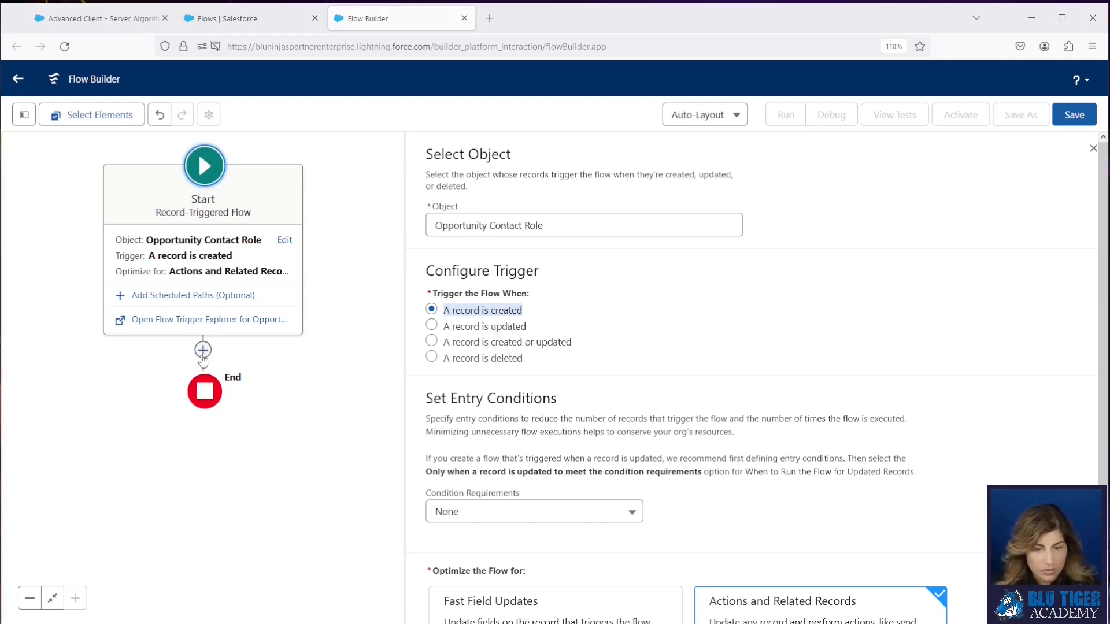
Add a Get Records element after the start of the flow and label it "Get Contact Campaign Member Records".
click(203, 351)
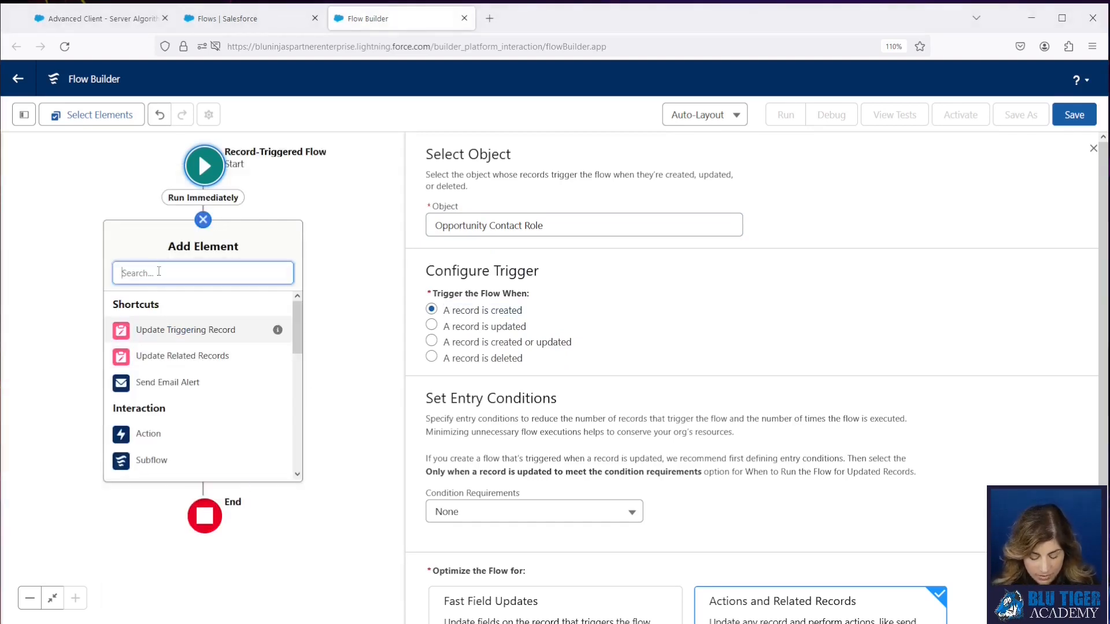
text(get)
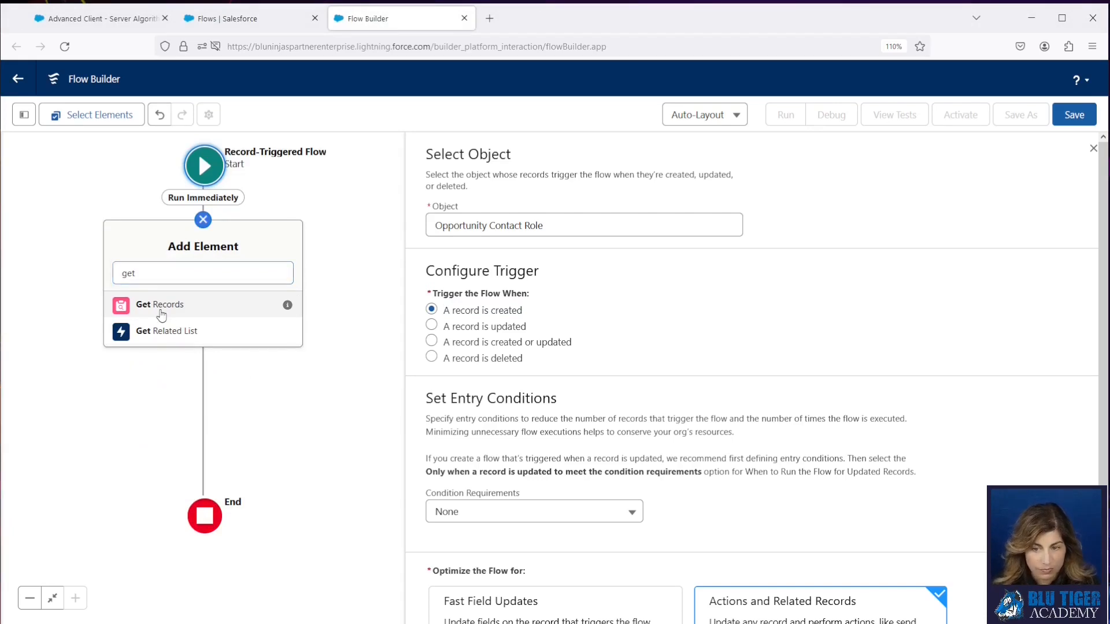
click(162, 315)
click(587, 198)
text(Get Contact Campaign Member Records)
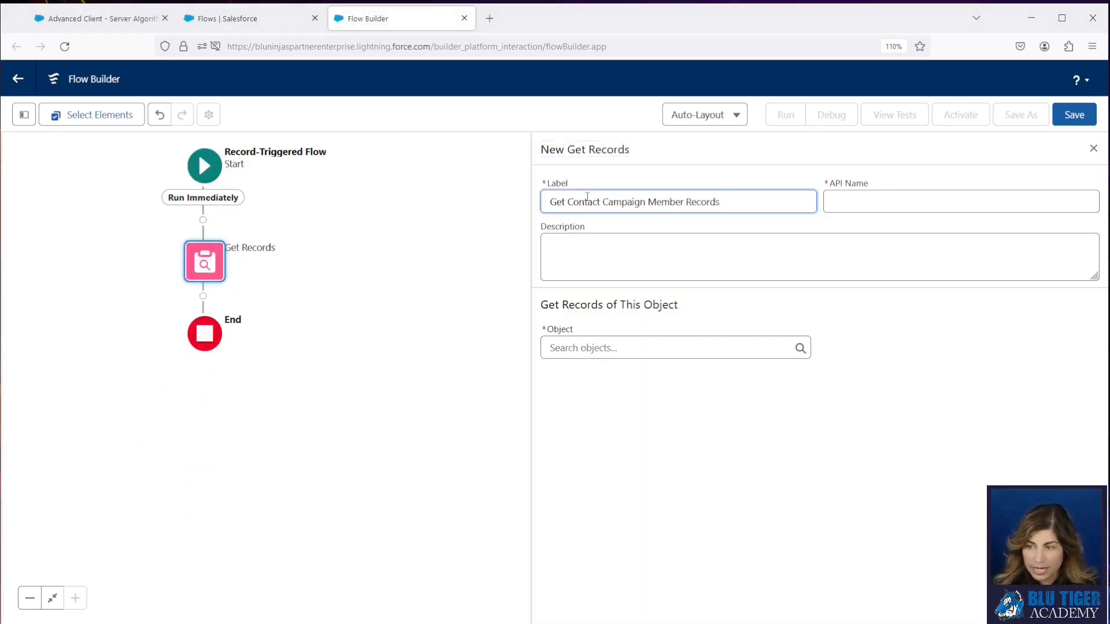
click(886, 195)
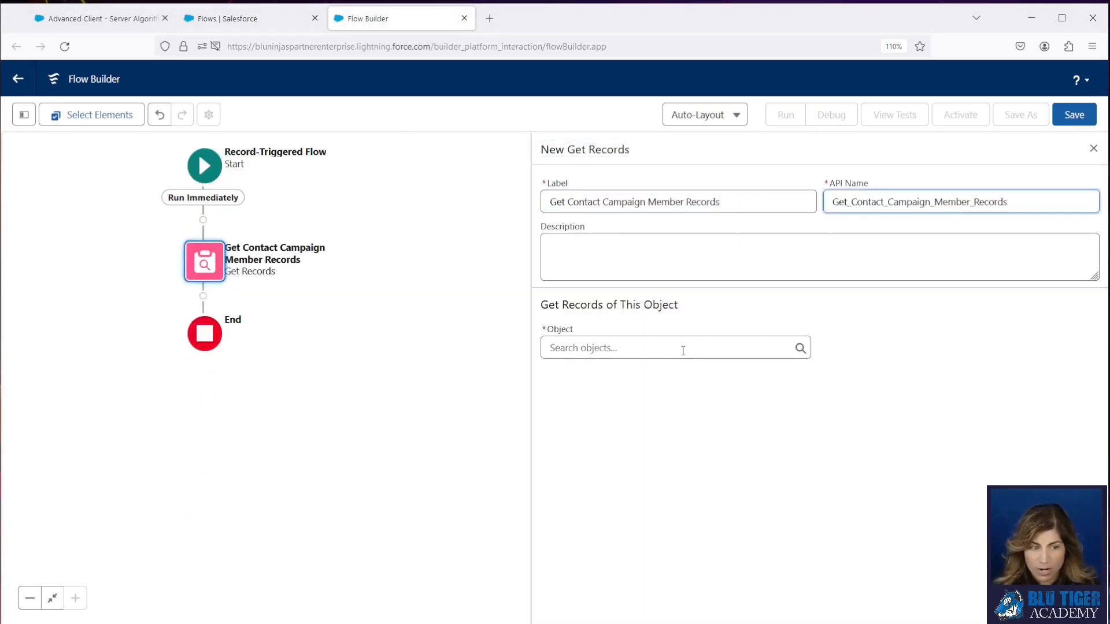
Set the Get Records element to retrieve records of the Campaign Member object.
click(579, 347)
text(Campaign)
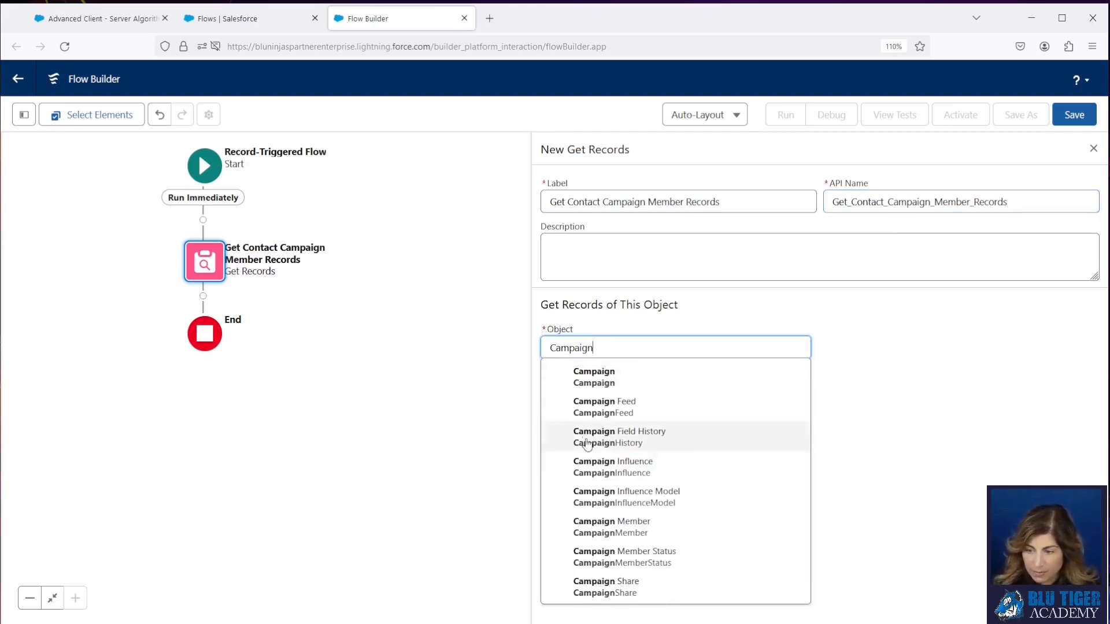
click(610, 527)
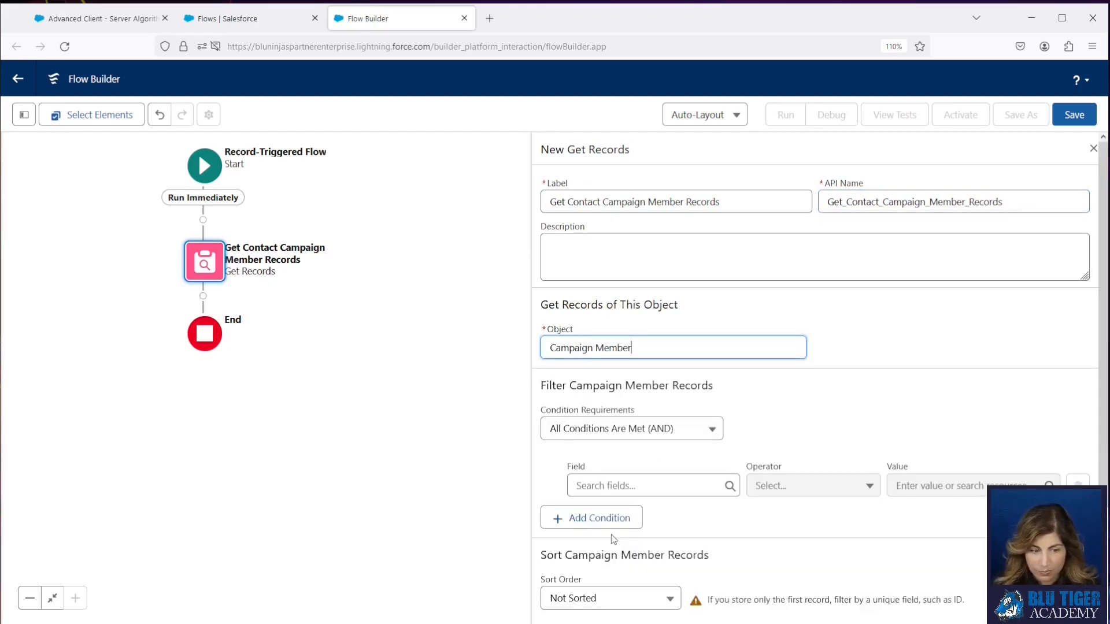
Filter the Campaign Member records so that ContactId equals the triggering record's Contact ID ($Record > Contact ID).
click(596, 485)
text(contact)
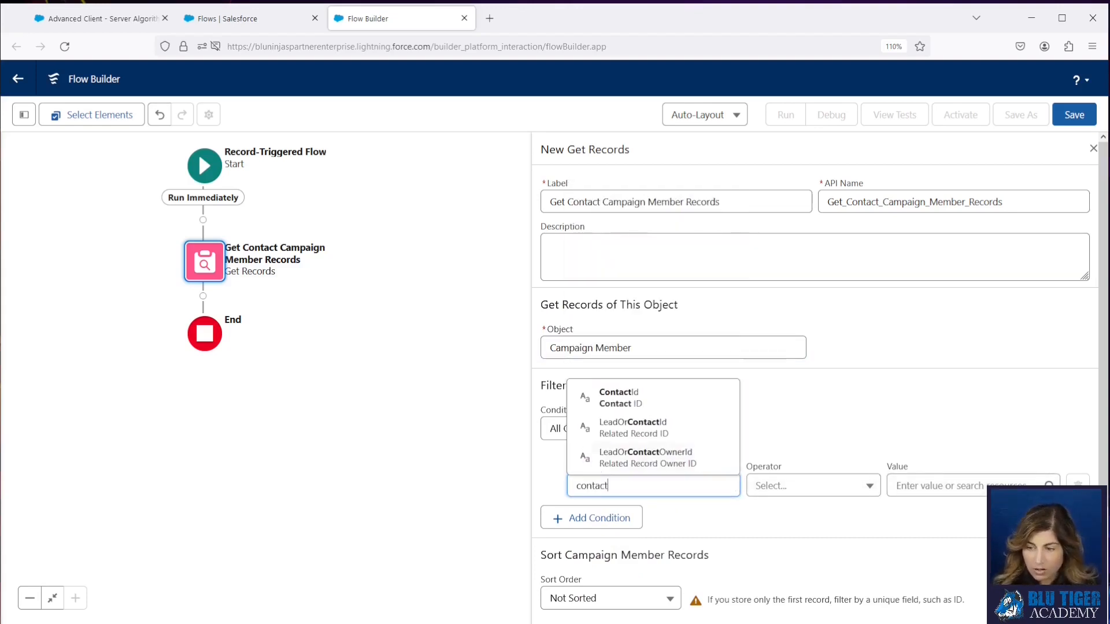
click(629, 404)
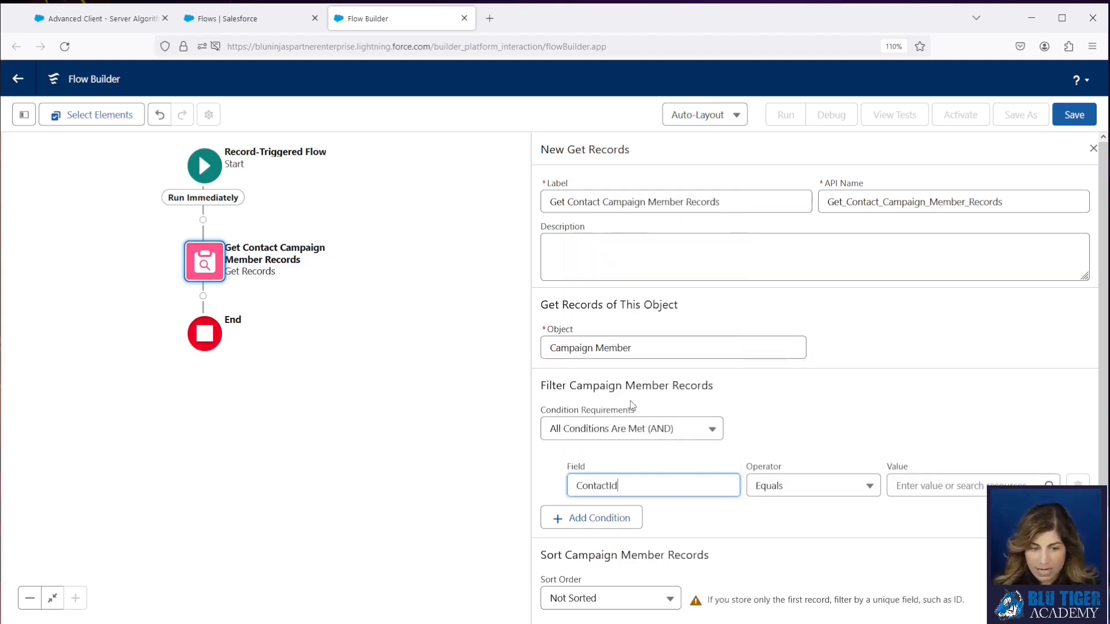
click(940, 488)
text(rec)
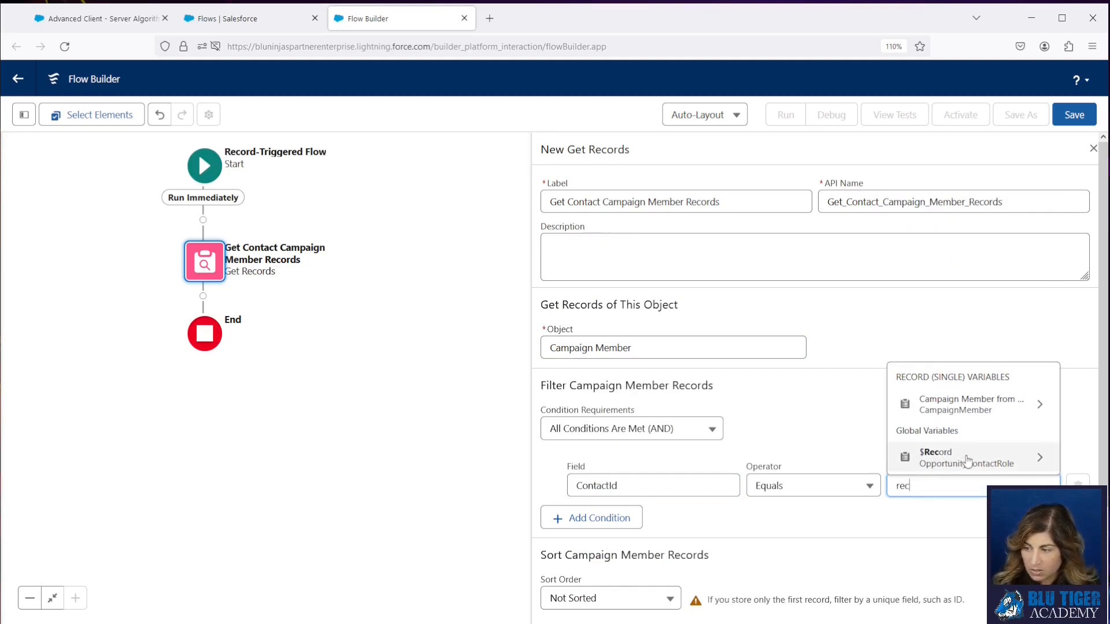
click(953, 463)
click(961, 322)
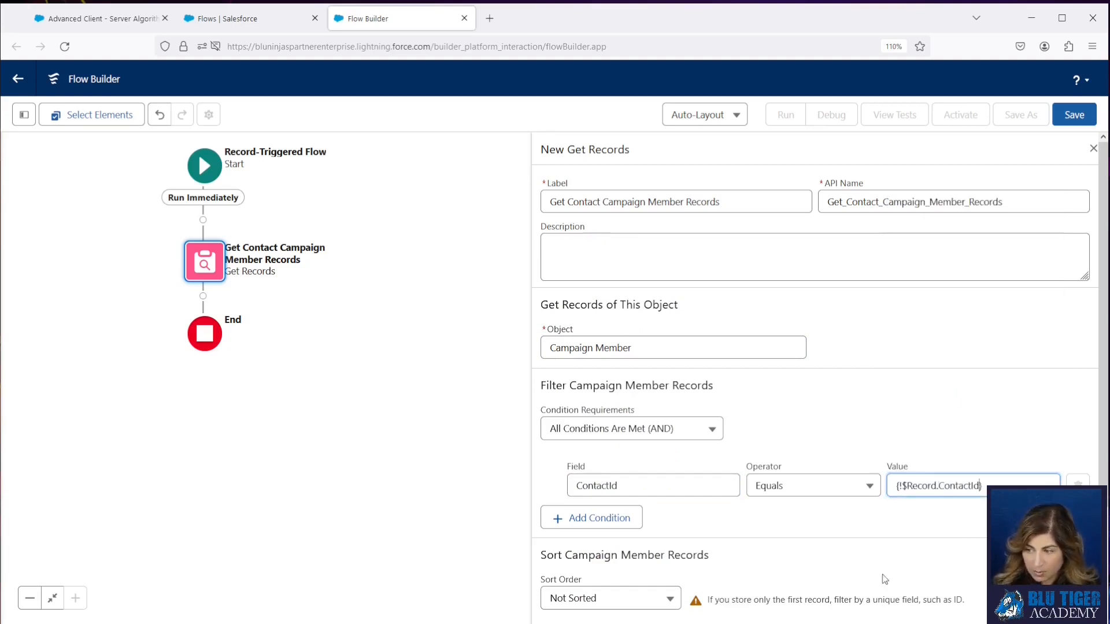
Add a second filter condition requiring HasResponded to equal True.
click(617, 523)
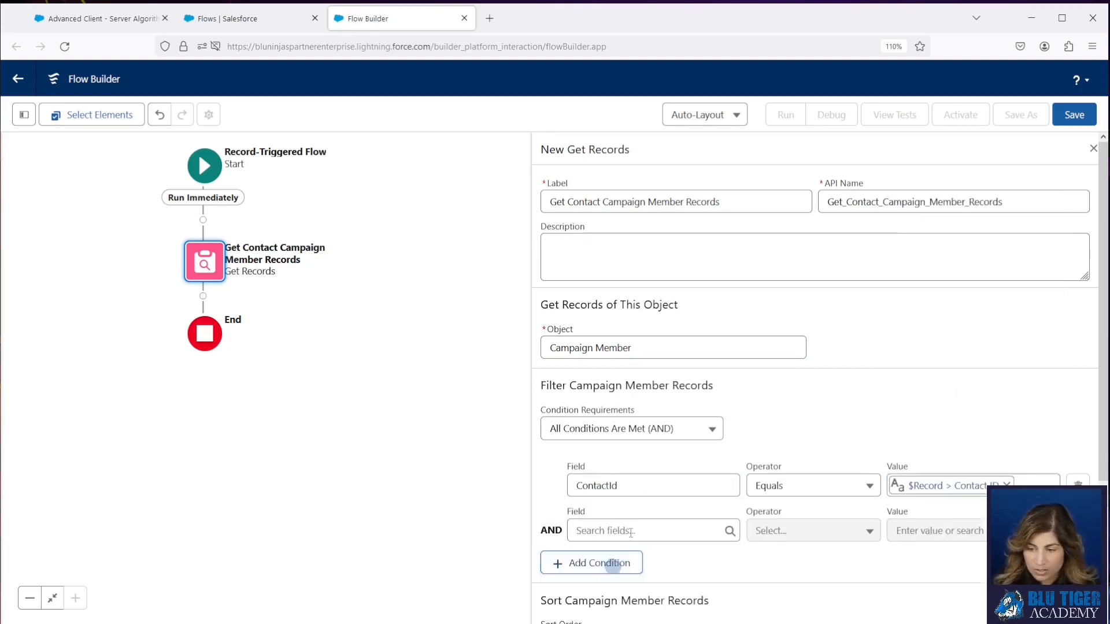
click(648, 530)
text(has)
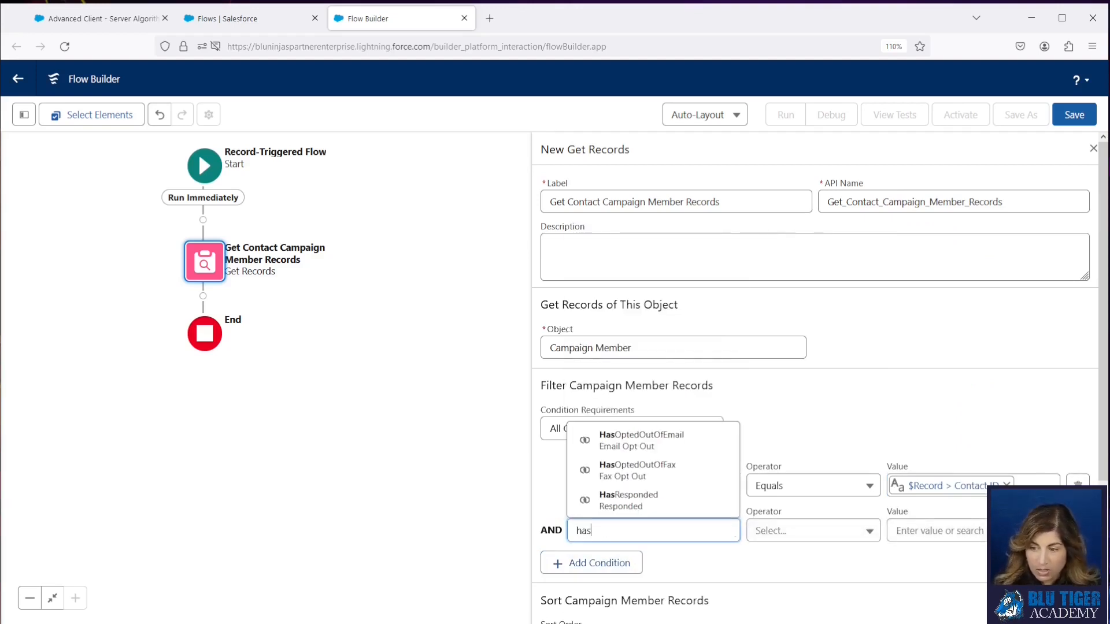
click(639, 507)
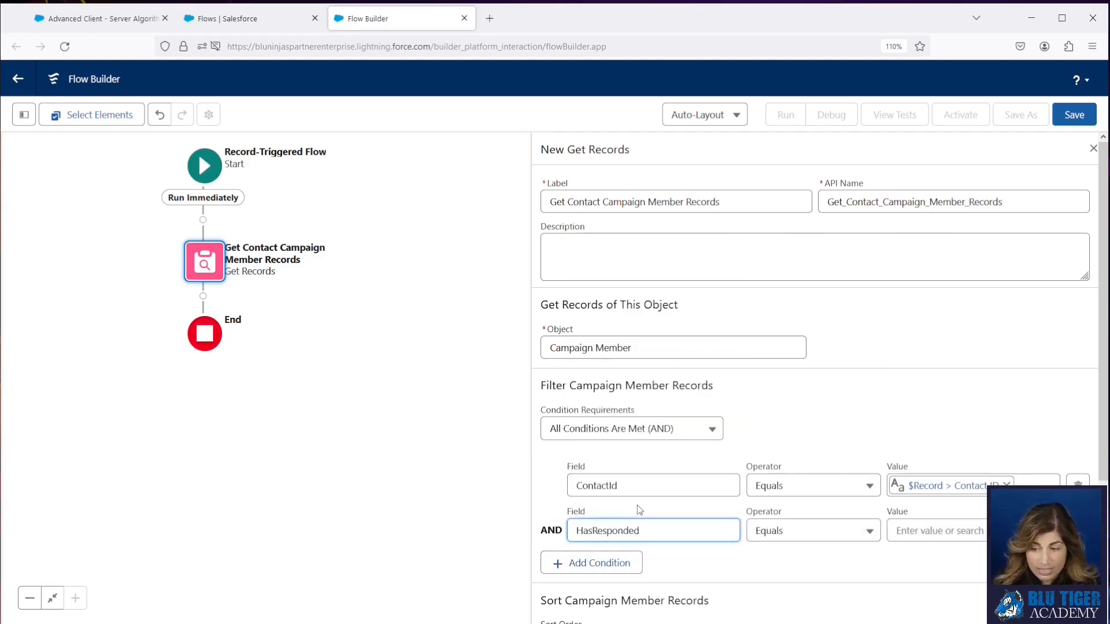
click(915, 531)
text(true)
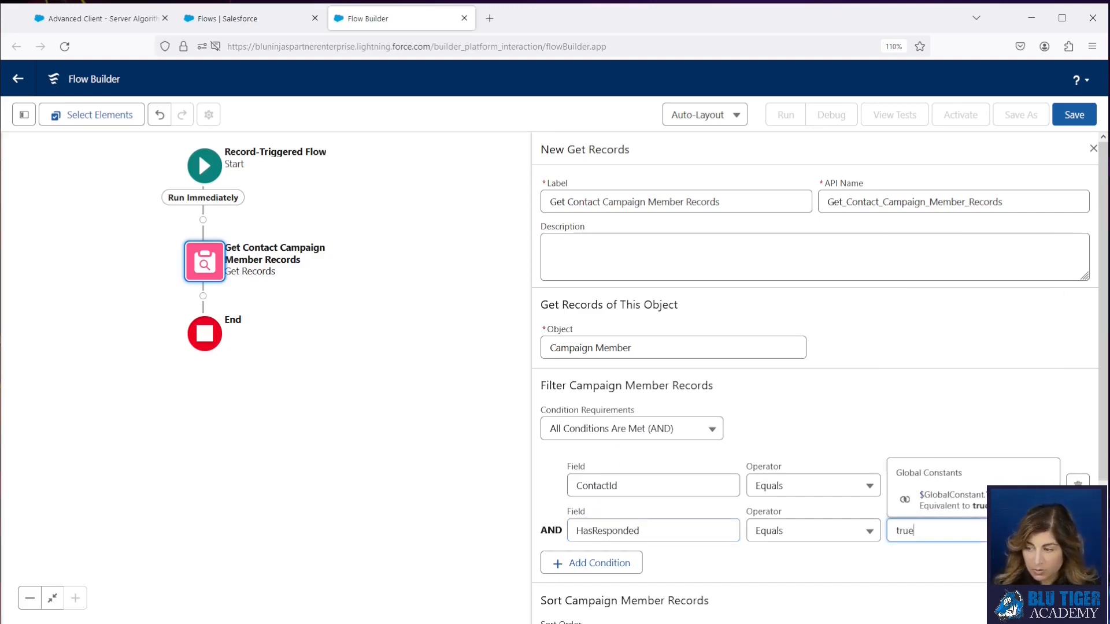
click(948, 498)
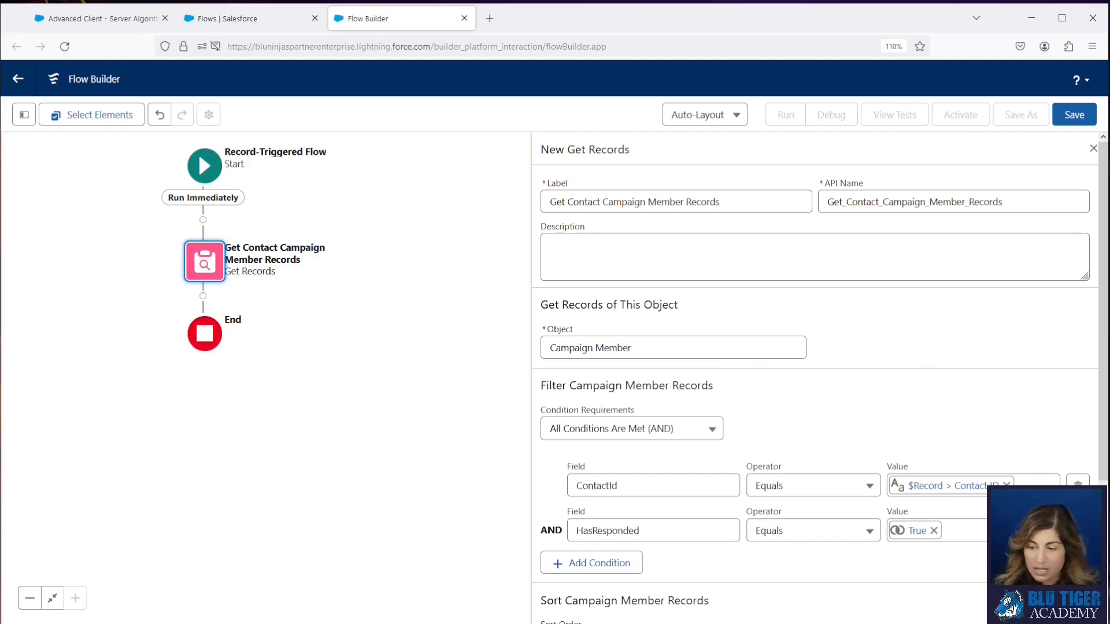
Add a third filter condition on CreatedDate with the Greater Than or Equal operator, leaving its value empty.
click(610, 564)
click(643, 575)
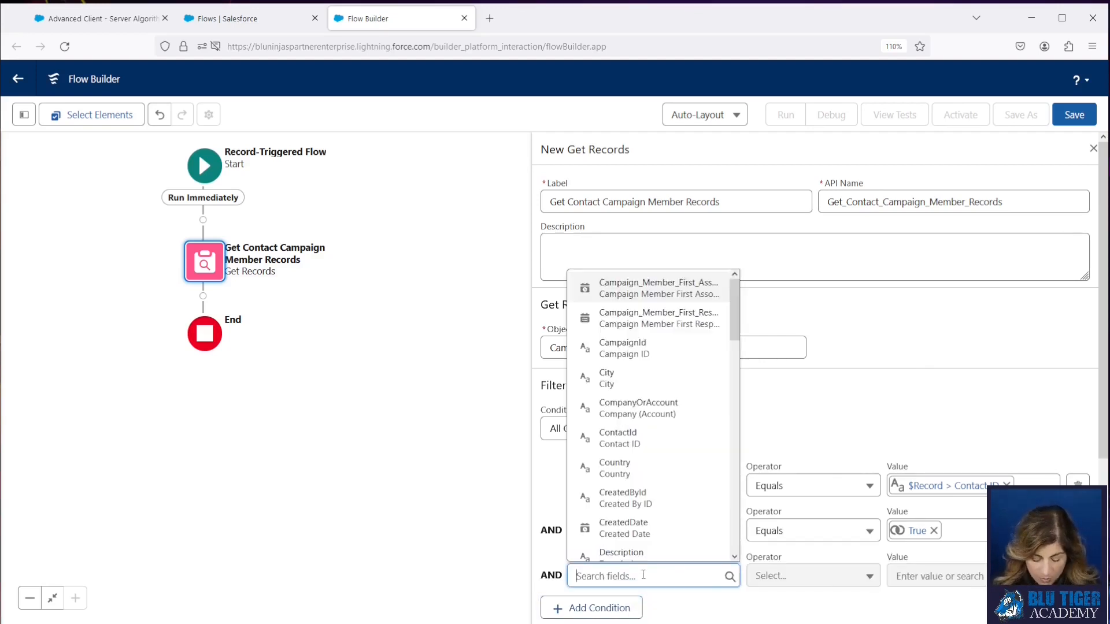
text(create)
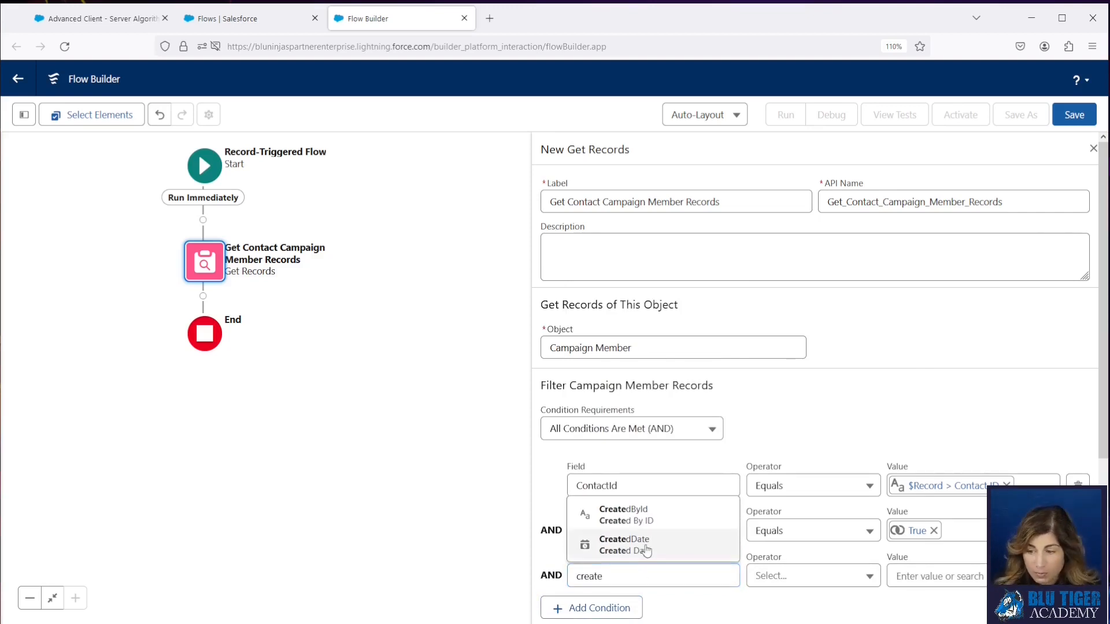
click(646, 547)
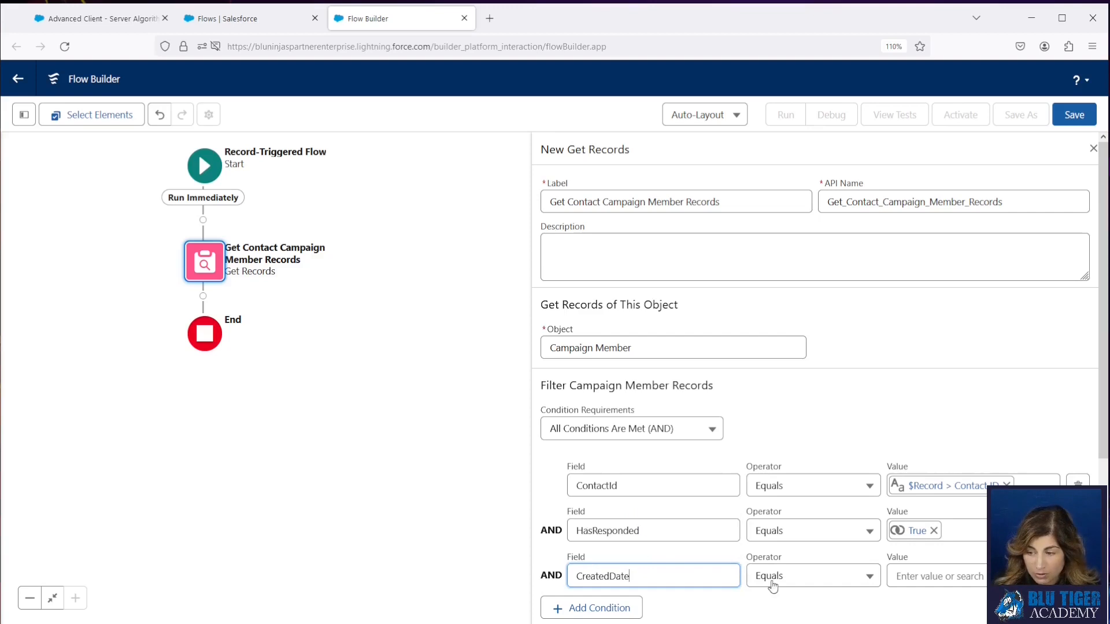
click(833, 576)
click(829, 448)
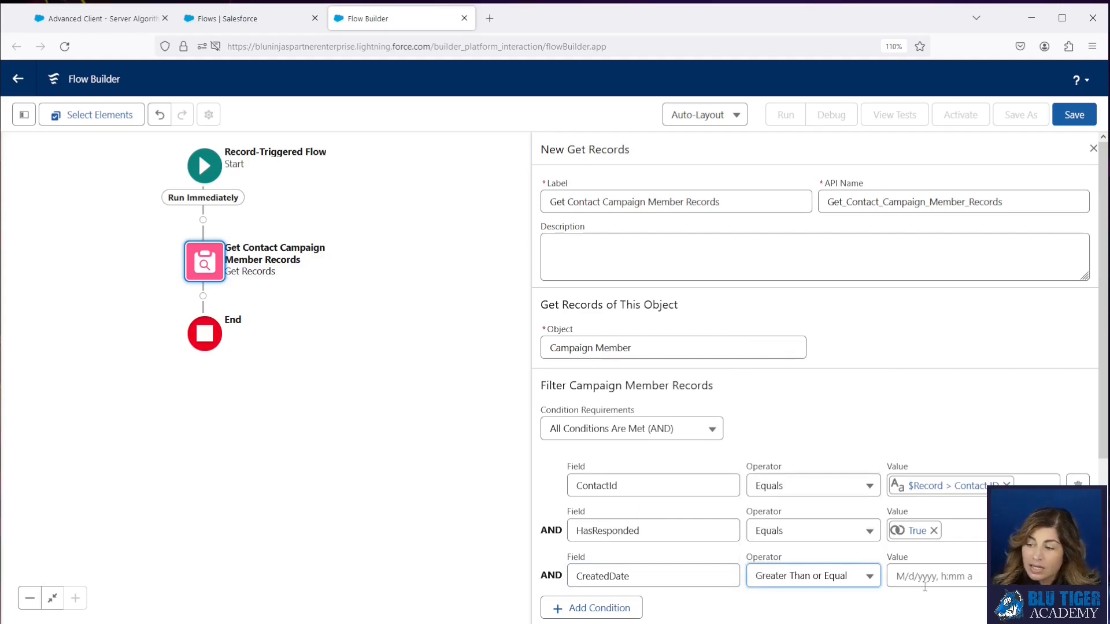
click(929, 576)
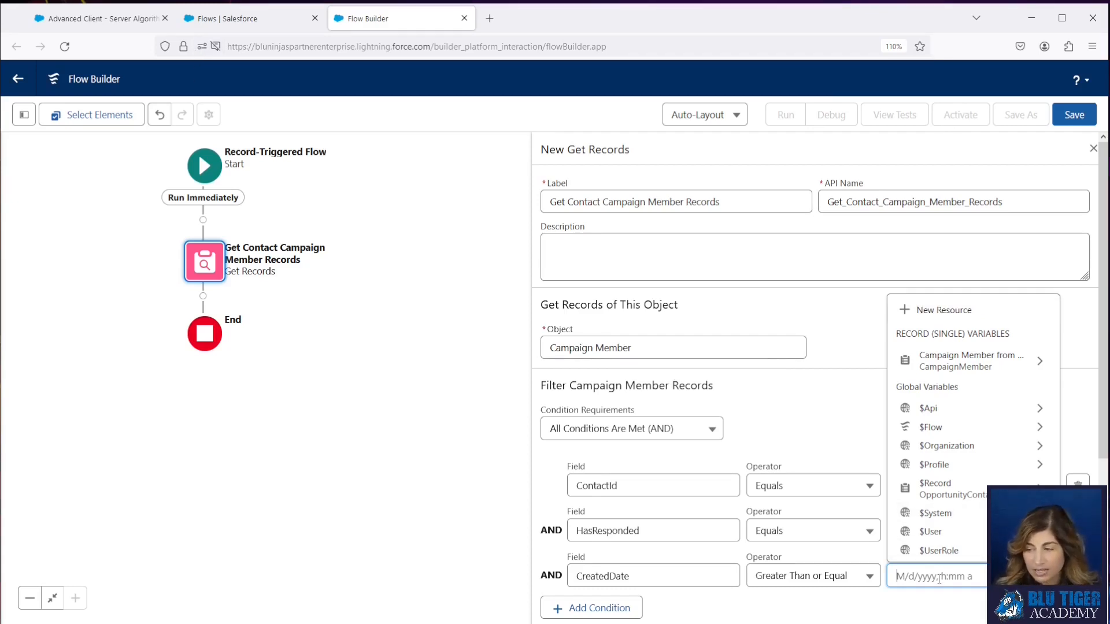
key(Tab)
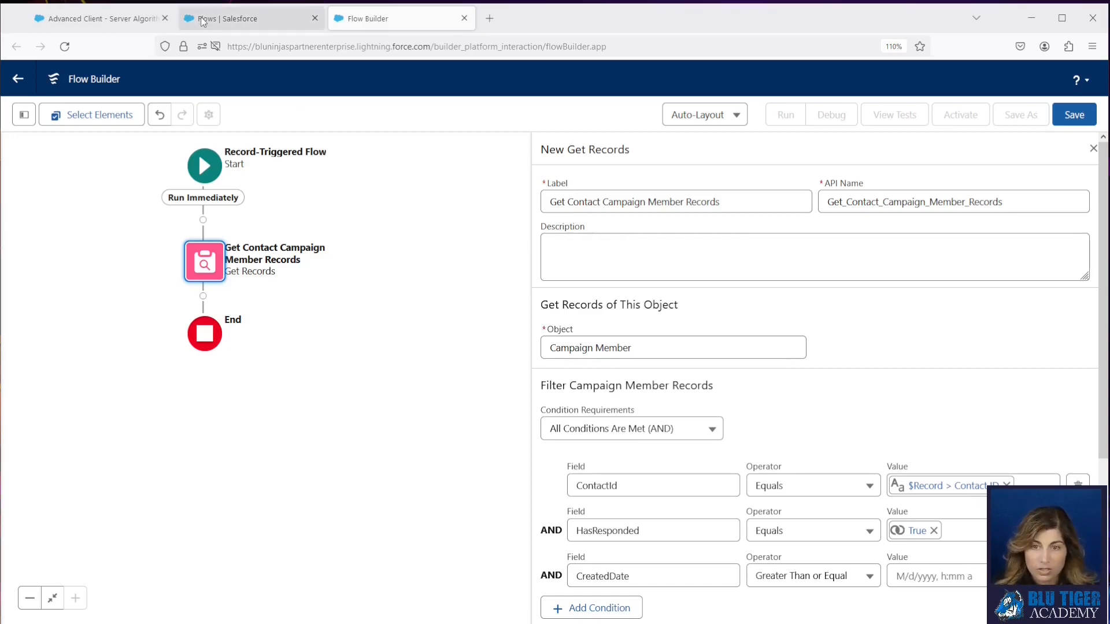
Switch to Salesforce Setup and open the fields and relationships of the Opportunity Contact Role object.
click(225, 19)
click(185, 111)
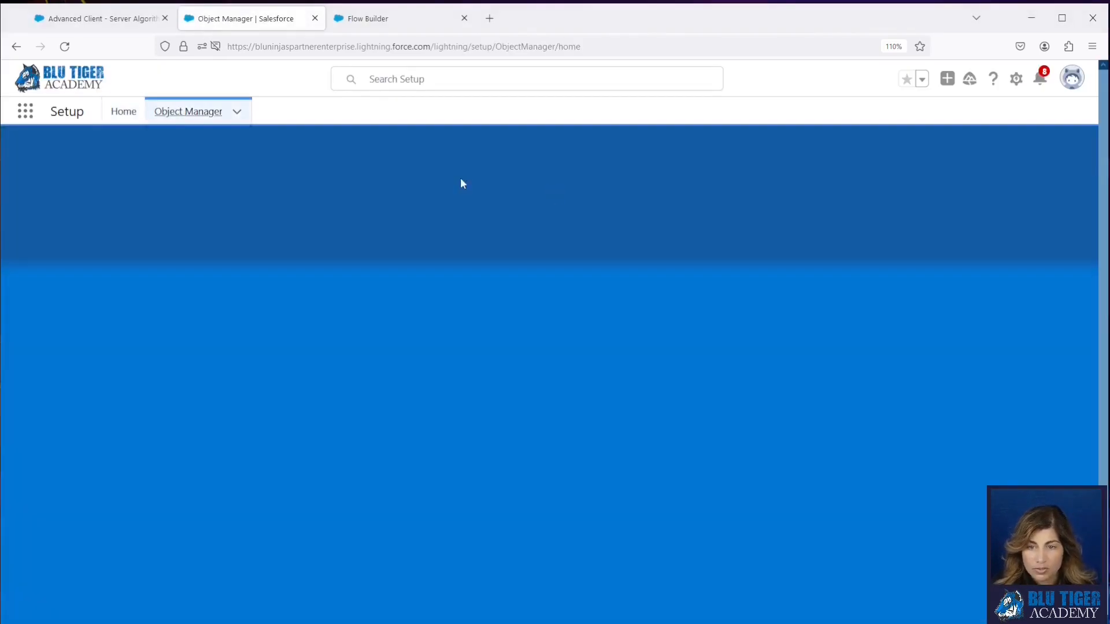
click(819, 152)
text(oppo)
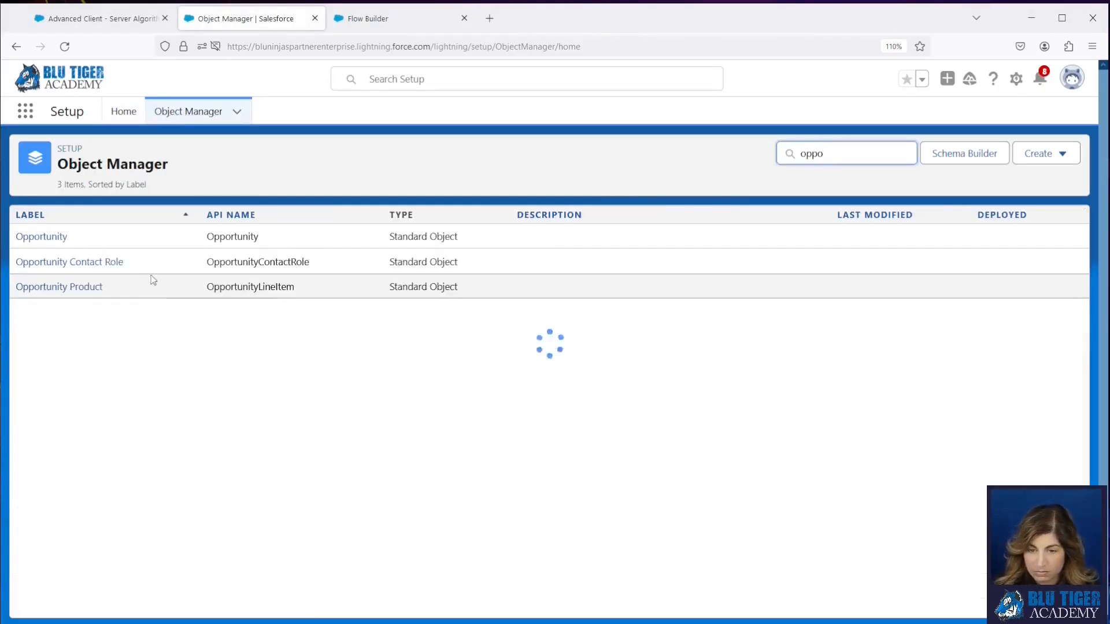
click(66, 262)
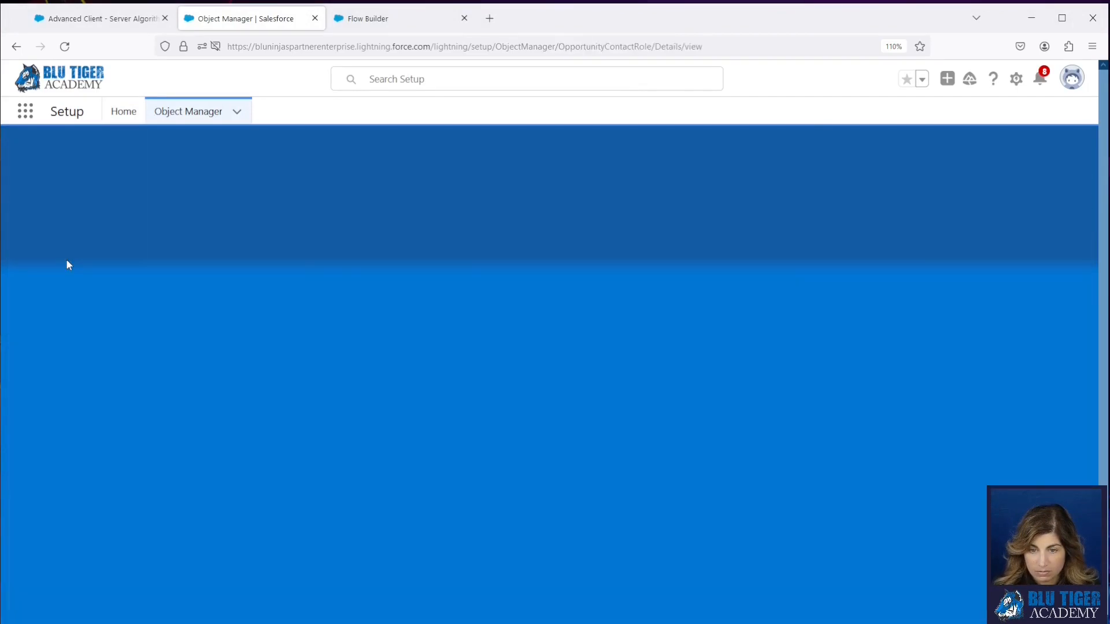
click(67, 243)
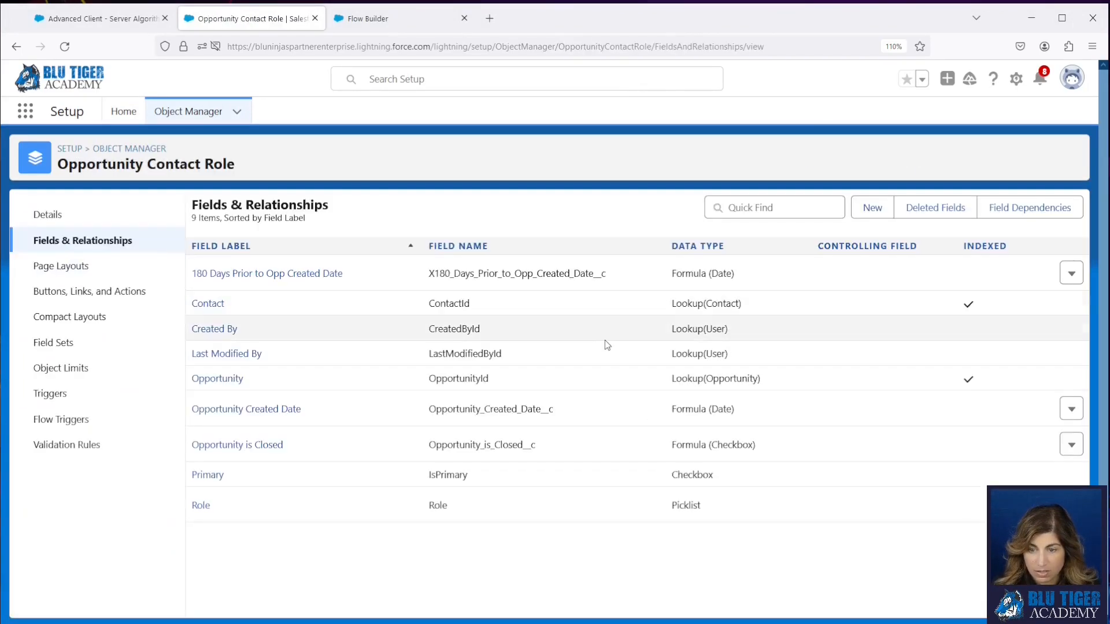
Start a new formula field labelled "180 Days Prior to Opp Created Date" with Date as its return type.
click(873, 207)
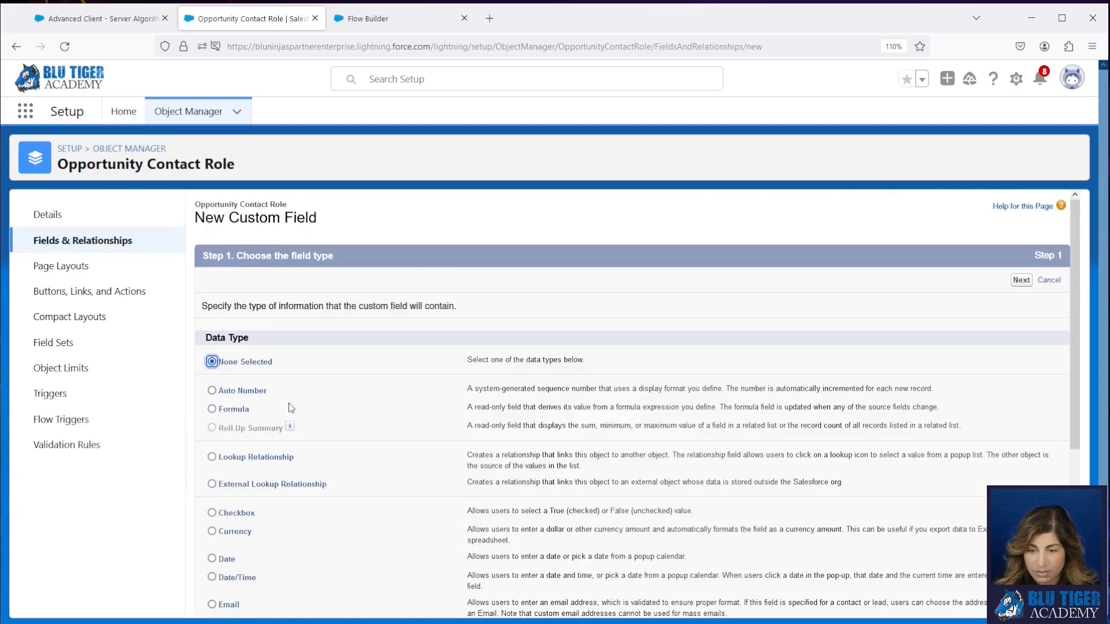
click(234, 410)
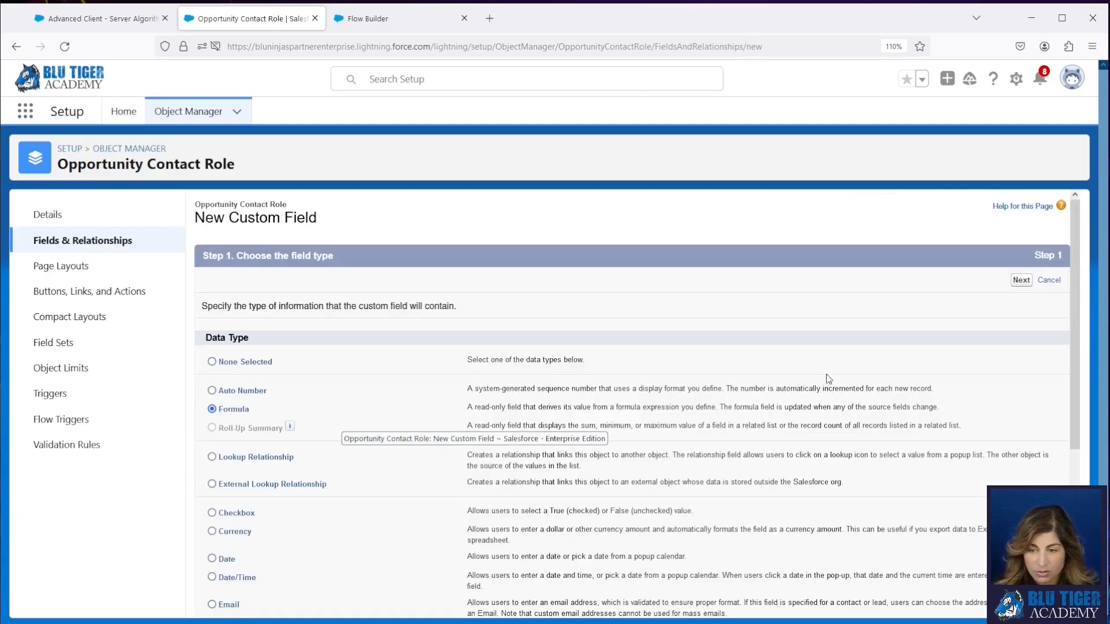
click(1021, 280)
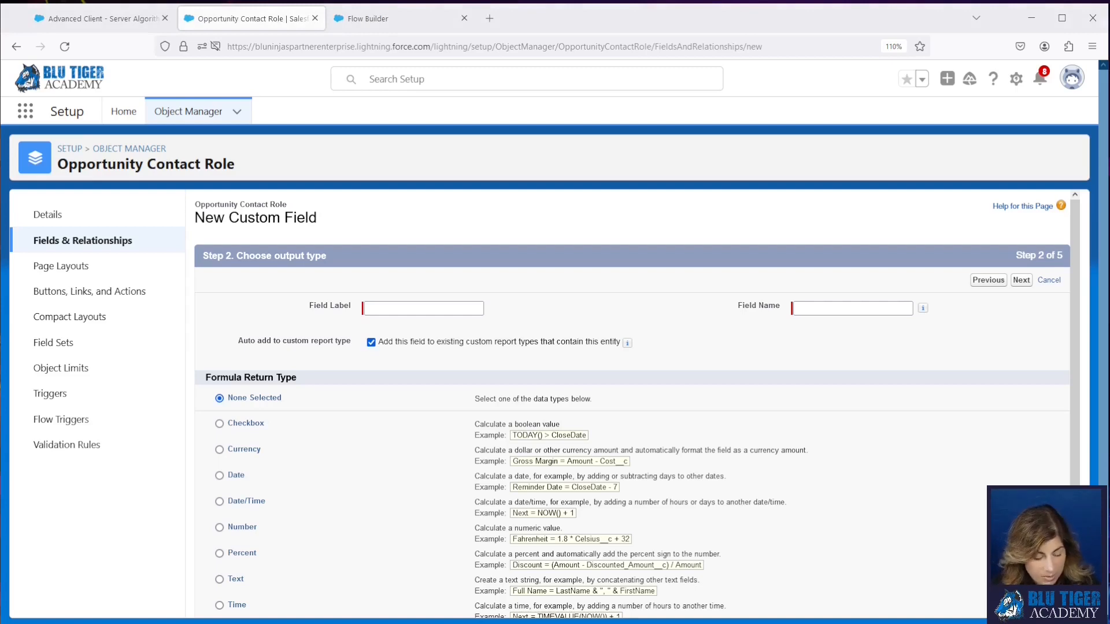
click(434, 310)
text(180 Days Prior to Opp Created Date)
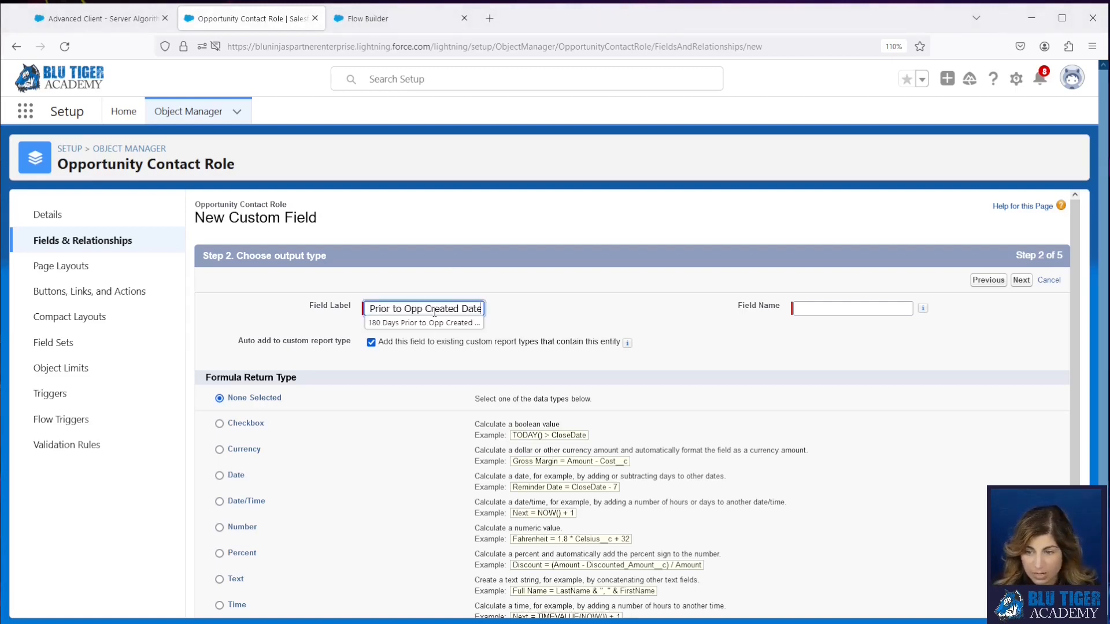
click(428, 400)
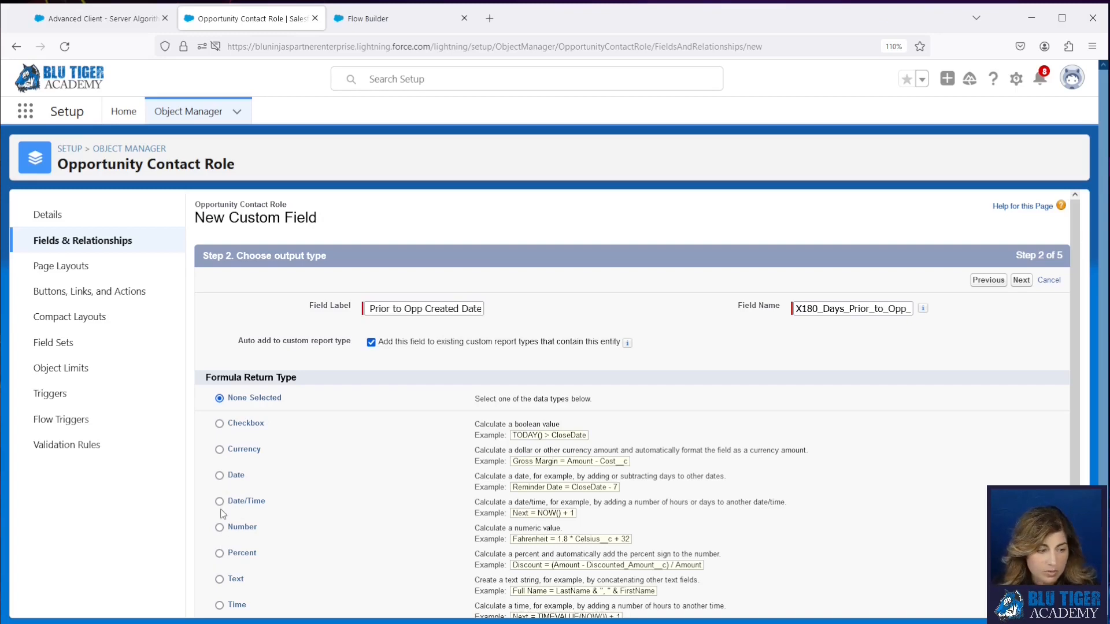
click(220, 476)
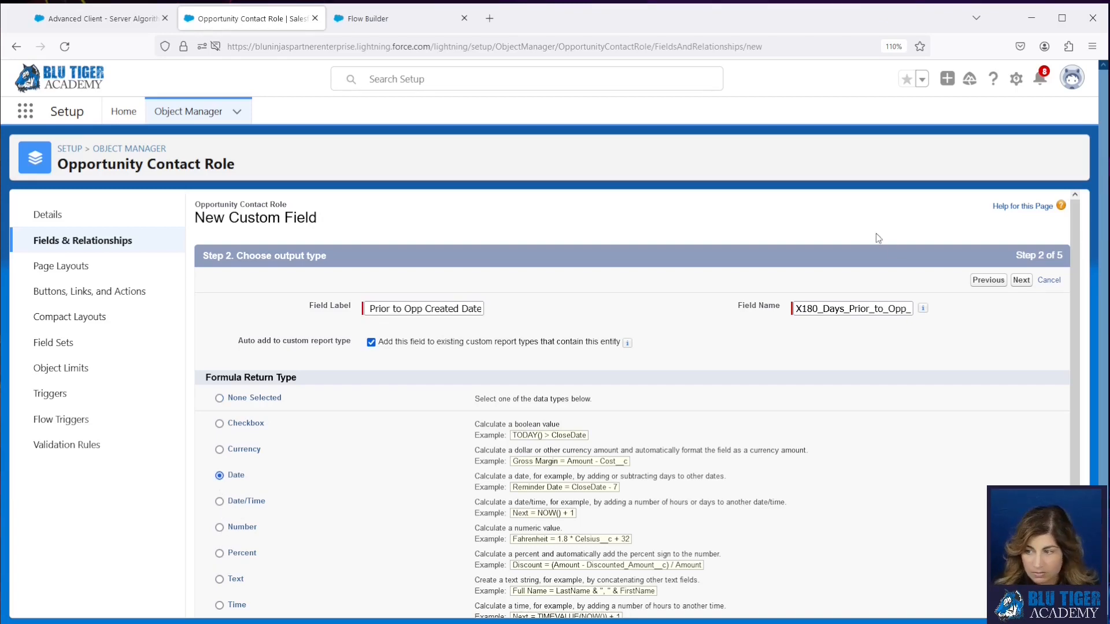
click(1021, 280)
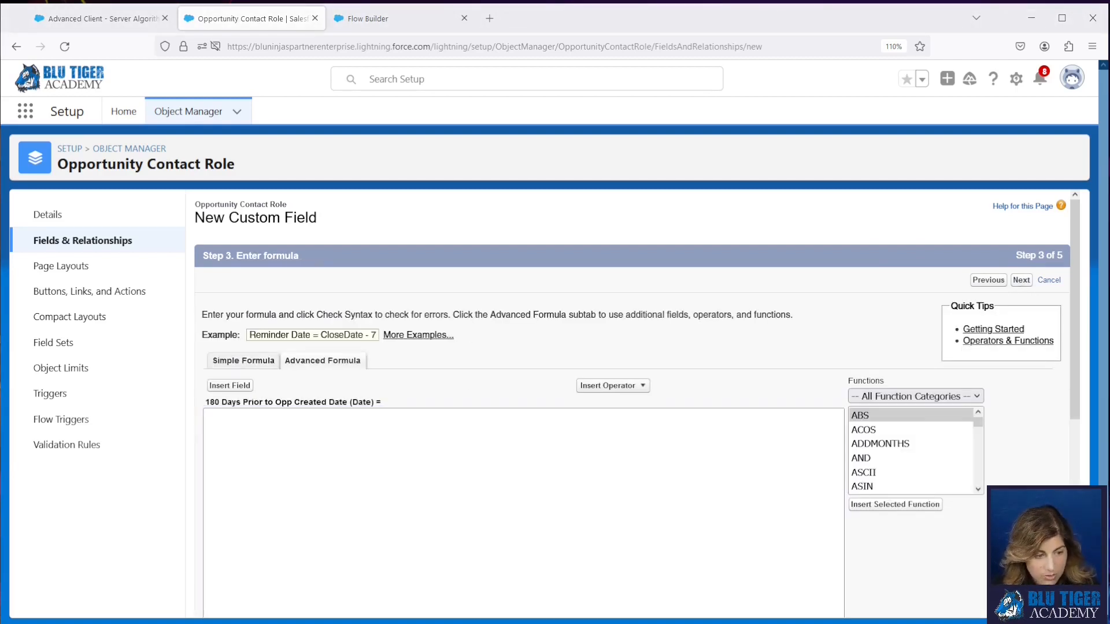
Enter the field's formula as DATEVALUE(Opportunity.CreatedDate) - 180.
click(372, 513)
text(DATEVALUE(Opportunity.CreatedDate) - 180)
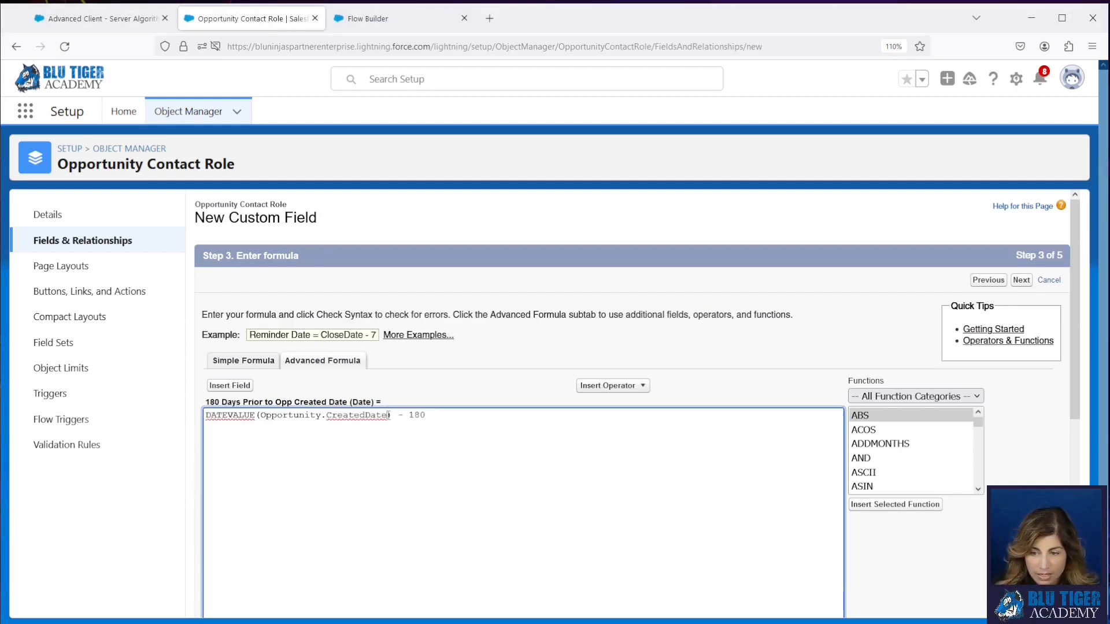
drag(387, 415, 260, 416)
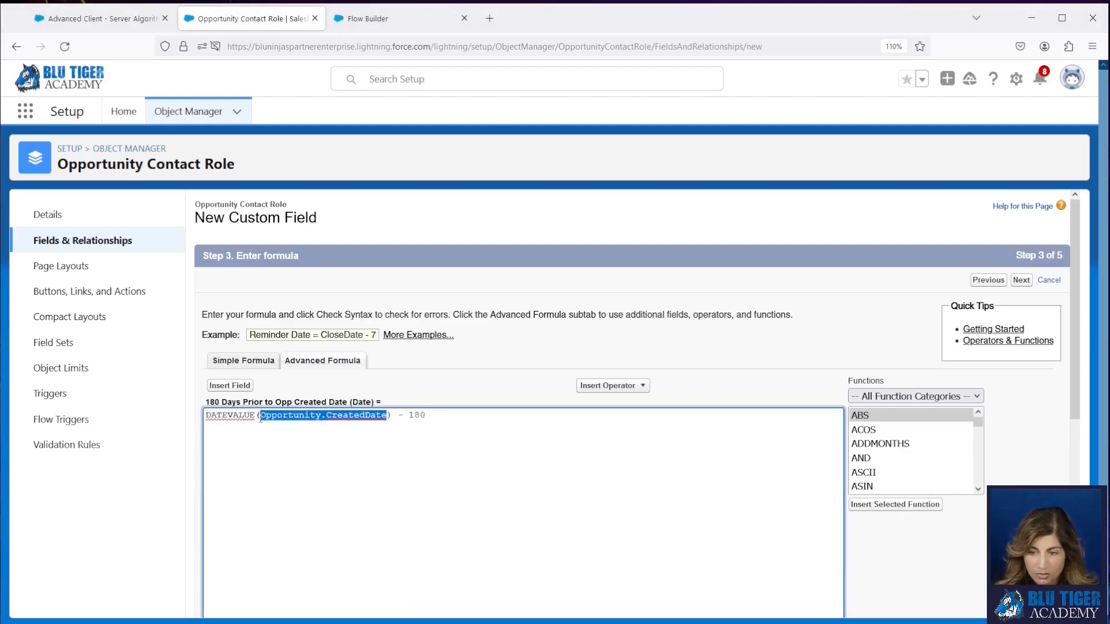
click(403, 432)
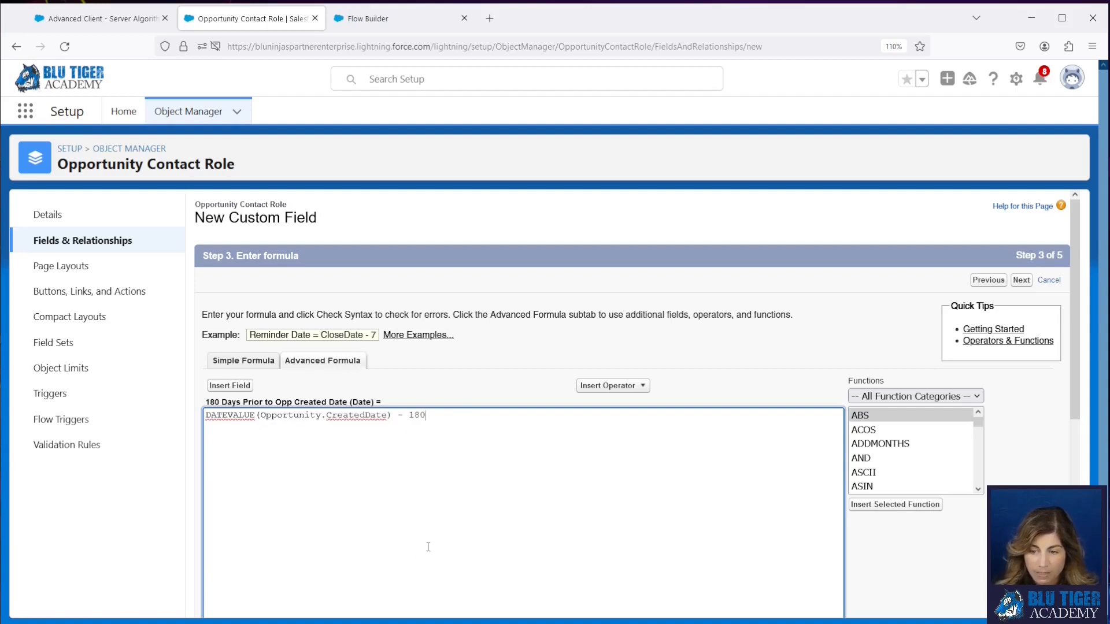
Change the number of days subtracted in the date formula to 360.
key(BackSpace)
key(BackSpace)
key(BackSpace)
text(3)
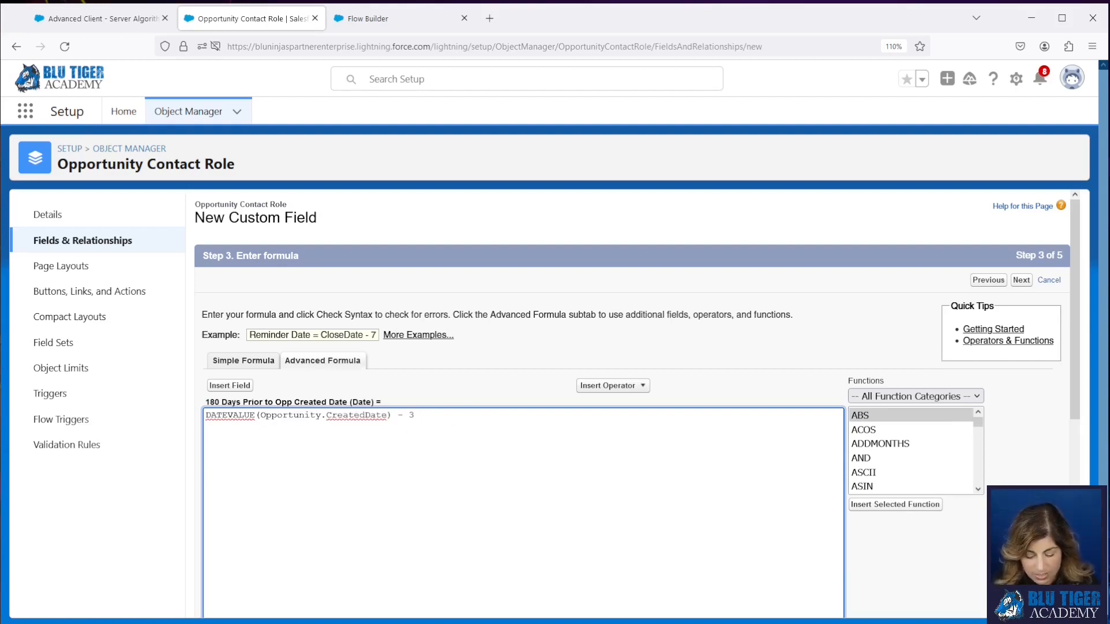
text(60)
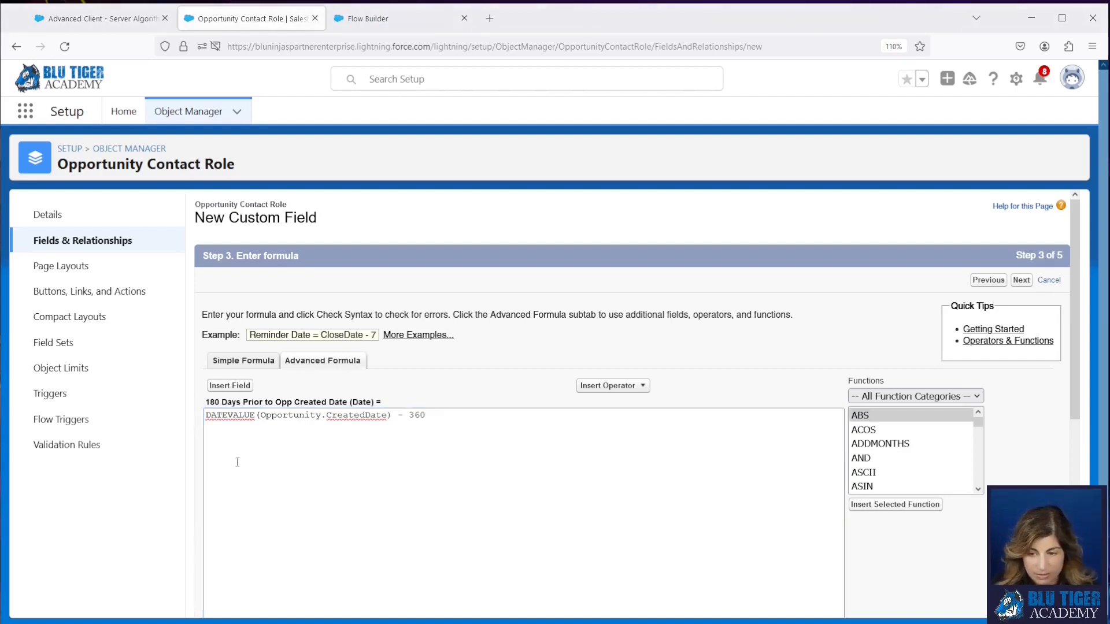
Enter help text saying the field is used in a flow to query campaign member records created greater than 180 days before the opp created date.
scroll(458, 428, down, 5)
click(298, 503)
text(This field is used in a flow to query the campaign member records with a created date greater than 180 days before the opp created date.)
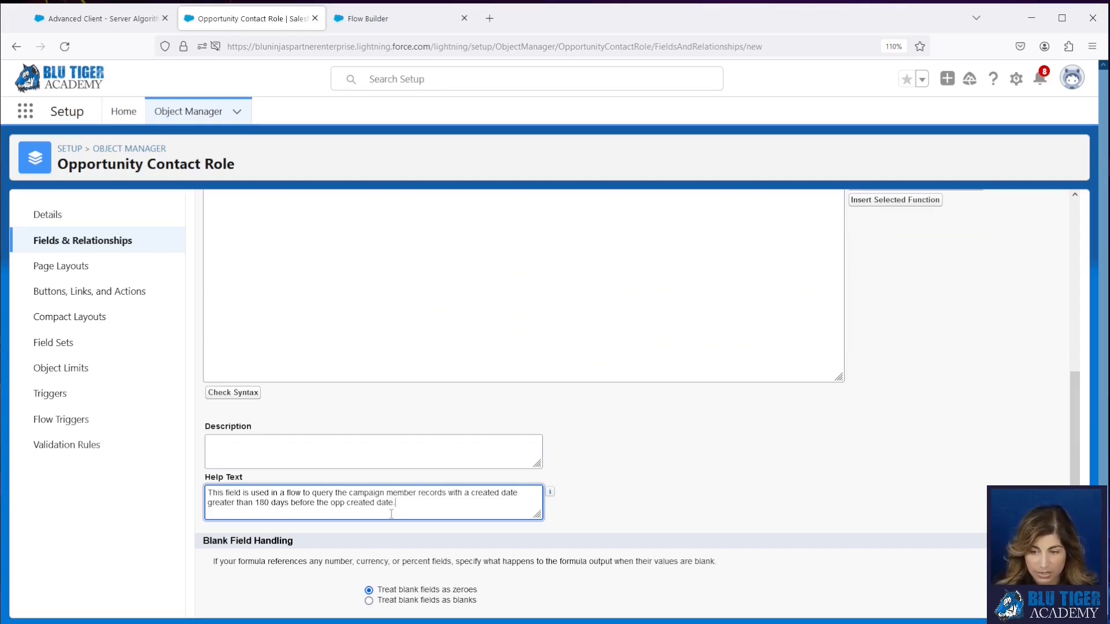
scroll(571, 519, up, 4)
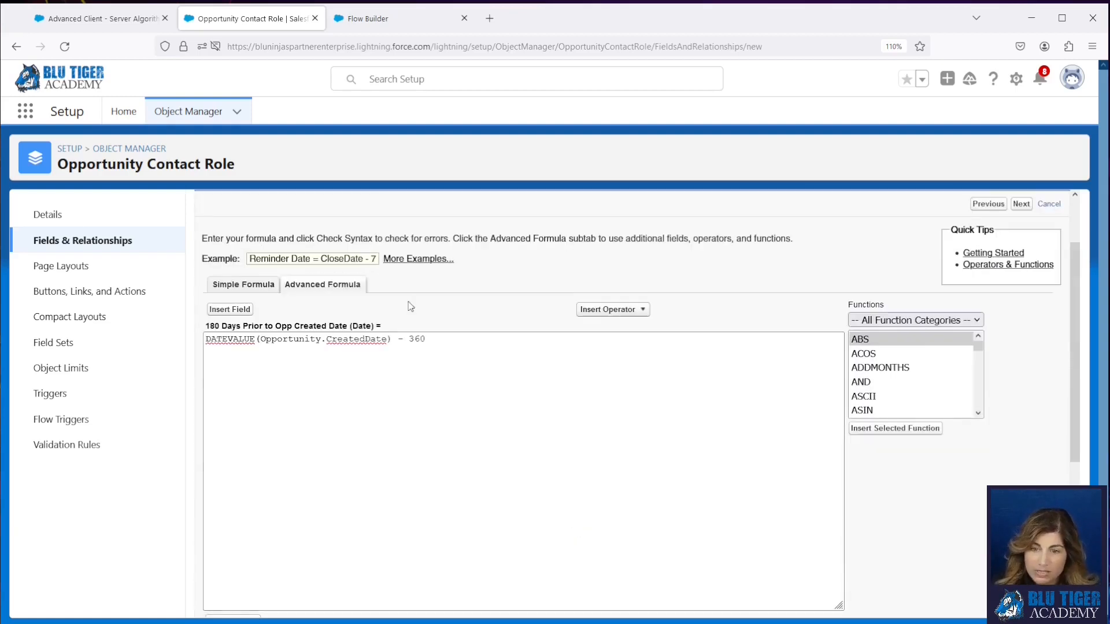
Leave the new field setup, open the existing 180 Days Prior to Opp Created Date field and highlight its formula.
click(99, 243)
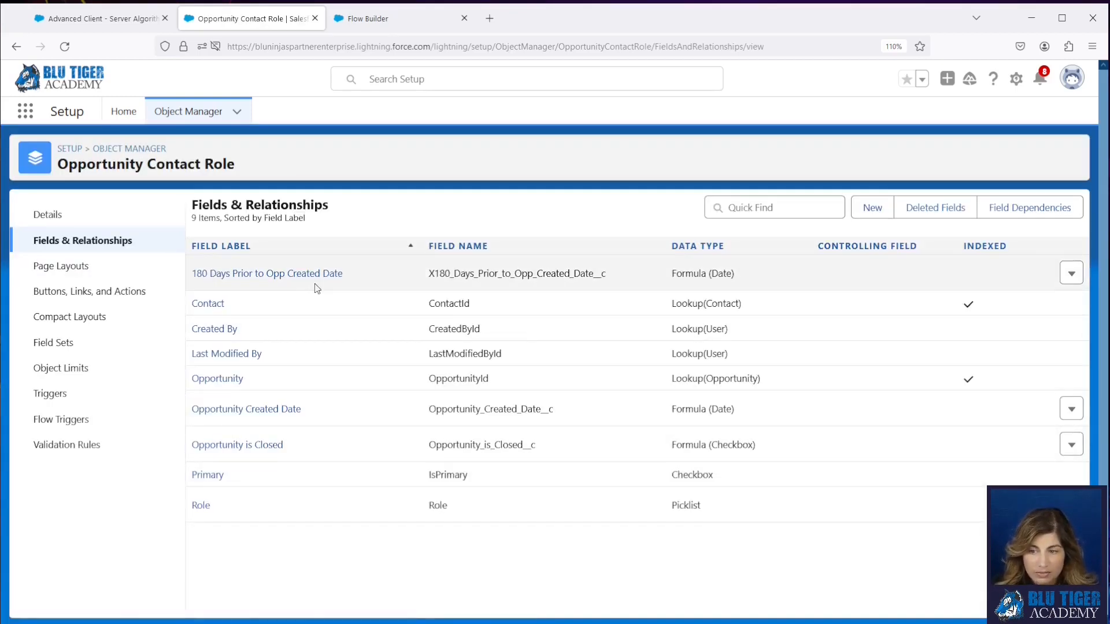
click(275, 278)
drag(359, 493, 181, 493)
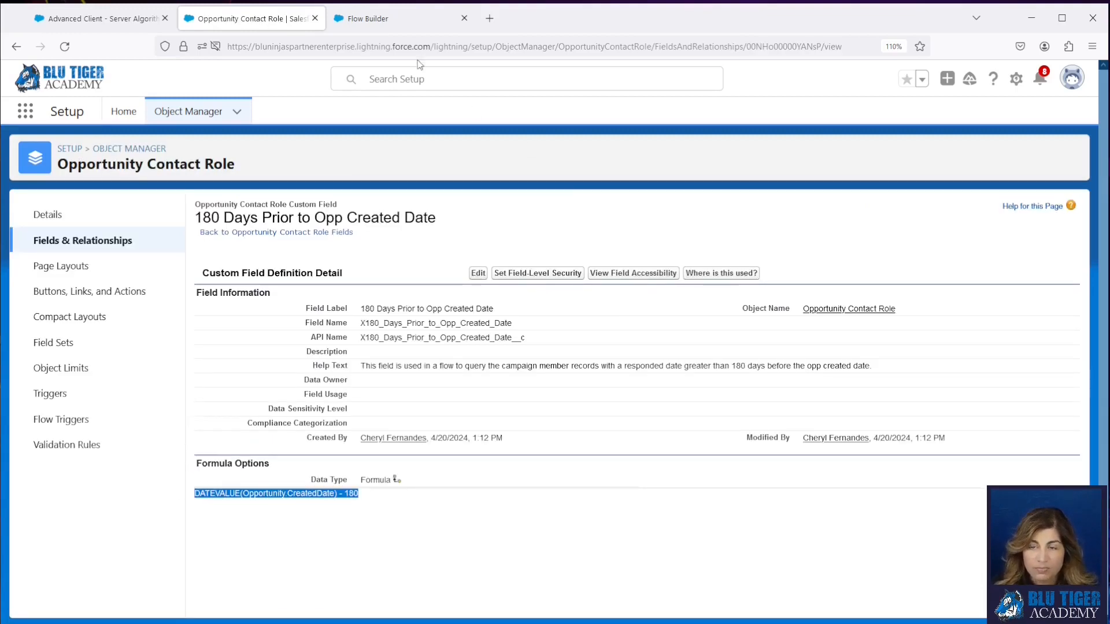
Back in Flow Builder, set the CreatedDate condition's value to the triggering record's 180 Days Prior to Opp Created Date field.
click(386, 20)
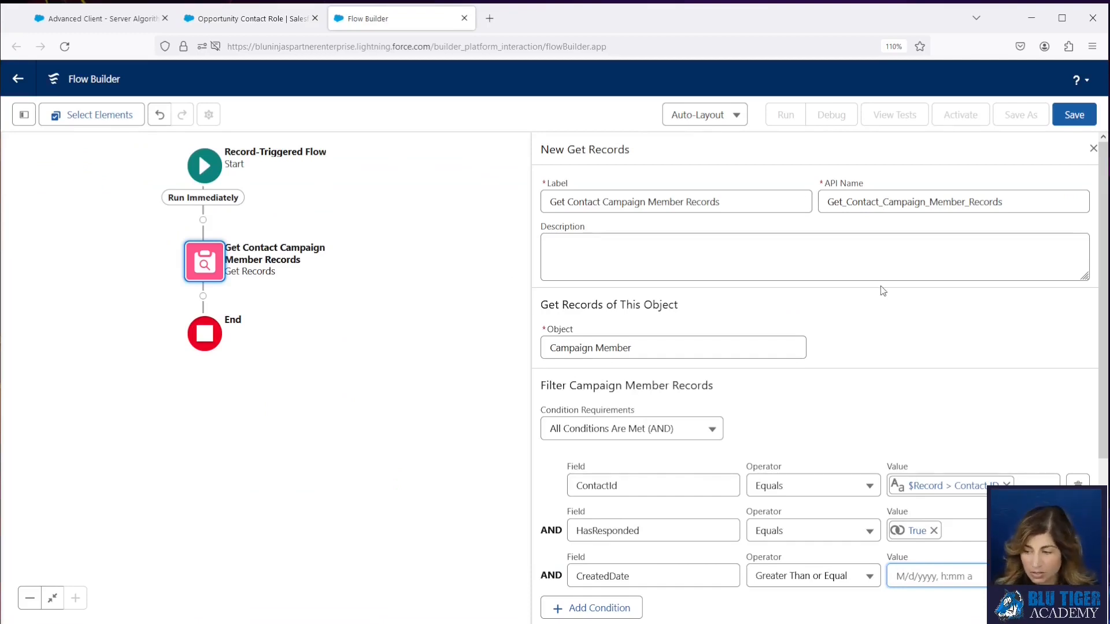
click(933, 575)
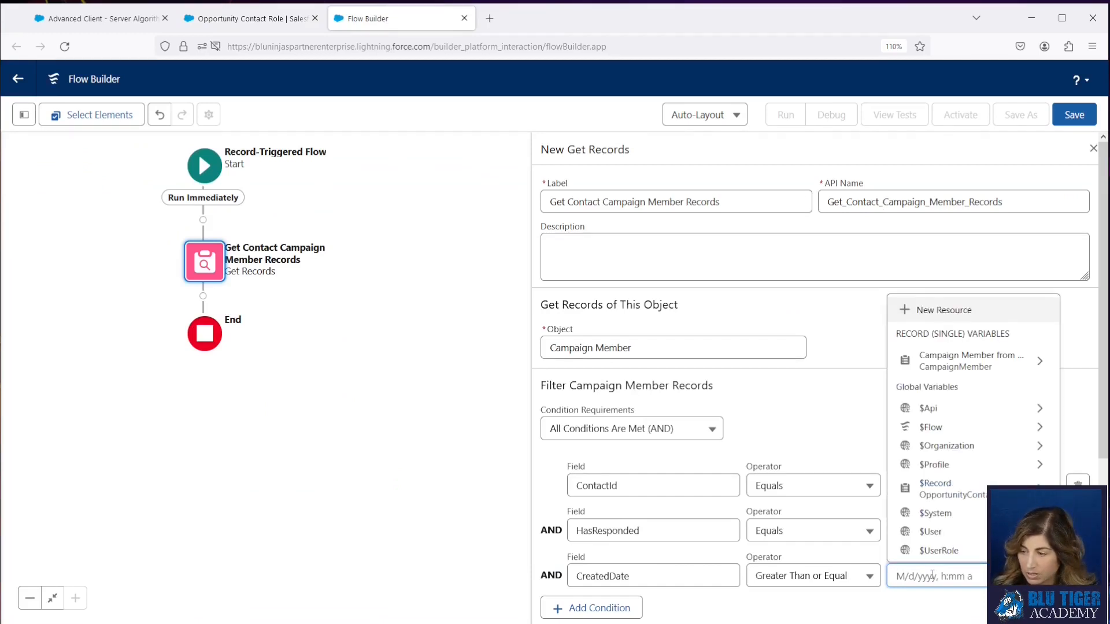
click(933, 488)
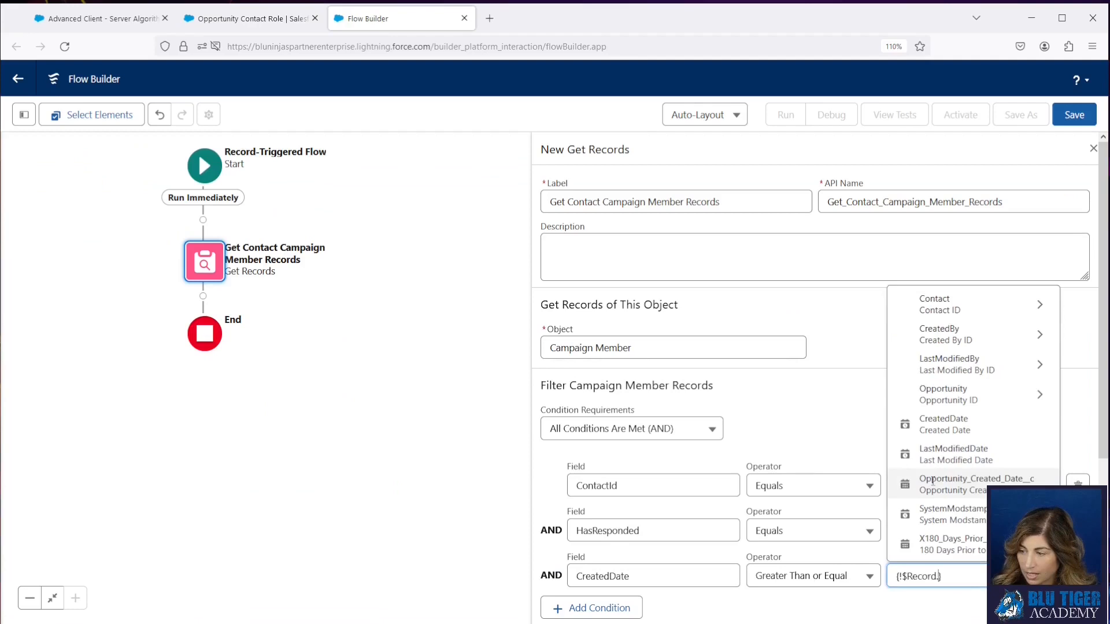
click(925, 543)
click(827, 604)
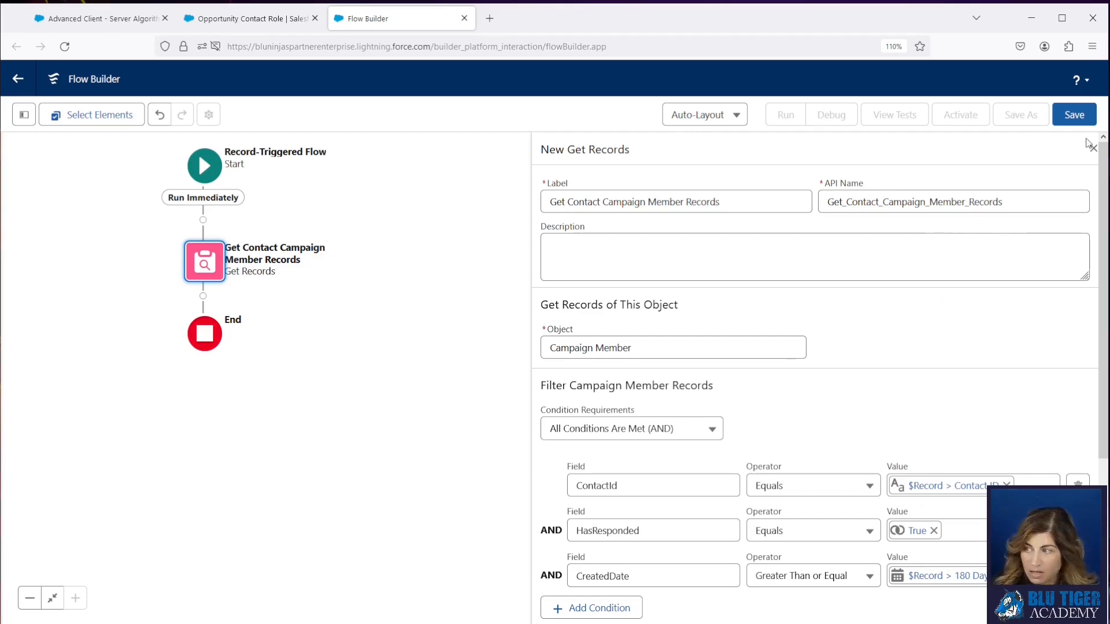
Save the flow with the label "Opportunity Contact Role | Created - Campaign Influence Automation".
click(1076, 115)
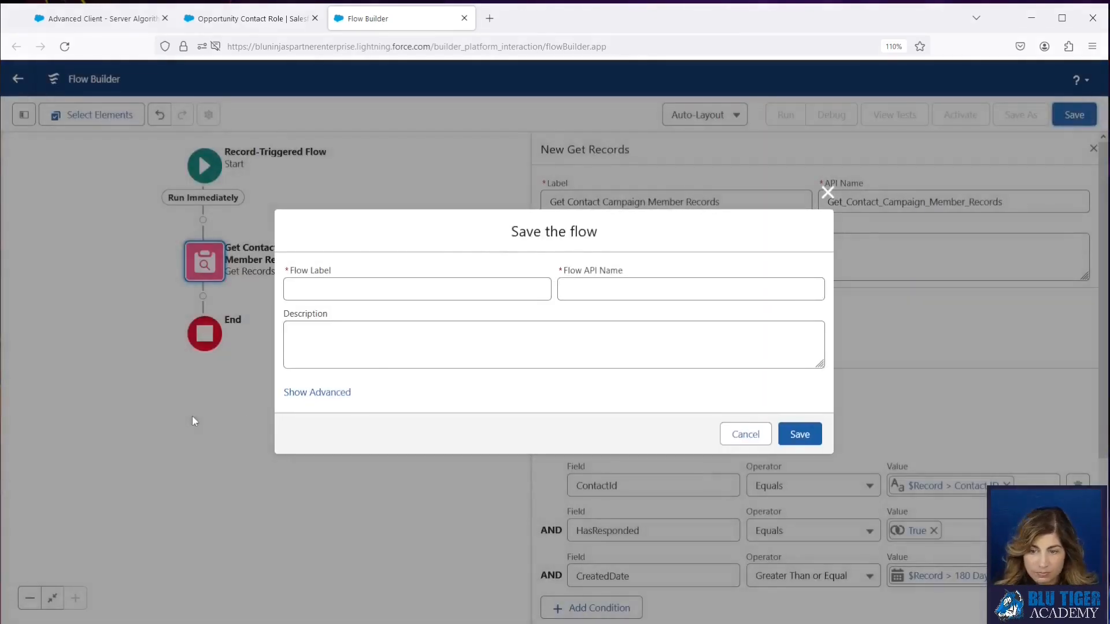
click(369, 292)
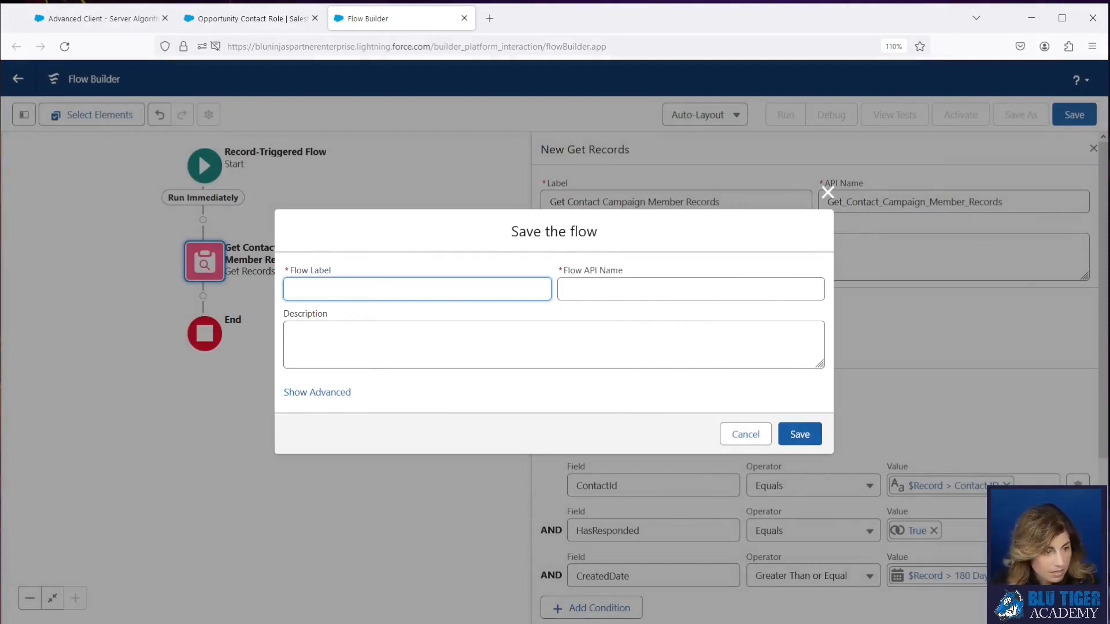
key(alt+Tab)
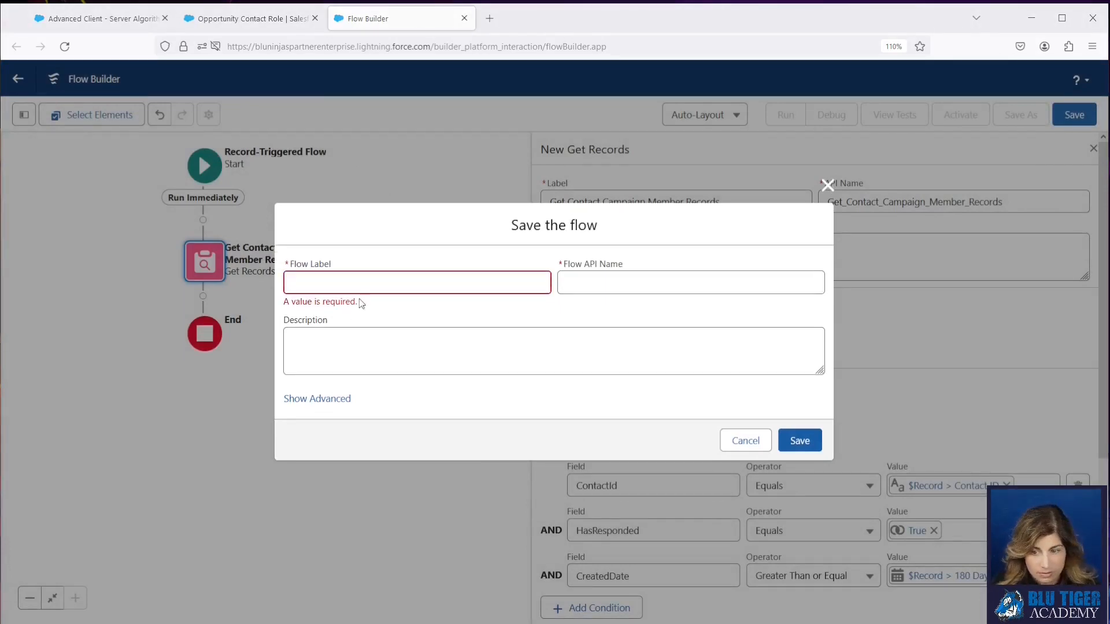
click(325, 282)
text(Opportunity Contact Role | Created Master Flow)
key(BackSpace)
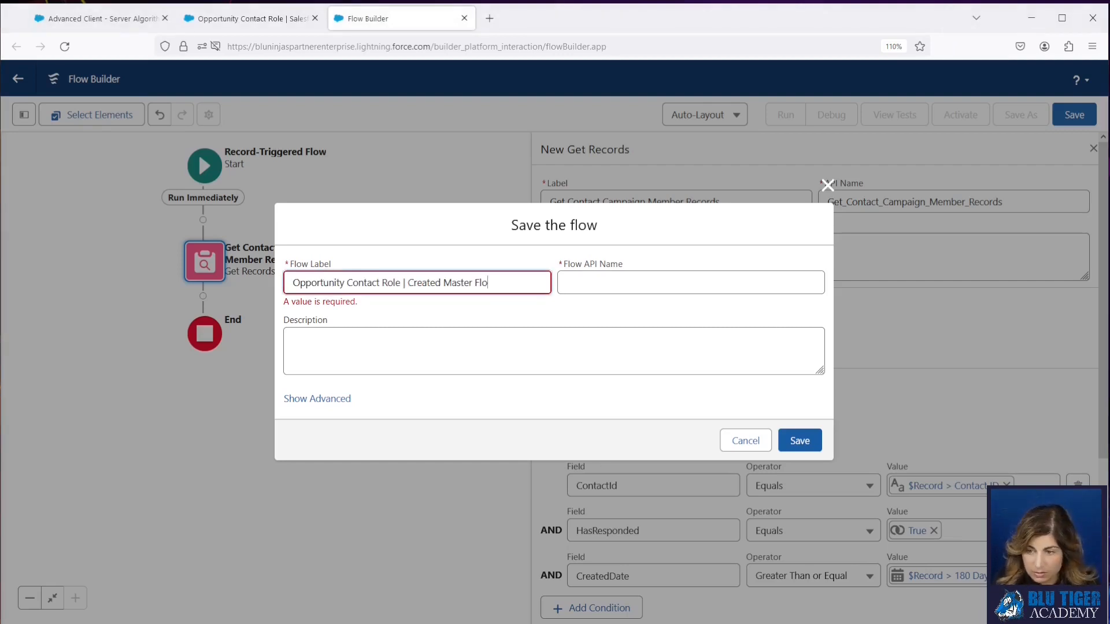
key(BackSpace)
key(BackSpace)
key(BackSpace)
key(BackSpace)
key(BackSpace)
key(BackSpace)
key(BackSpace)
key(BackSpace)
key(BackSpace)
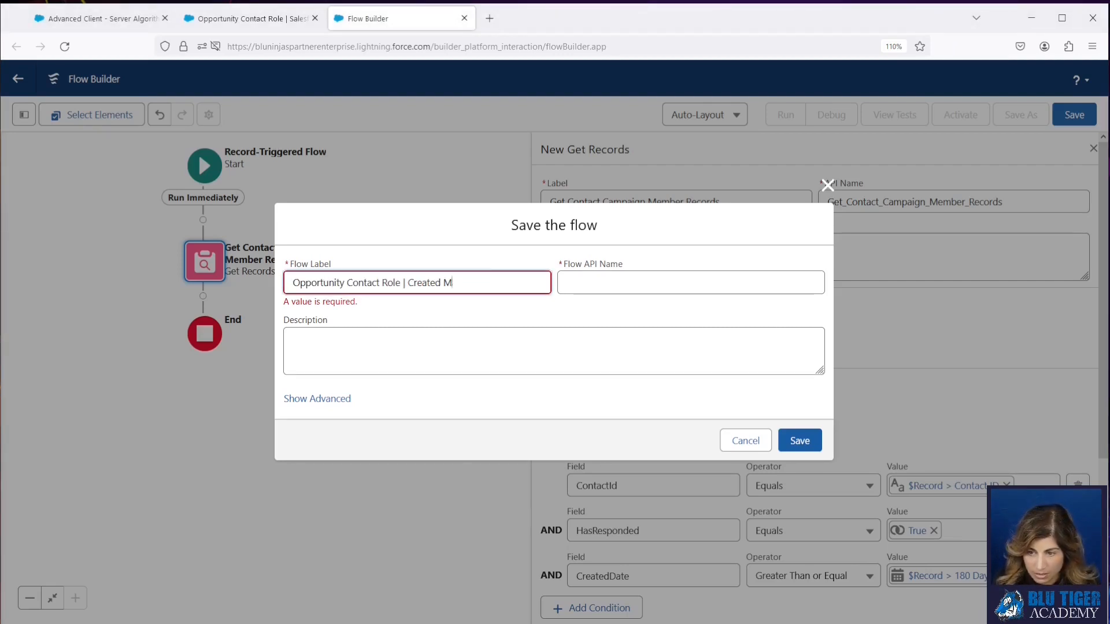
text(Campaign Infl)
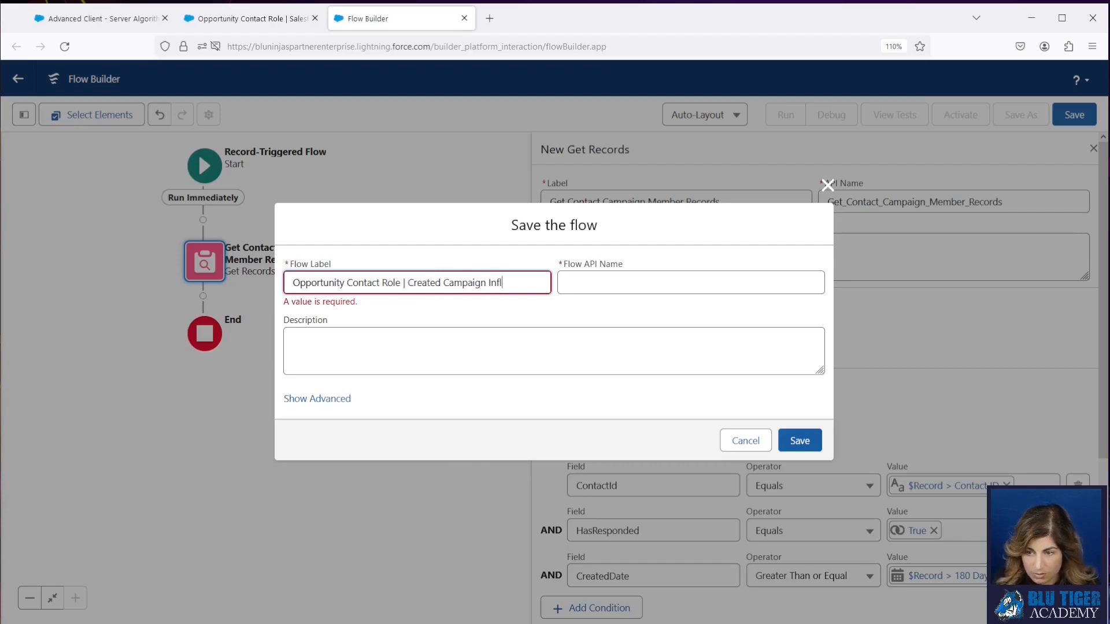
text(uence Automation)
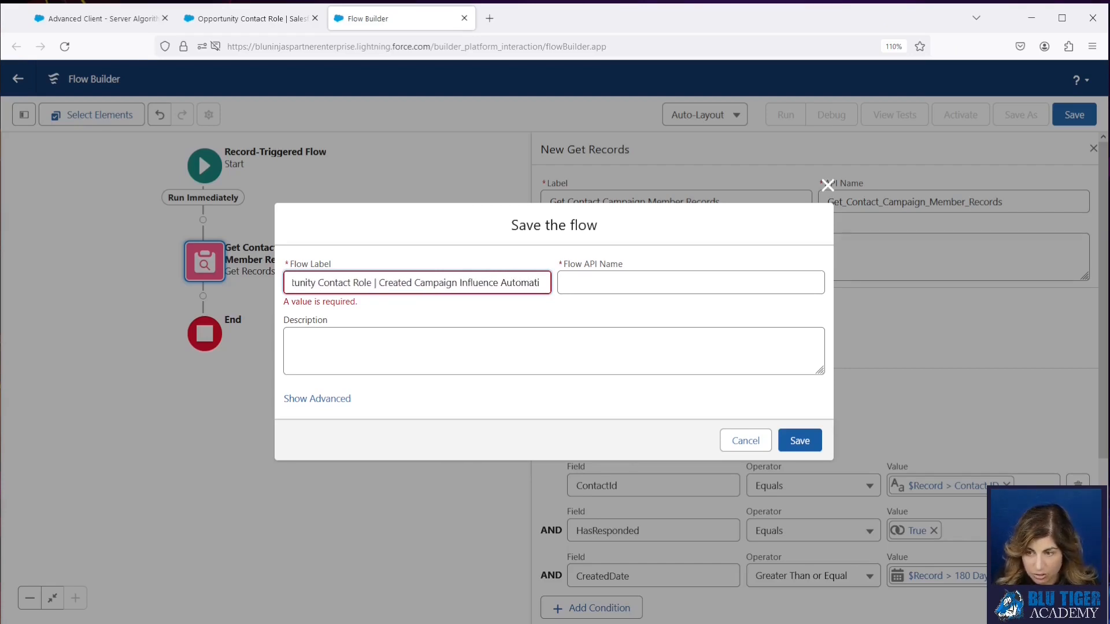
click(405, 282)
text(-)
key(Tab)
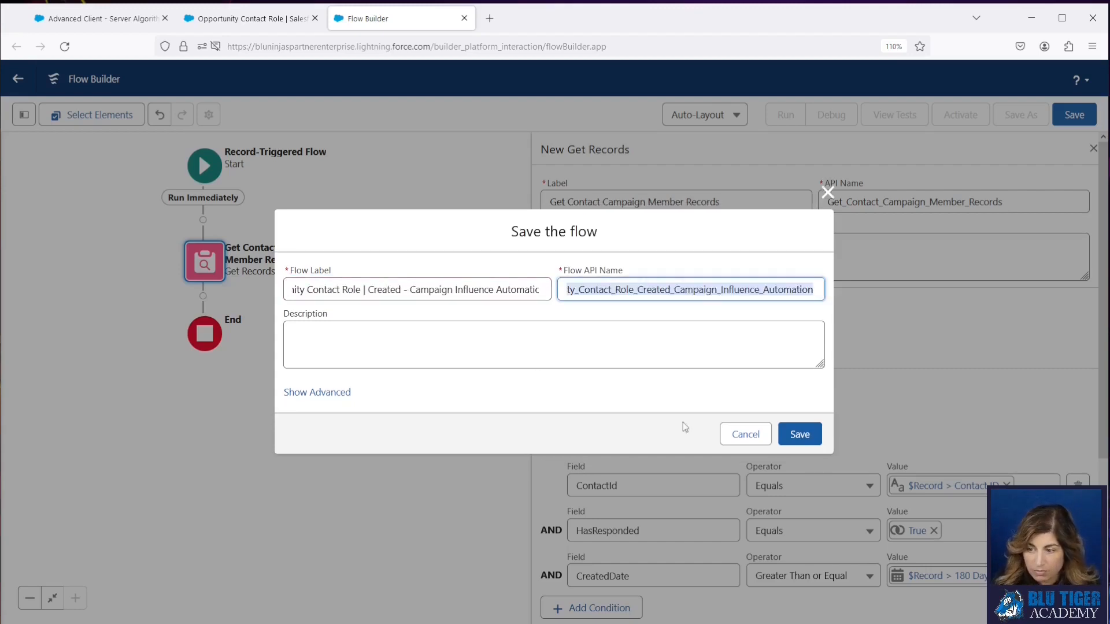
click(800, 434)
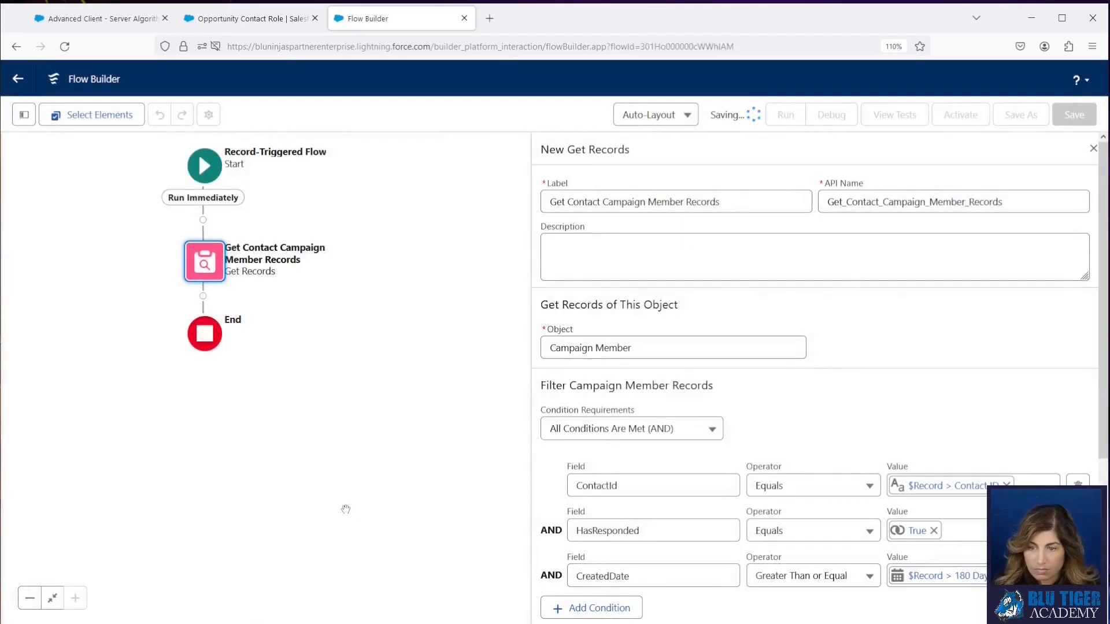
click(202, 296)
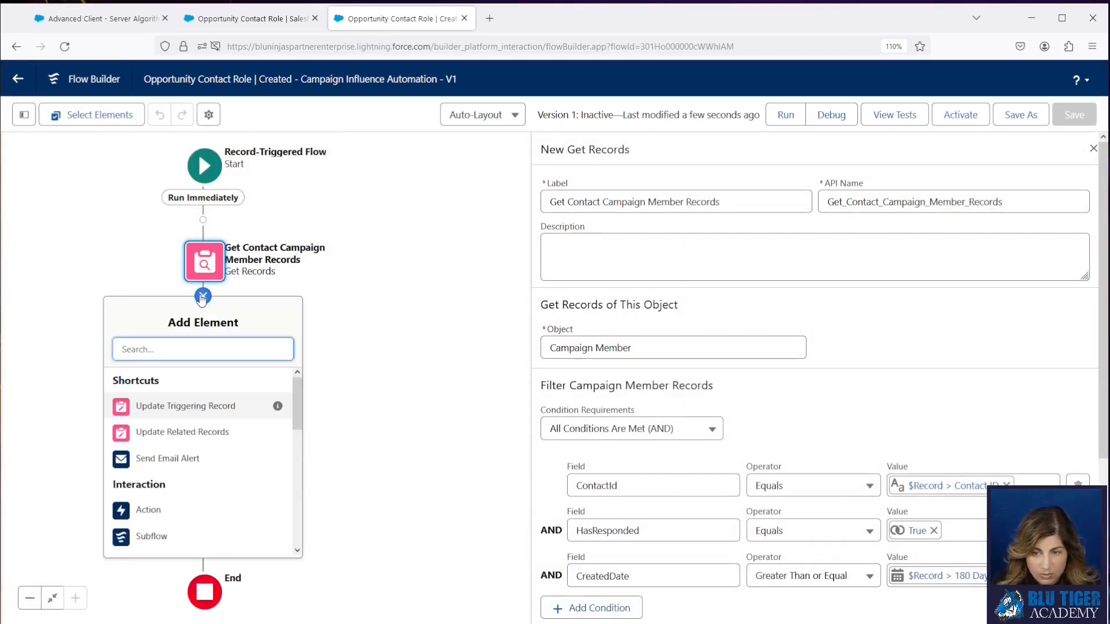
text(decisio)
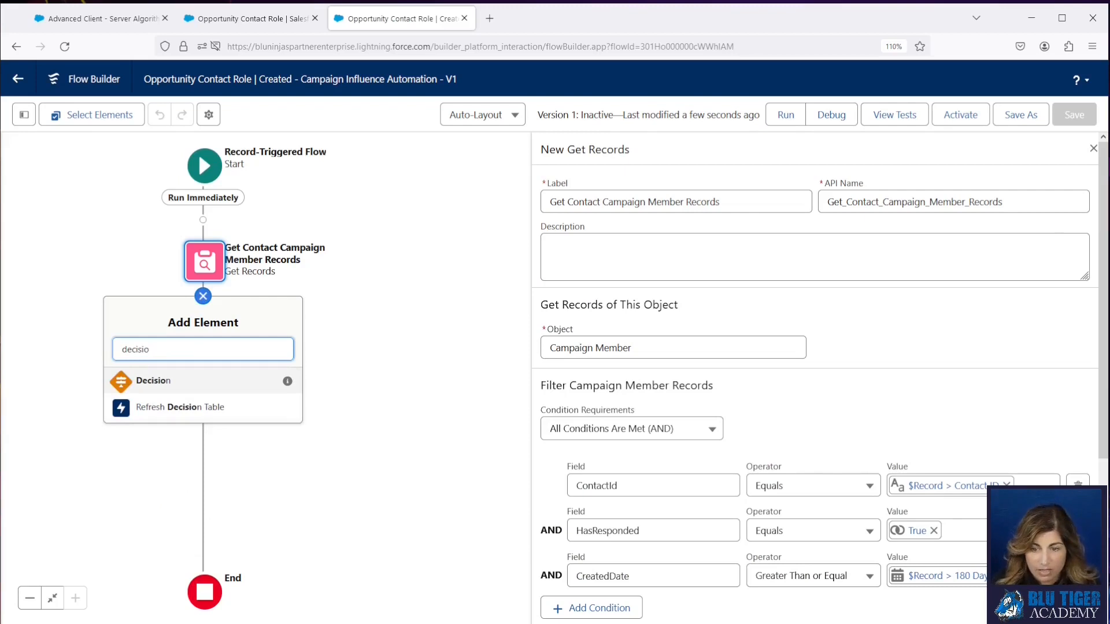
click(191, 381)
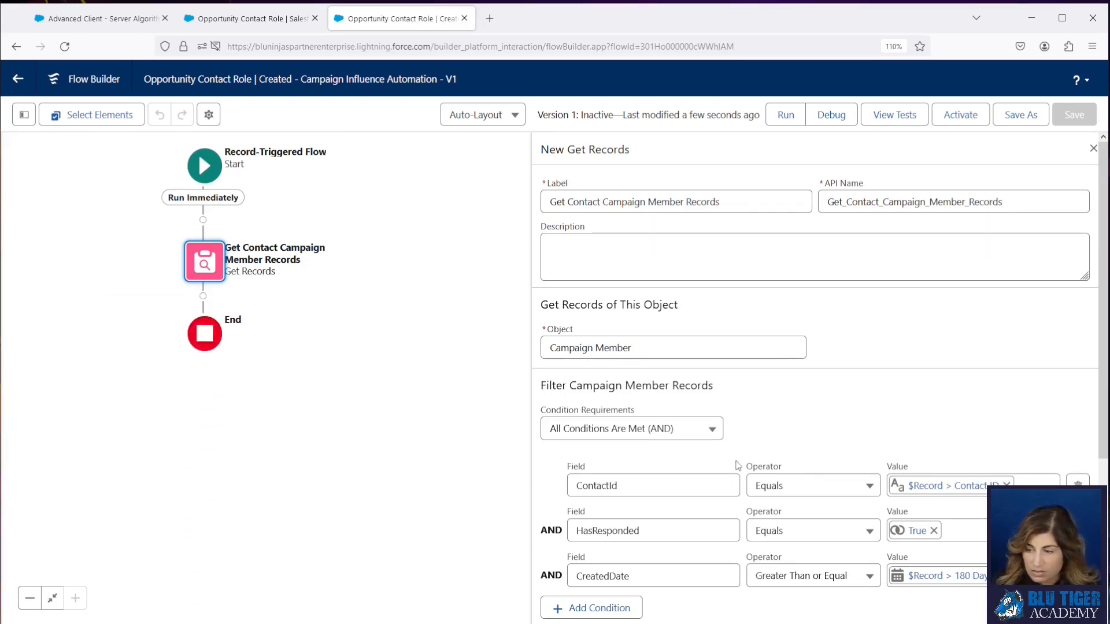
Set the Get Contact Campaign Member Records element to store all records and add a Decision element after it.
scroll(750, 412, down, 4)
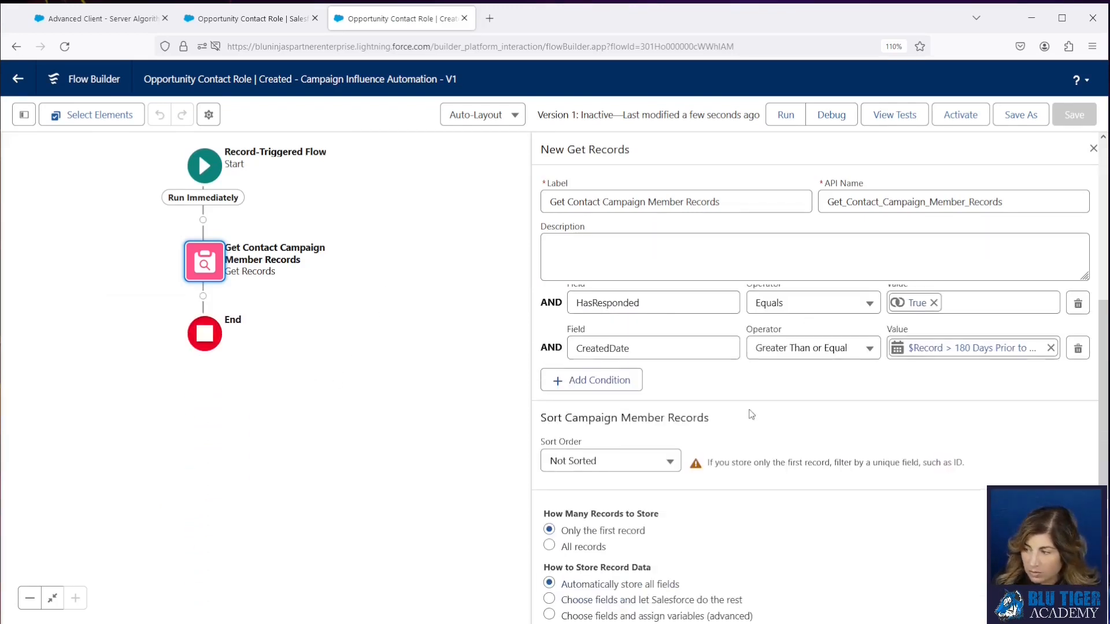
click(550, 545)
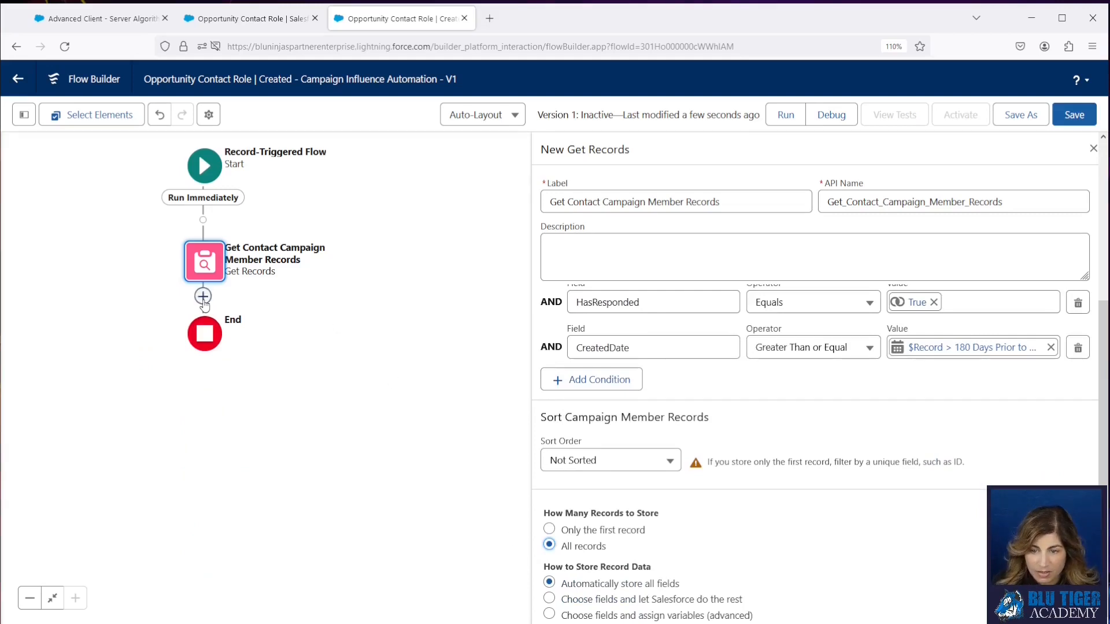
click(203, 296)
text(decision)
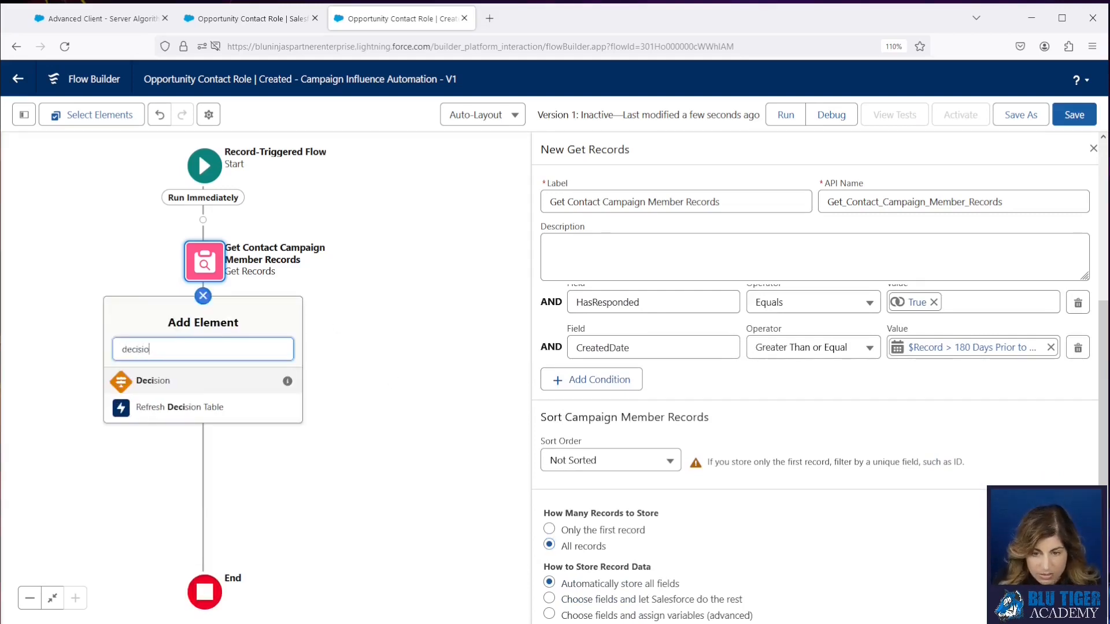
click(186, 379)
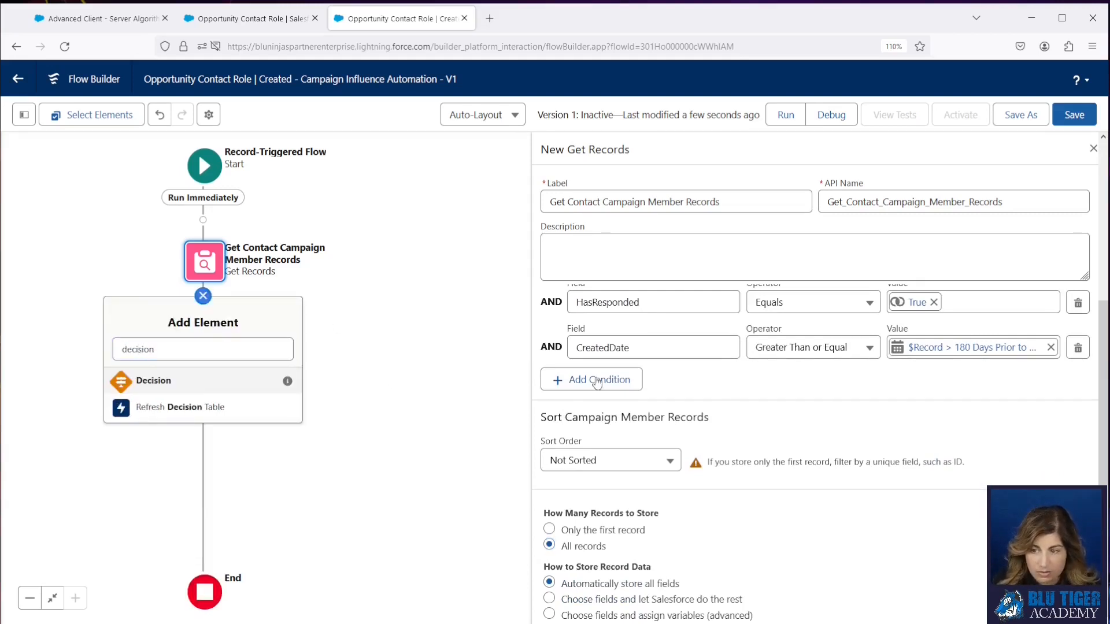
Label the decision "Campaign Members Exists?" and name its first outcome "Yes".
text(Ca)
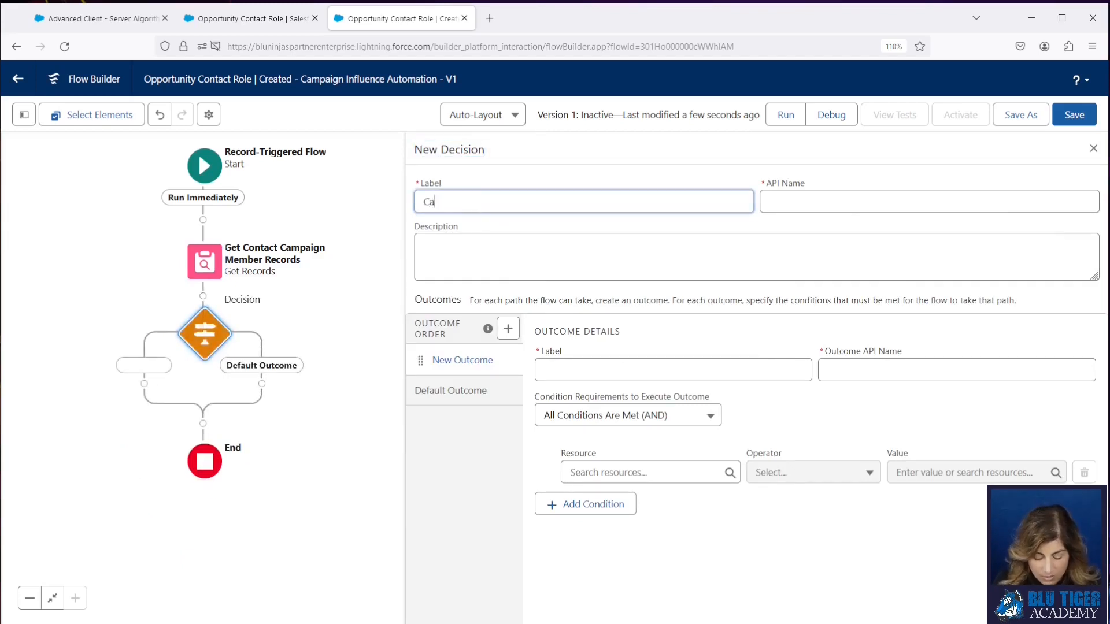
text(mpaign Members Exists?)
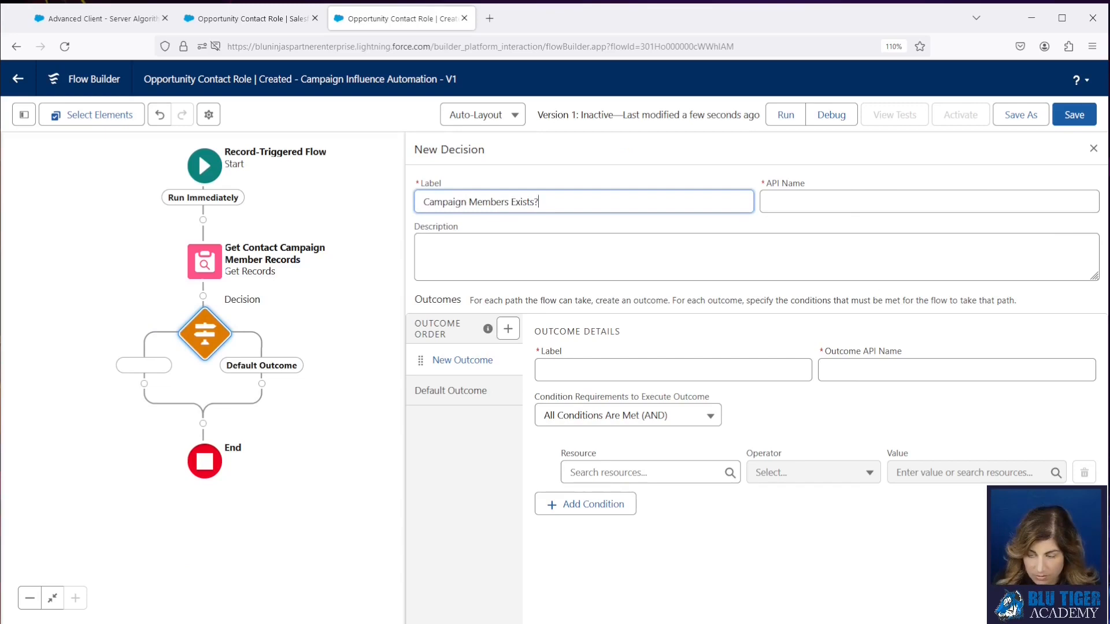
key(Tab)
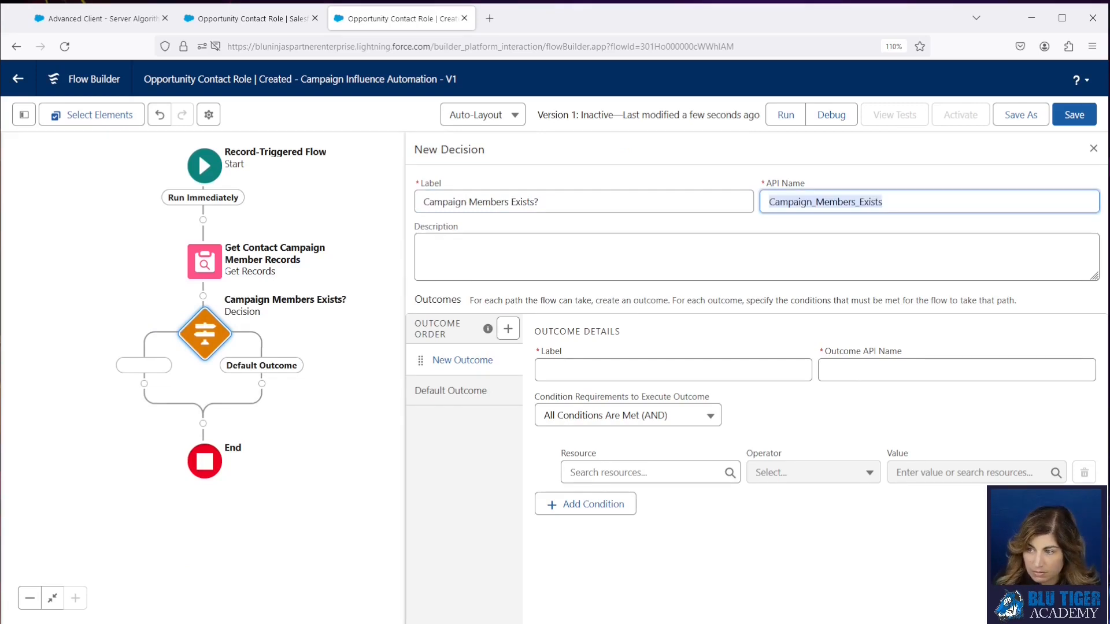
click(611, 369)
text(Yes)
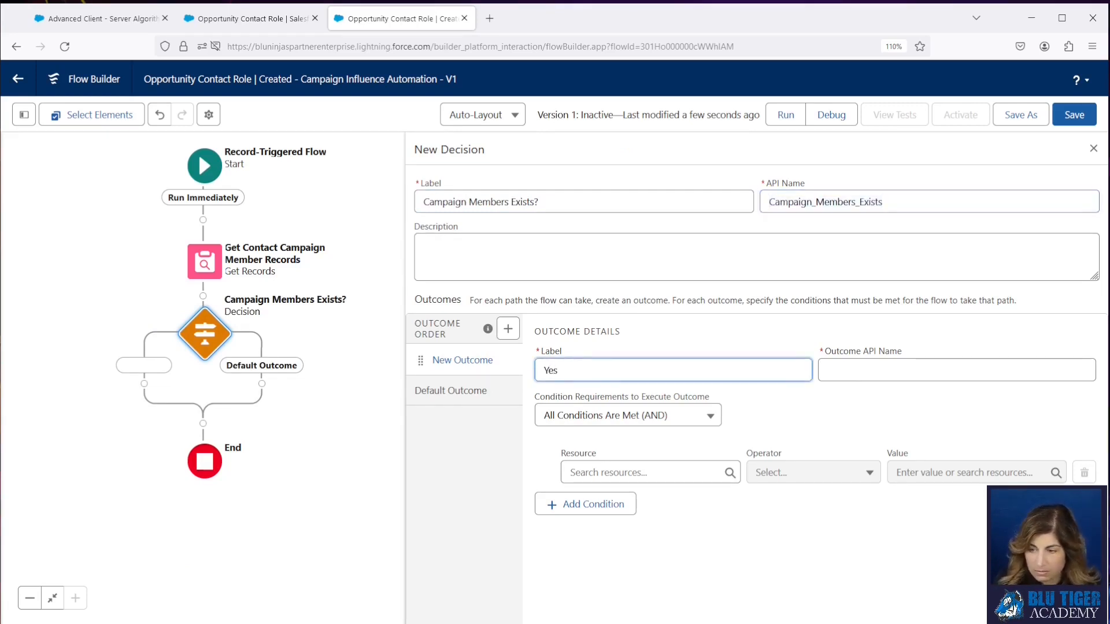
key(Tab)
Set the Yes outcome's condition so that the campaign members collection from Get Contact Campaign Member Records Is Null equals False.
click(644, 472)
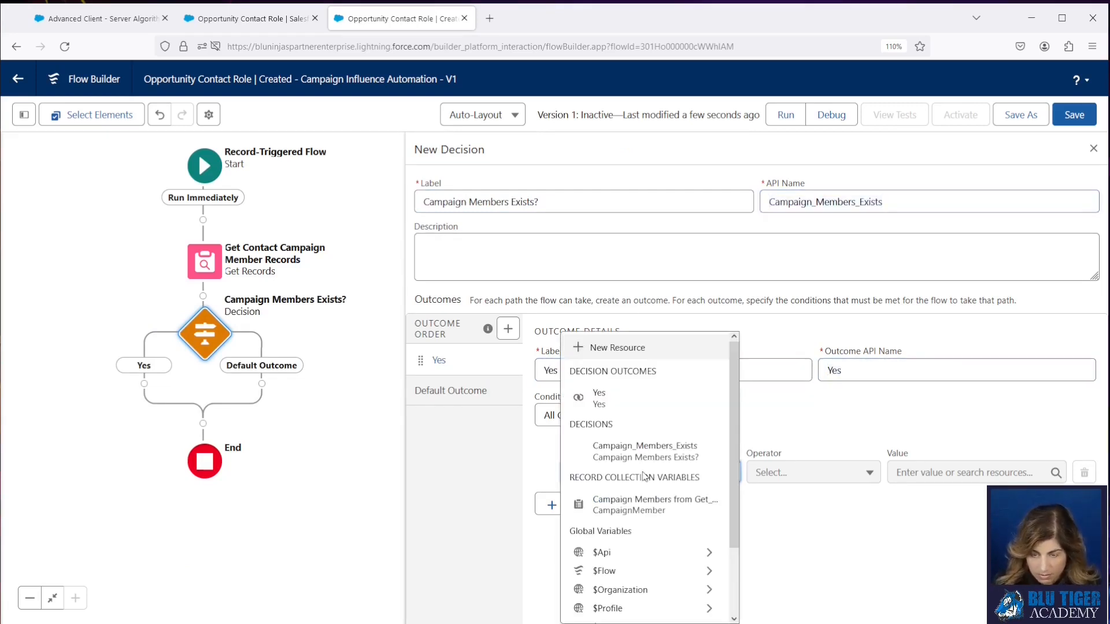
text(co)
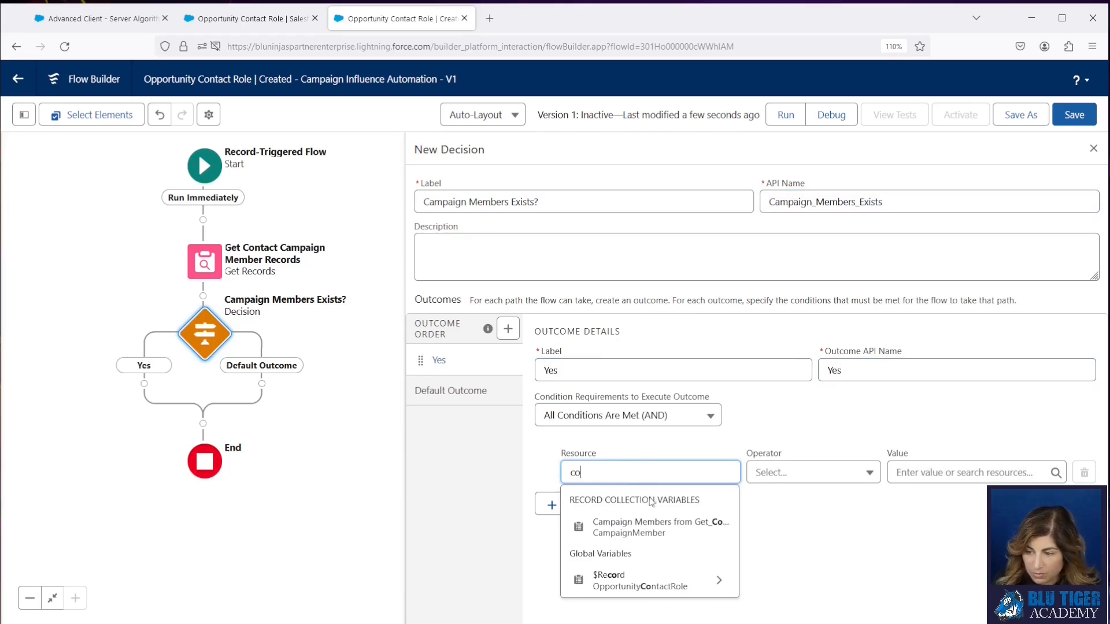
click(635, 527)
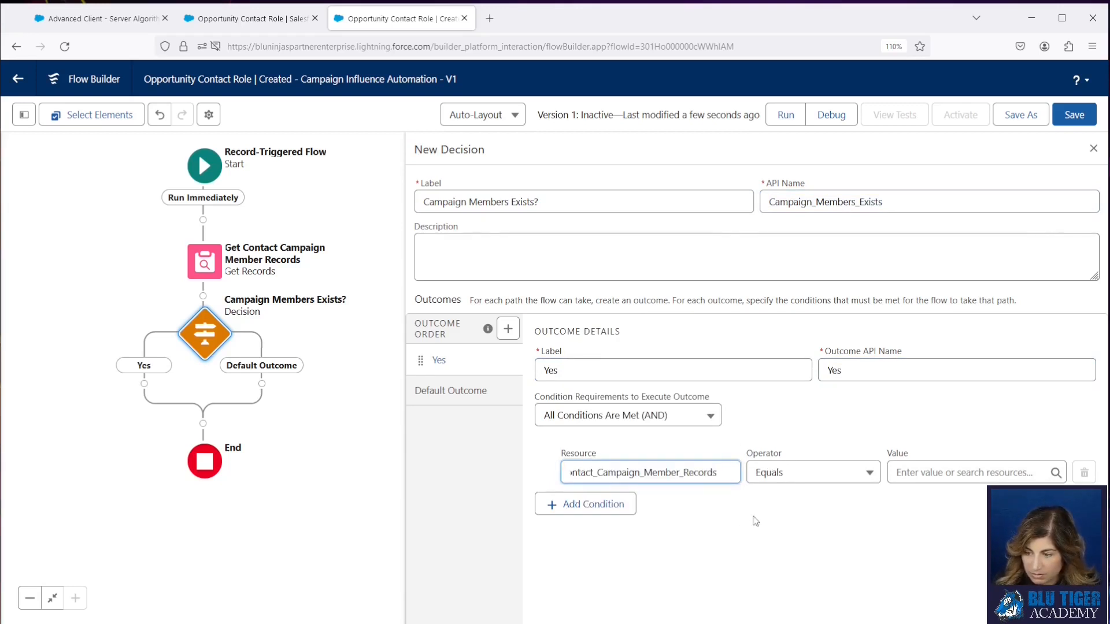
click(825, 474)
click(822, 445)
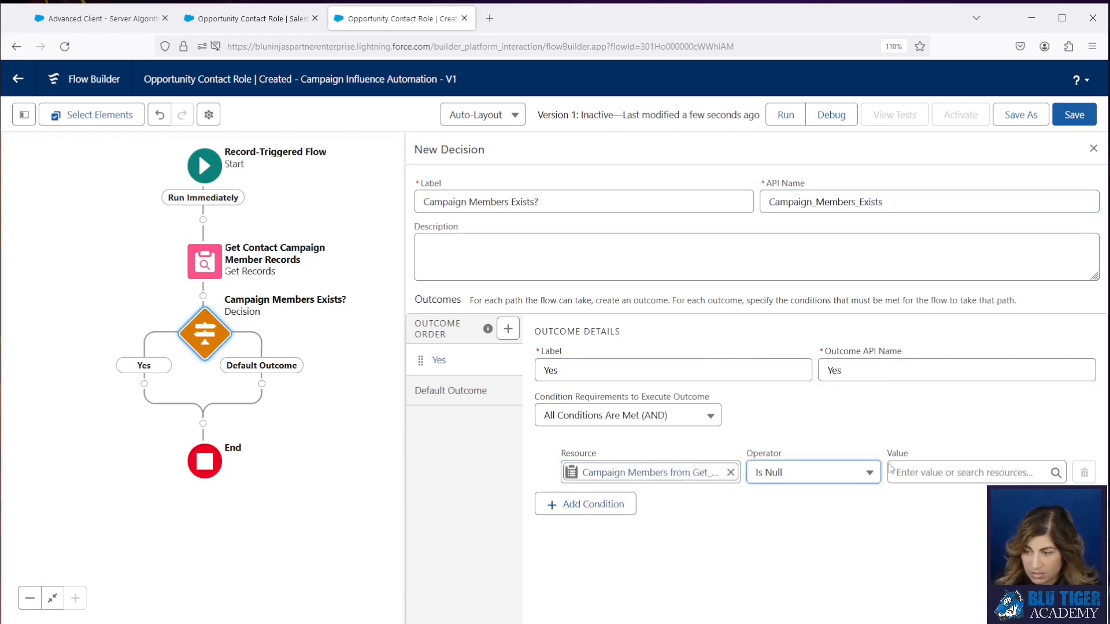
click(954, 472)
text(false)
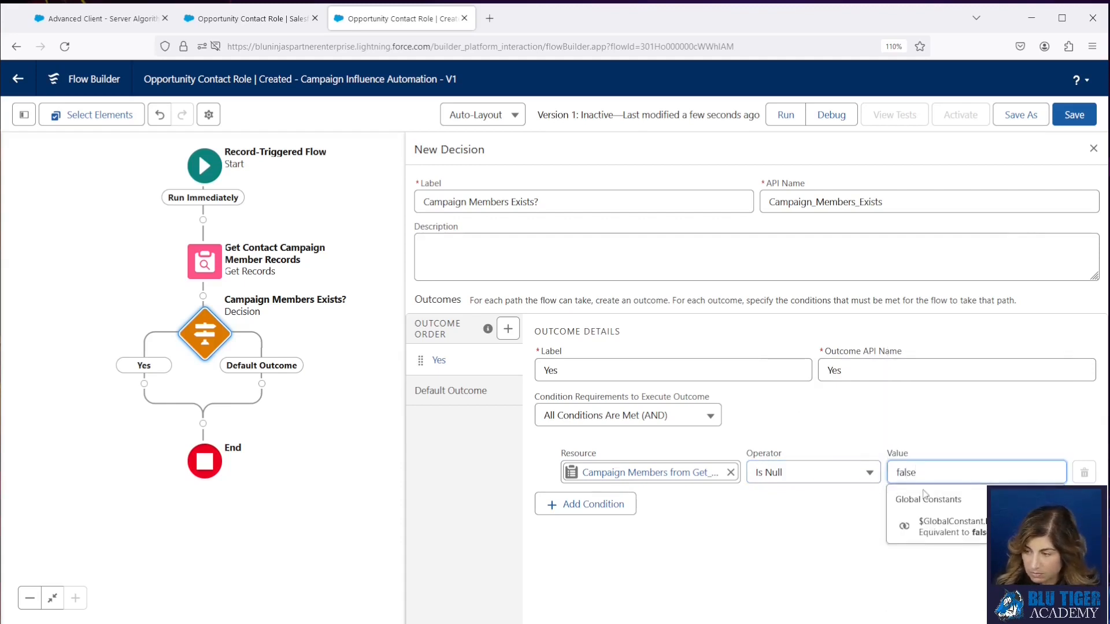
click(936, 526)
Rename the decision's default outcome "No" and return to the Yes outcome's details.
click(492, 399)
triple_click(639, 372)
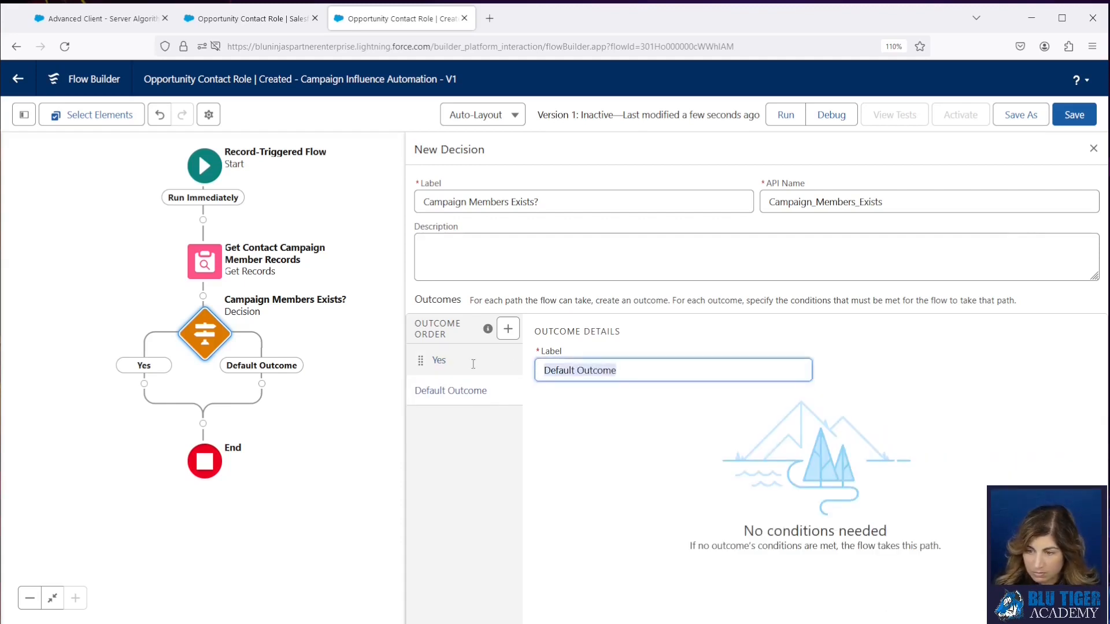
text(No)
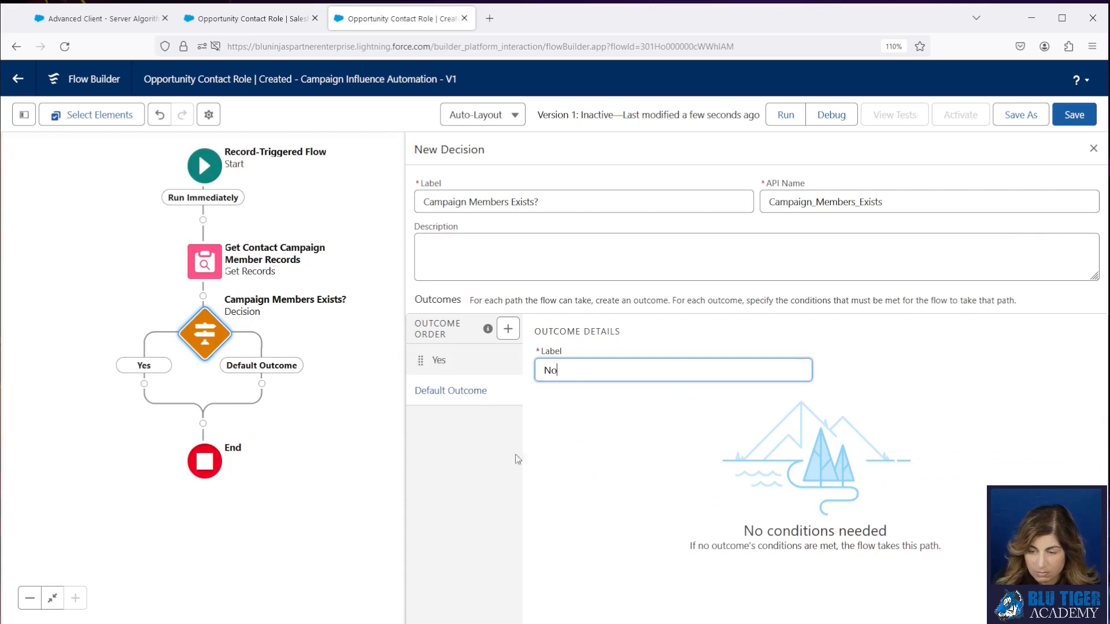
click(440, 360)
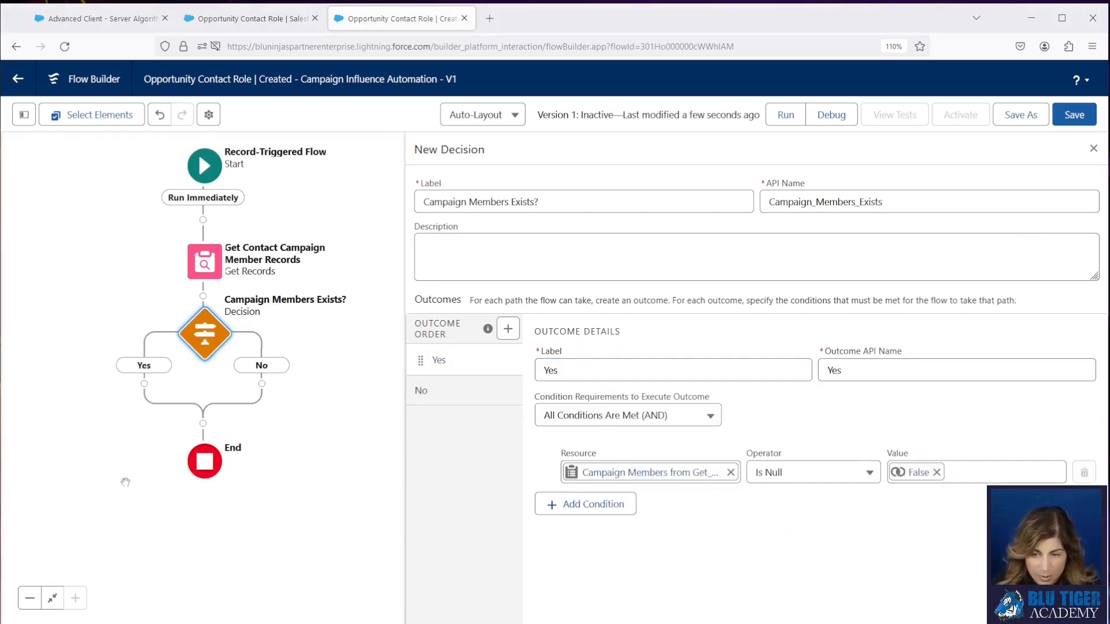
Add a Get Records element on the decision's Yes path and label it "Get Campaign Influence Models".
click(144, 383)
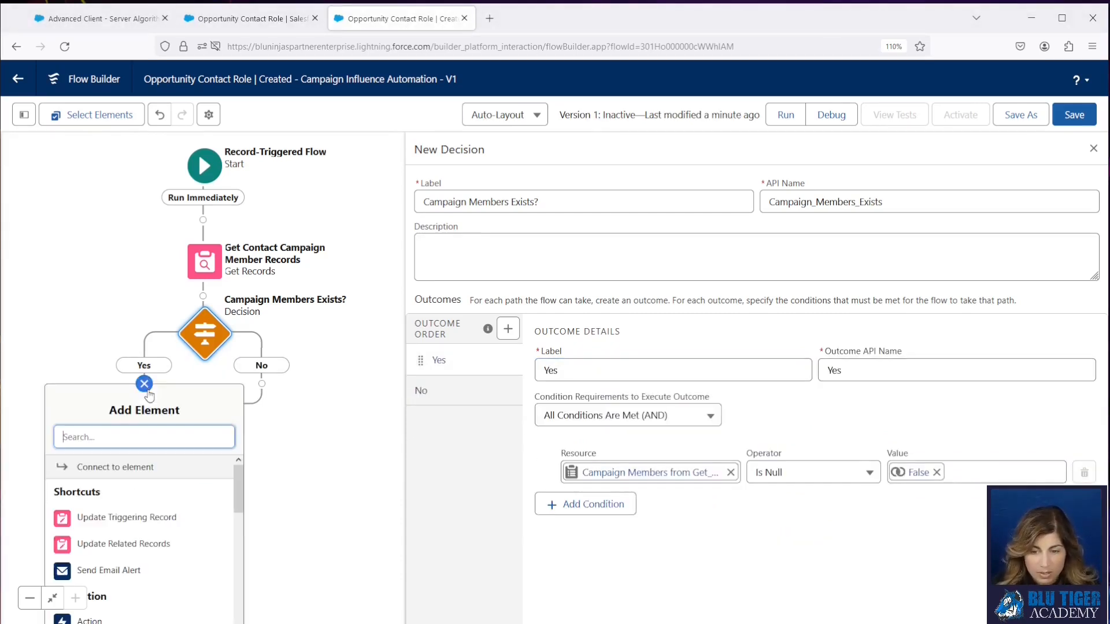
text(get)
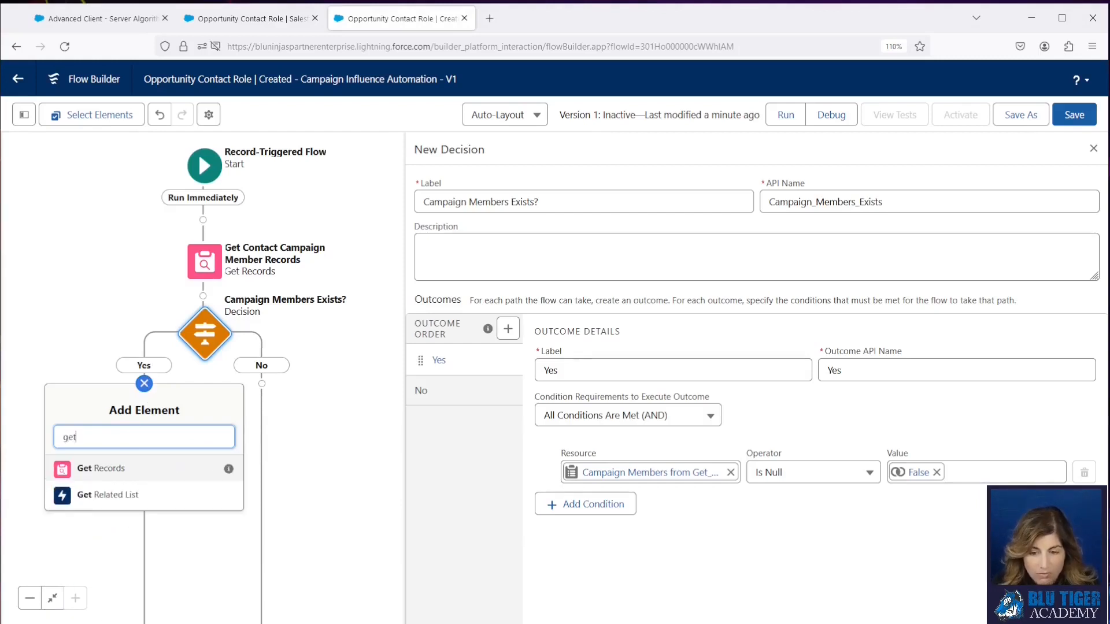
click(124, 472)
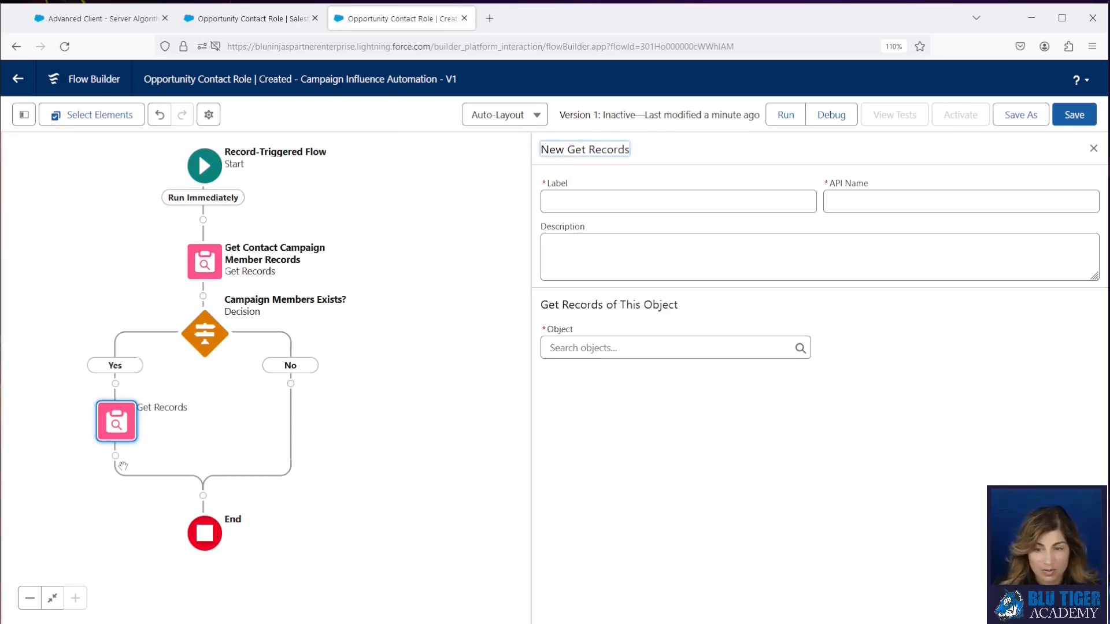
click(641, 201)
text(G)
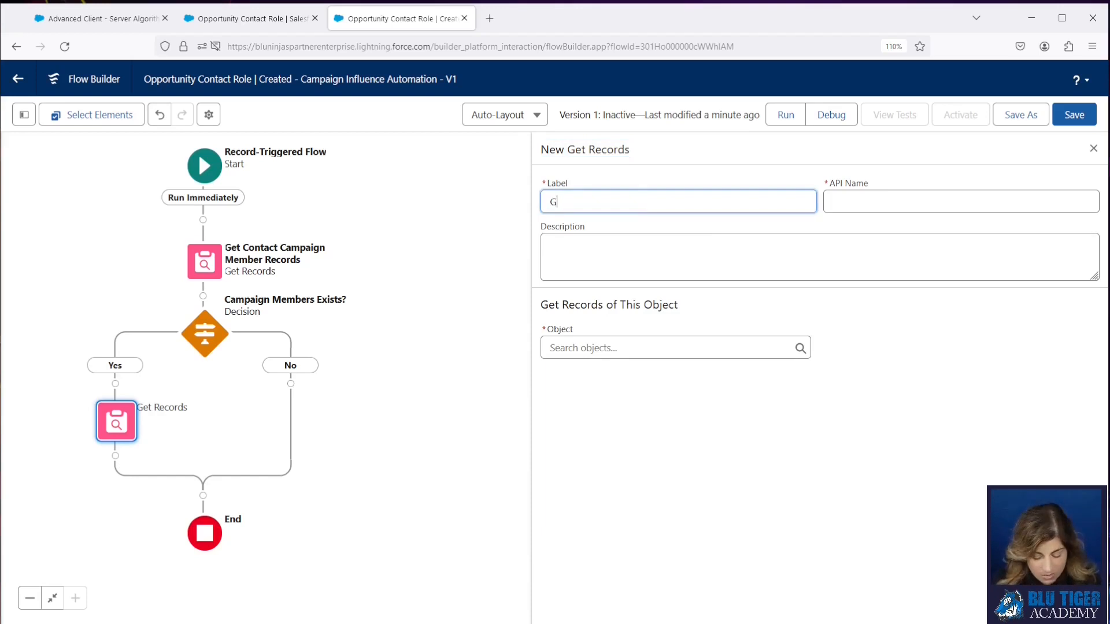
text(et Campaign I)
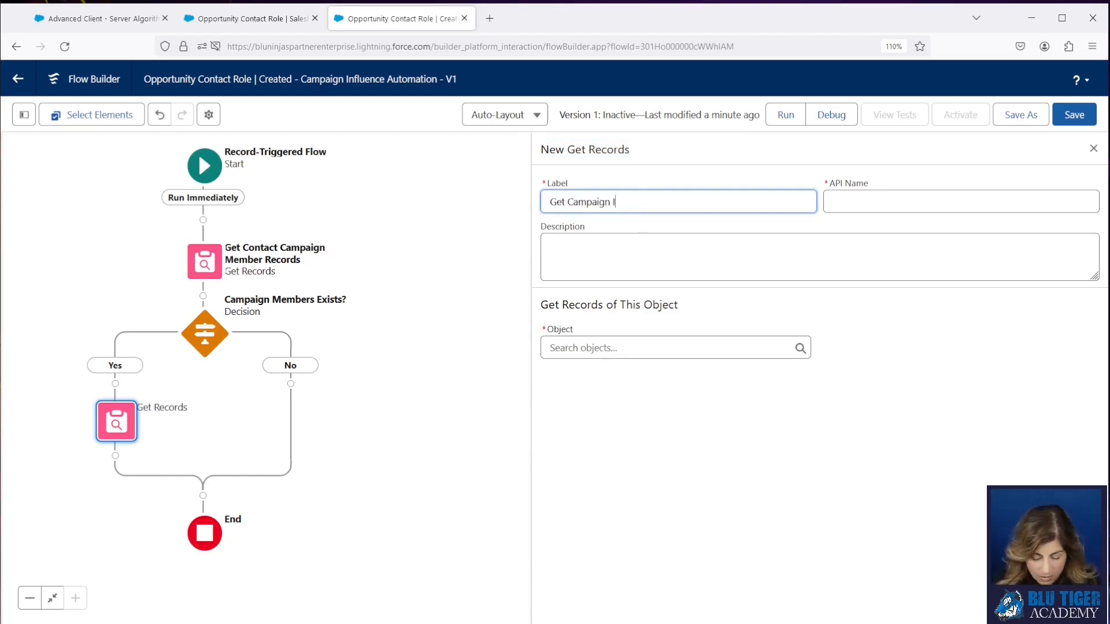
text(nfluence )
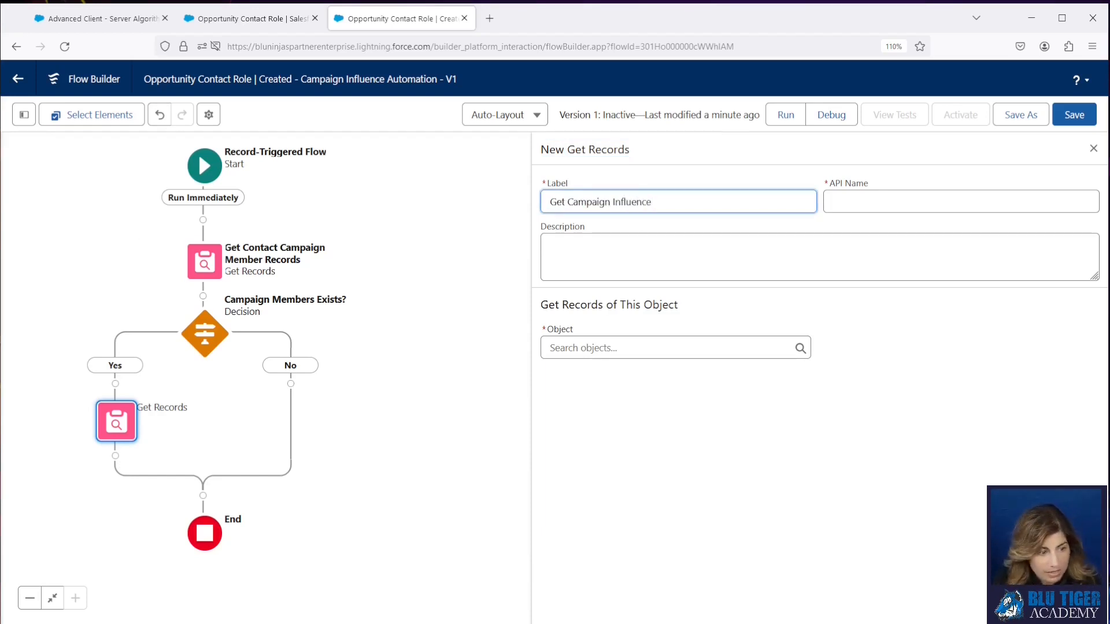
text(Models)
key(Tab)
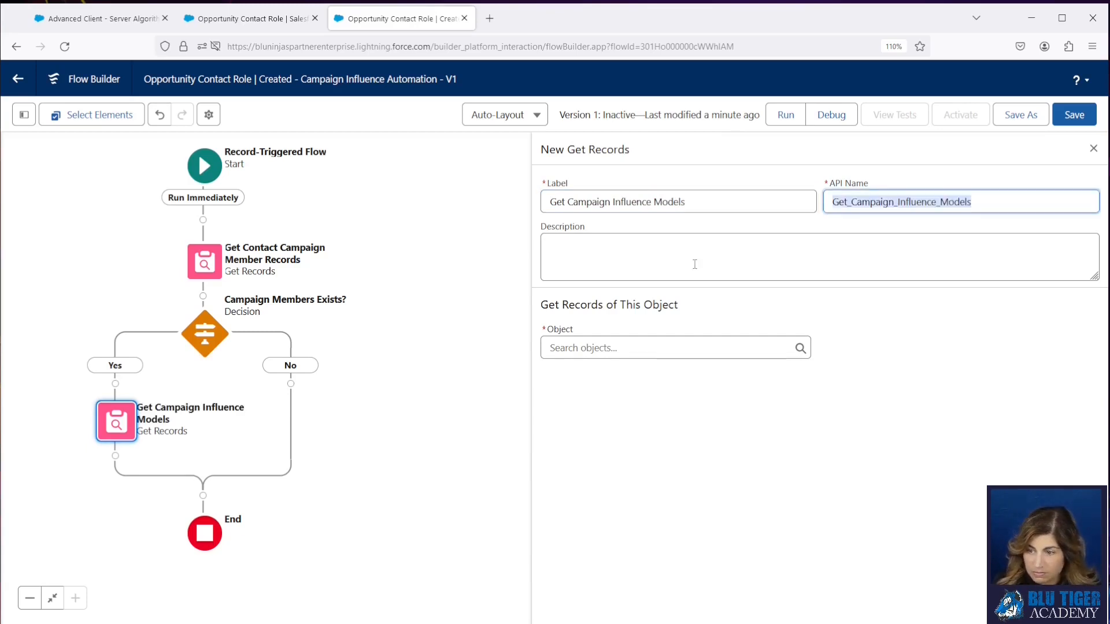
Set the object of the new Get Records element to Campaign Influence Model.
click(624, 343)
text(campaign)
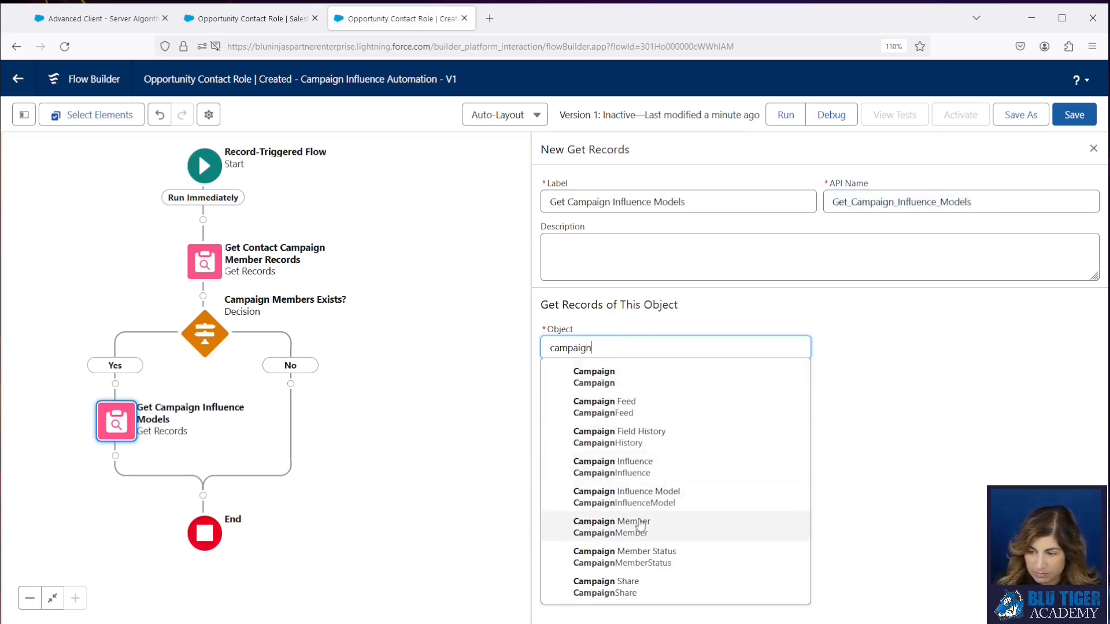
click(640, 499)
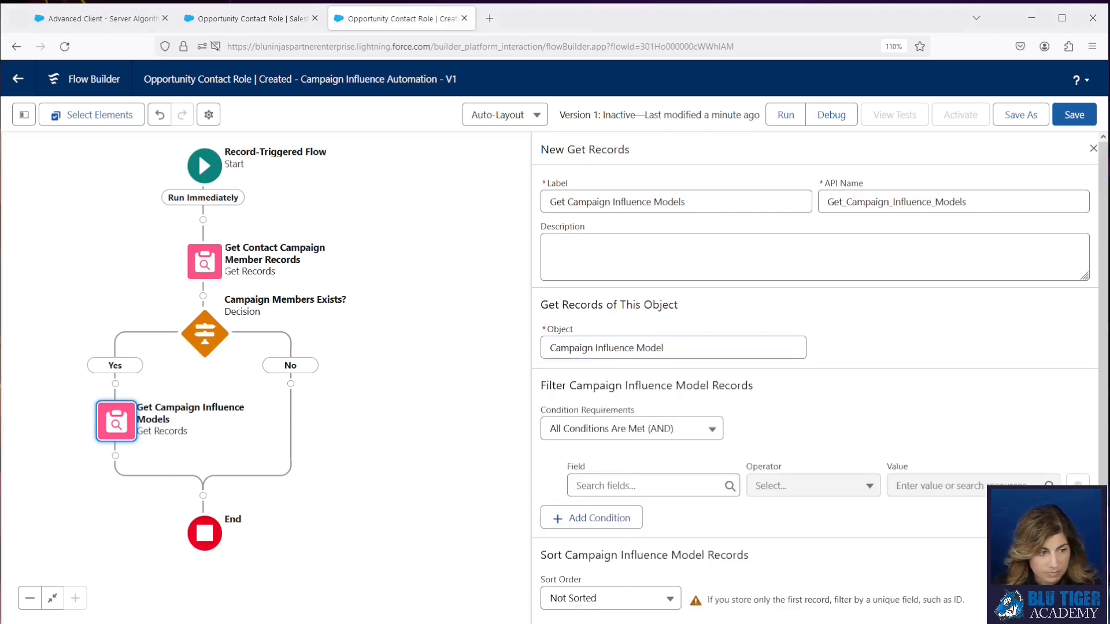
Filter the Campaign Influence Model records with the condition IsActive Equals True.
click(636, 486)
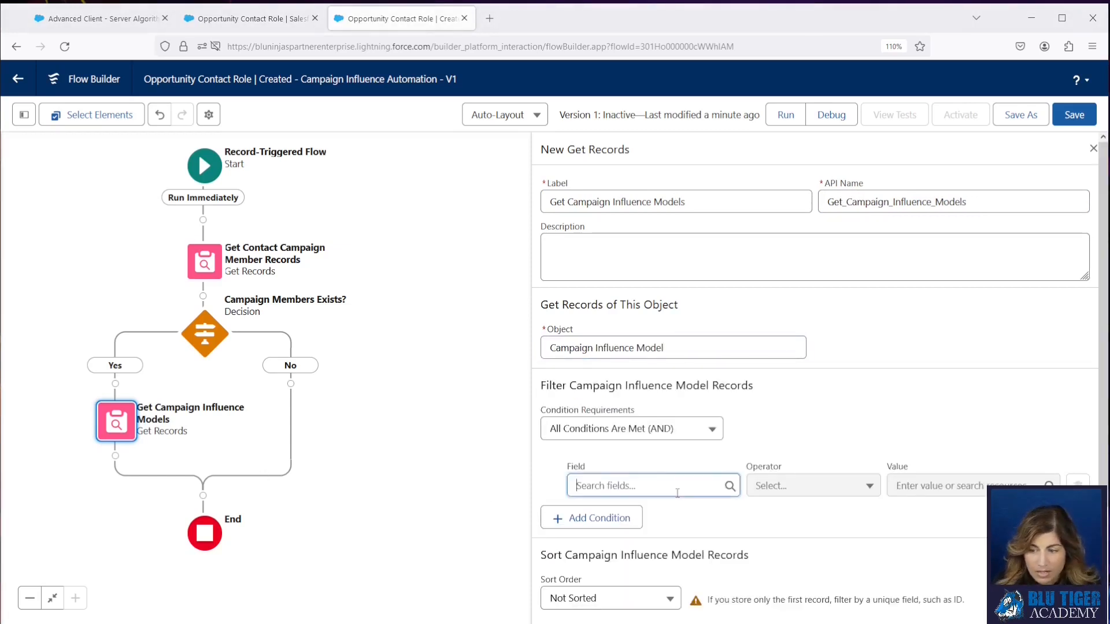
text(is)
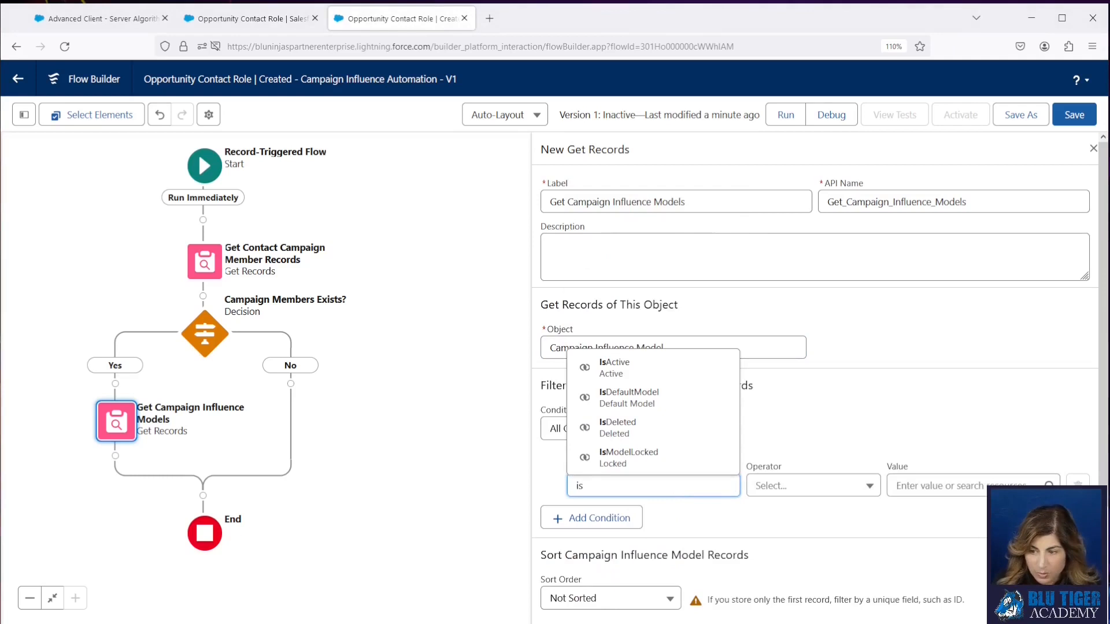
click(677, 375)
click(940, 486)
text(True)
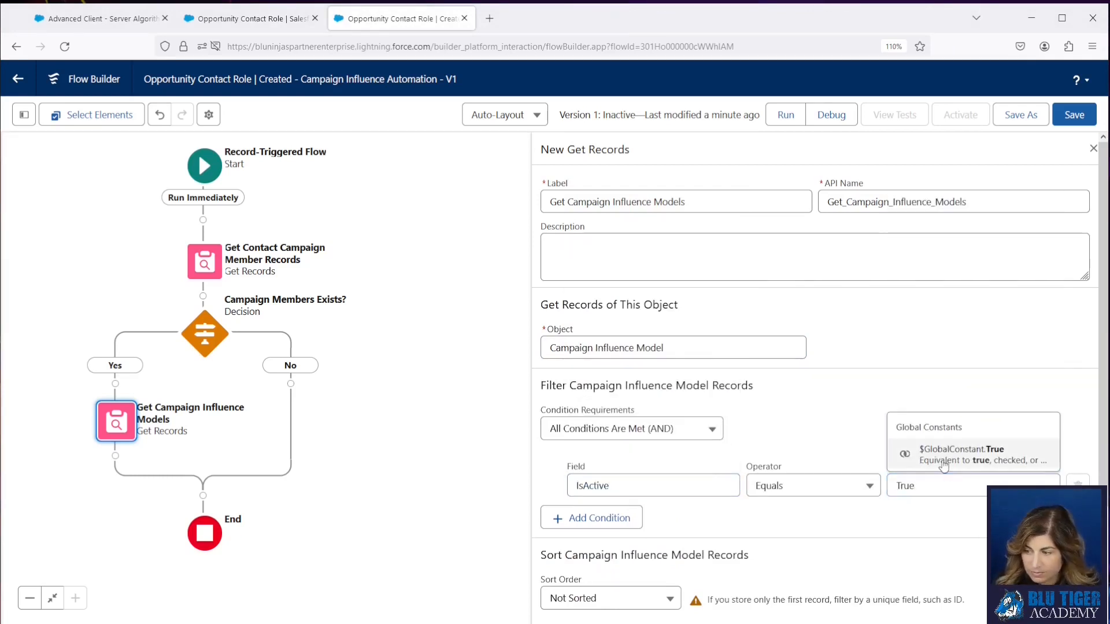
click(944, 457)
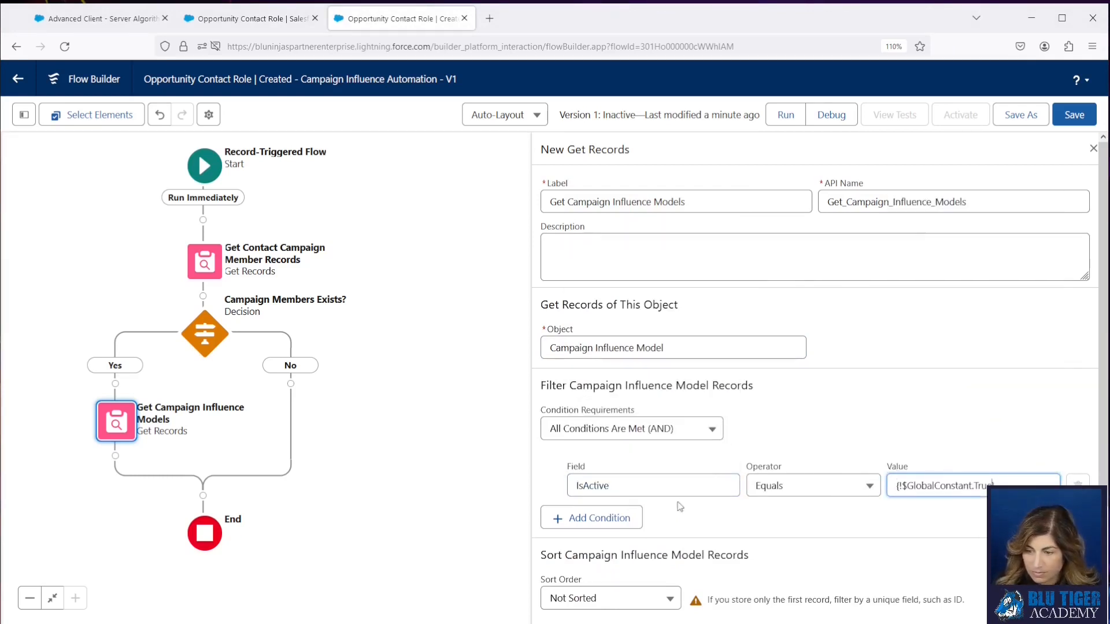
Add a second filter condition requiring ModelType Equals 2.
click(632, 518)
click(623, 529)
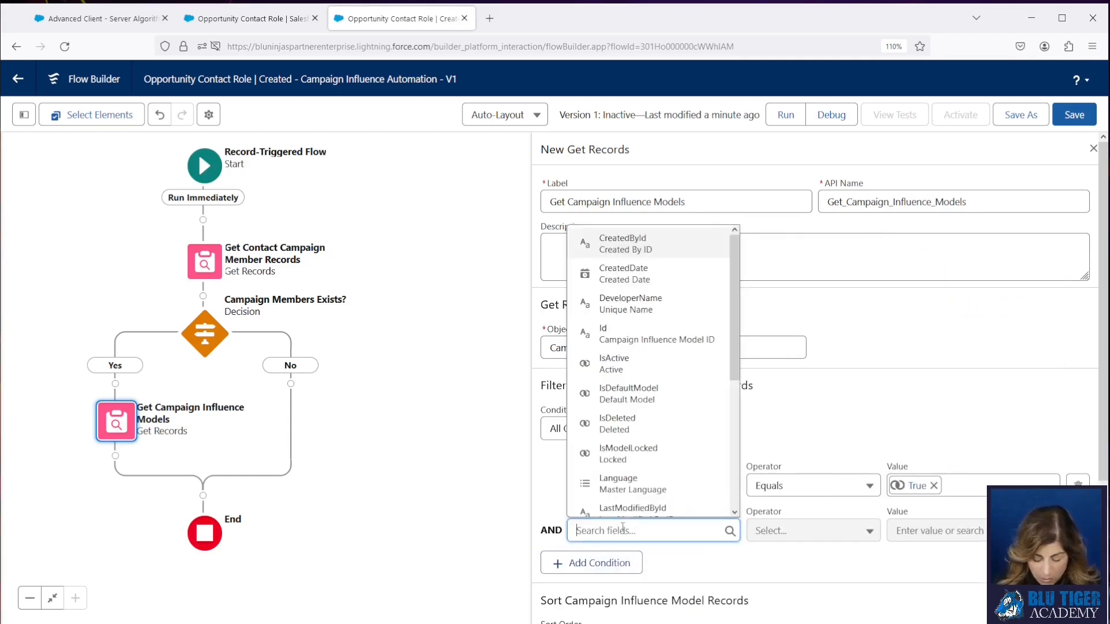
text(model)
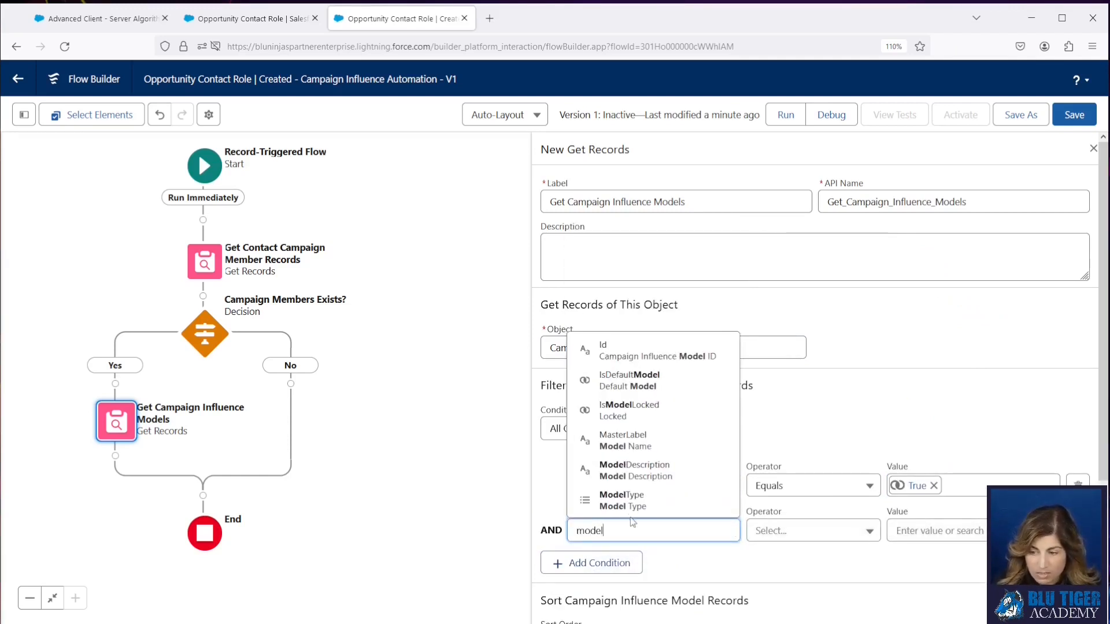
click(627, 503)
click(899, 536)
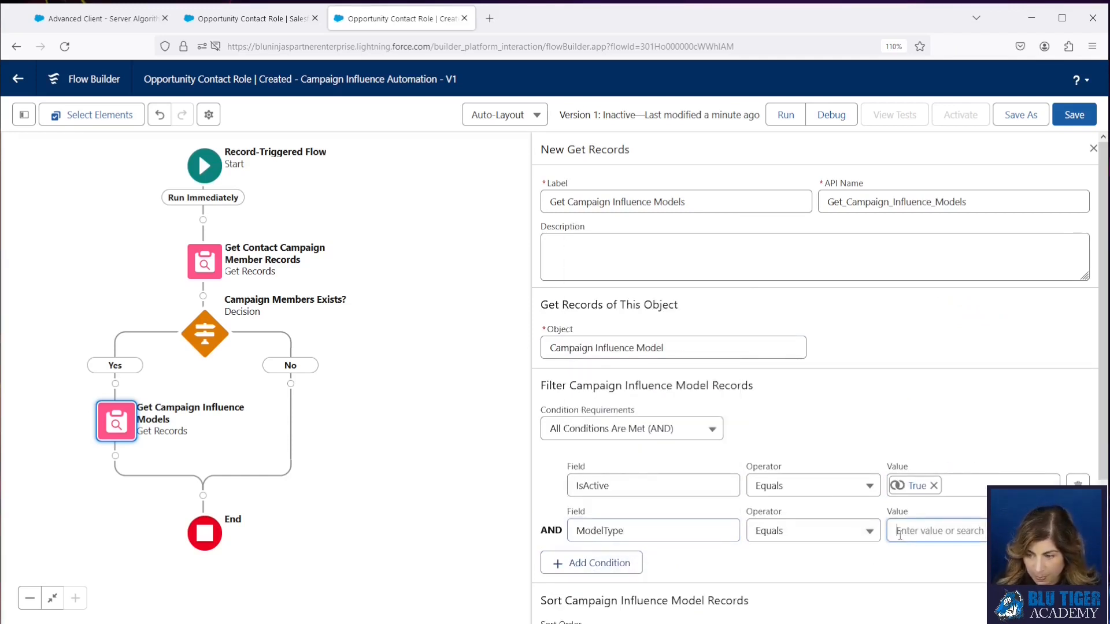
text(2)
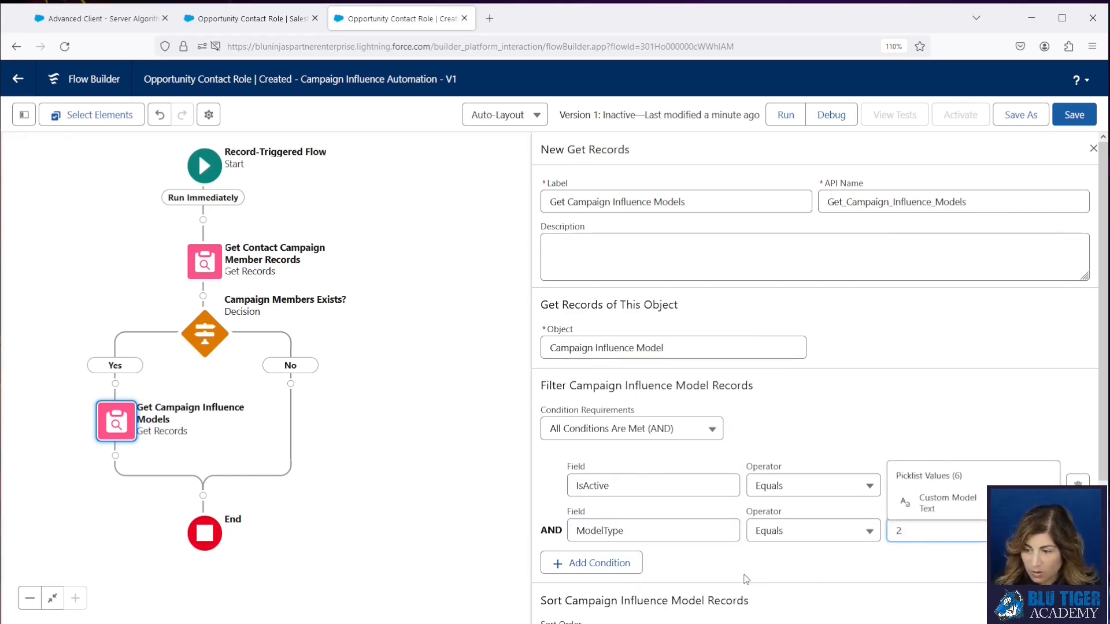
click(747, 577)
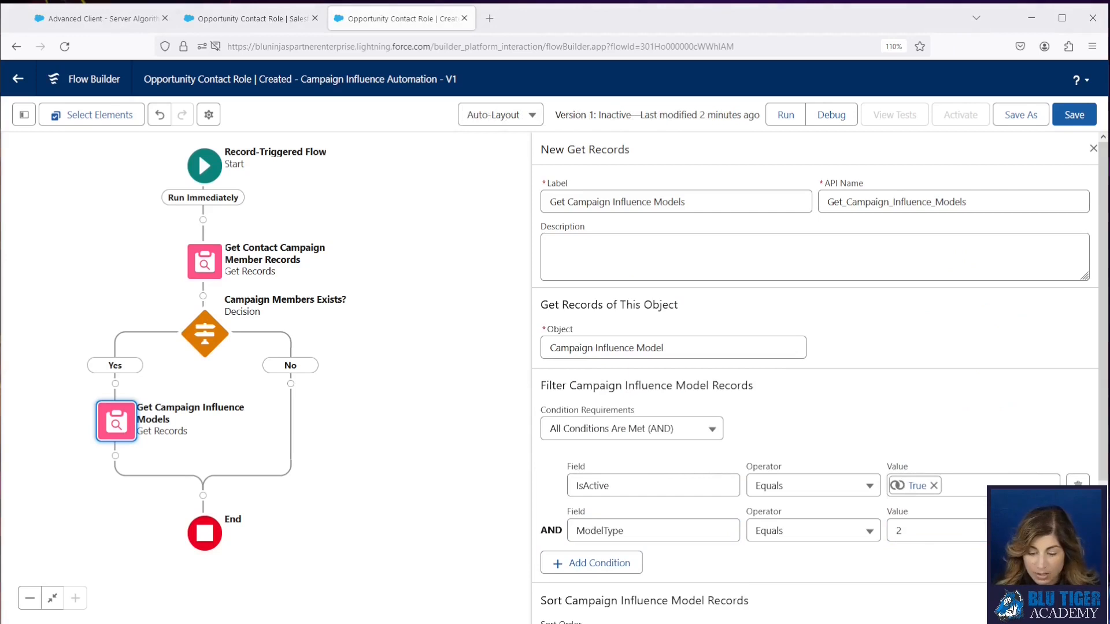
Open the Salesforce Developers CampaignInfluenceModel object reference in a new browser tab and examine the allowed ModelType values.
click(489, 18)
text(https://developer.salesforce.com/docs/atlas.en-us.object_reference.meta/object_reference/sforce_api_objects_campaigninfluencemodel.htm)
key(Return)
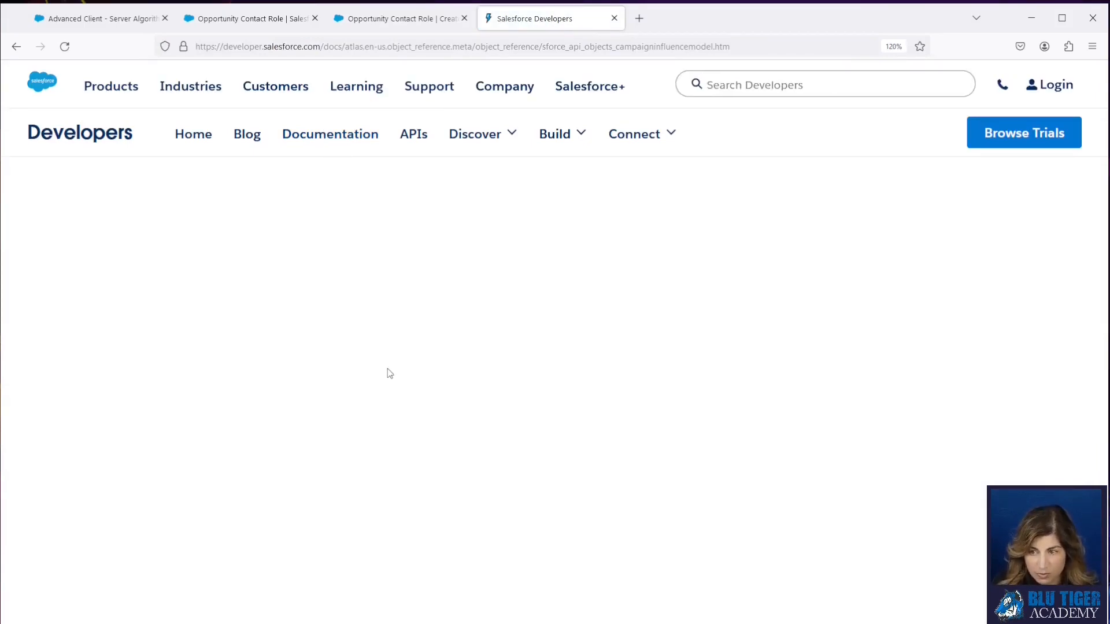
scroll(590, 416, down, 6)
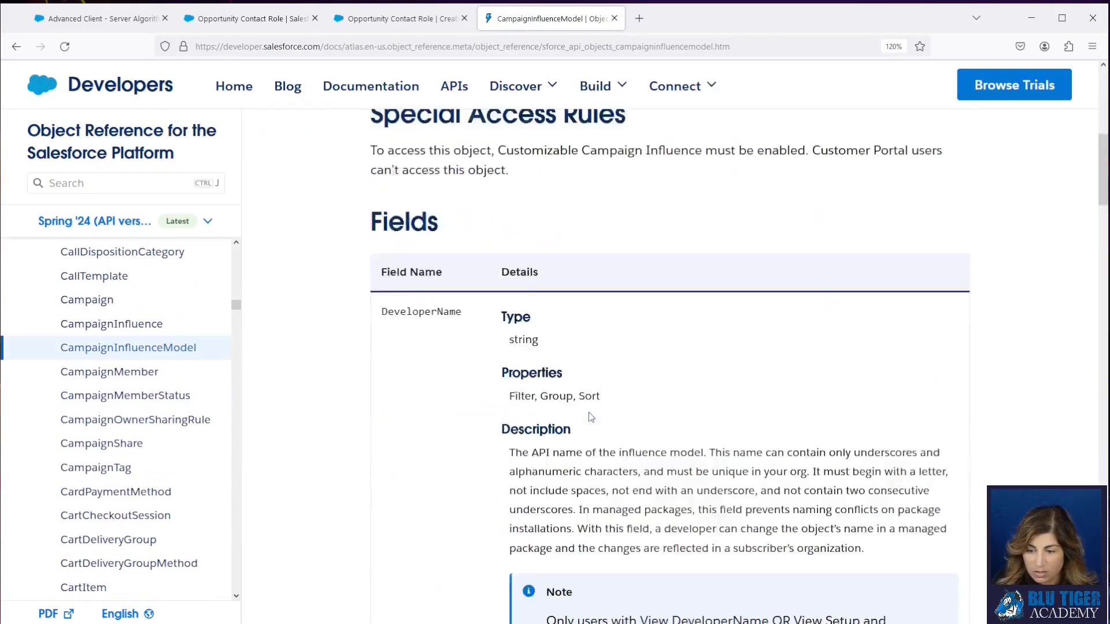
scroll(590, 416, down, 20)
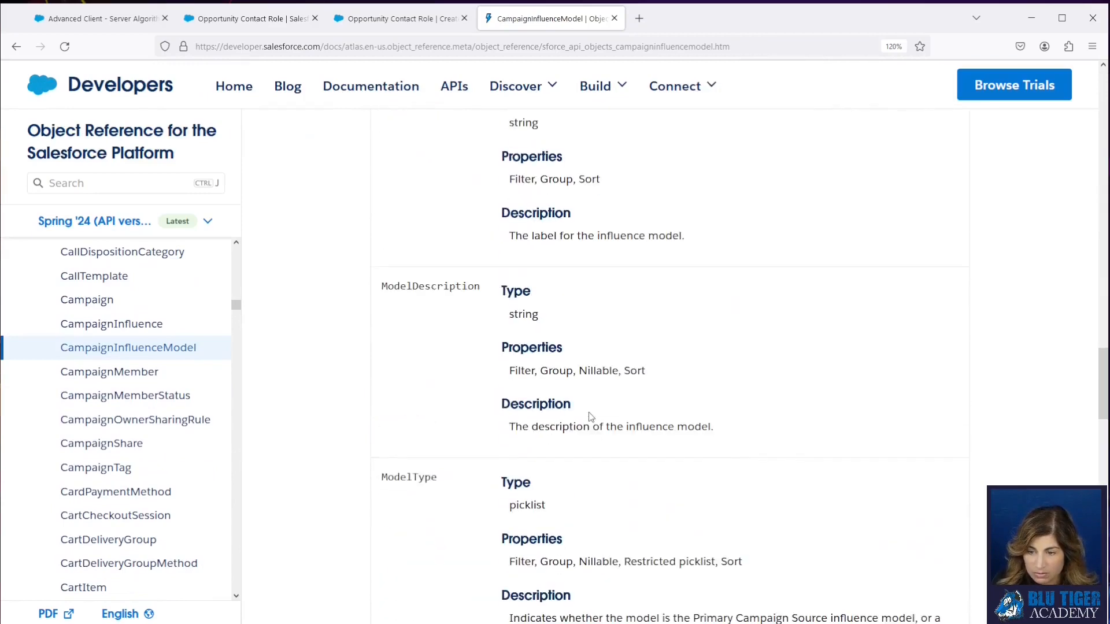
scroll(589, 414, down, 5)
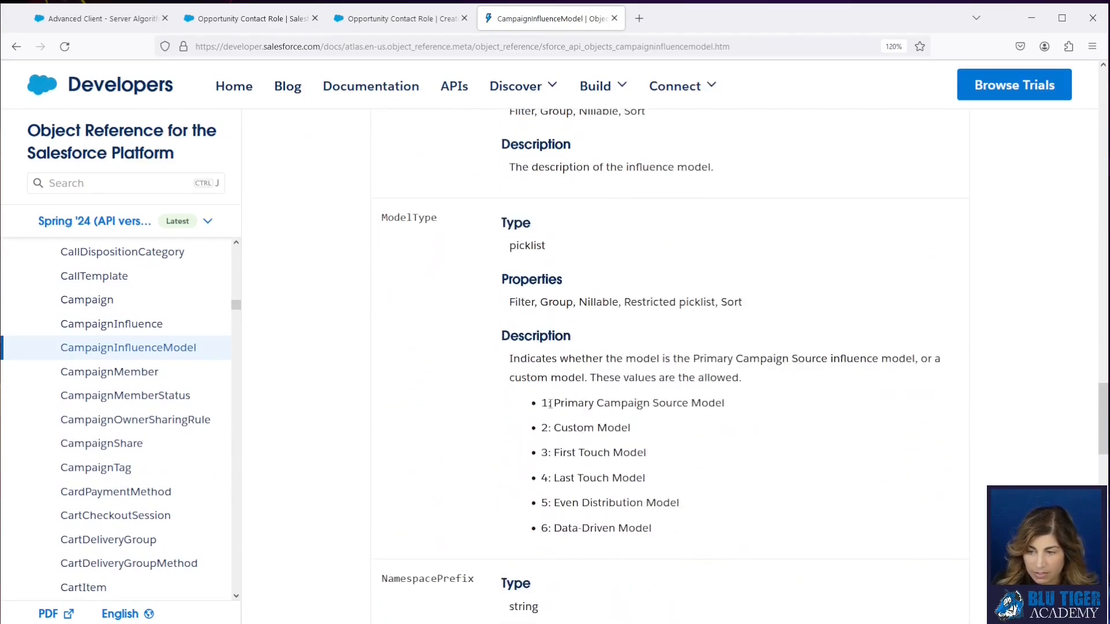
drag(543, 428, 631, 429)
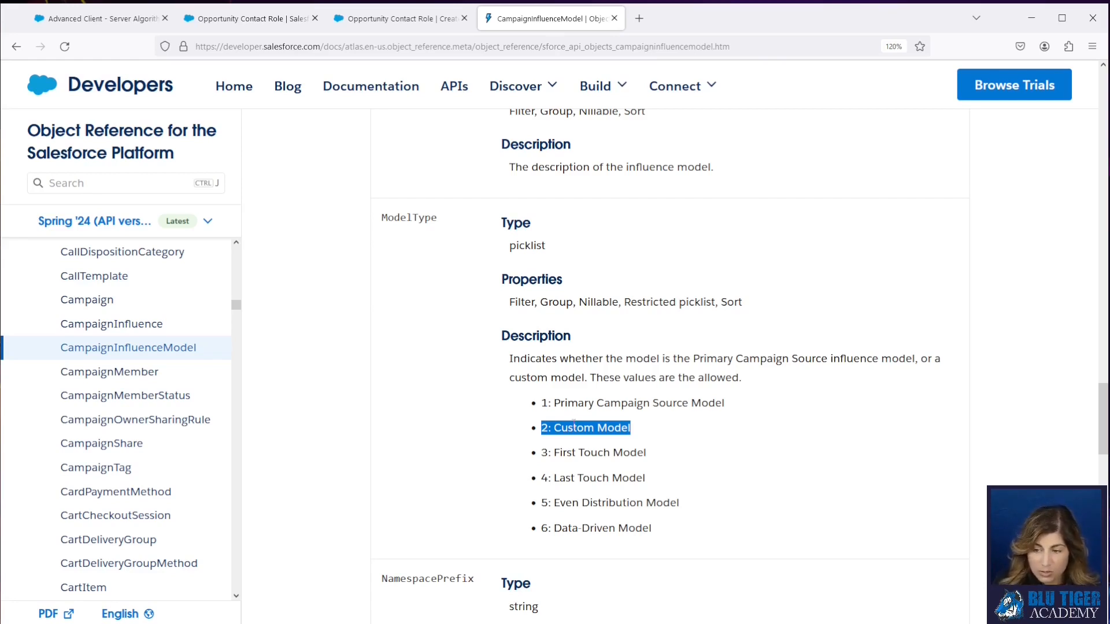
drag(543, 455, 704, 528)
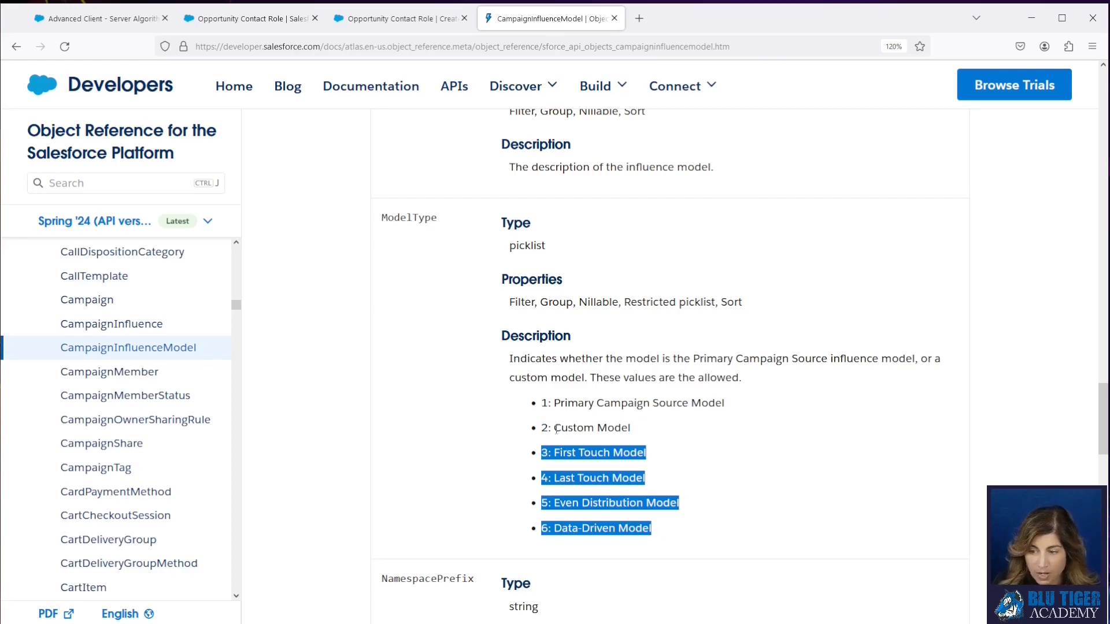
drag(548, 401, 666, 441)
Return to the Flow Builder tab and add a Loop element after Get Campaign Influence Models.
click(394, 23)
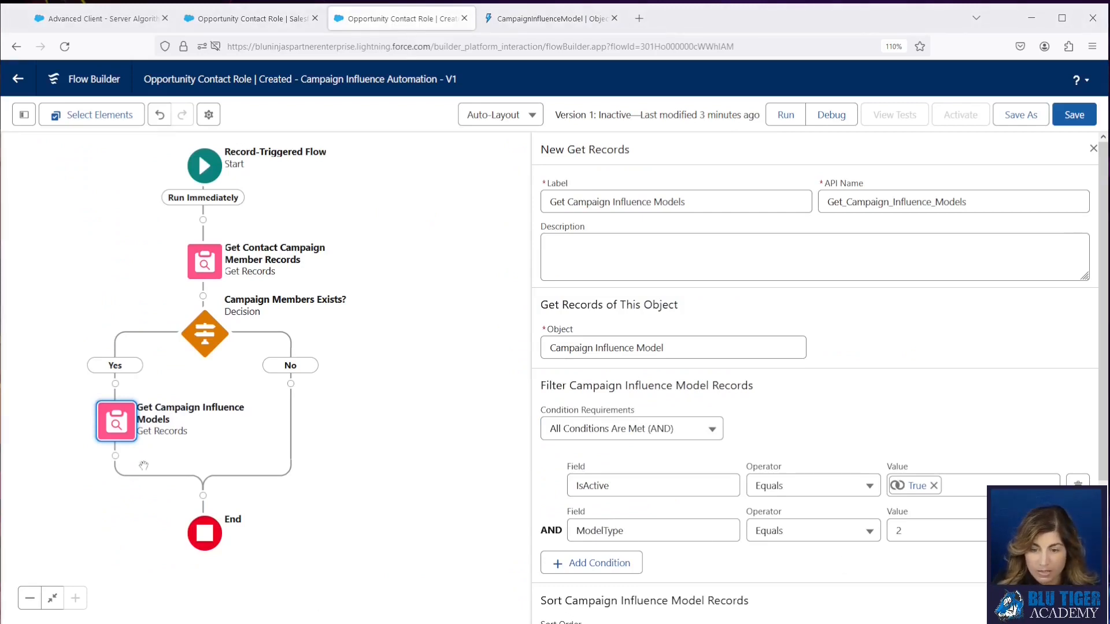
click(115, 457)
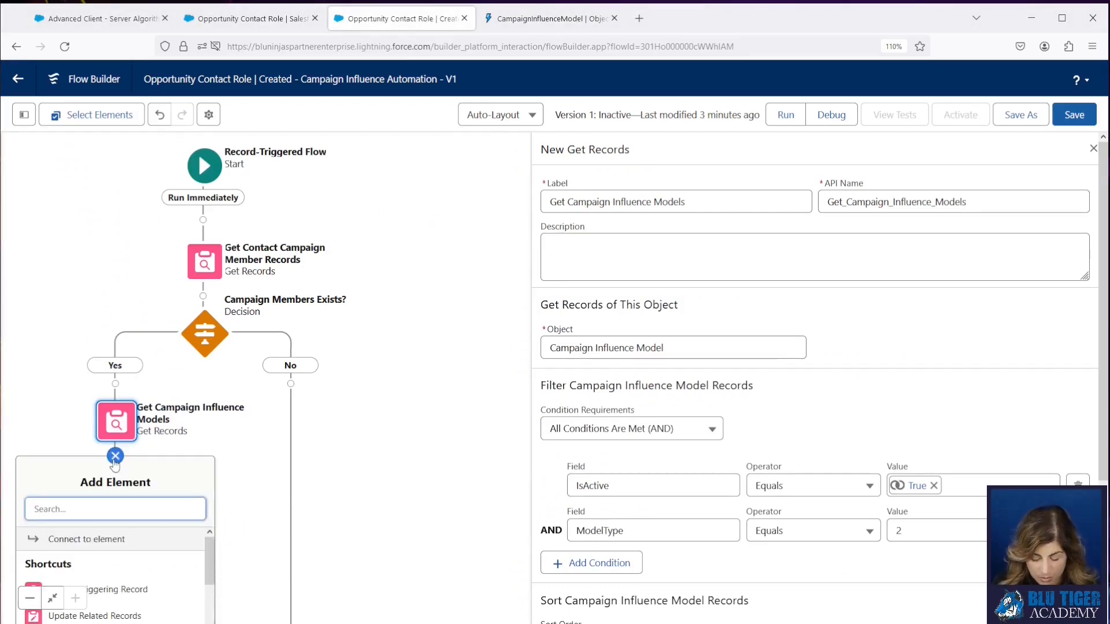
text(loop)
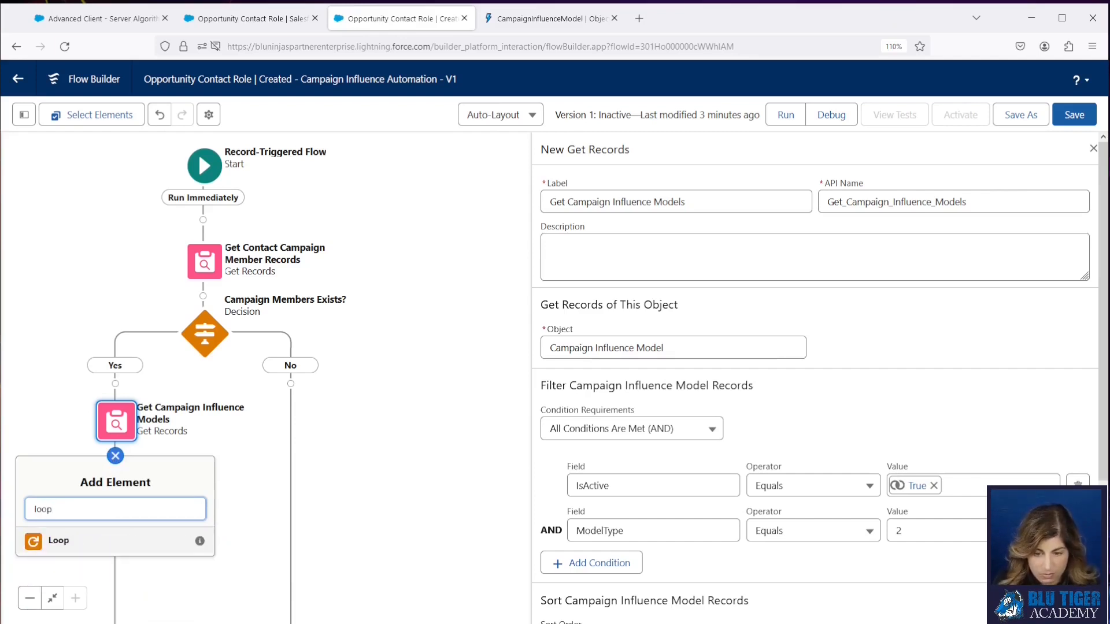
click(104, 542)
Label the new loop "Loop Campaign Influence Models" with the API name Loop_Campaign_Influence_Models.
click(656, 199)
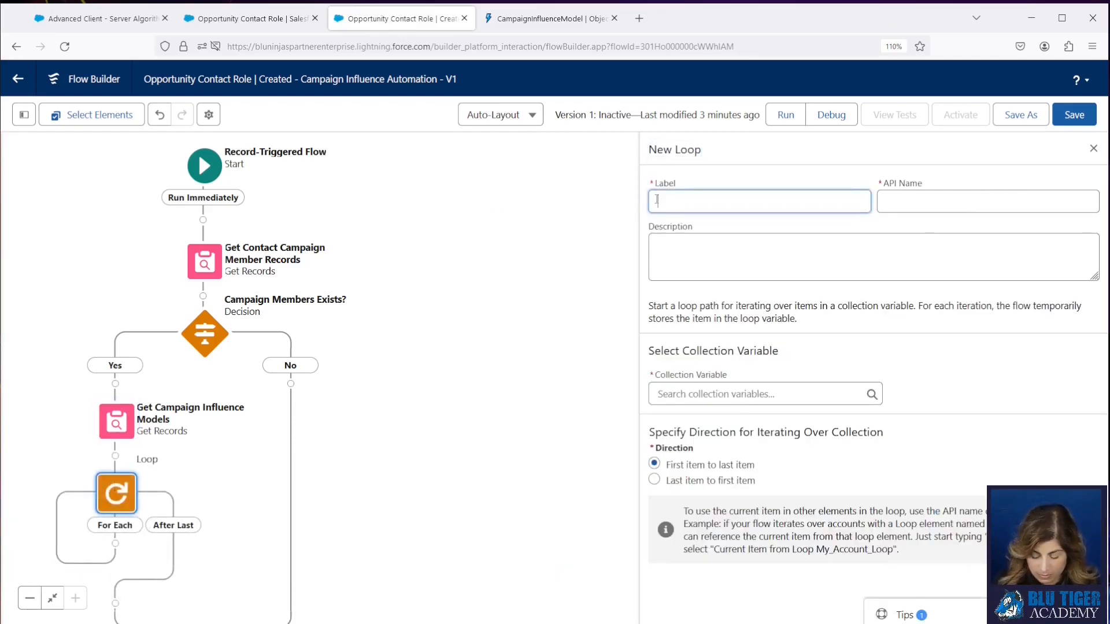
text(Loop Cam)
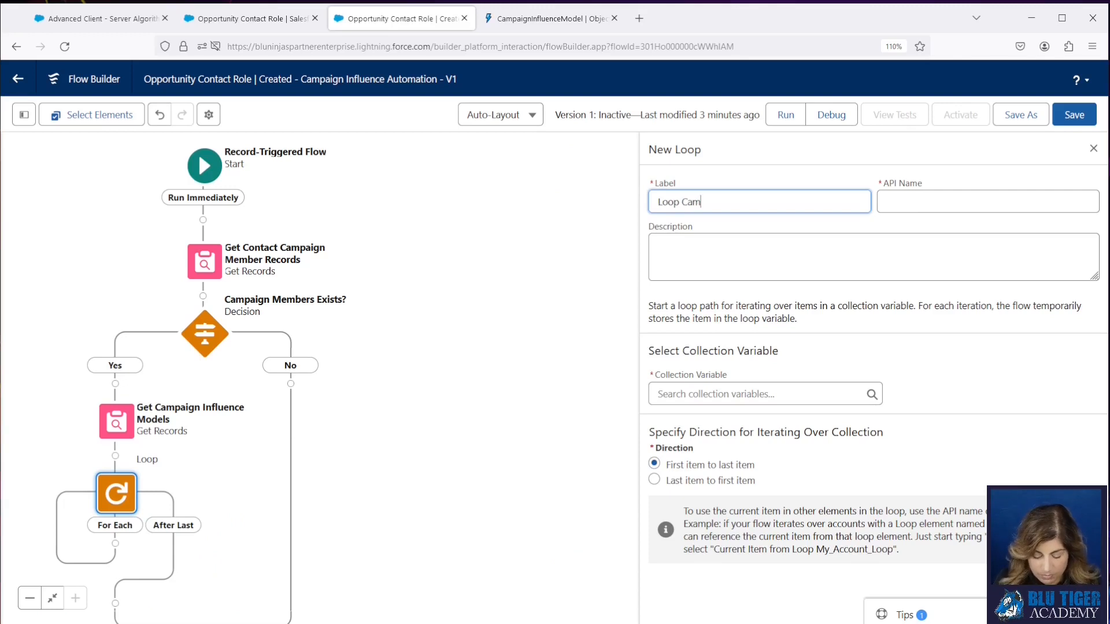
text(paign Infl)
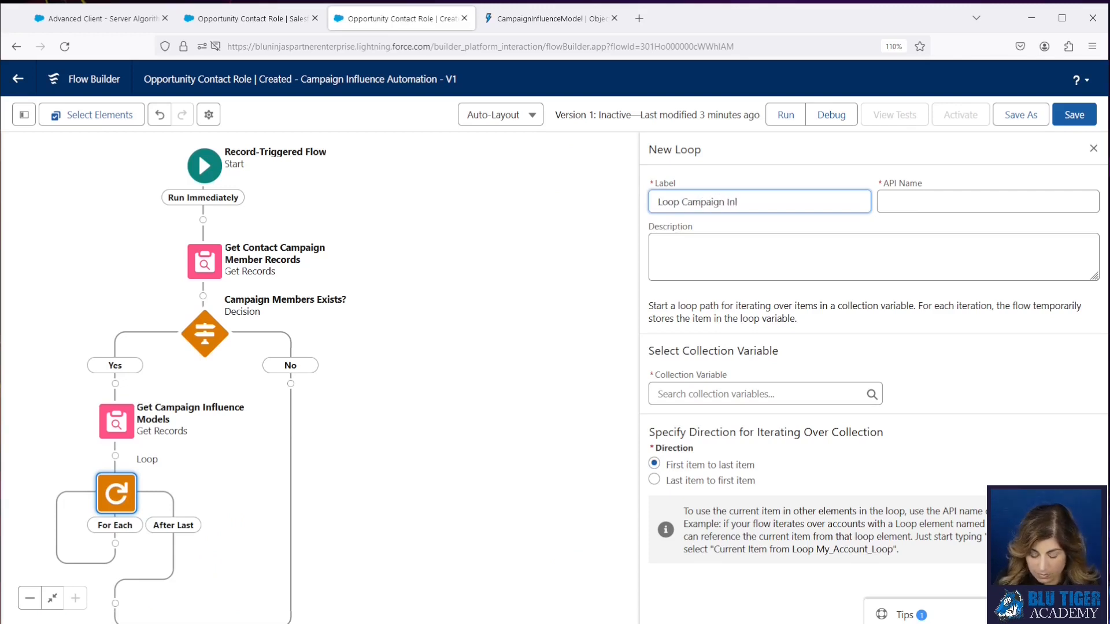
key(BackSpace)
text(fluence Model)
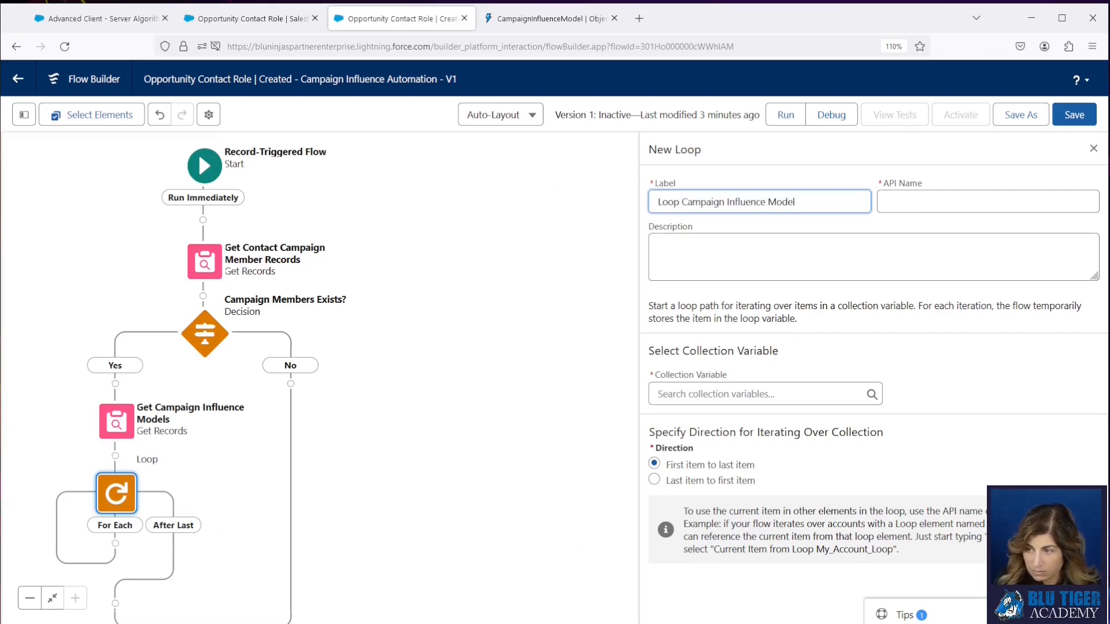
text(s)
click(705, 398)
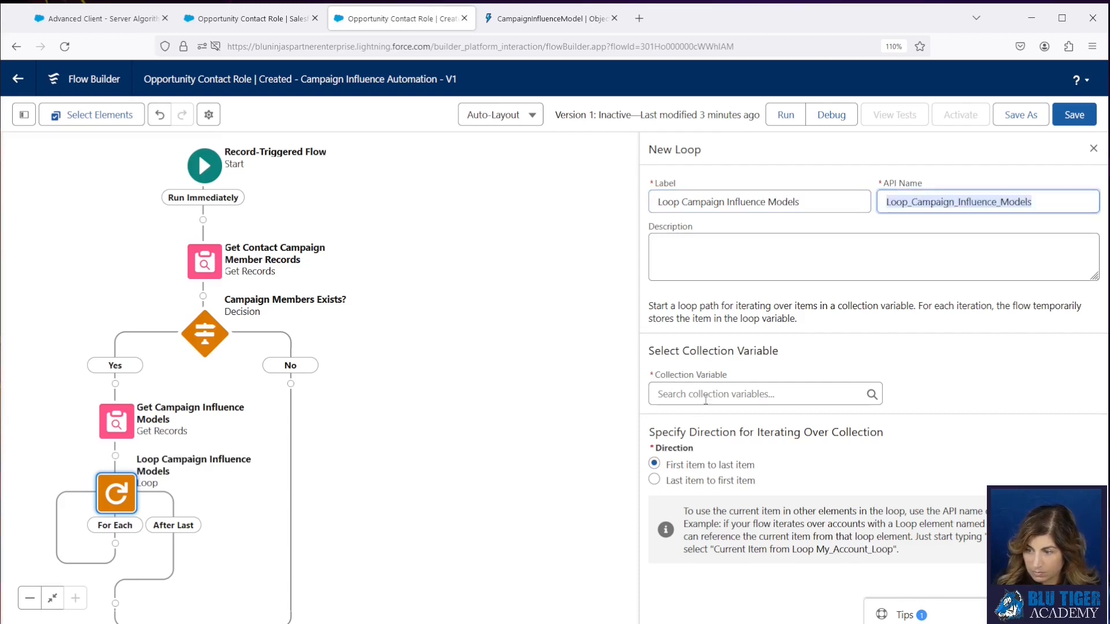
click(785, 491)
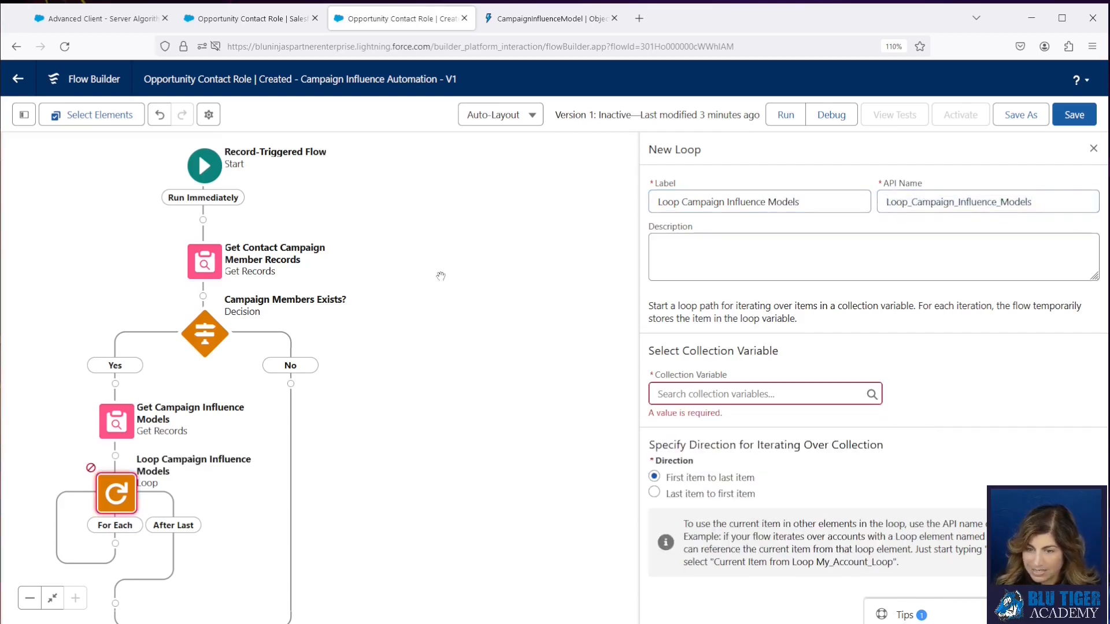
Edit the Get Campaign Influence Models element to store all records.
click(117, 434)
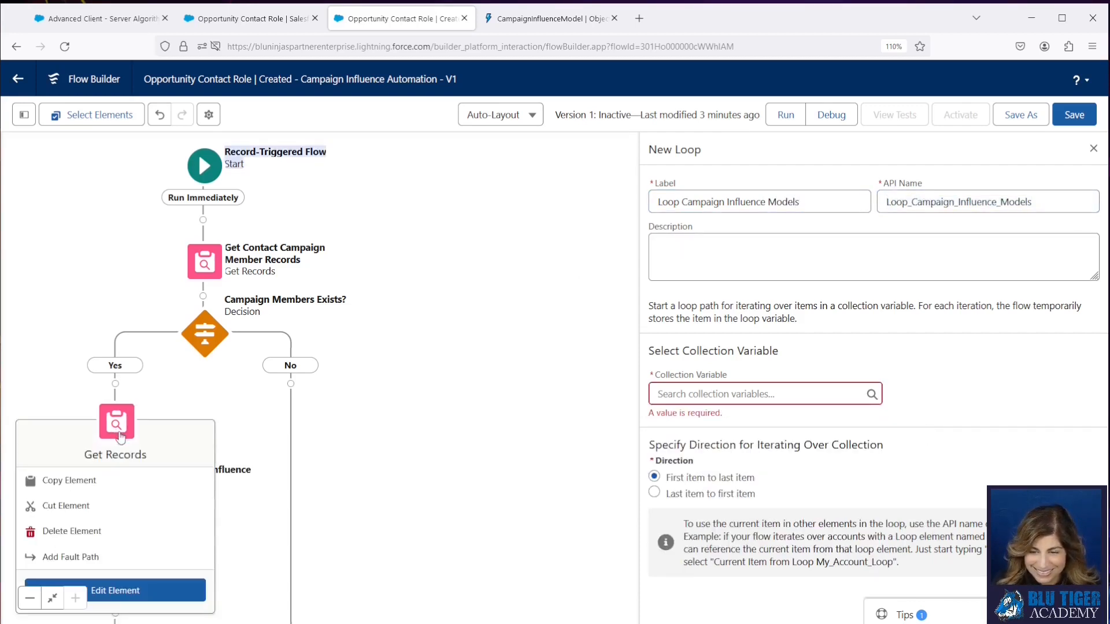
click(115, 590)
scroll(571, 533, down, 3)
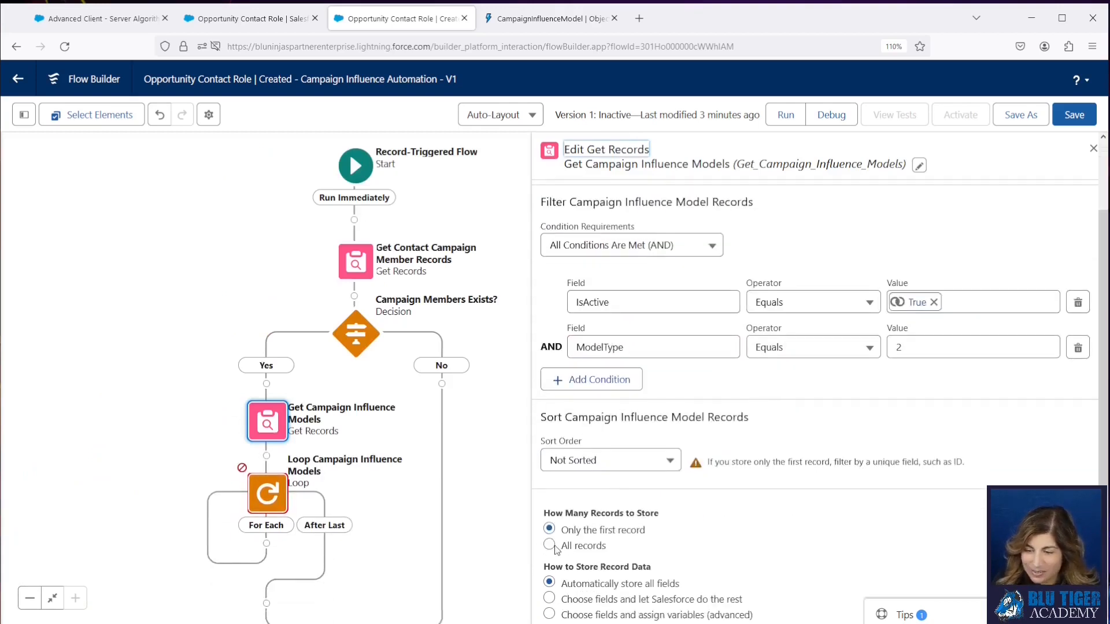
click(550, 545)
Set the loop's collection variable to Campaign Influence Models from Get_Campaign_Influence_Models and save the flow.
click(278, 492)
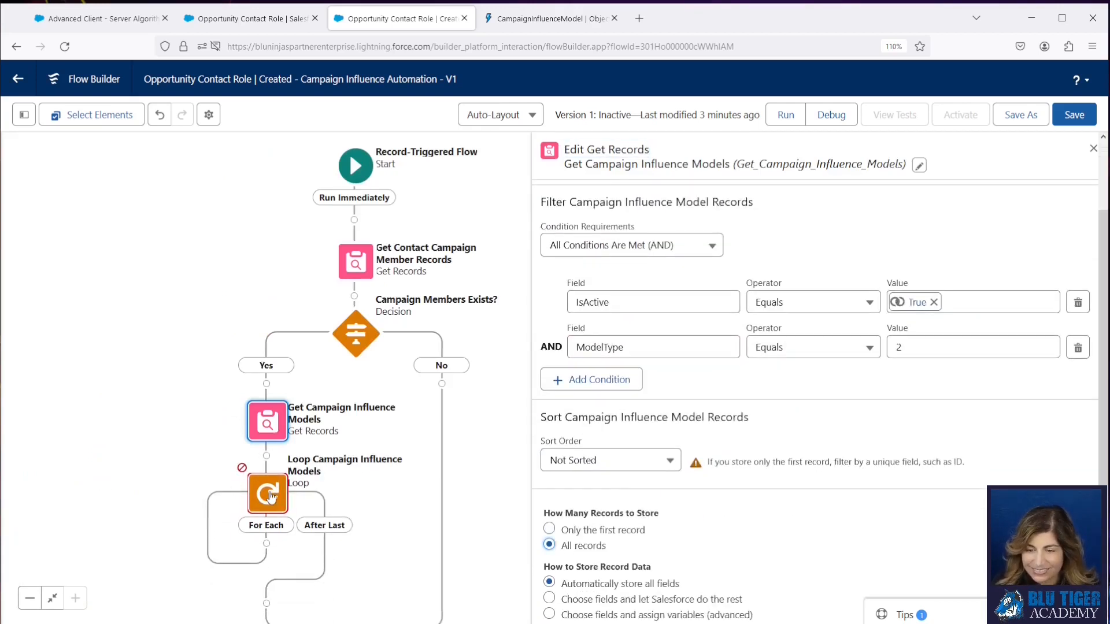
click(754, 288)
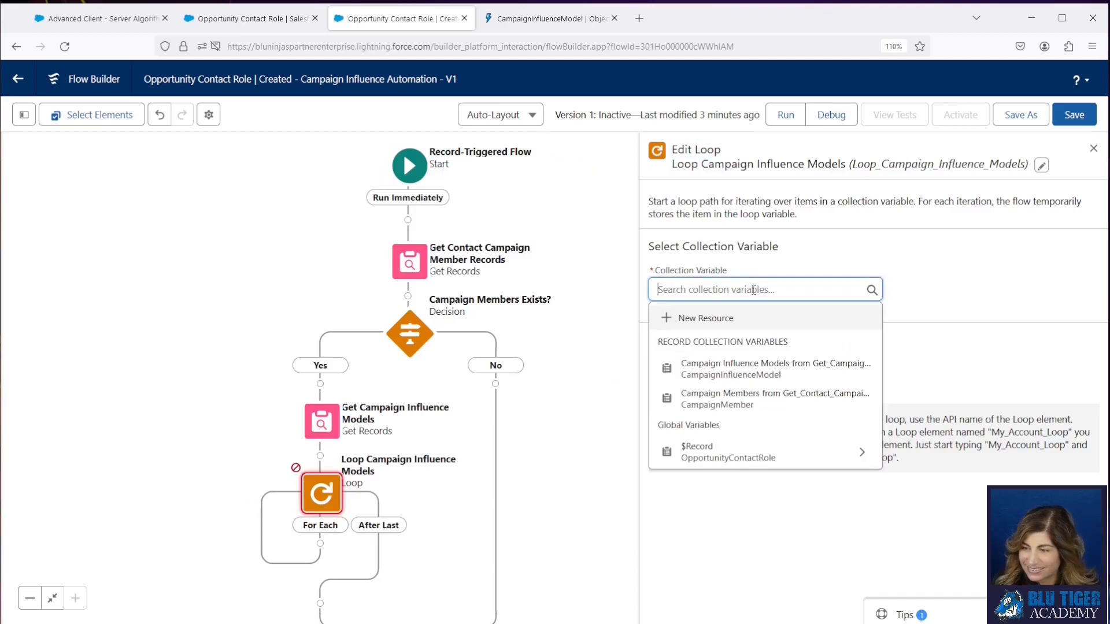
click(744, 370)
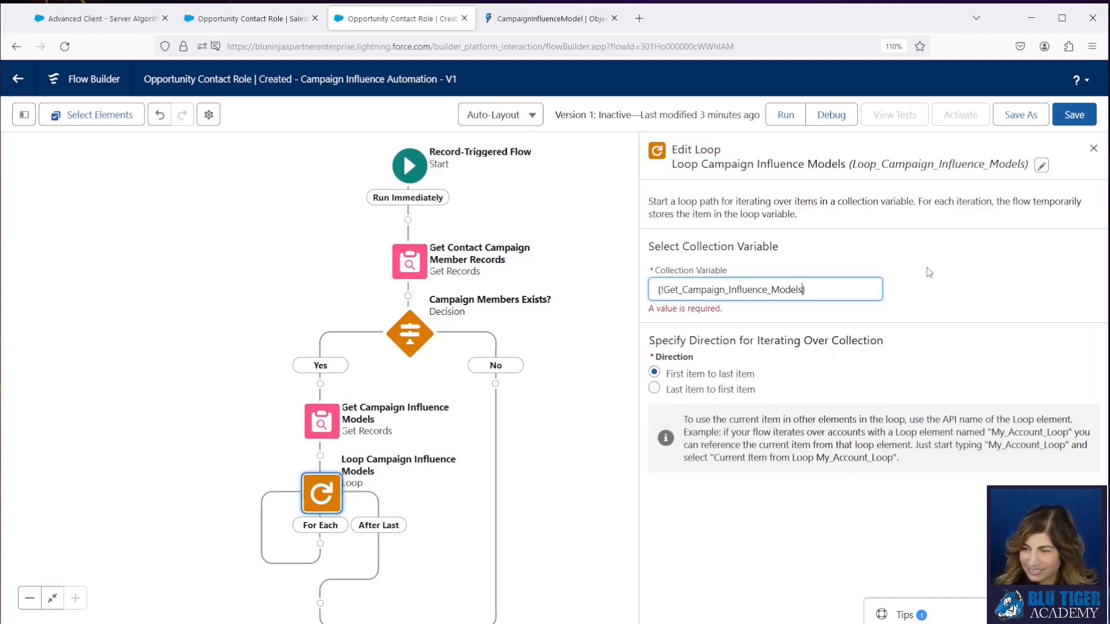
click(1066, 116)
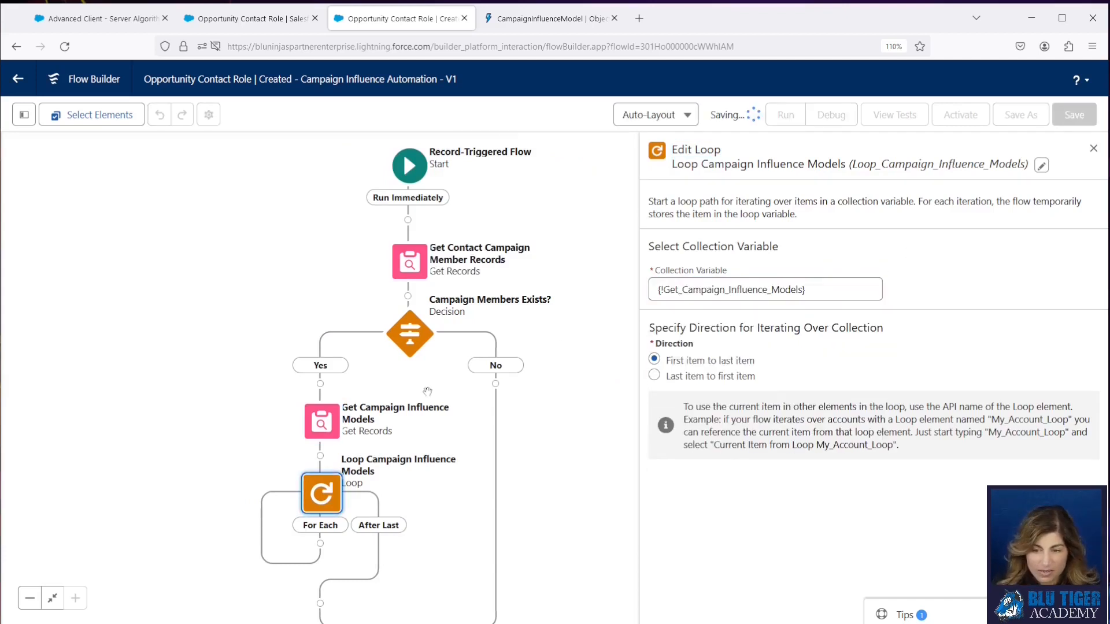
Add a Decision element labelled "Which Model?" to the For Each path of the loop.
click(320, 544)
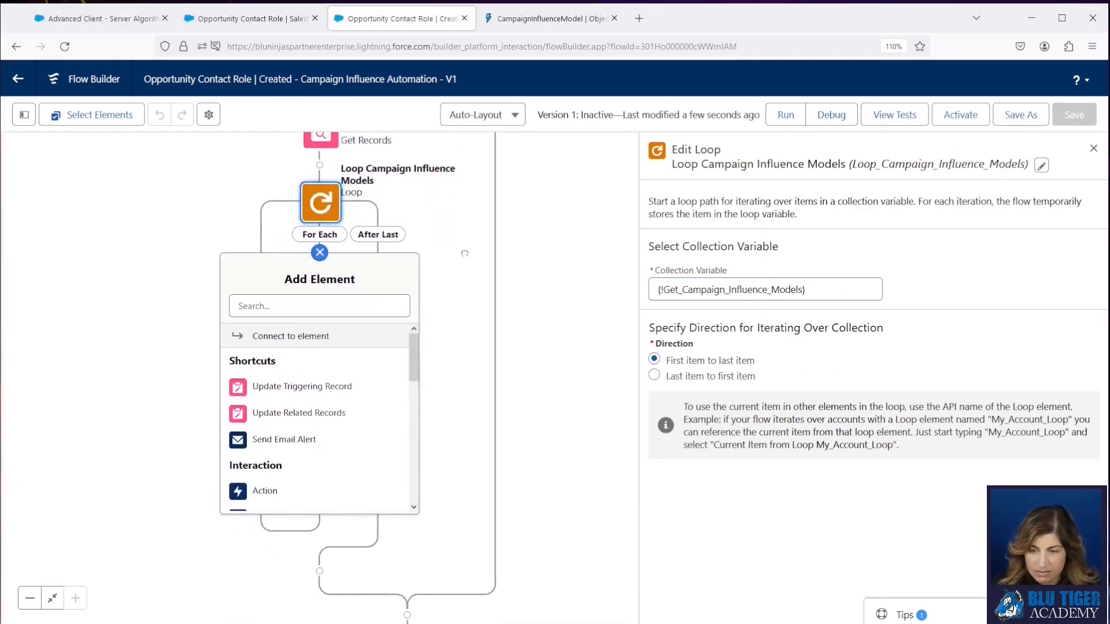
click(307, 309)
text(decision)
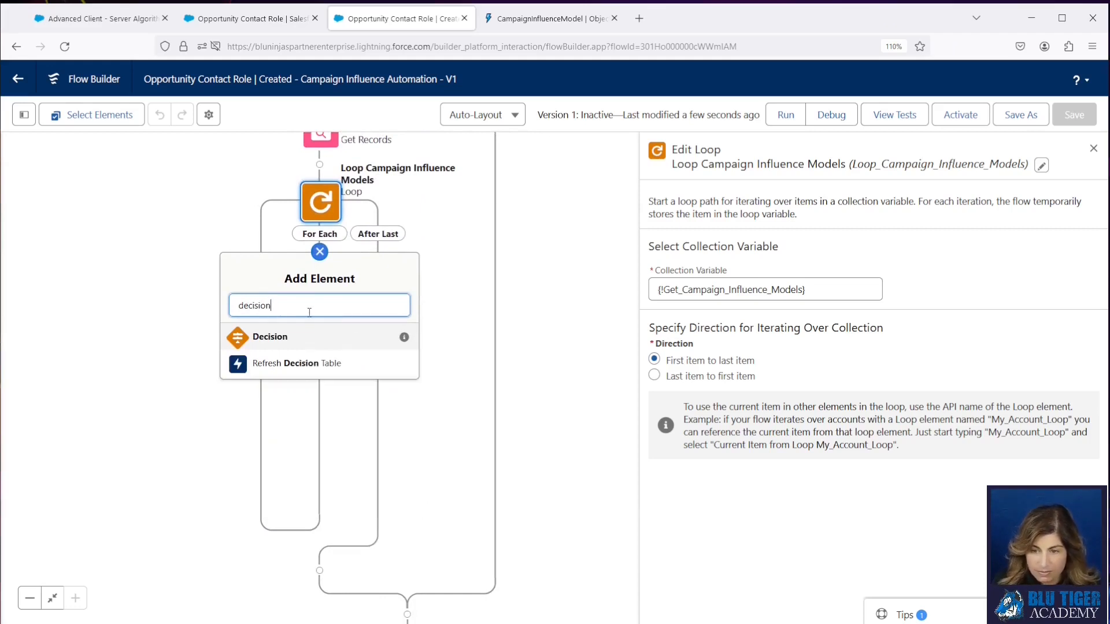
click(306, 340)
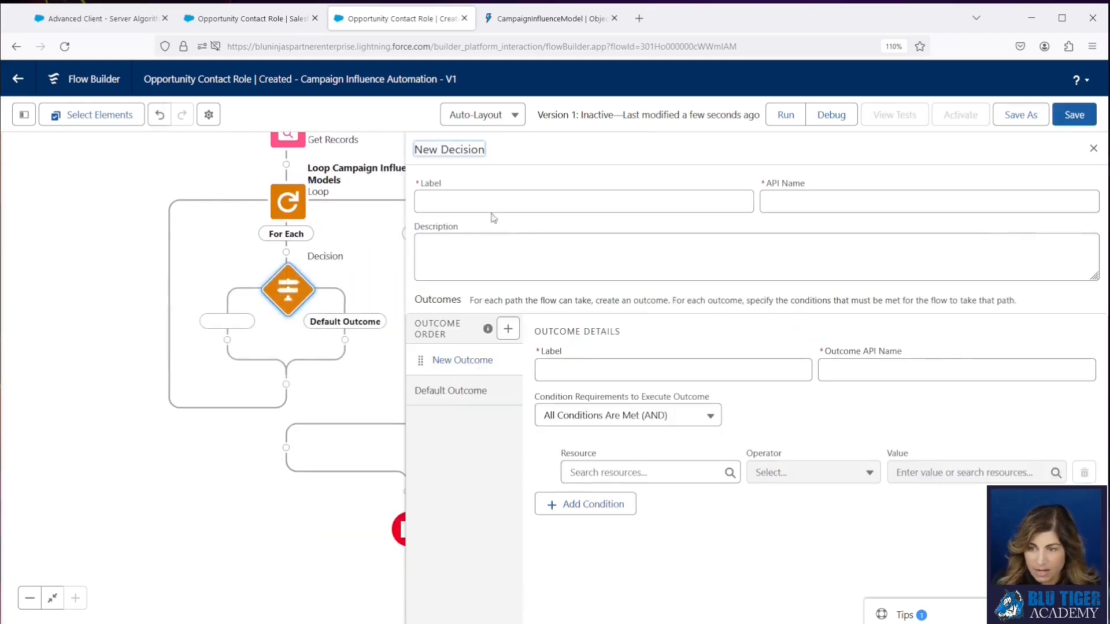
click(492, 208)
text(Which M)
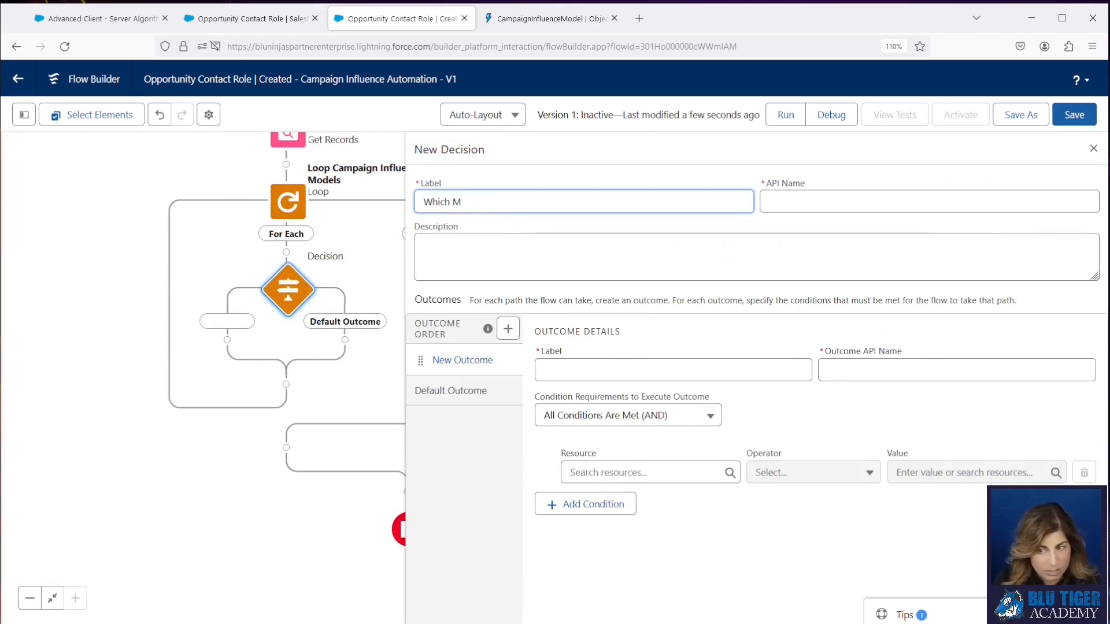
text(odel?)
key(Tab)
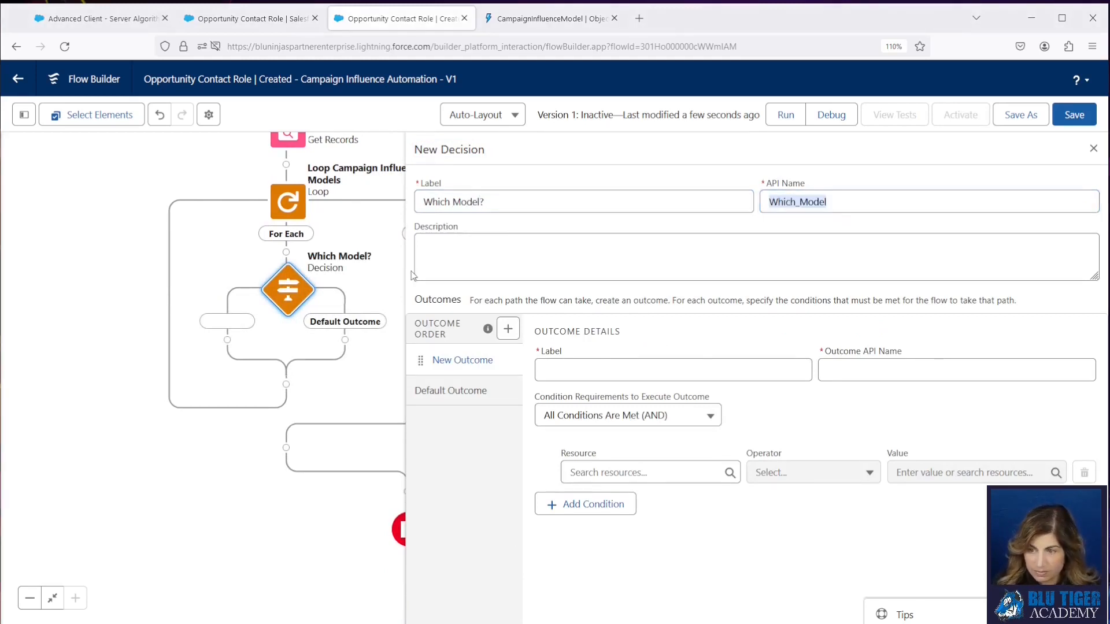
Label the decision's new outcome "First Touch" with the API name First_Touch.
click(649, 373)
text(Fi)
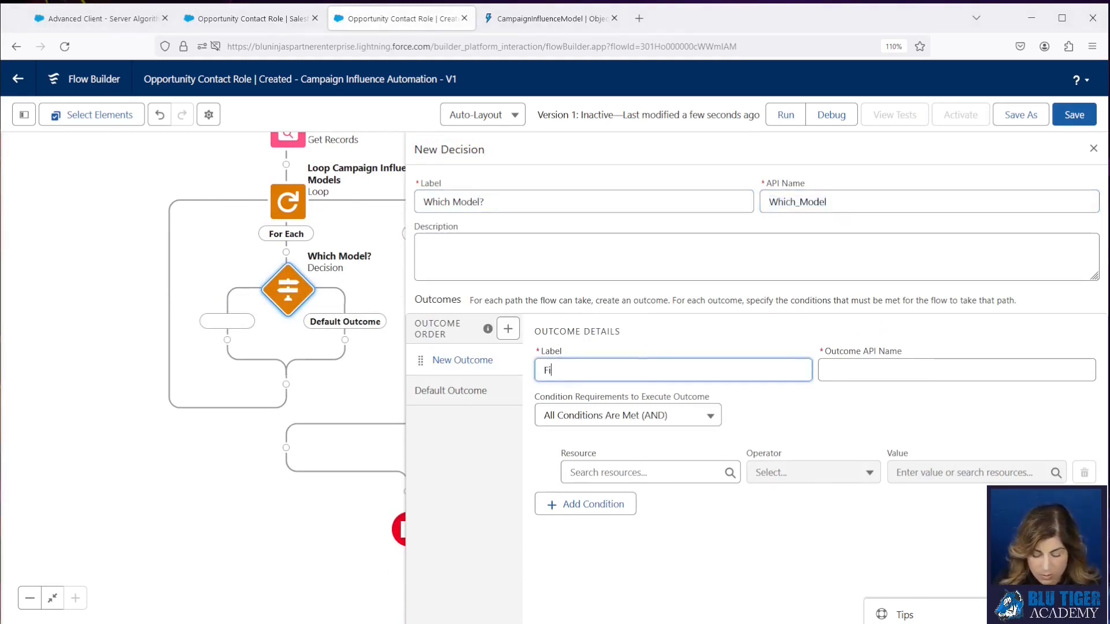
text(rst Touch)
key(Tab)
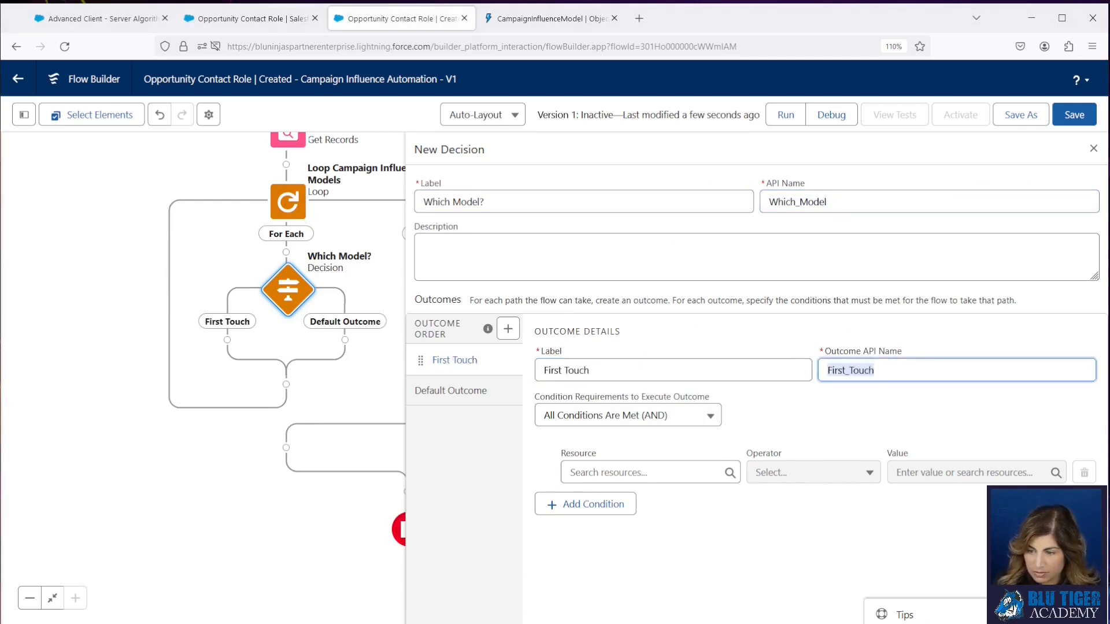
Require the loop's current item DeveloperName to equal First_Touch for the First Touch outcome, and save the flow.
click(672, 474)
text(loop)
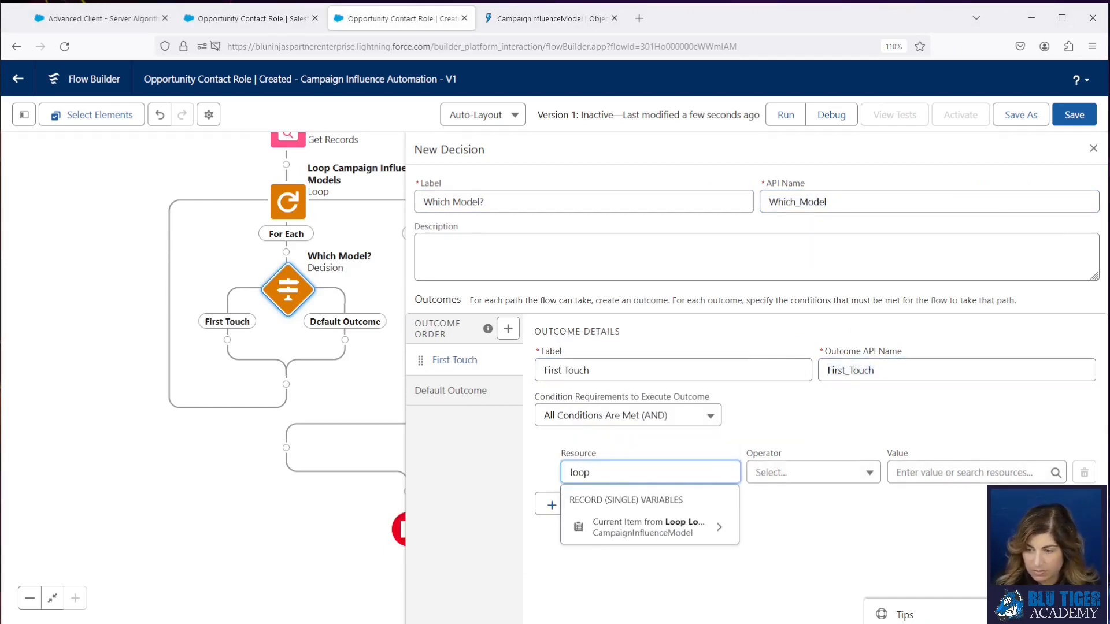
click(668, 525)
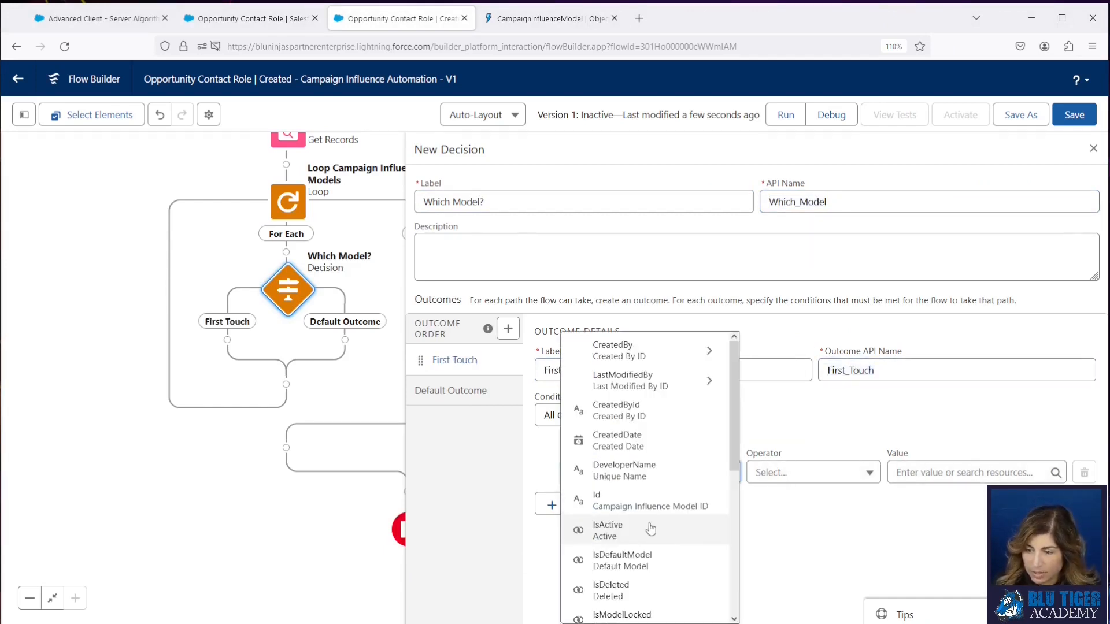
click(636, 470)
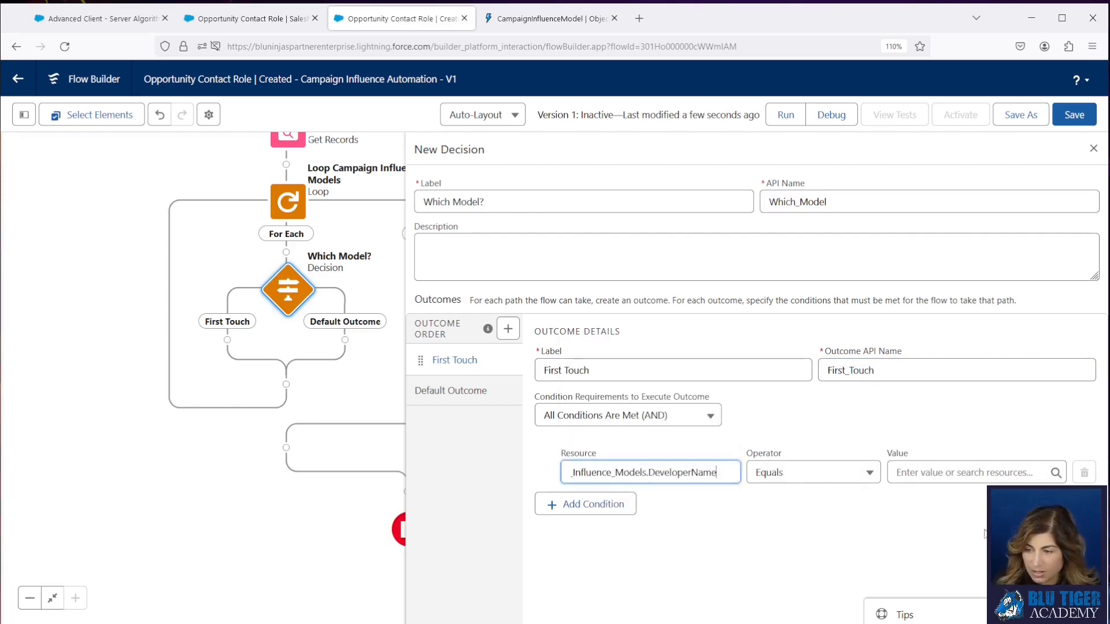
click(914, 473)
text(First)
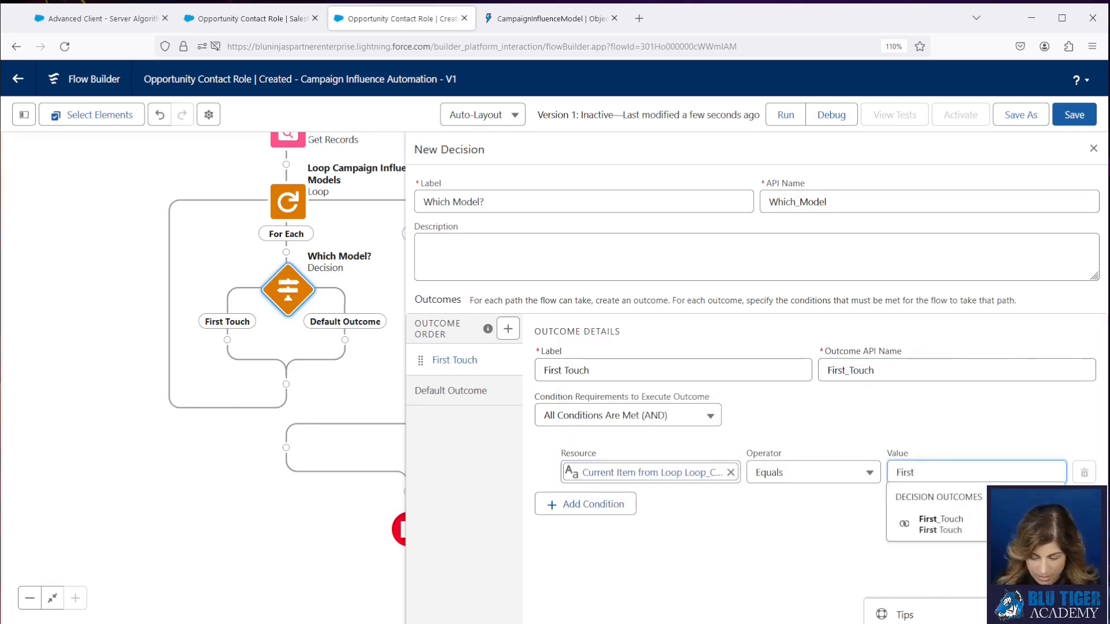
text(_Touch)
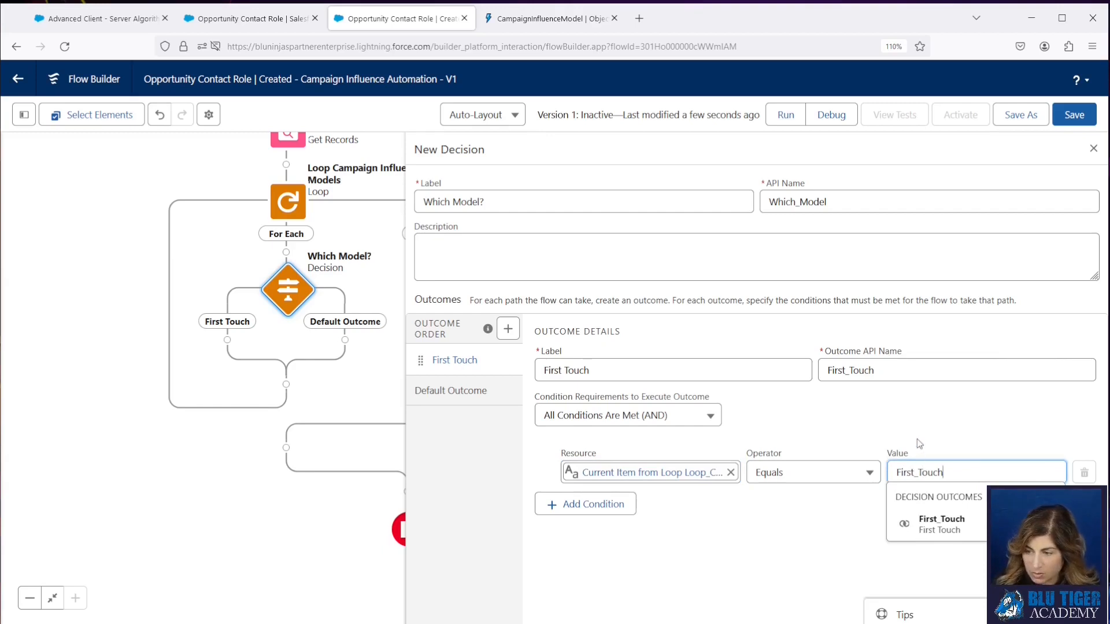
click(894, 422)
click(1074, 114)
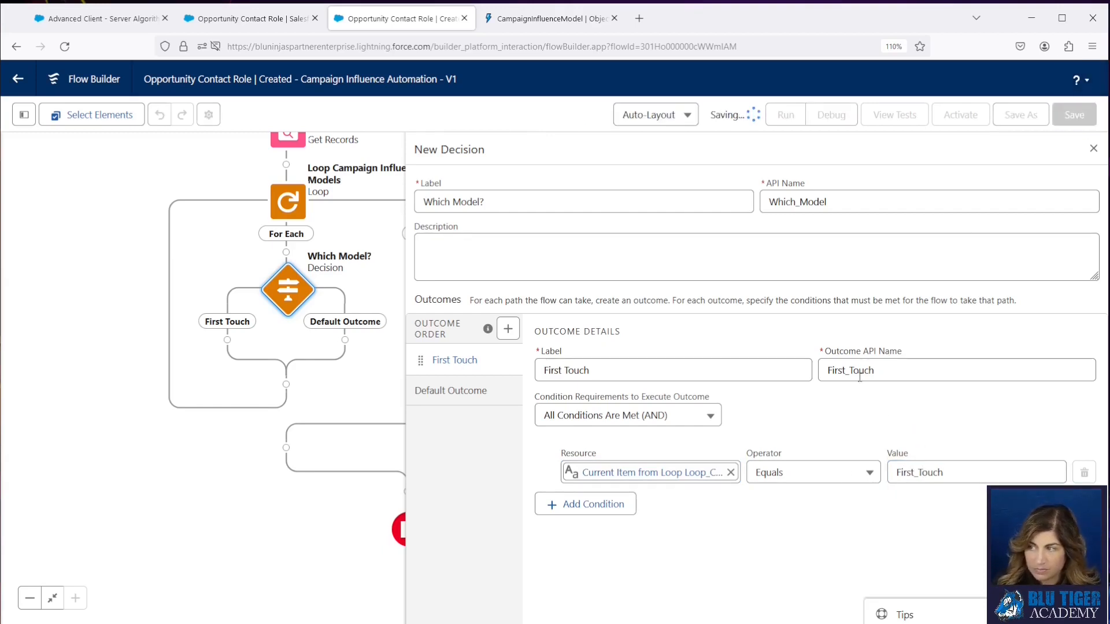
Add a Collection Sort element labelled "Sort Campaign Member - Asc" to the First Touch path.
click(228, 340)
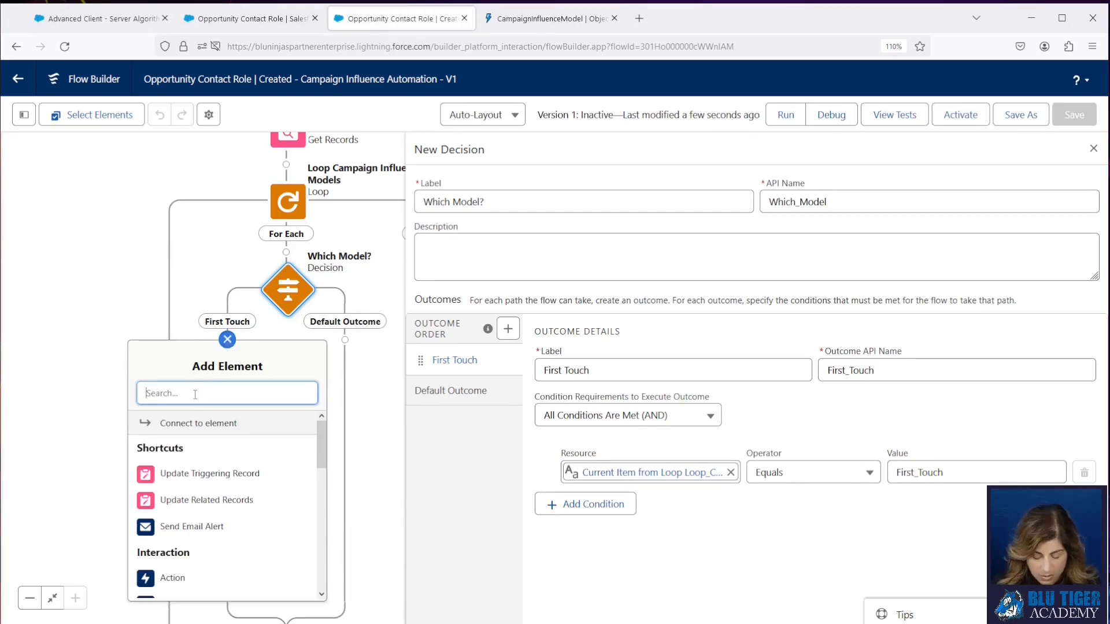
text(sort)
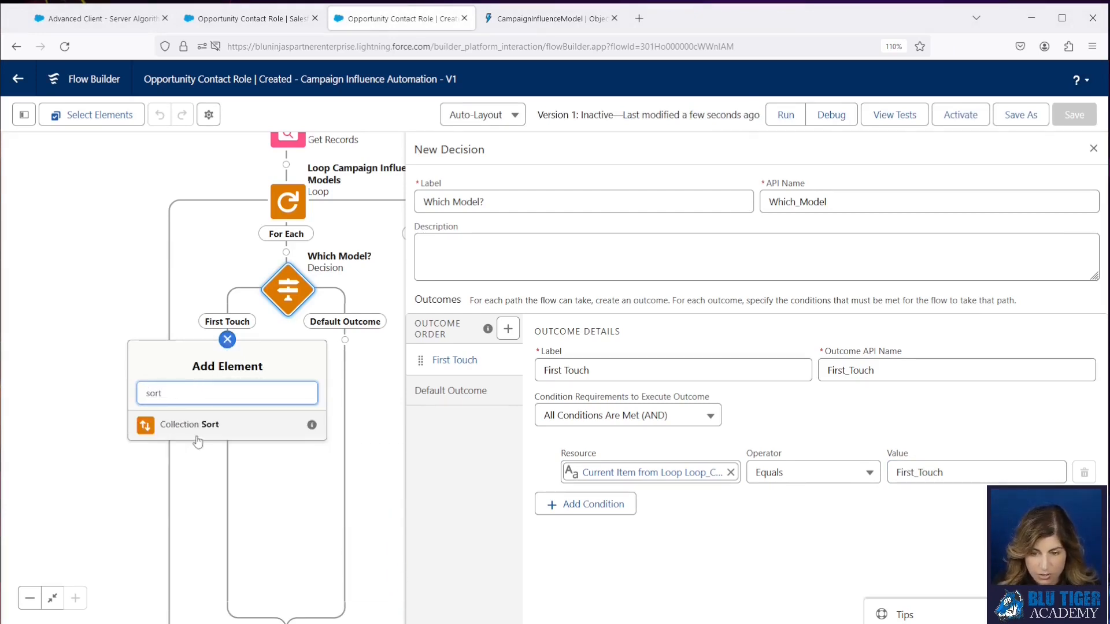
click(198, 426)
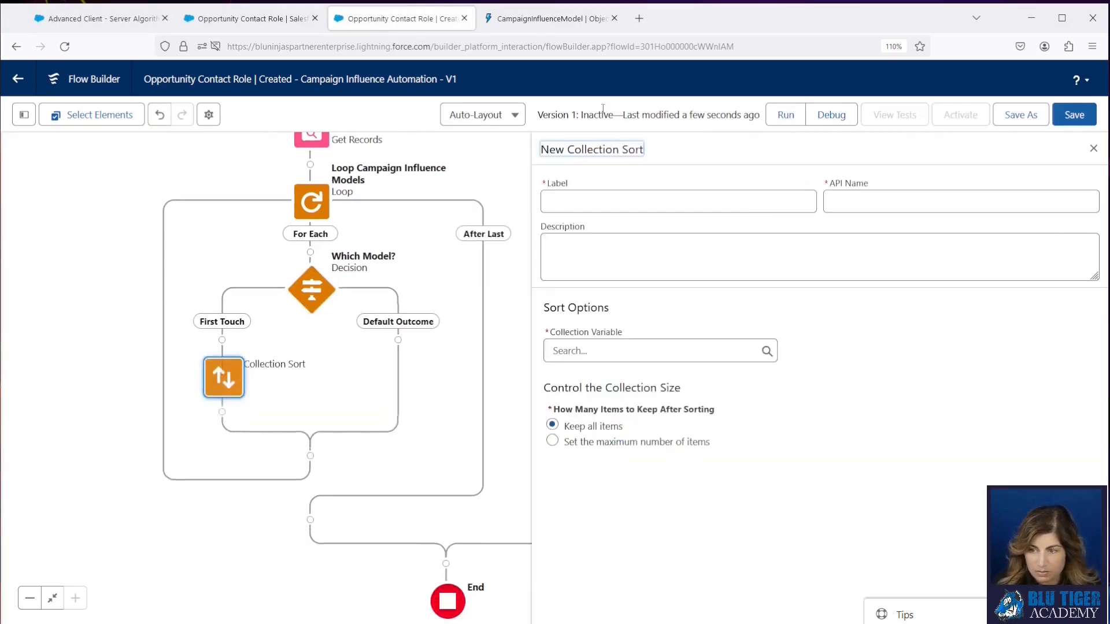
text(Sort Campaign Member - Asc)
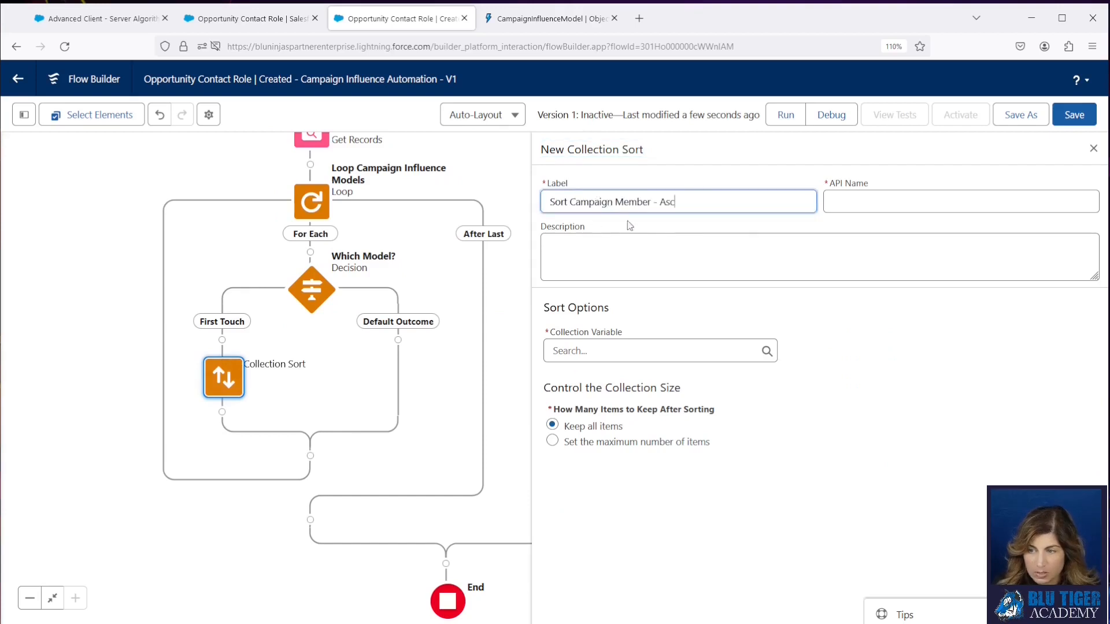
key(Tab)
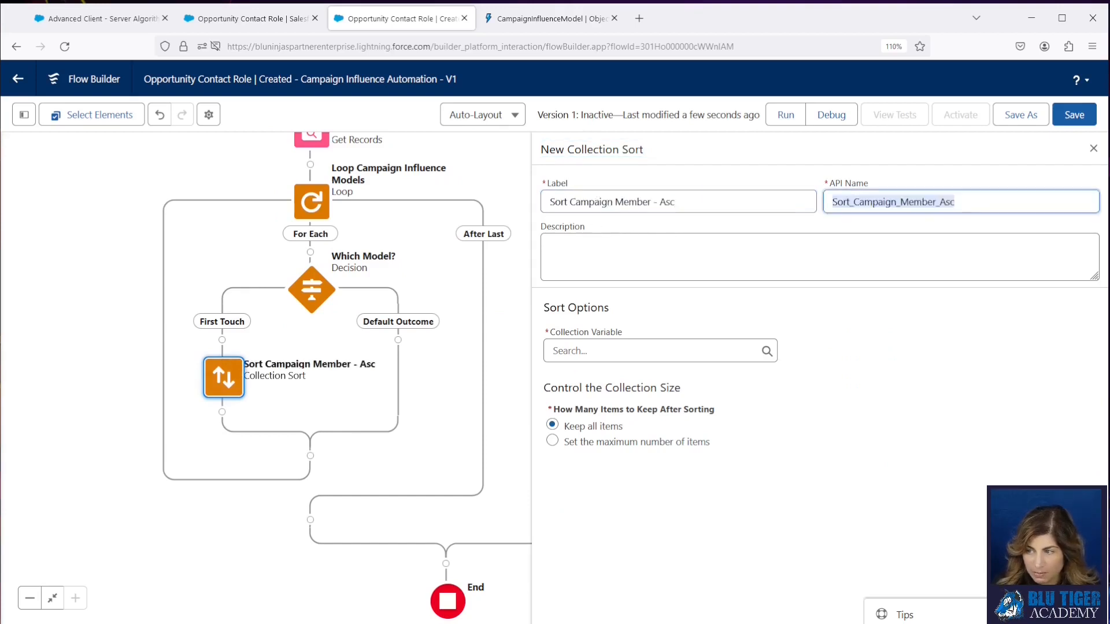
Set the sort to use the campaign members from Get_Contact_Campaign_Member_Records, ordered by CreatedDate ascending.
click(565, 353)
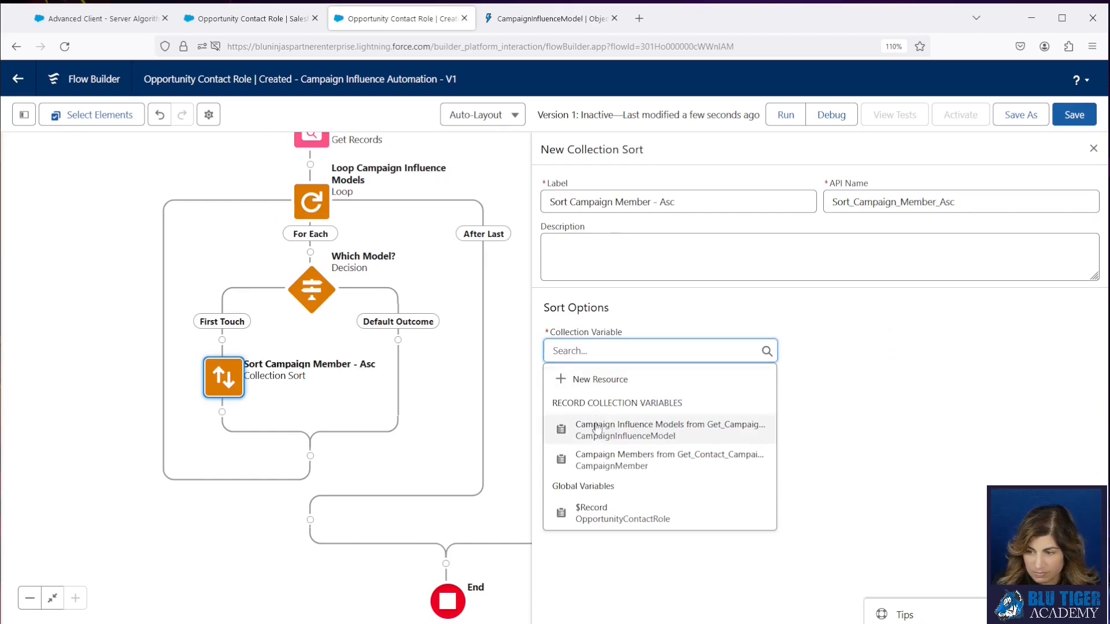
click(605, 460)
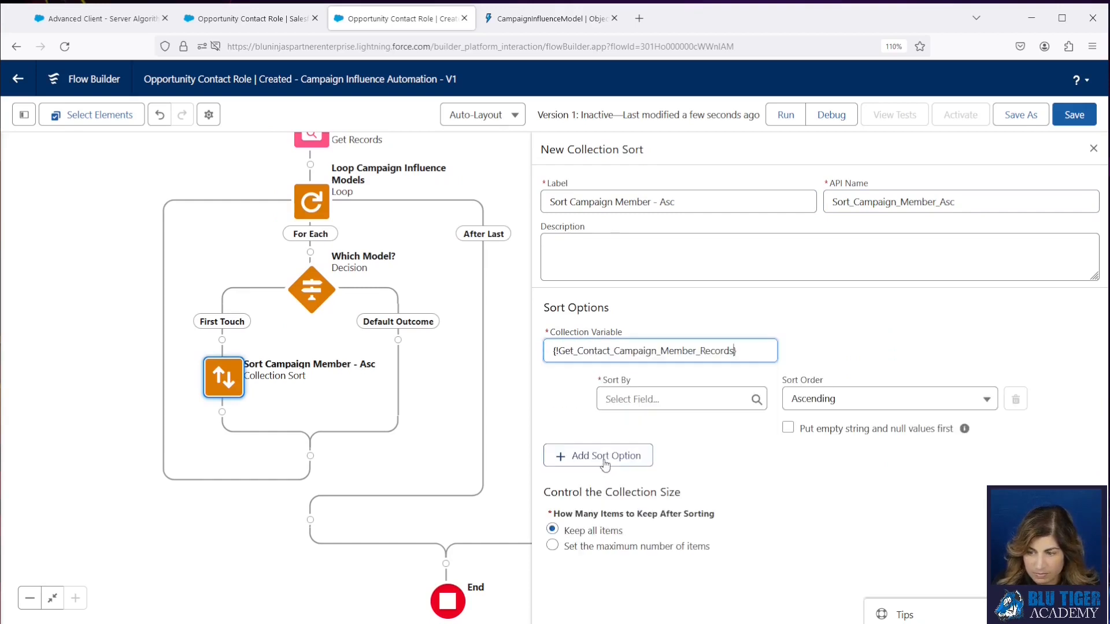
click(618, 394)
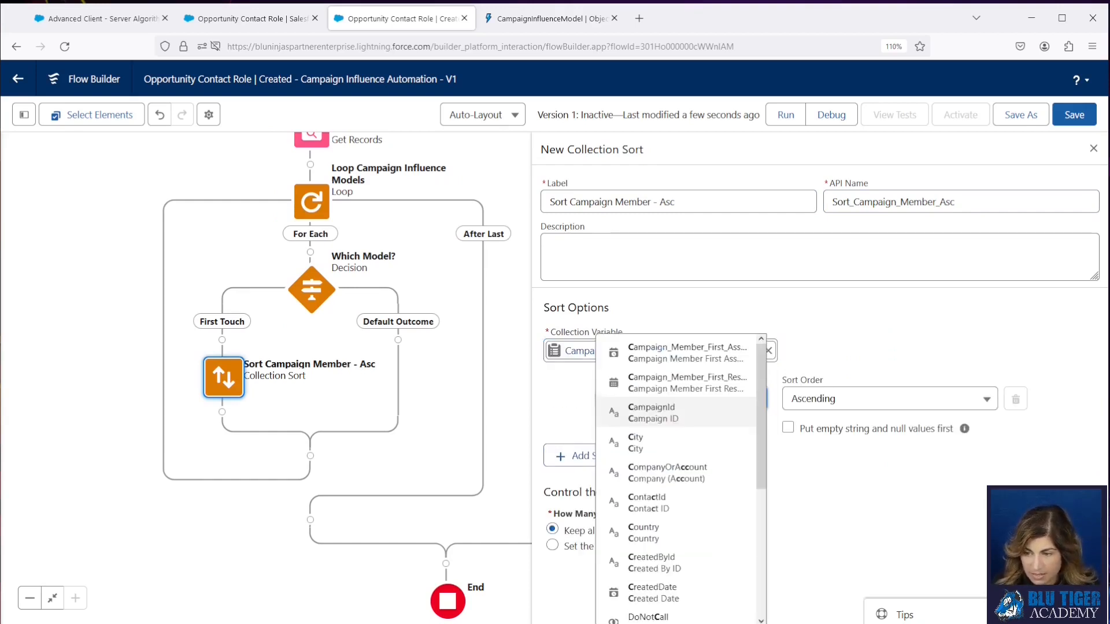
scroll(676, 571, down, 2)
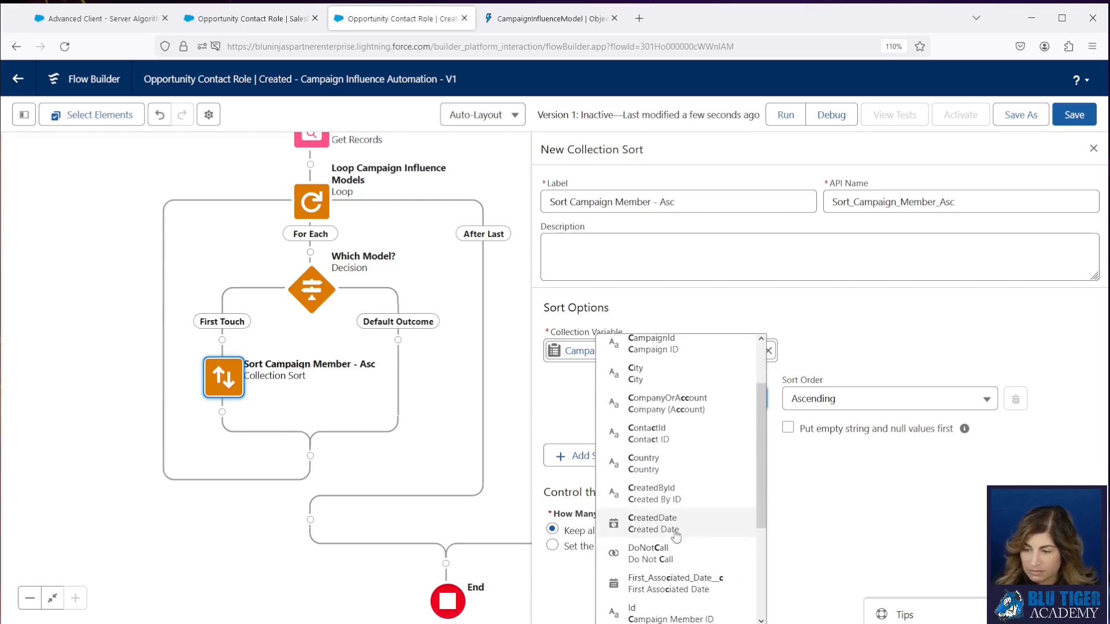
click(677, 535)
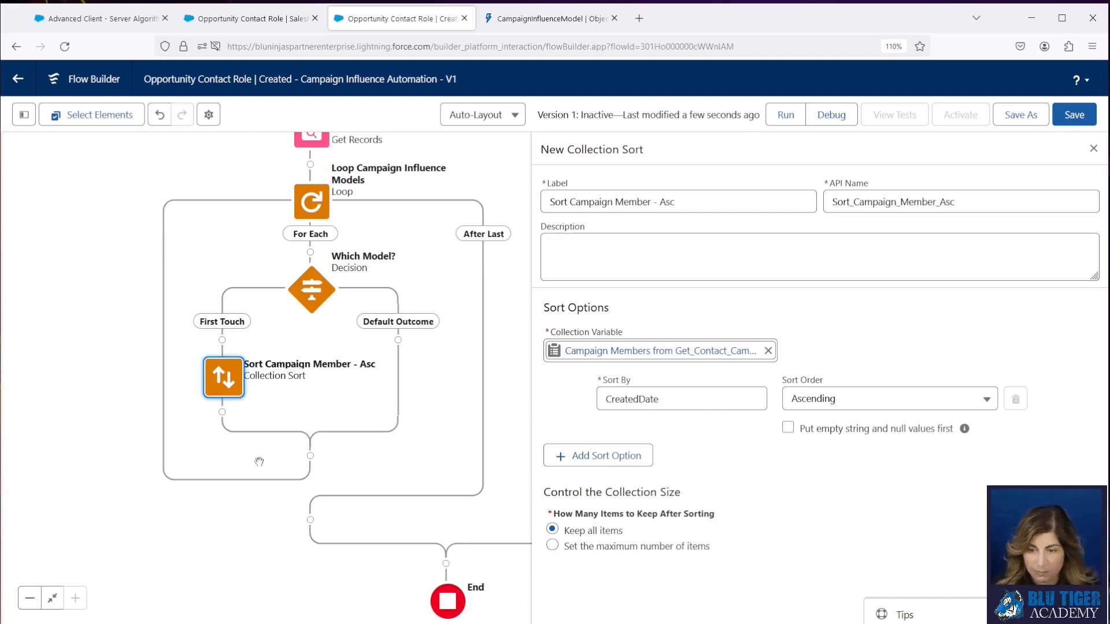
Add a Loop labelled "Loop Campaign Members" after the sort, iterating over the Get_Contact_Campaign_Member_Records collection.
click(222, 413)
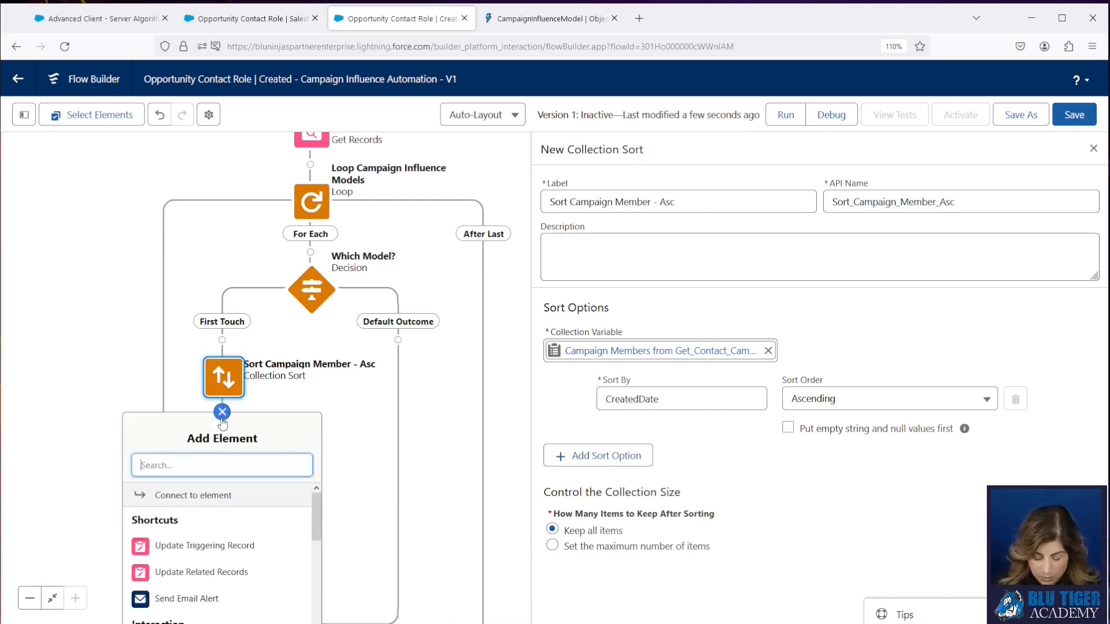
text(loop ca)
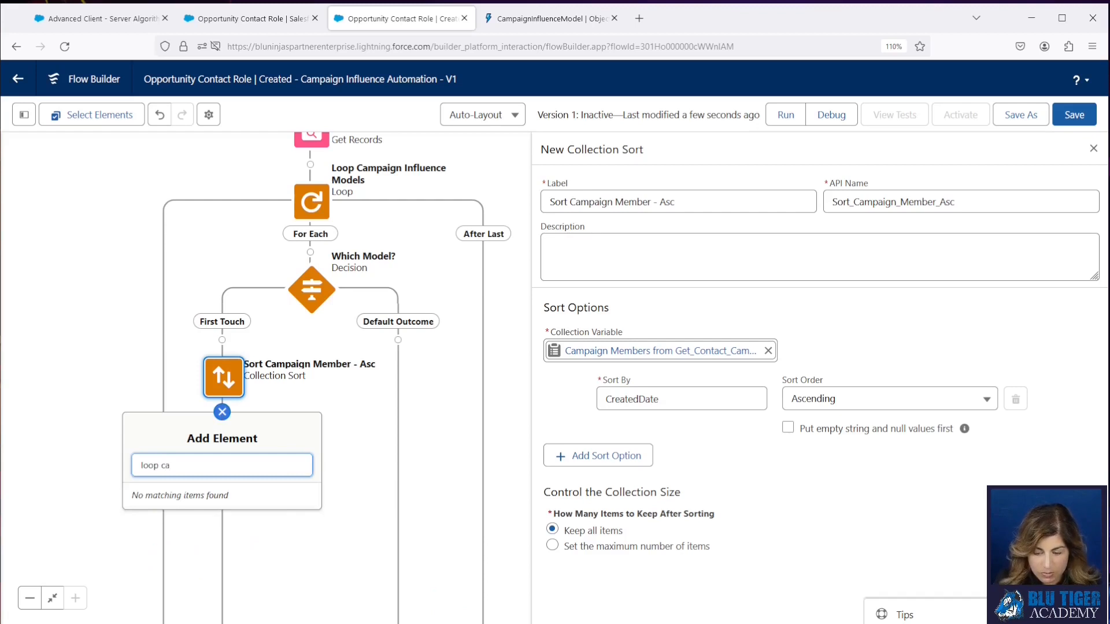
click(199, 501)
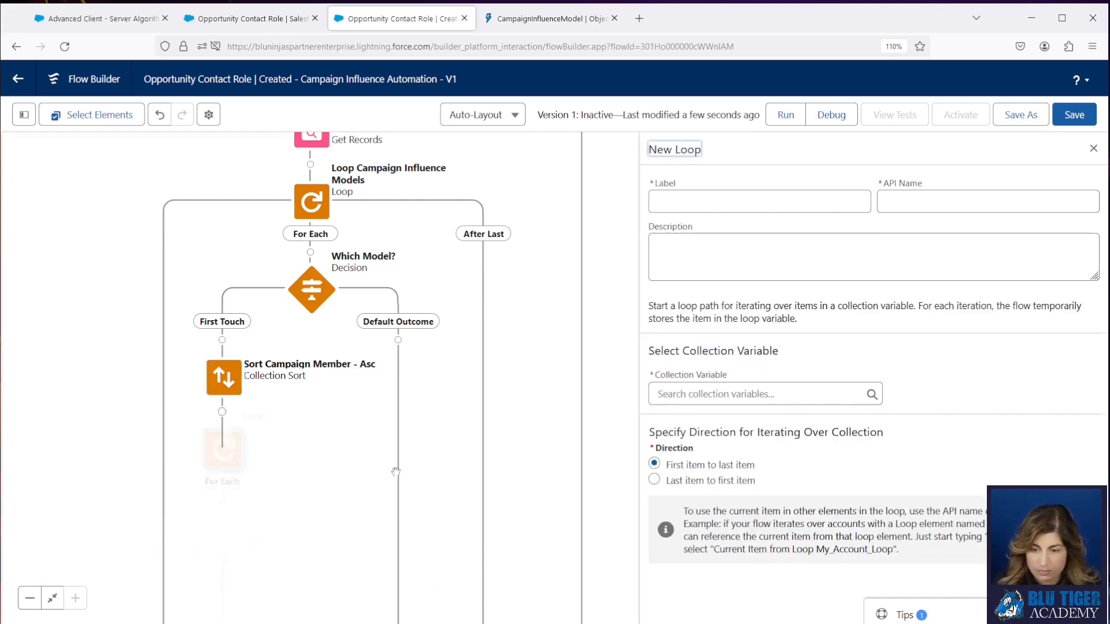
text(Lo)
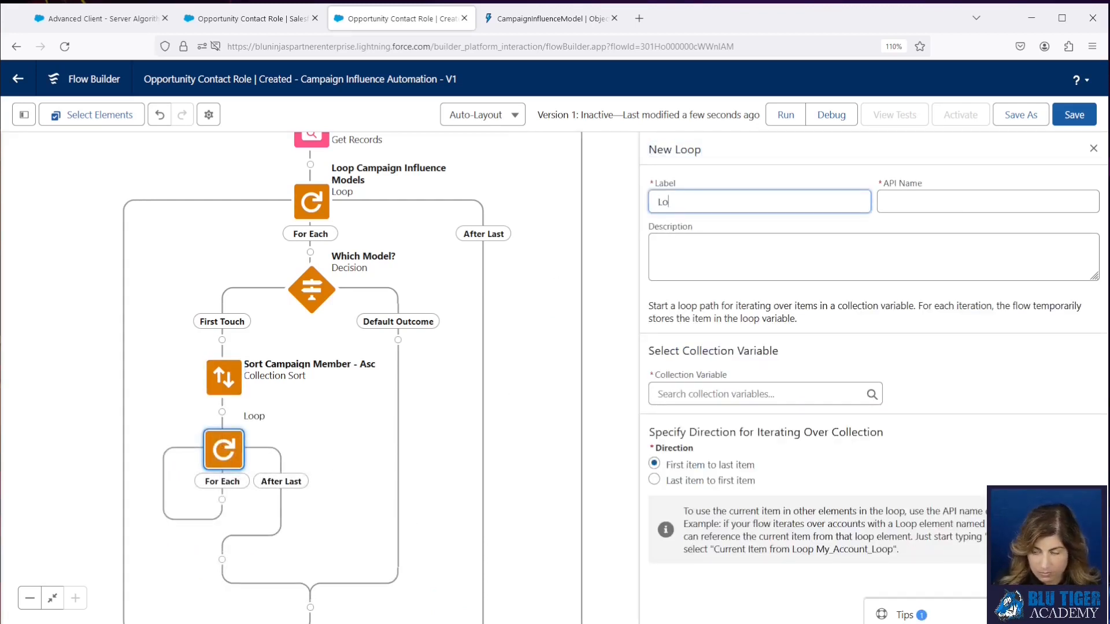
text(op Campaign Me)
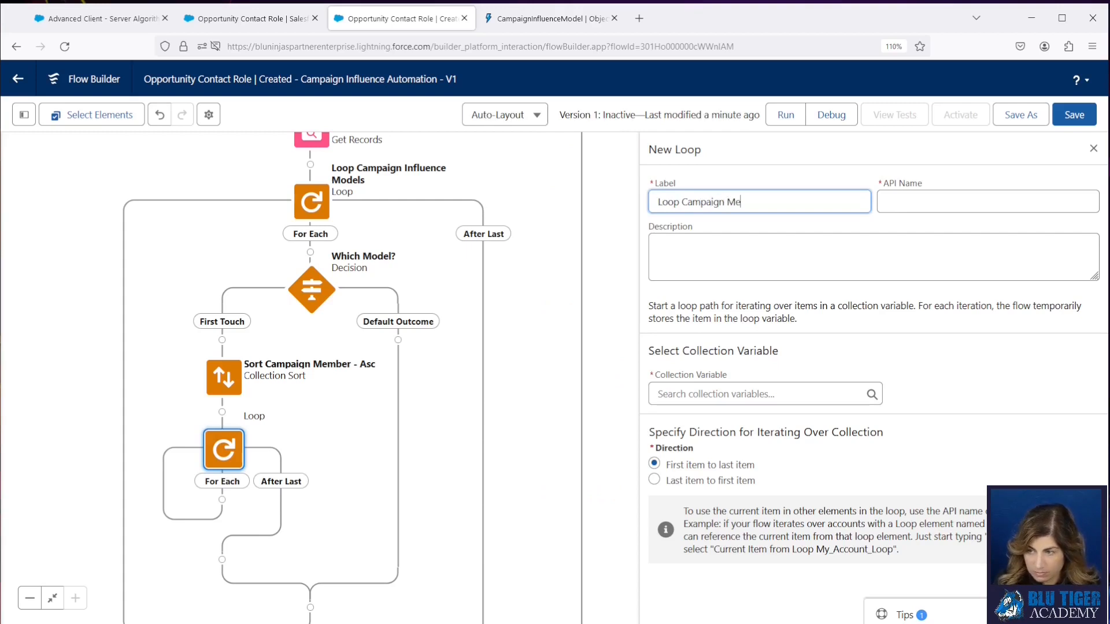
text(mbers)
key(Tab)
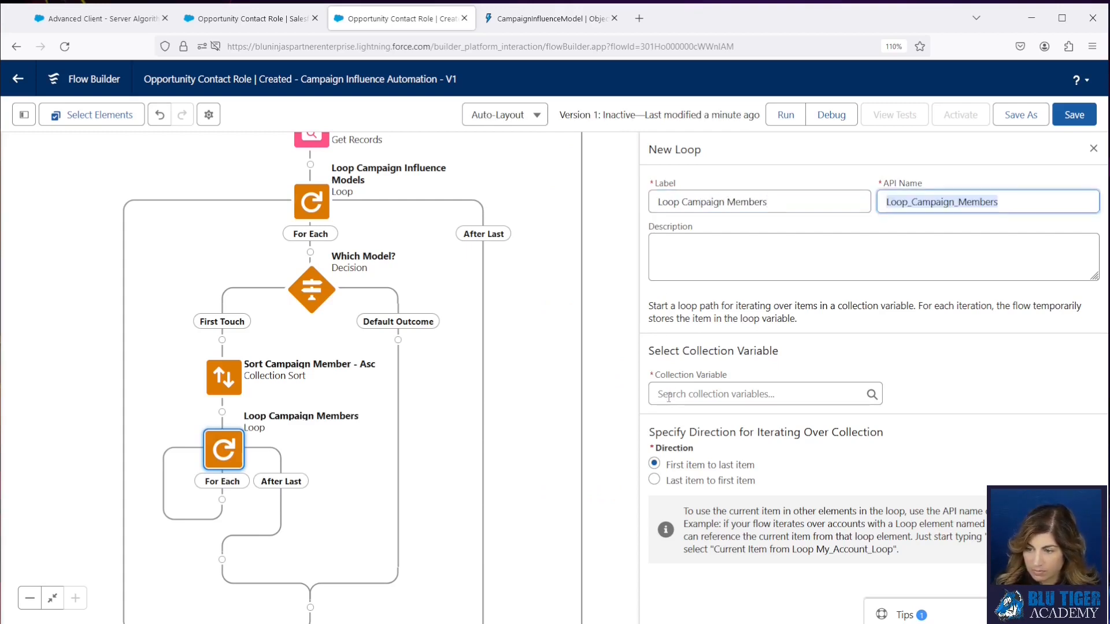
click(669, 396)
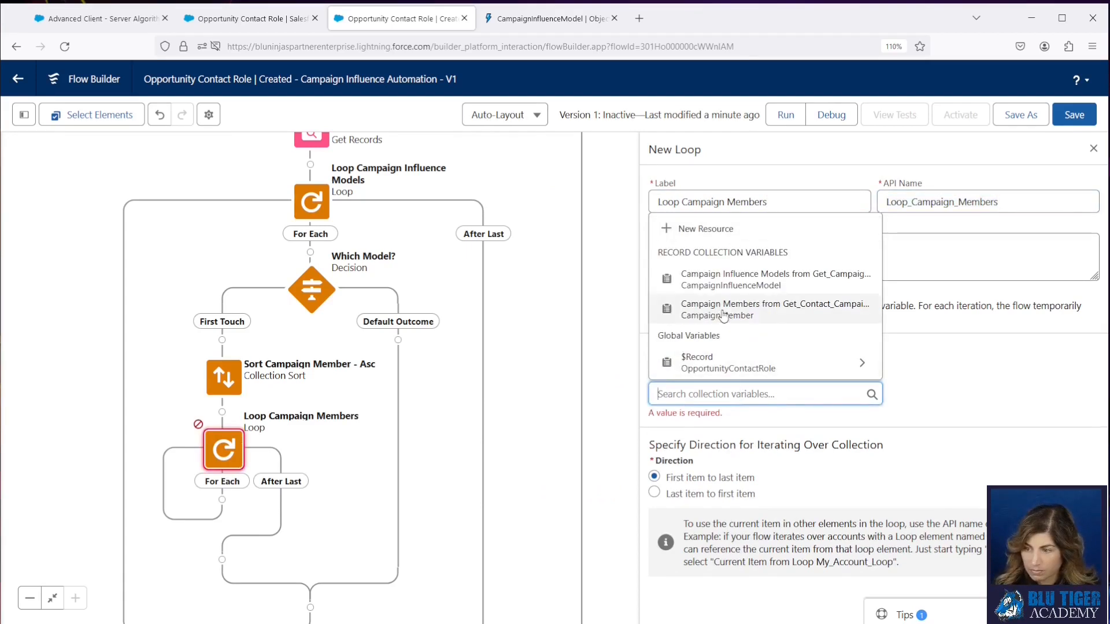
click(723, 310)
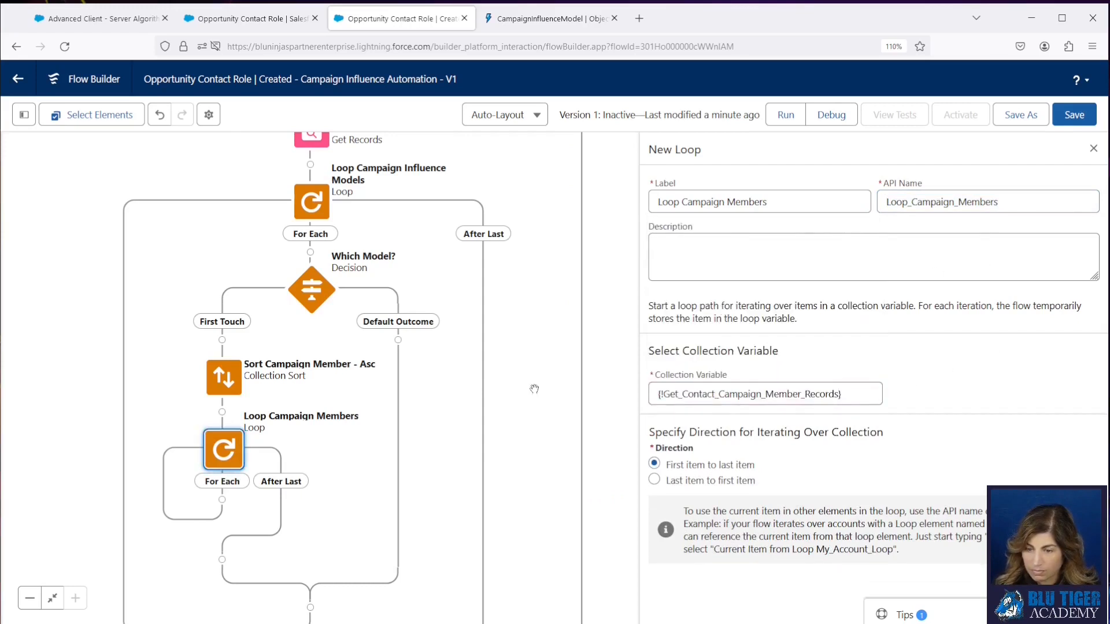
Add an Assignment element labelled "Add 1 Counter" to the For Each path of Loop Campaign Members.
drag(409, 527, 481, 357)
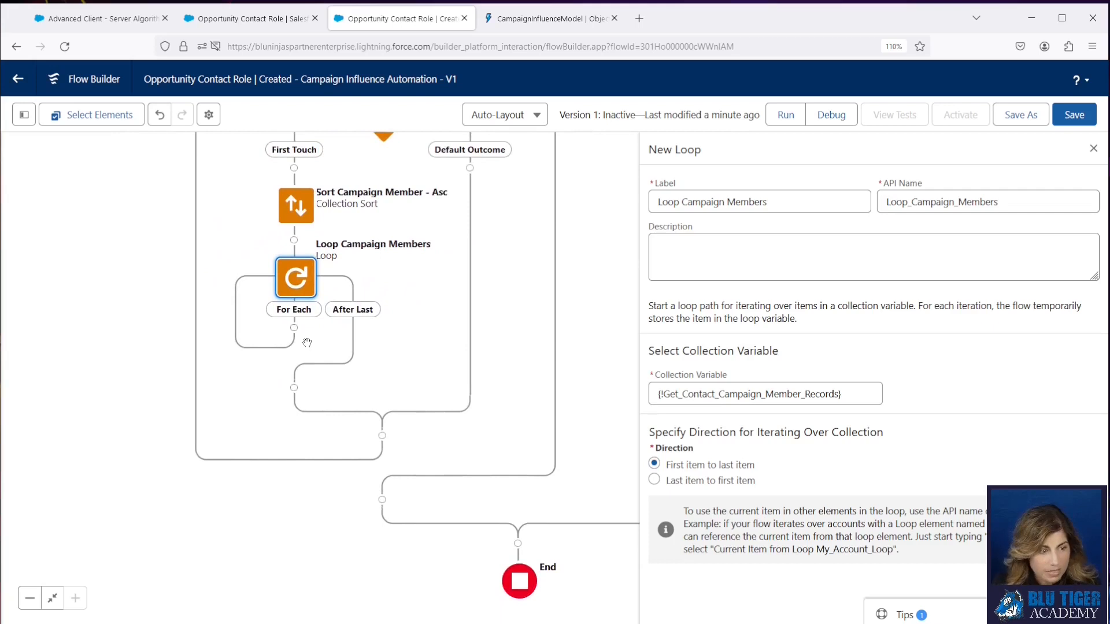
click(294, 328)
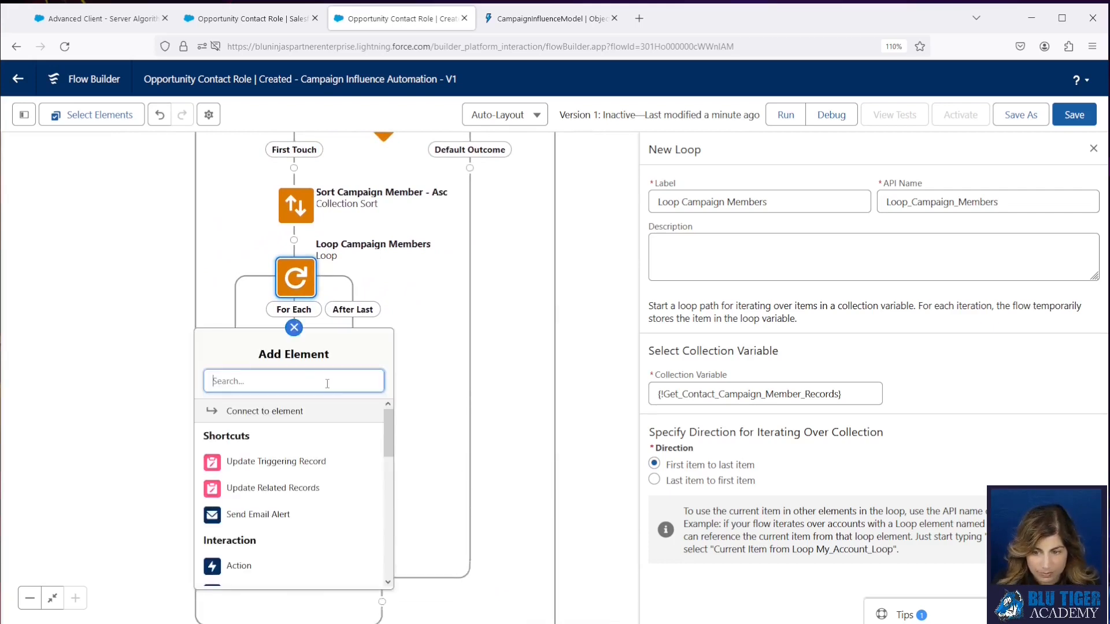
text(ass)
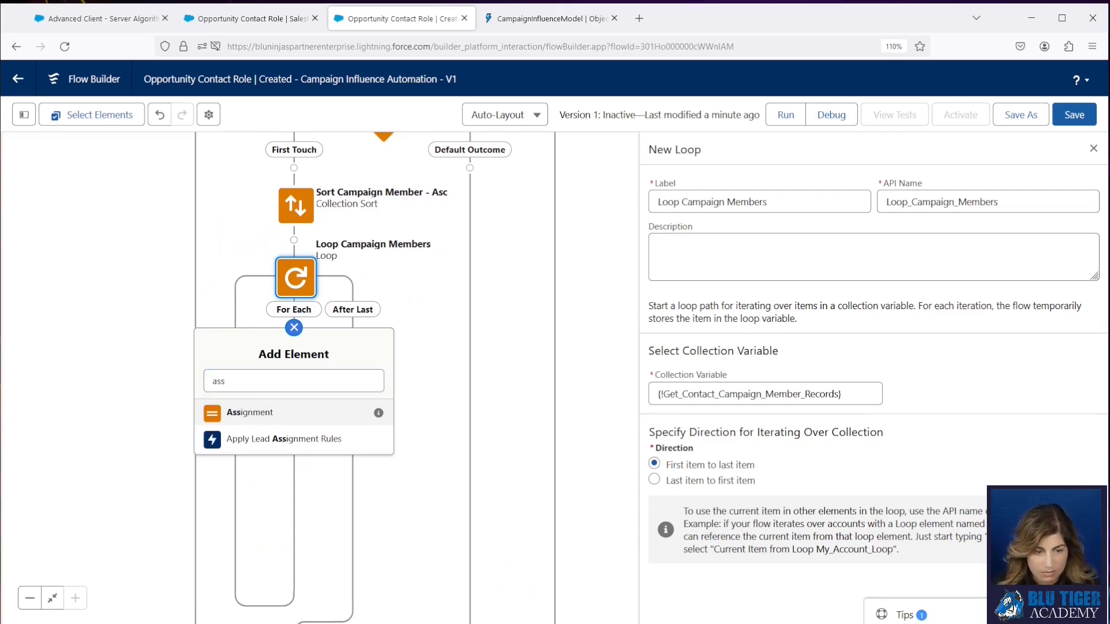
click(250, 412)
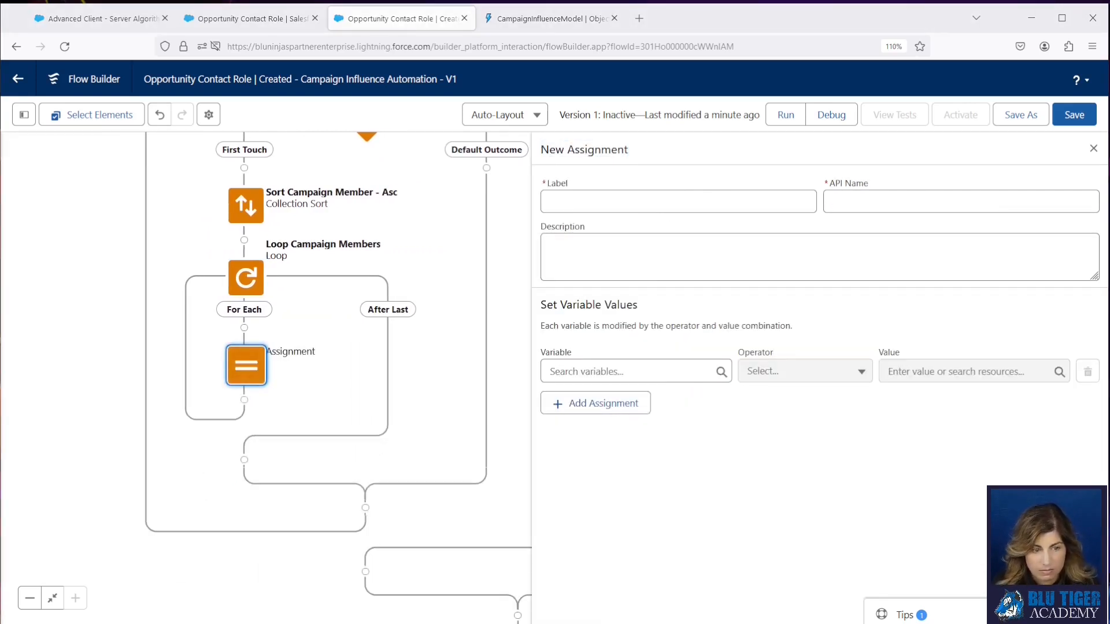
click(613, 204)
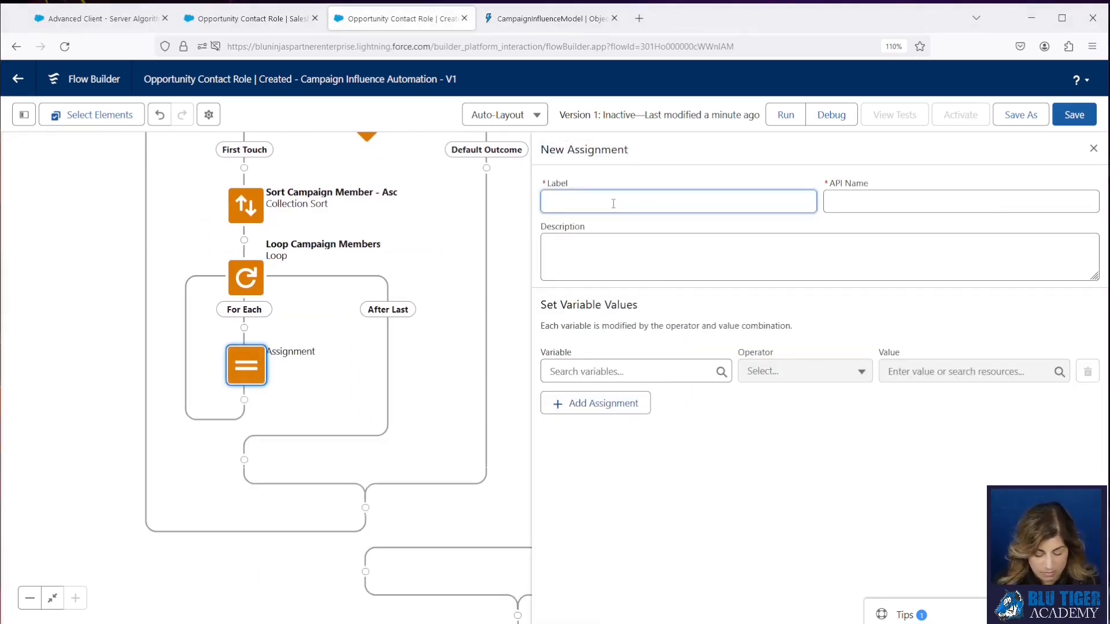
text(Add 1 Count)
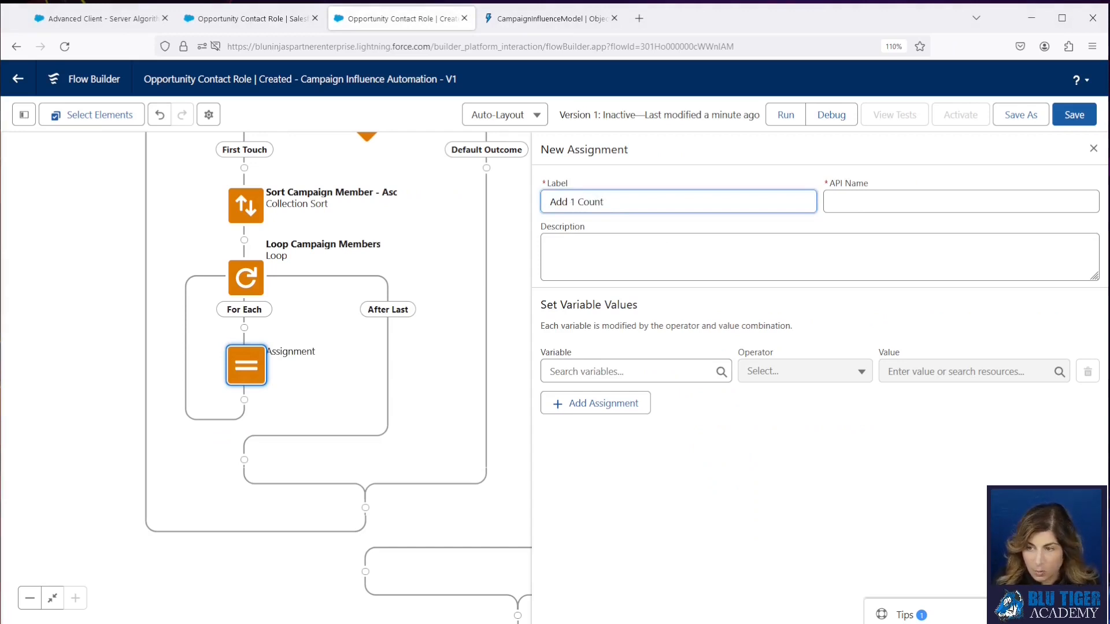
text(er)
key(Tab)
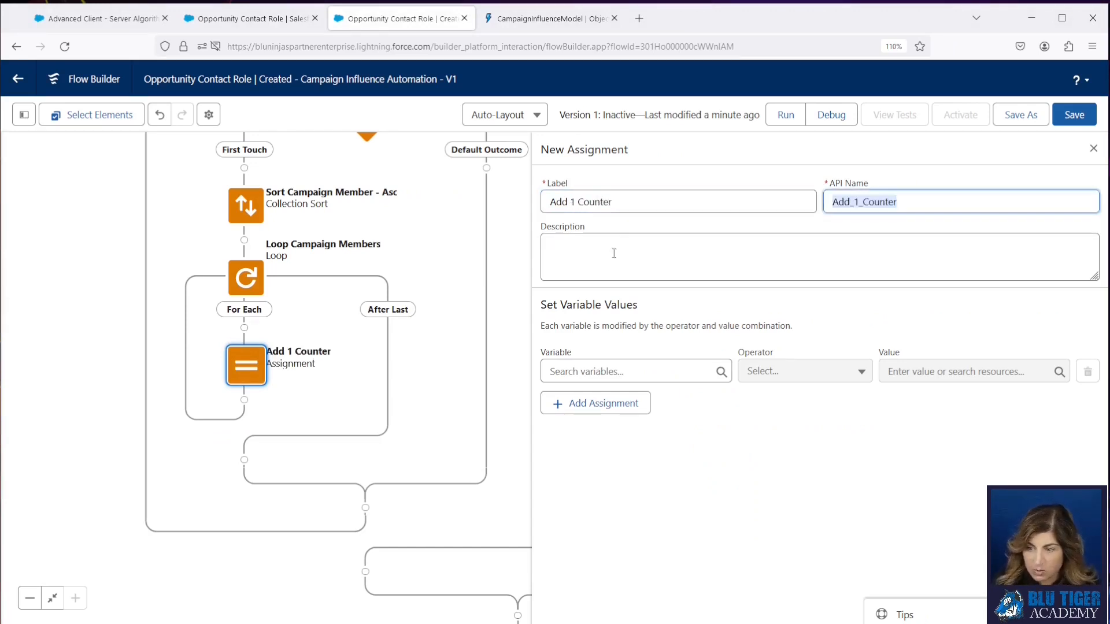
click(601, 371)
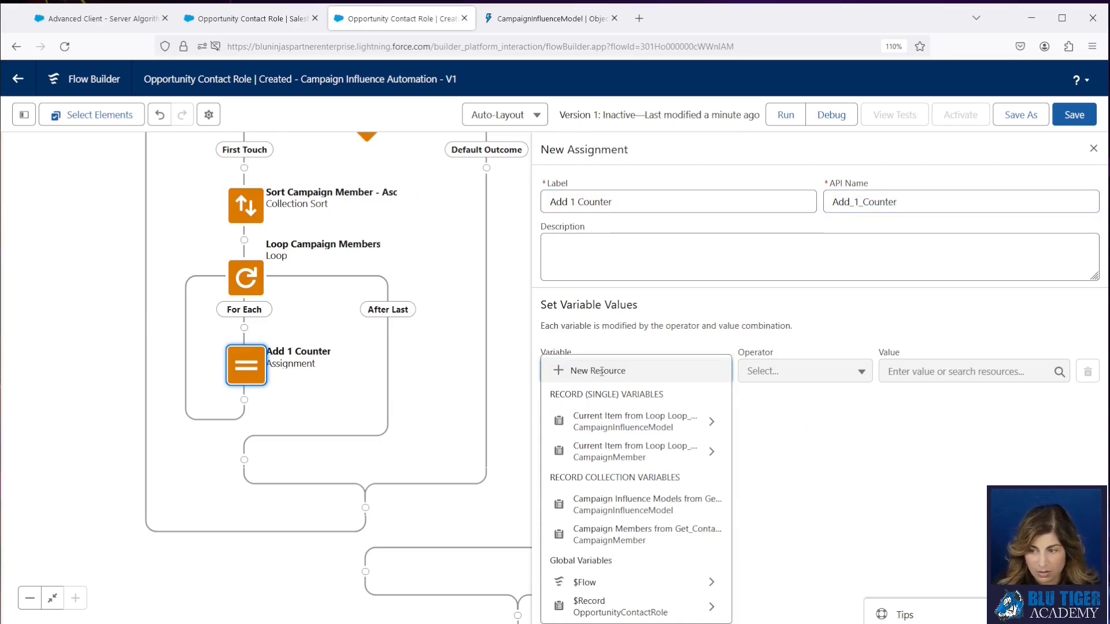
click(602, 338)
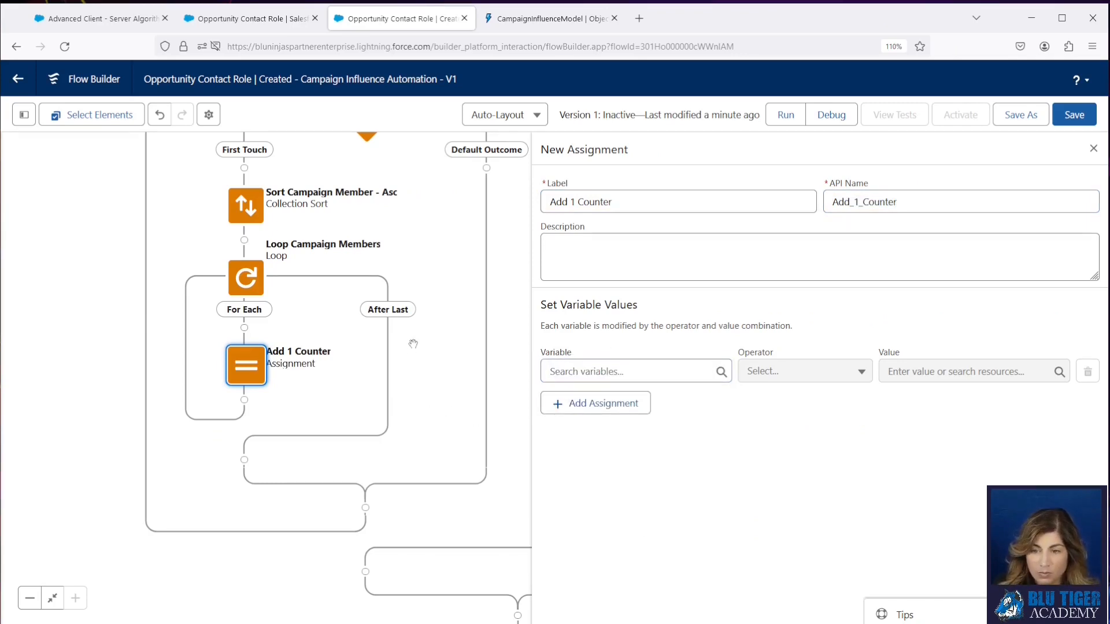
Try limiting Sort Campaign Member - Asc to a maximum number of items, and restore the Keep all items option.
drag(413, 343, 409, 473)
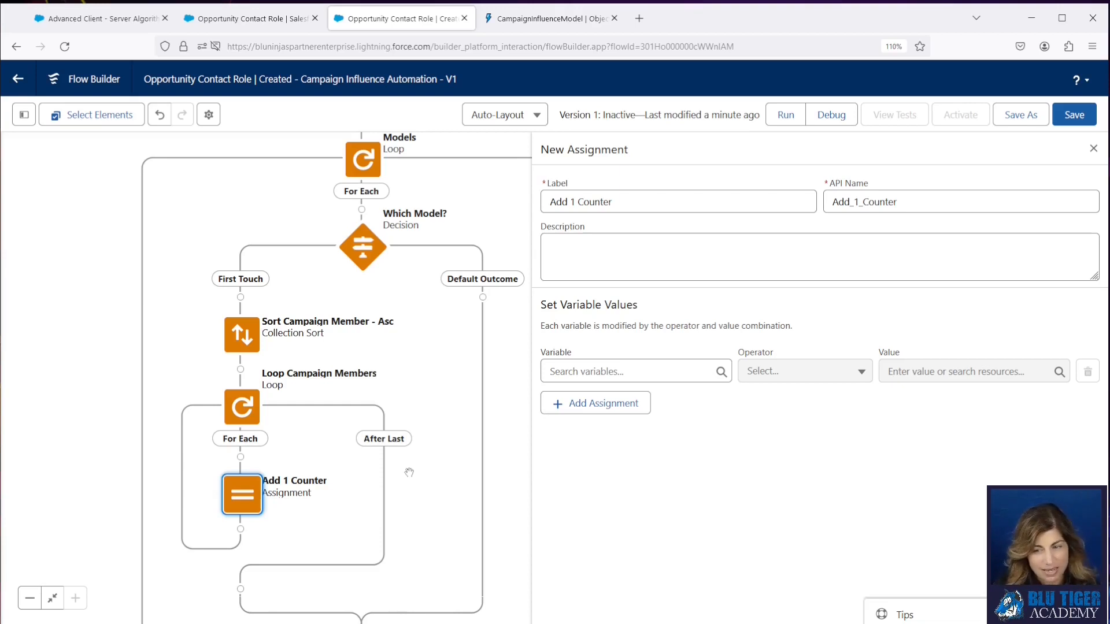
double_click(239, 336)
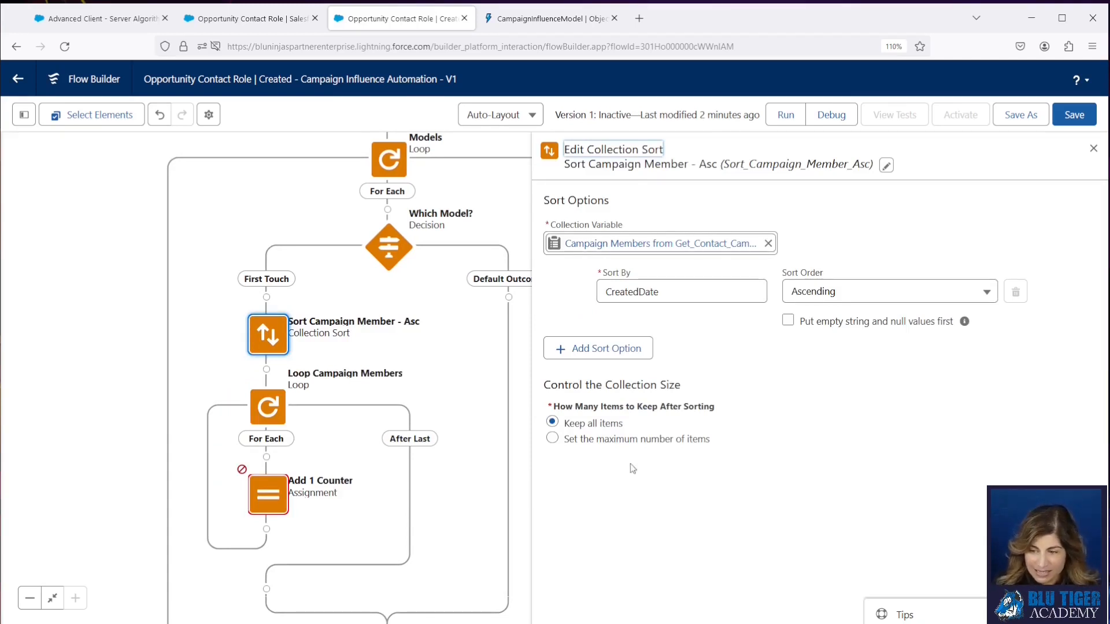
click(552, 439)
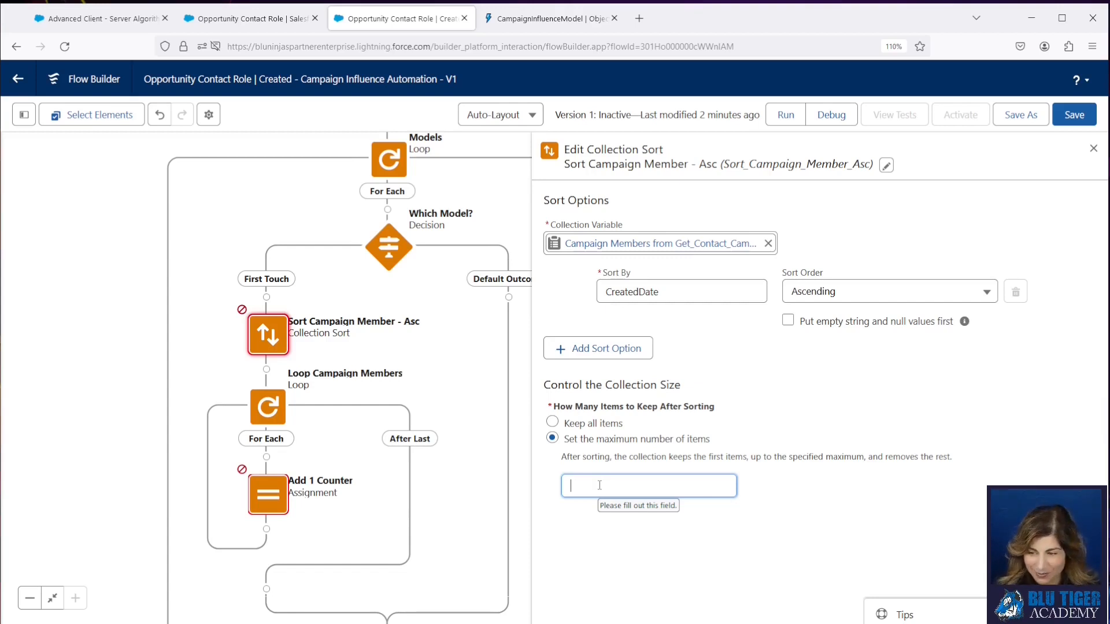
click(552, 422)
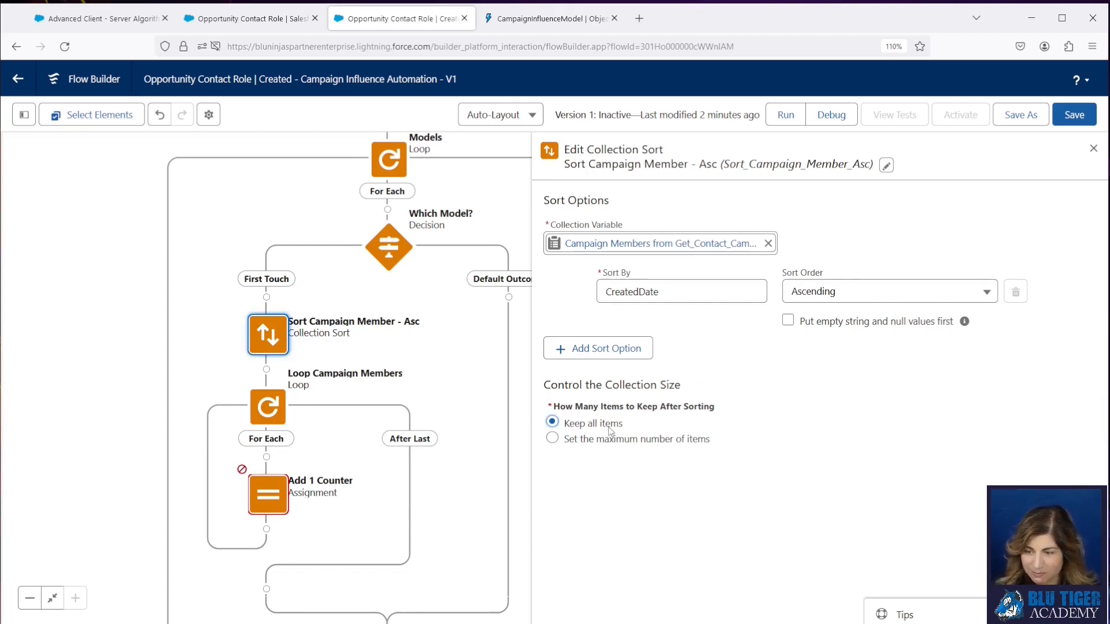
Start a new variable resource with the API name varCounter from the Add 1 Counter assignment.
click(263, 501)
click(263, 500)
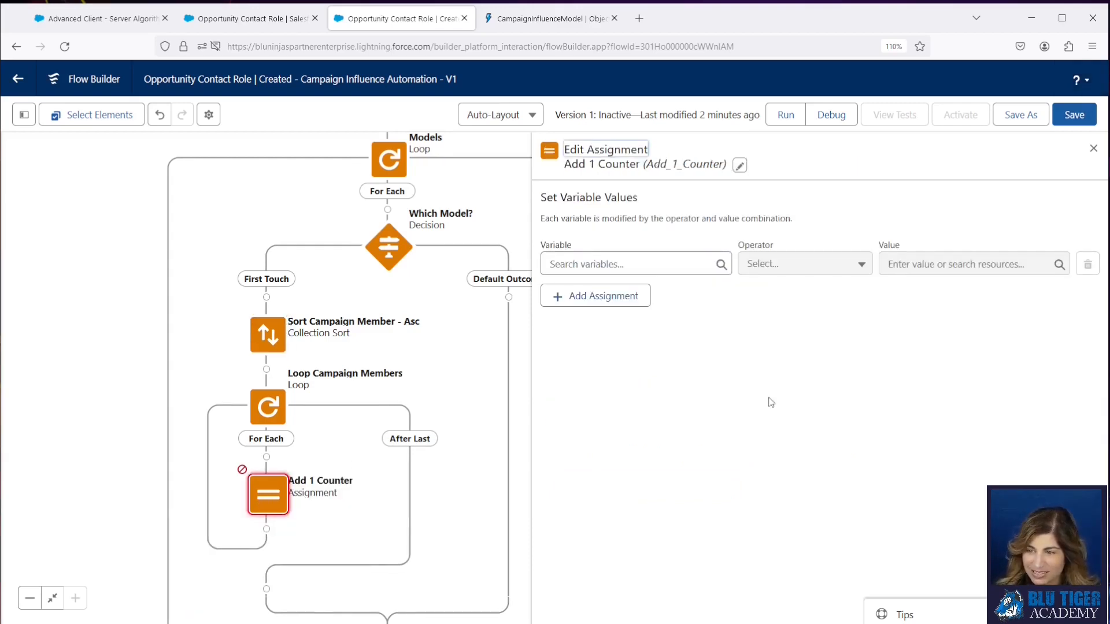
click(599, 263)
click(607, 291)
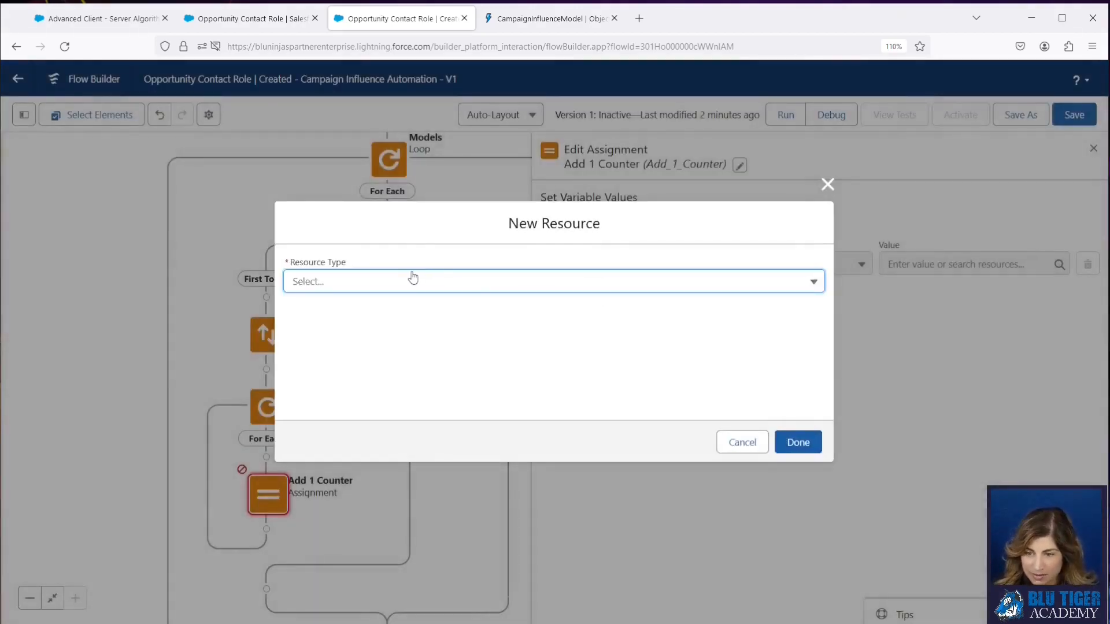
click(413, 279)
click(383, 304)
click(383, 308)
text(var)
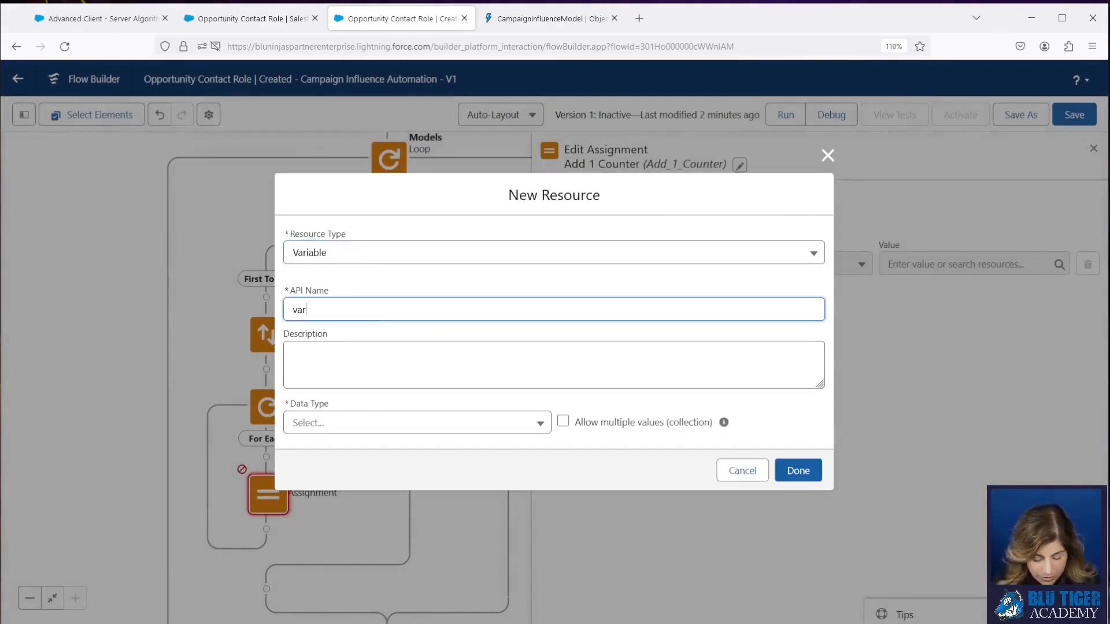
text(Counter)
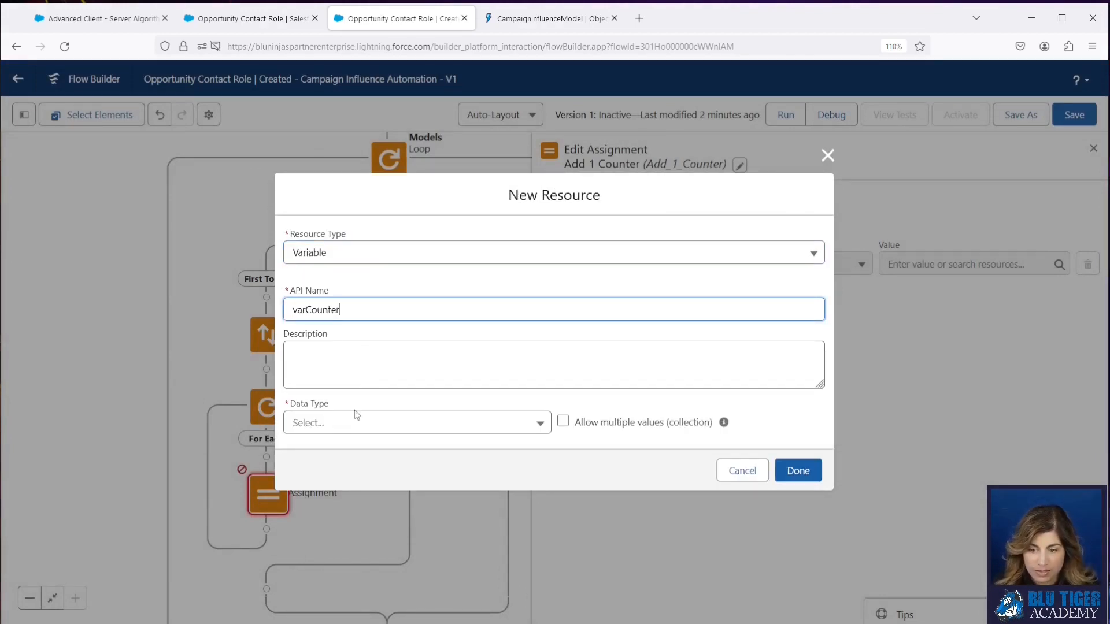
Define varCounter as a Number with 0 decimal places and a default value of 0, and finish creating it.
click(349, 427)
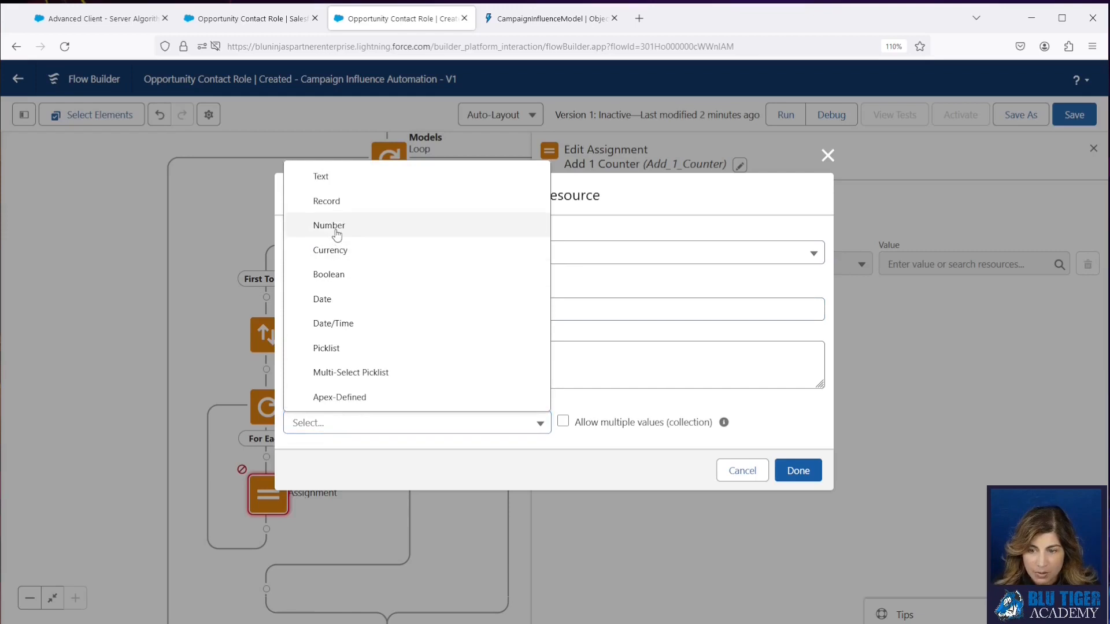
click(329, 226)
click(331, 406)
click(312, 447)
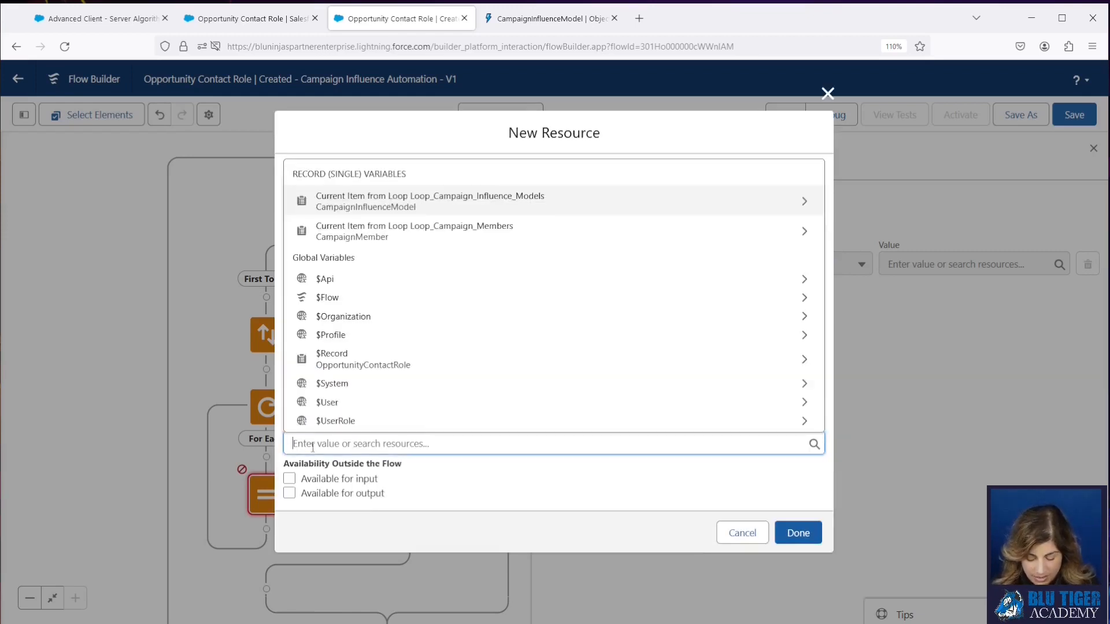
text(0)
click(489, 509)
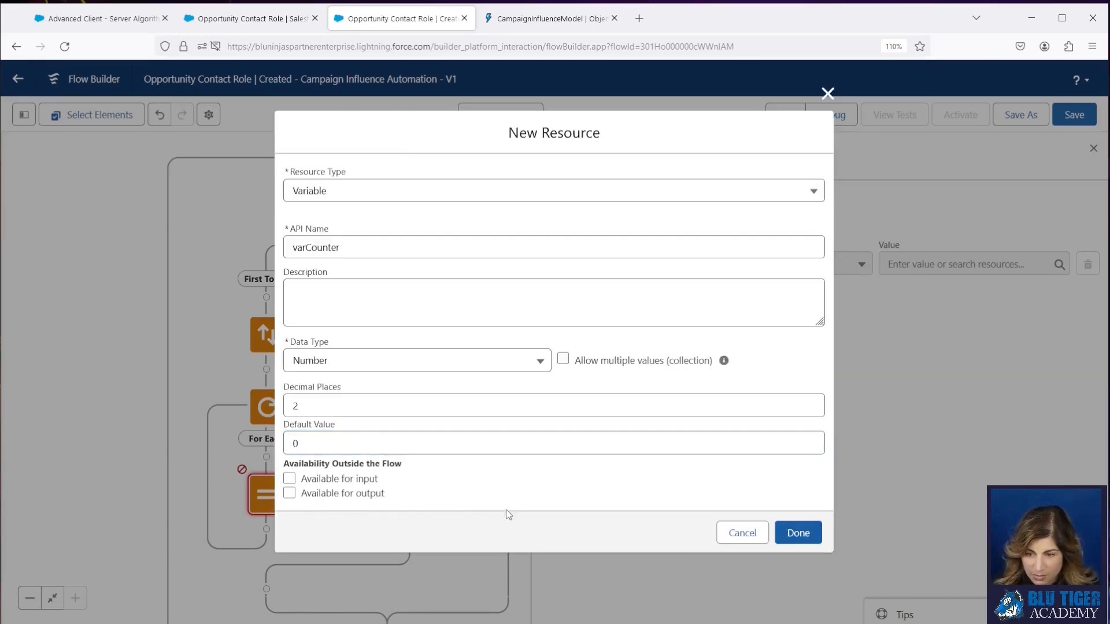
drag(342, 406, 276, 406)
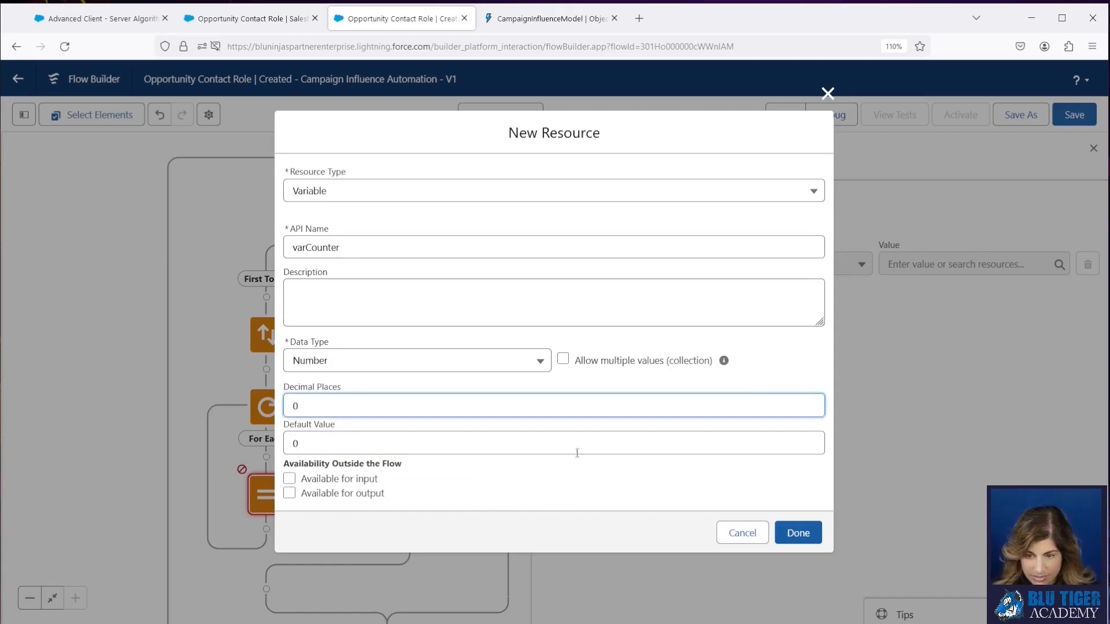
click(651, 485)
click(801, 531)
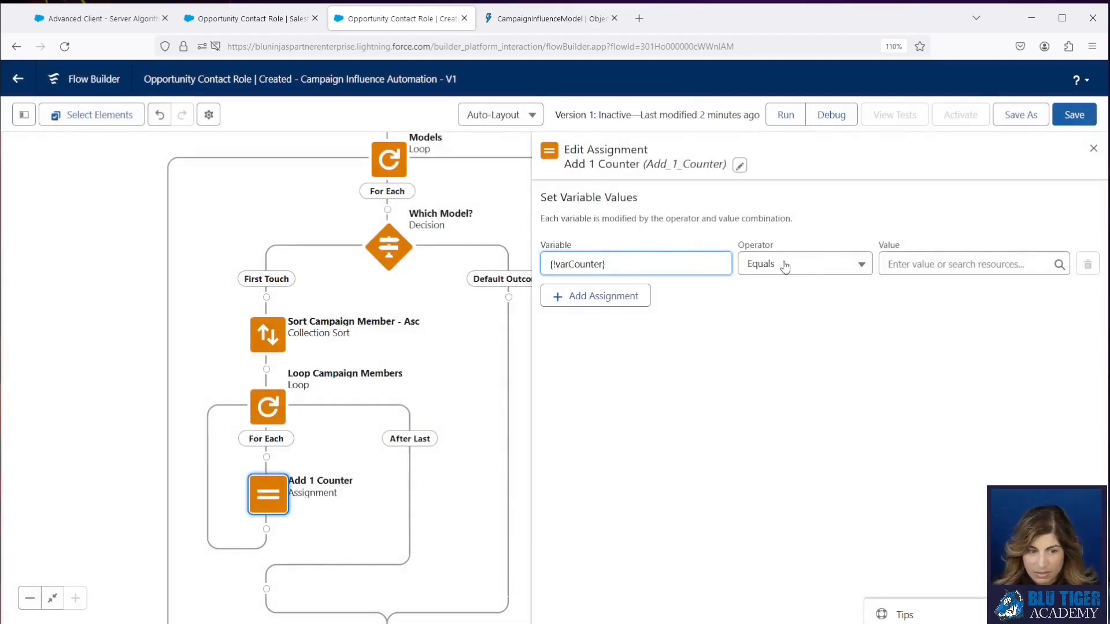
Set the Add 1 Counter assignment to add 1 to varCounter, and save the flow.
click(781, 263)
click(832, 317)
click(896, 268)
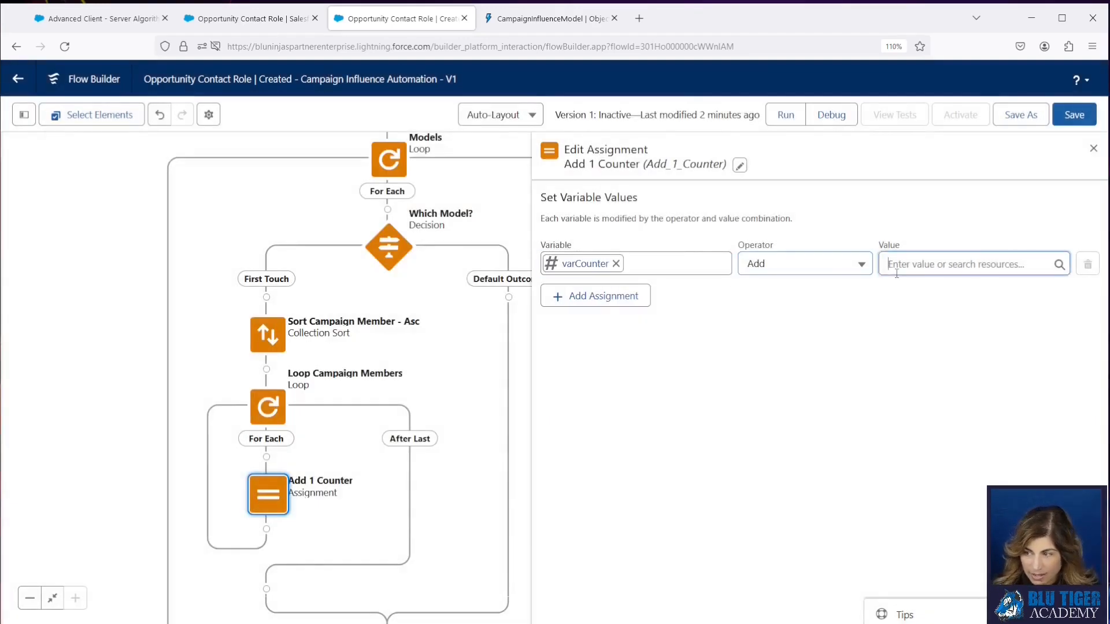
text(1)
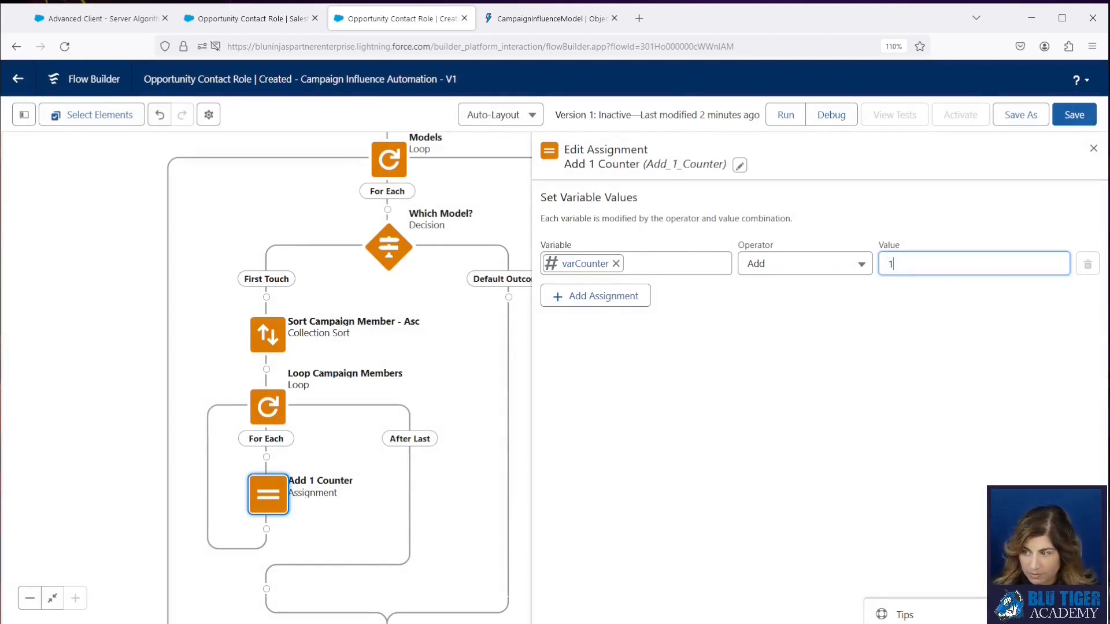
click(1077, 115)
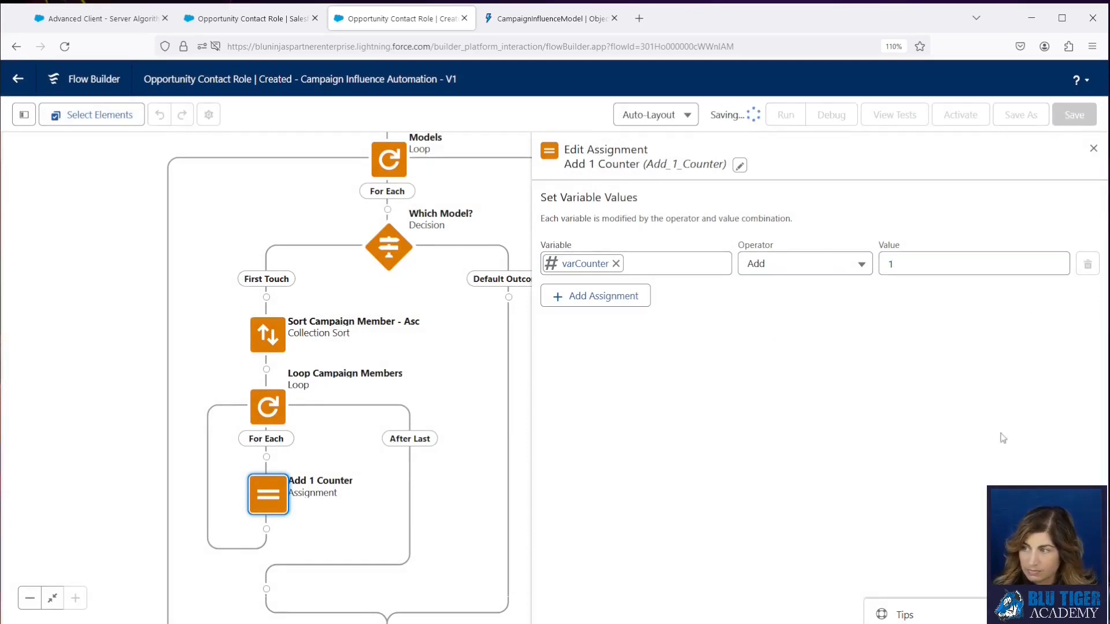
Add a Decision element labelled "Counter = 1" after the Add 1 Counter assignment.
click(265, 529)
text(de)
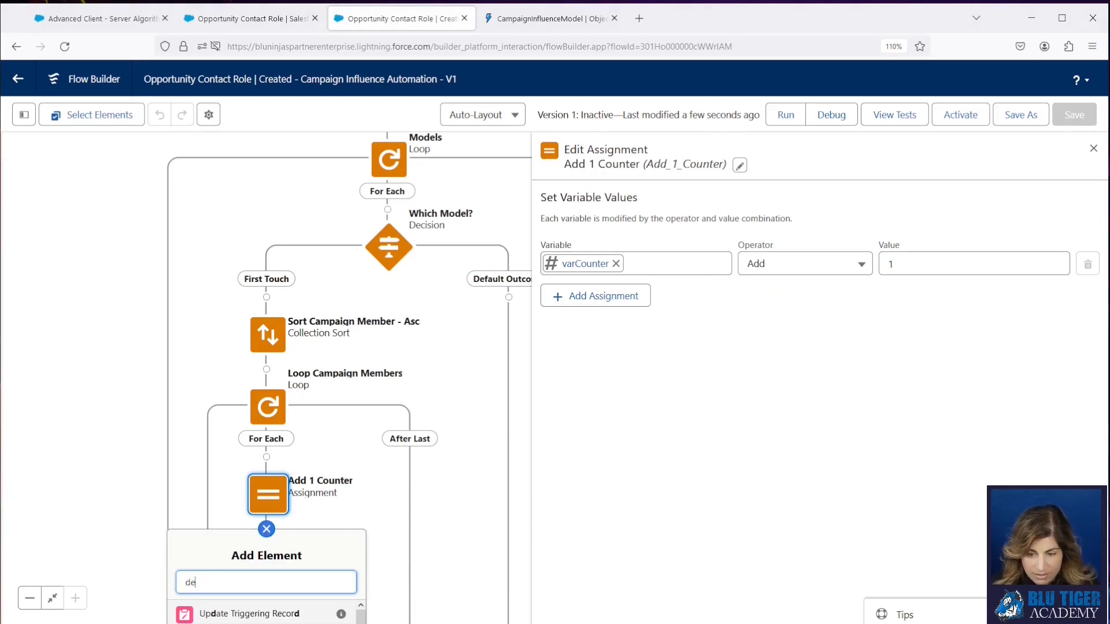
text(c)
scroll(381, 194, down, 5)
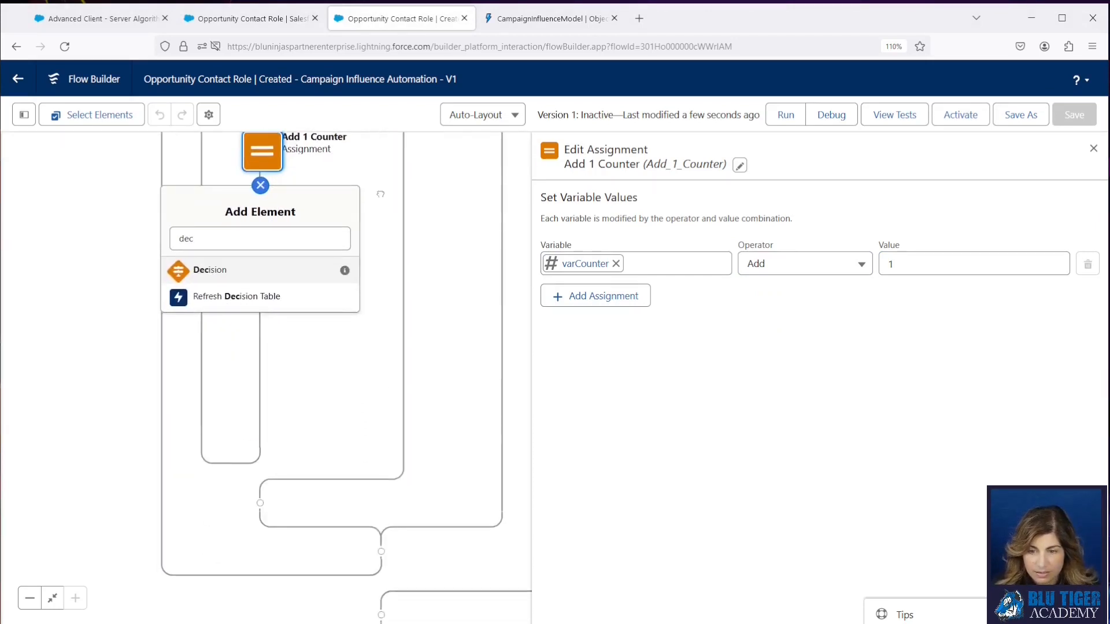
click(231, 271)
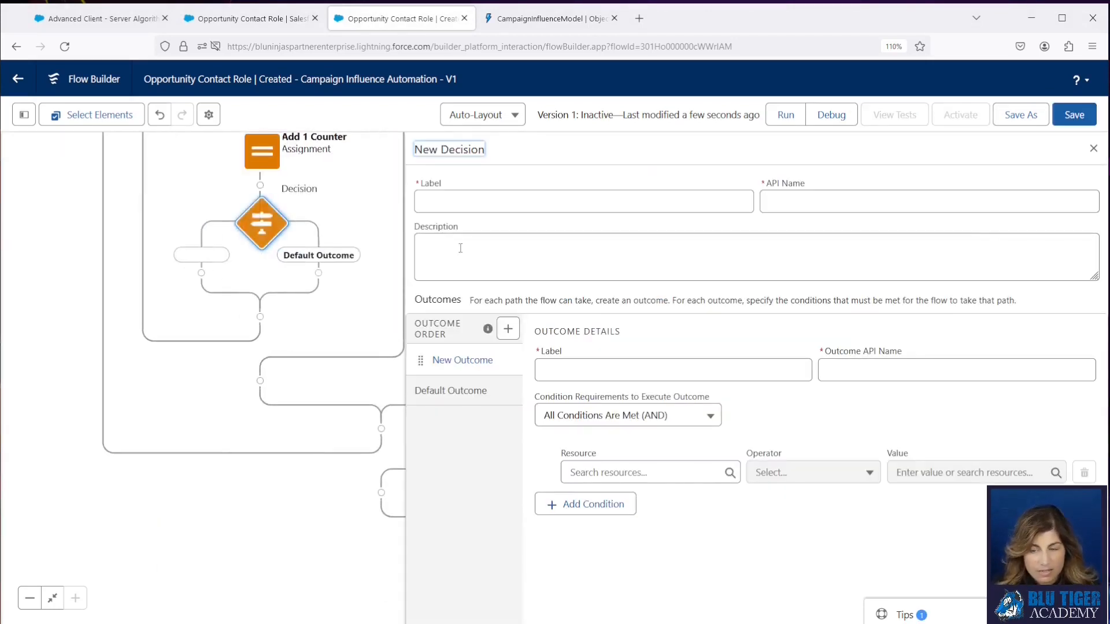
click(454, 203)
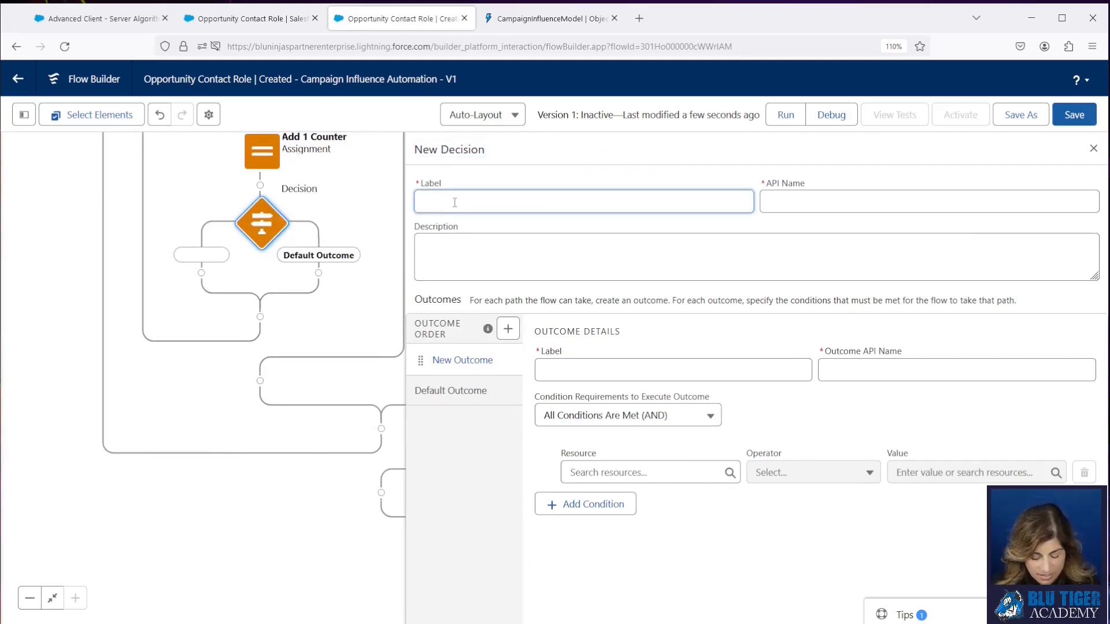
text(Counter = 1)
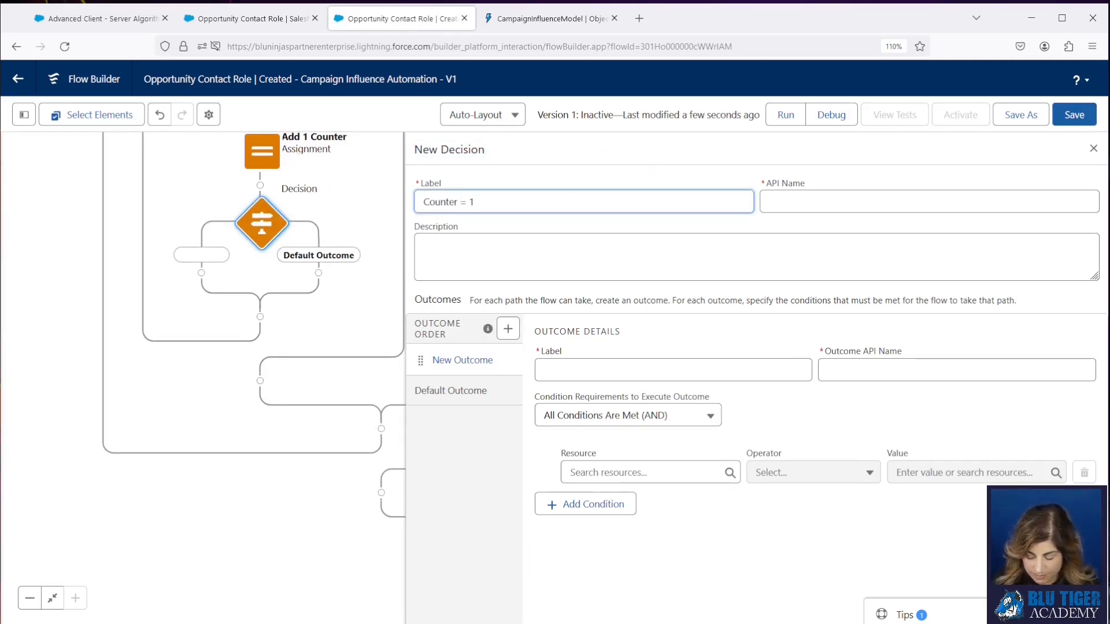
key(Tab)
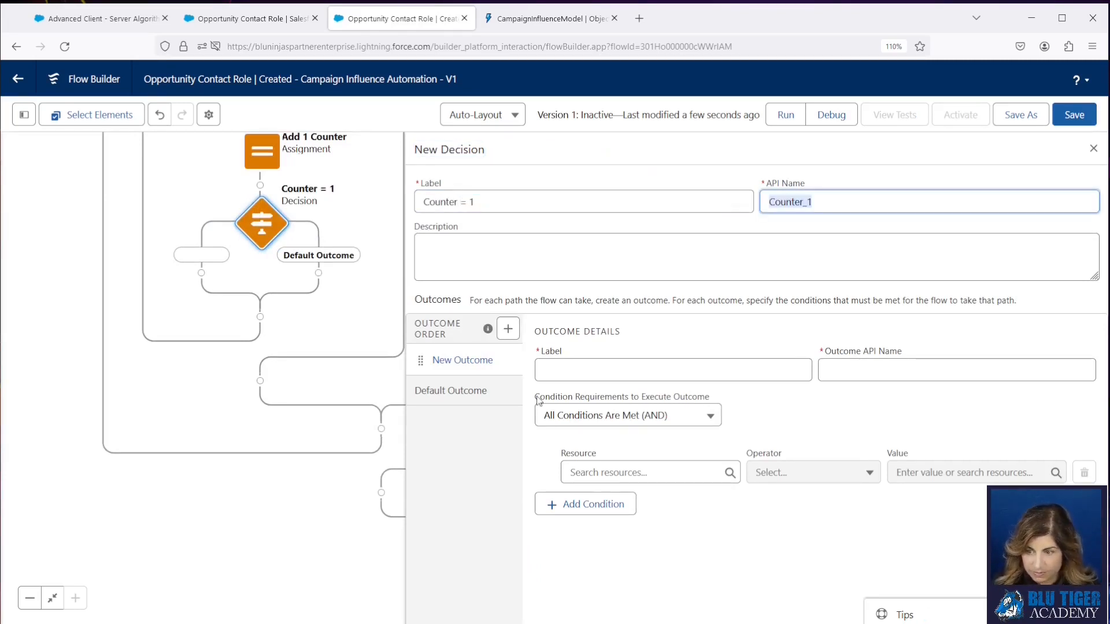
Label the decision's first outcome "Yes" and set its API name to YesCounterEquals1.
click(565, 378)
text(Yes)
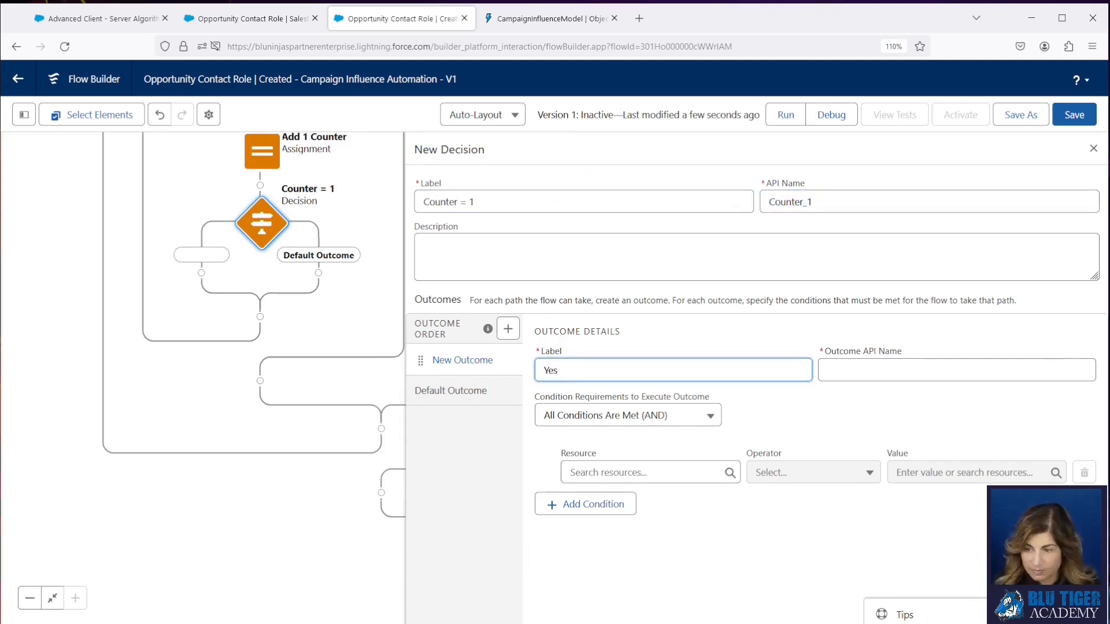
key(Tab)
key(End)
text(Cou)
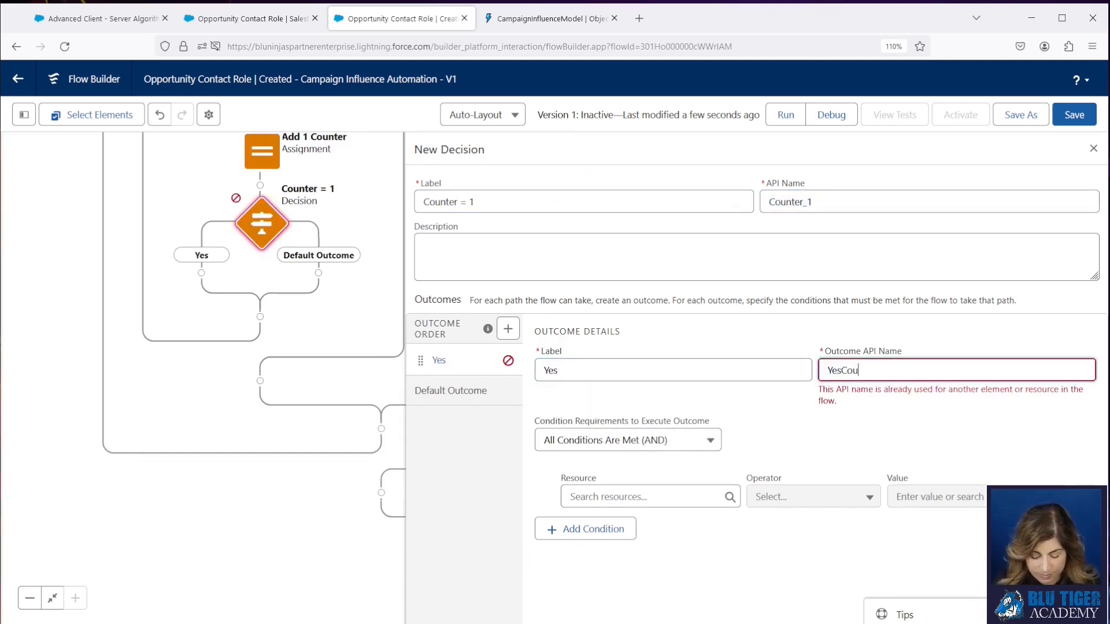
text(nterEquals1)
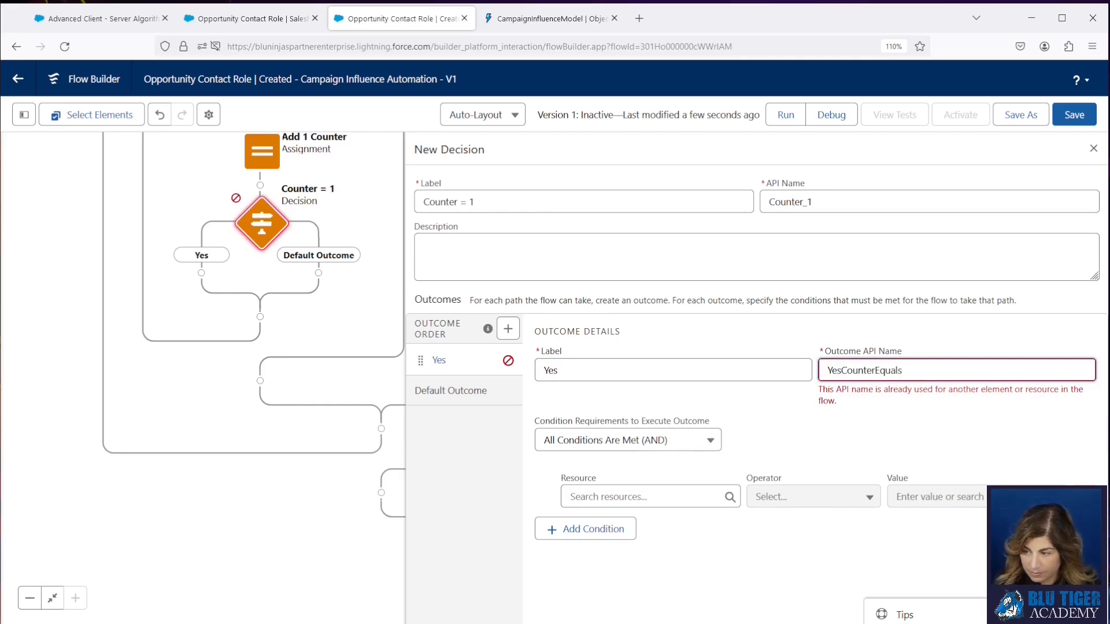
Define the Yes outcome's condition as varCounter Equals 1.
click(598, 489)
text(var)
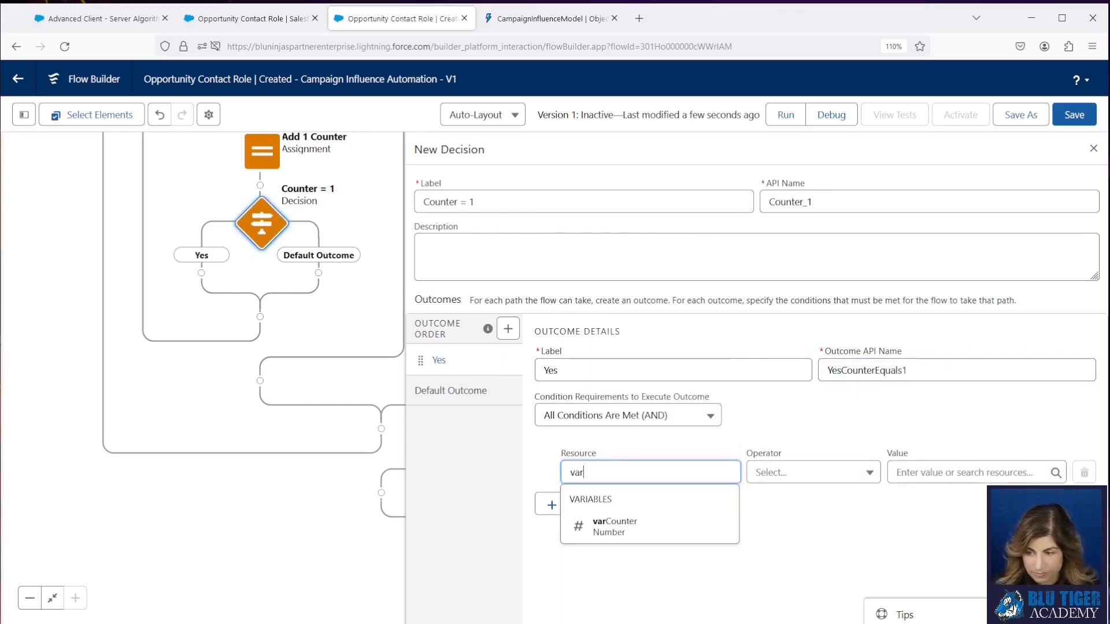
click(636, 529)
click(971, 472)
text(1)
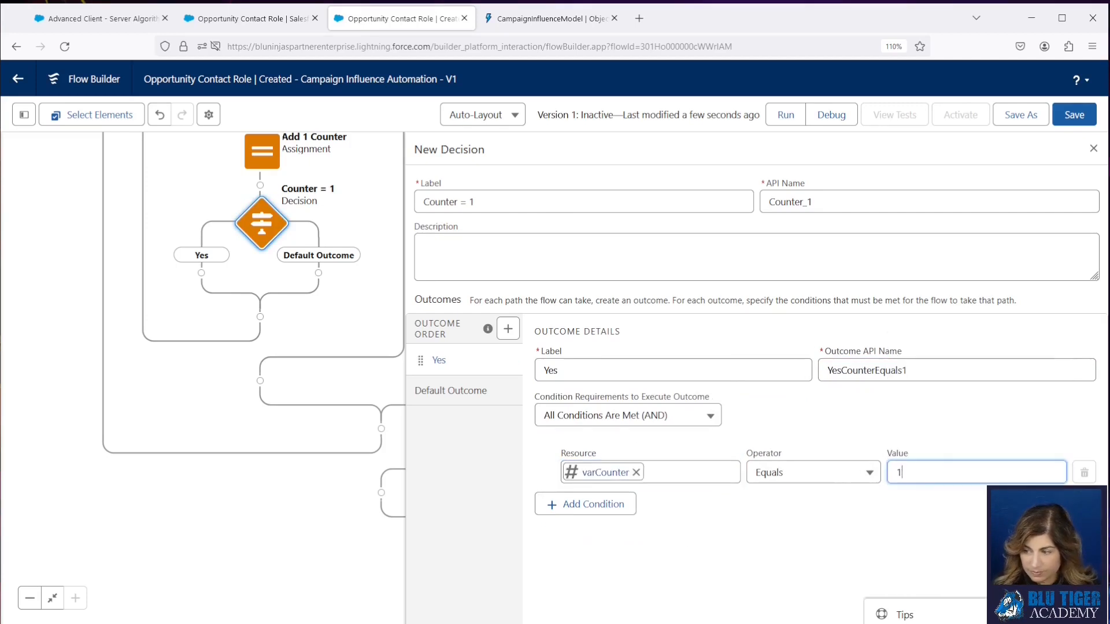
click(985, 412)
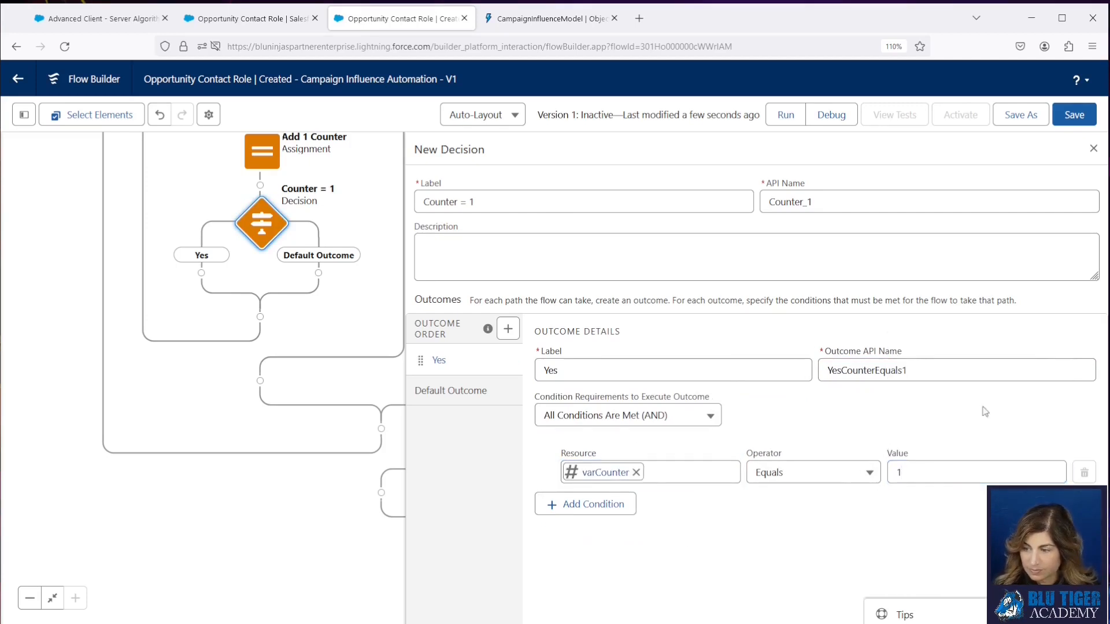
Rename the default outcome of the Counter = 1 decision to "No" and return to the Yes outcome.
click(451, 390)
drag(650, 369, 441, 352)
text(No)
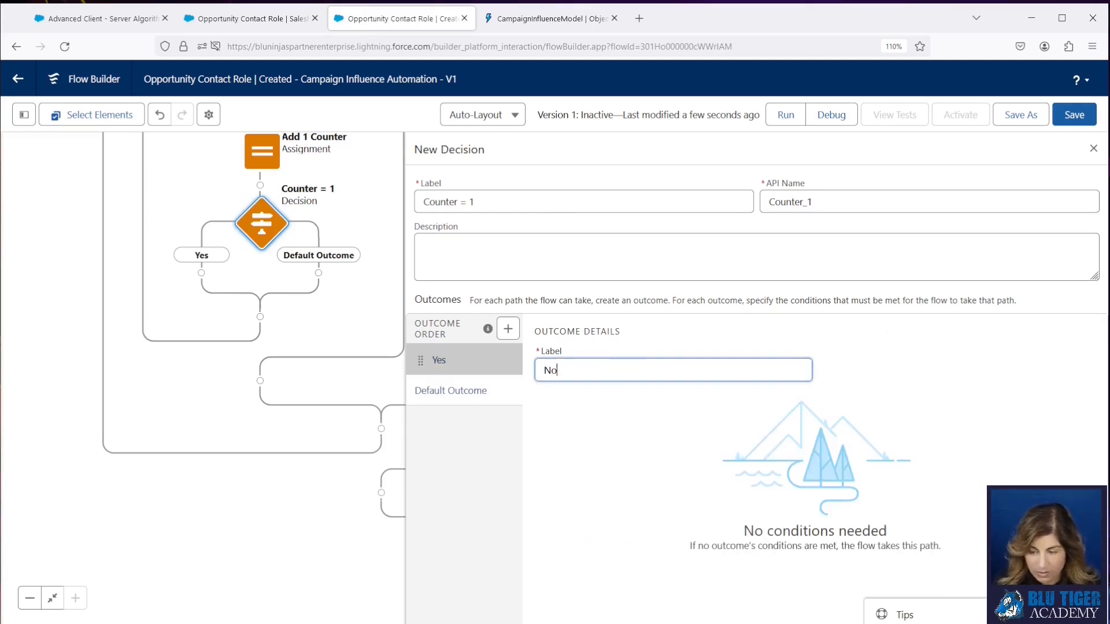
click(445, 361)
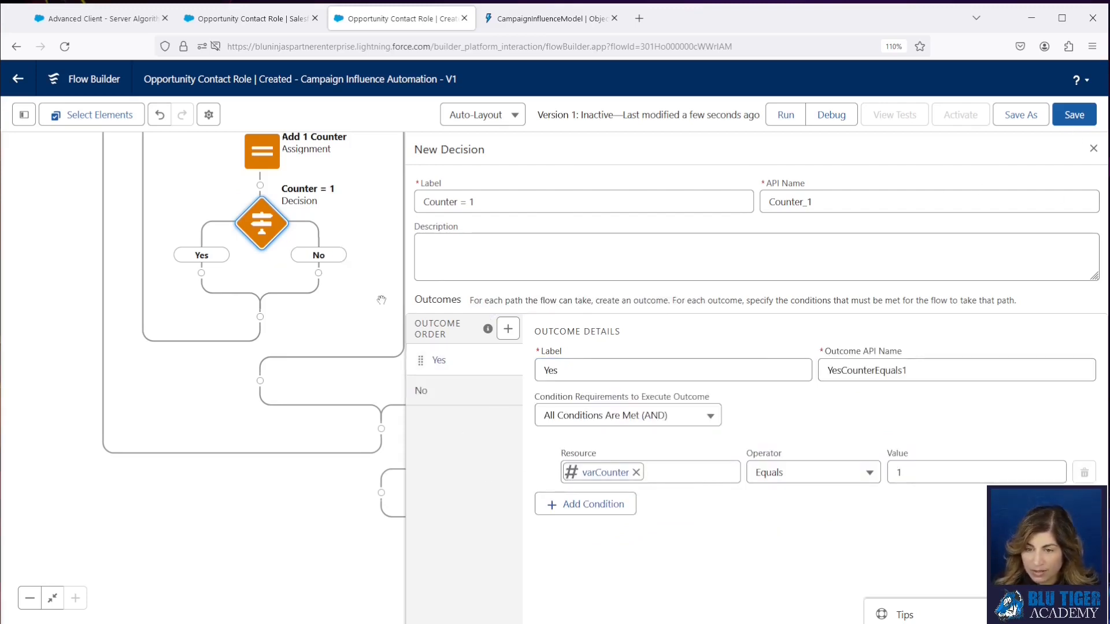
Add an Assignment element labelled "Assign Campaign Influence Fields" to the Yes path of the Counter = 1 decision.
click(201, 275)
text(ass)
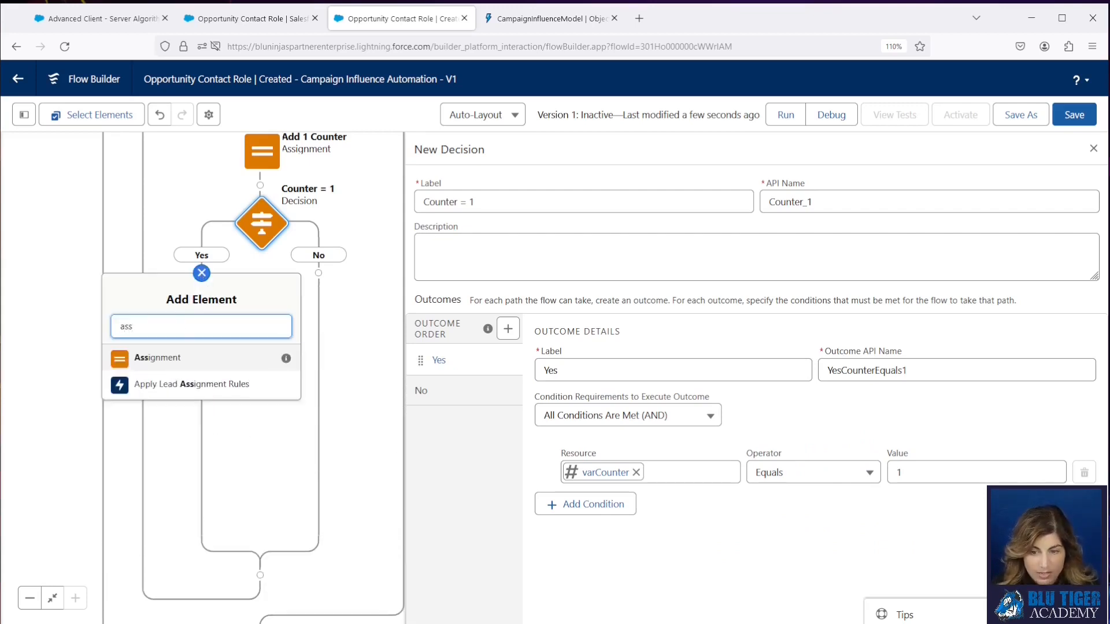
click(182, 363)
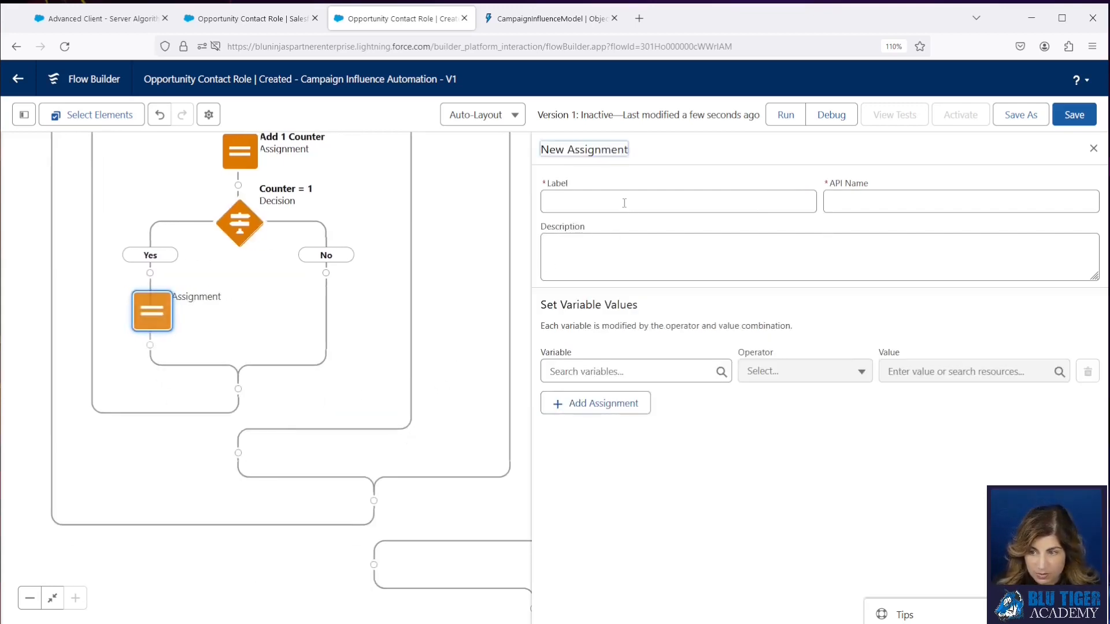
click(625, 207)
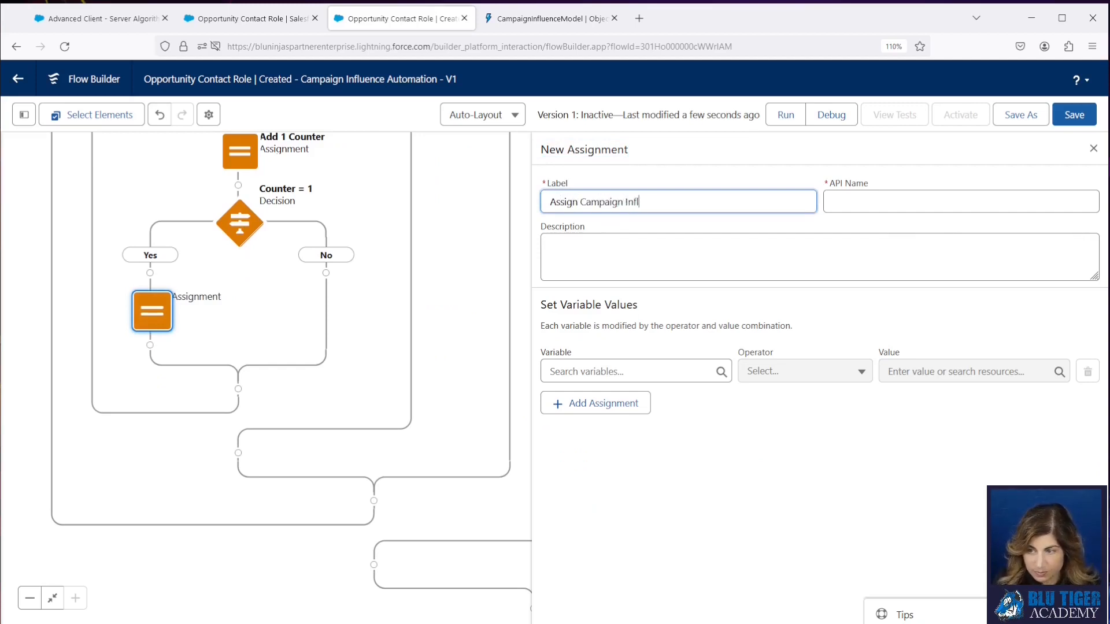
key(Tab)
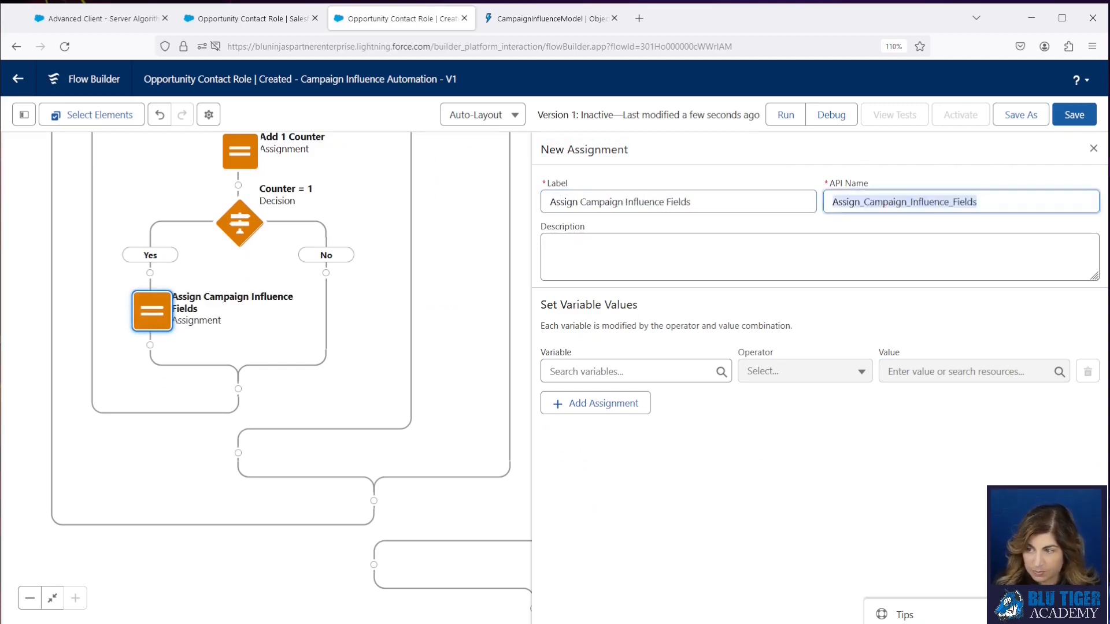
Start a new variable resource with the API name varCampaignInfluenceRecord from the Assign Campaign Influence Fields assignment.
click(624, 374)
click(613, 348)
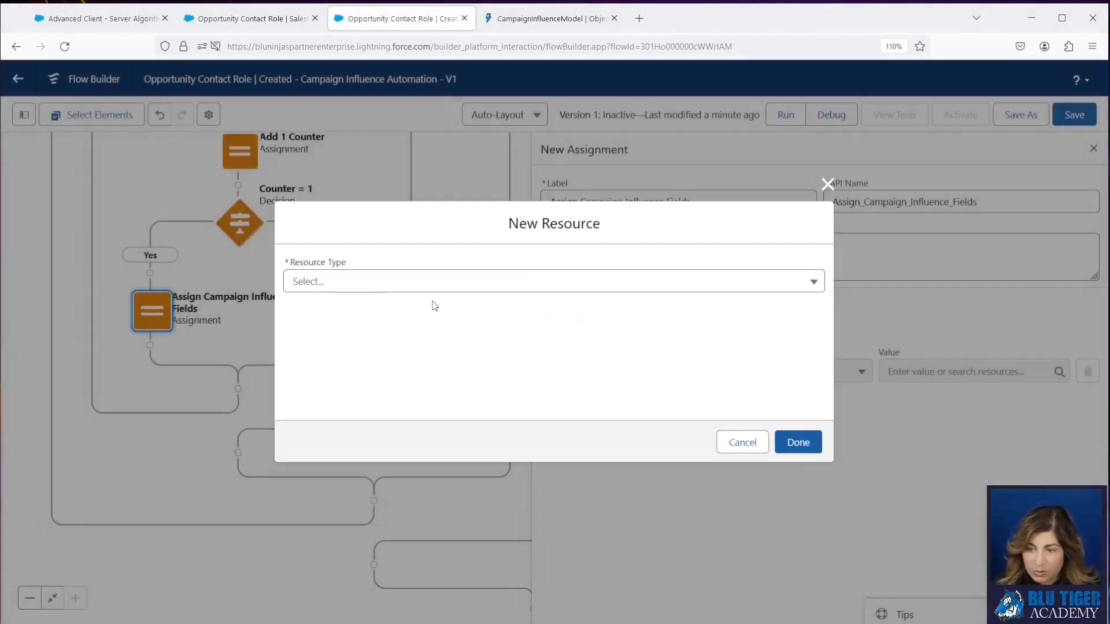
click(368, 281)
click(359, 311)
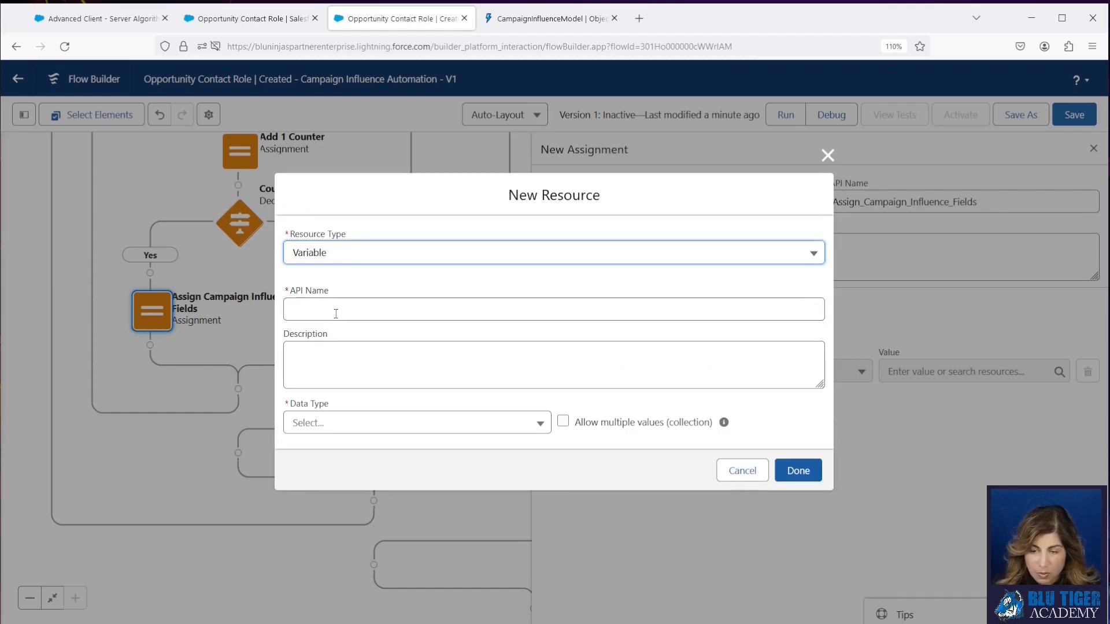
click(336, 314)
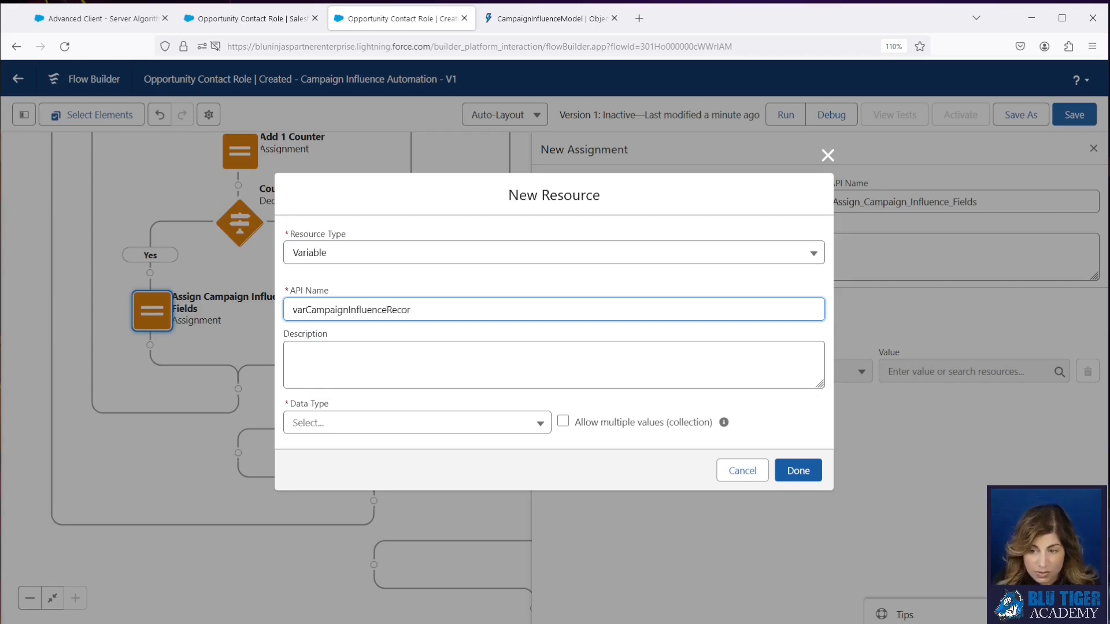
Give varCampaignInfluenceRecord the Record data type with Campaign Influence as its object, and finish creating it.
click(355, 423)
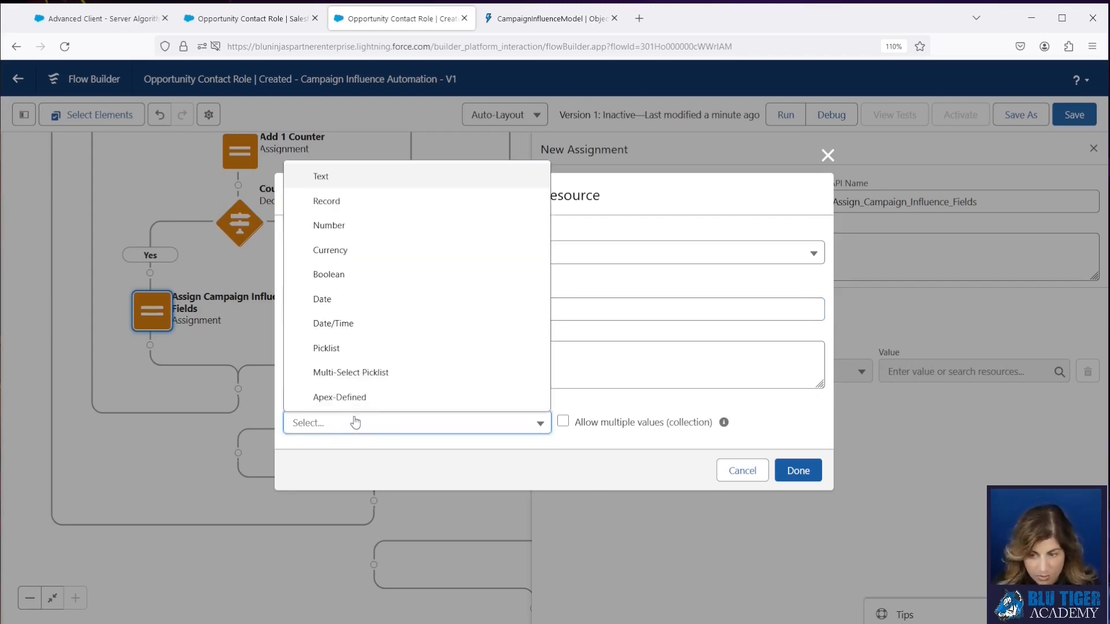
click(339, 208)
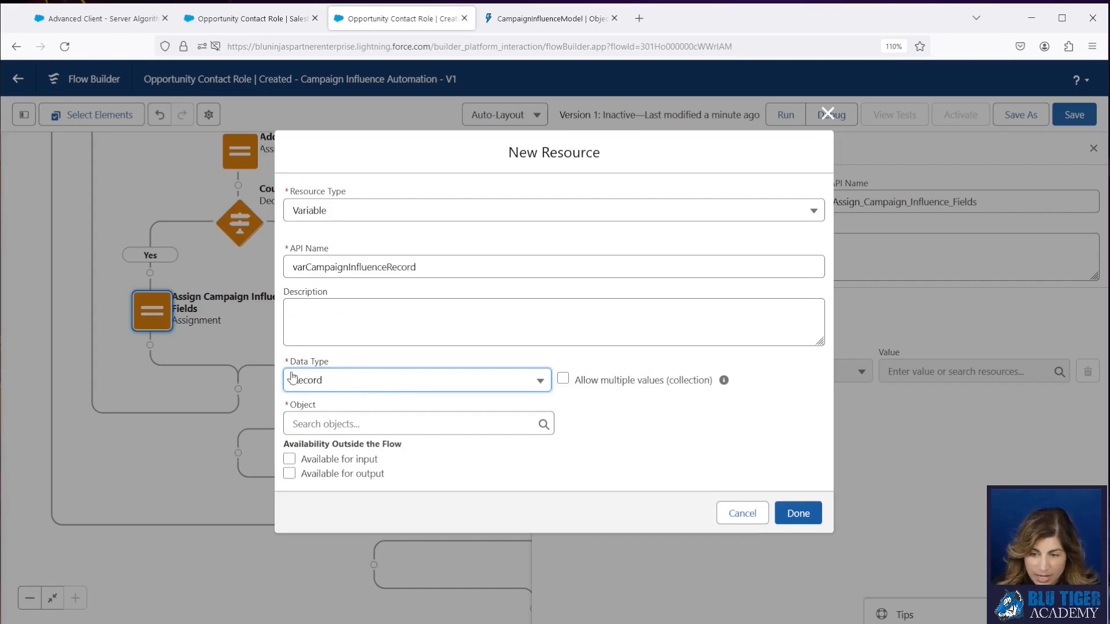
click(322, 423)
text(campaign)
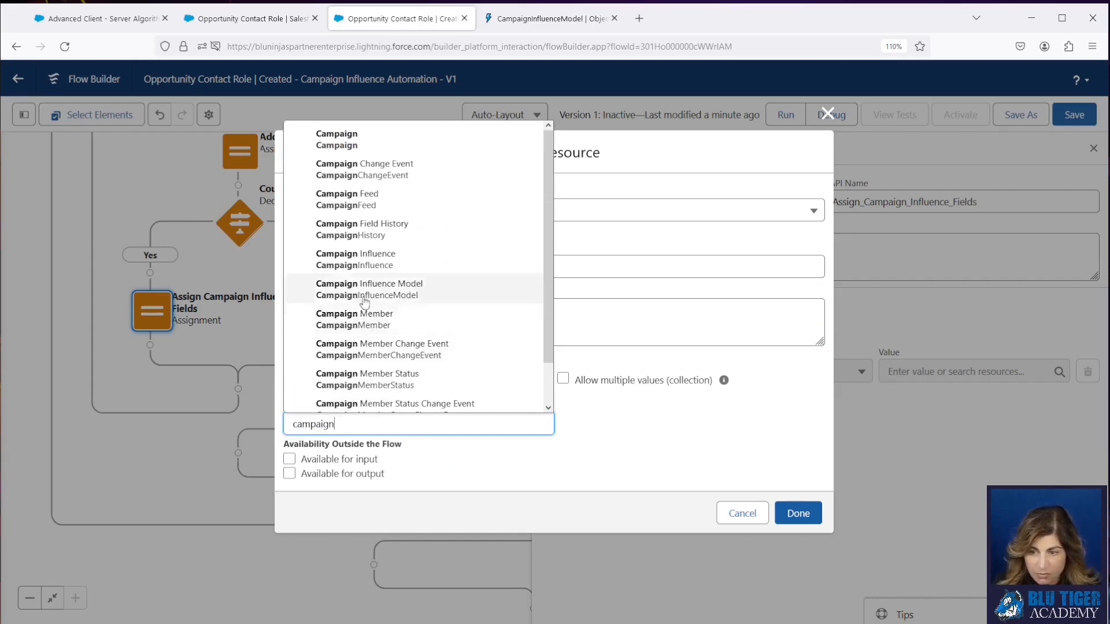
click(370, 260)
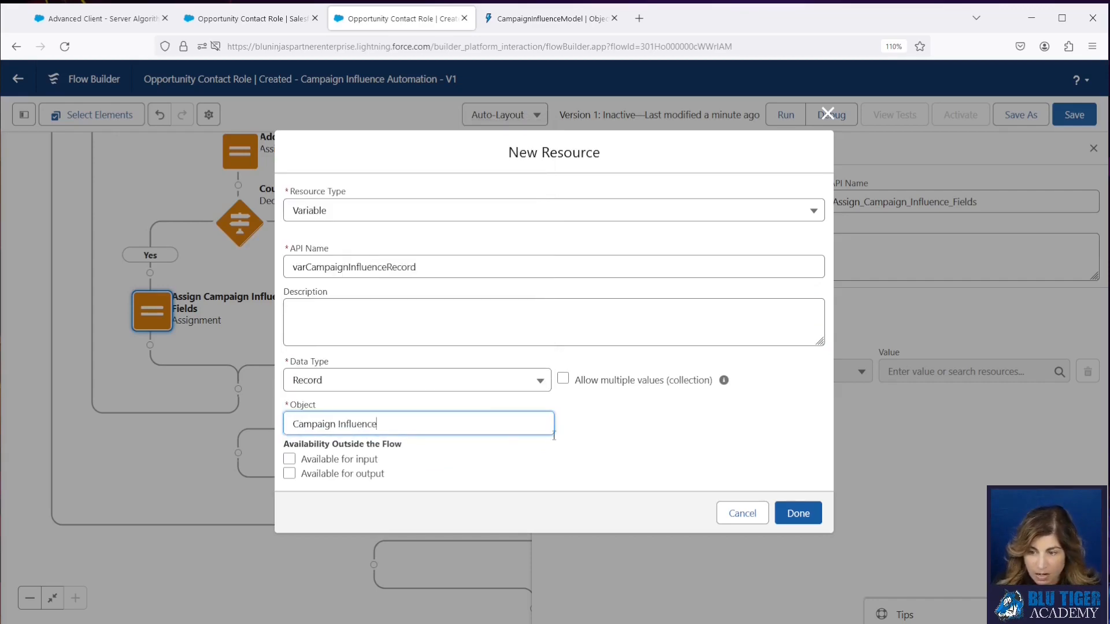
click(795, 514)
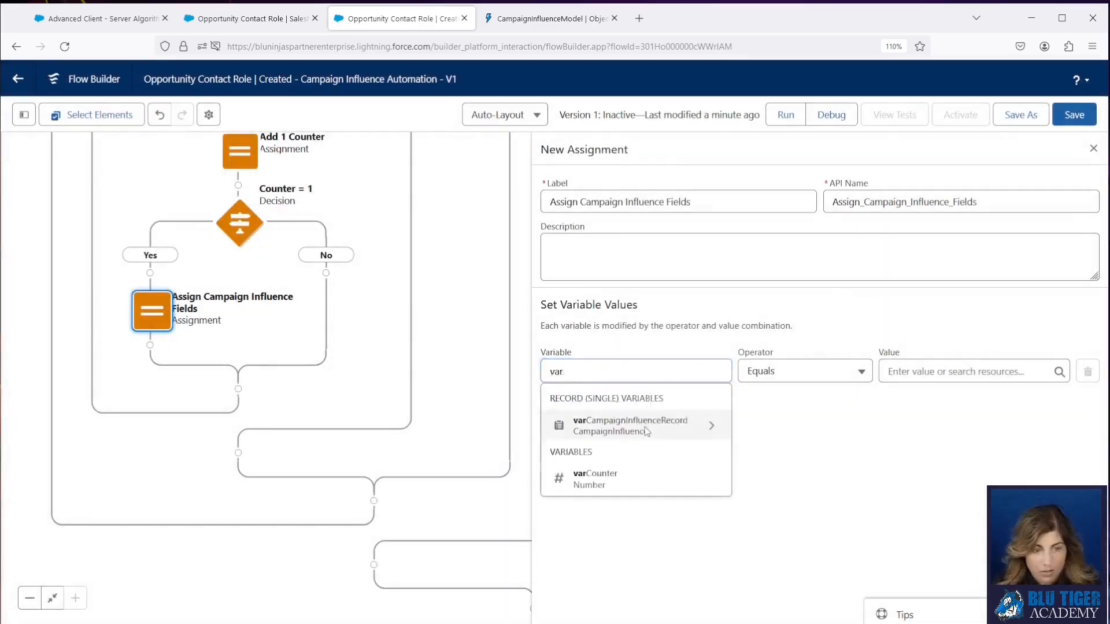
Choose the OpportunityId field of varCampaignInfluenceRecord as the assignment's first variable, replacing the whole-record selection.
click(648, 430)
click(387, 349)
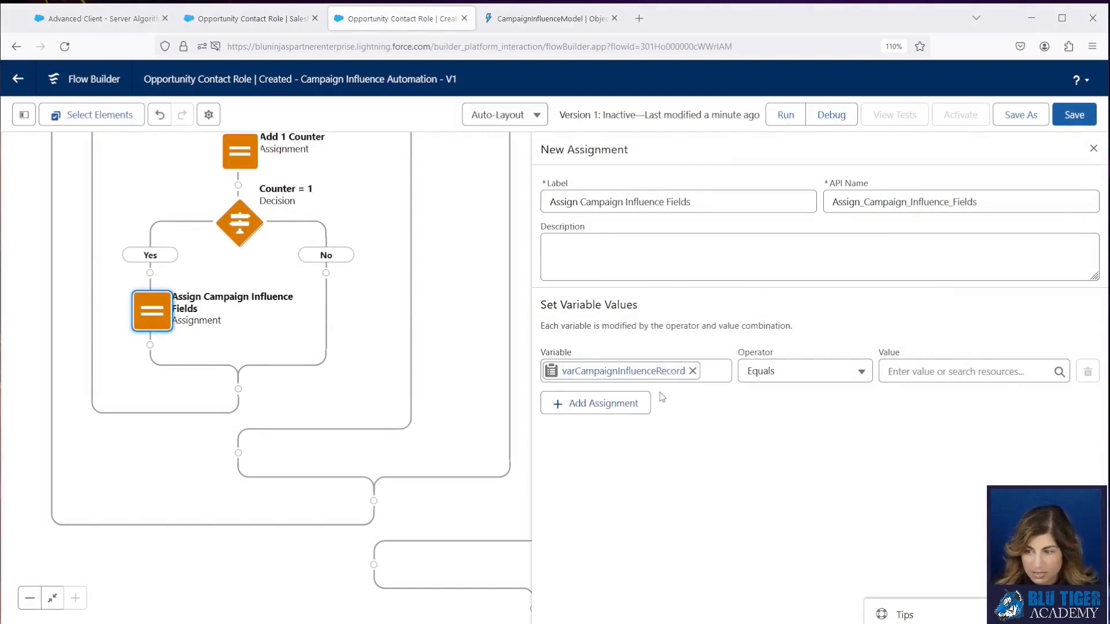
click(693, 372)
text(var)
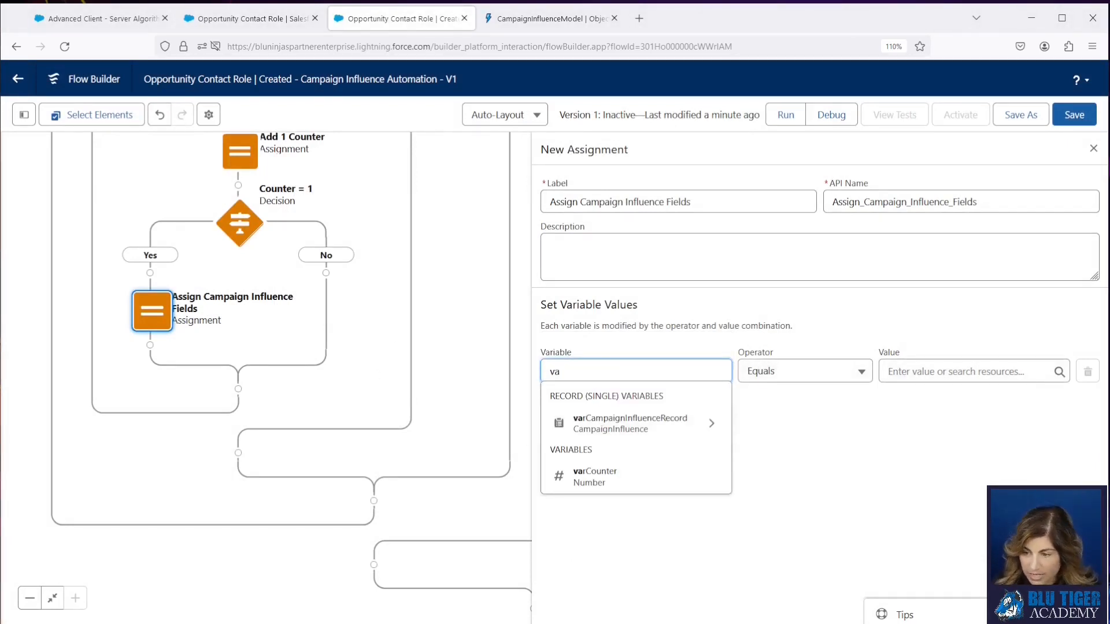
click(668, 421)
text(Opp)
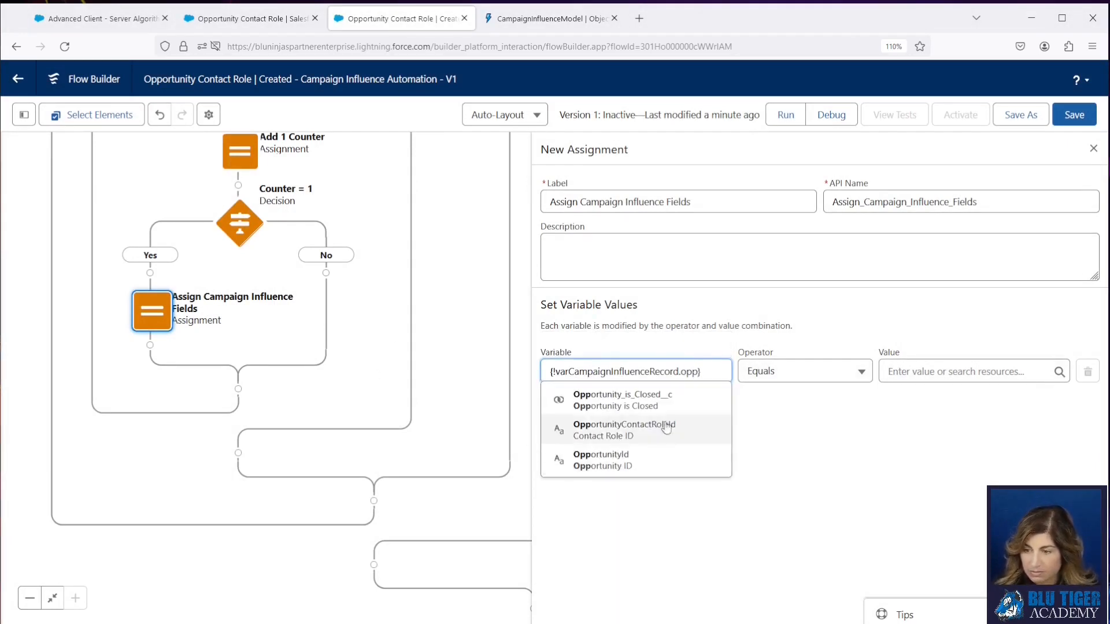
click(650, 461)
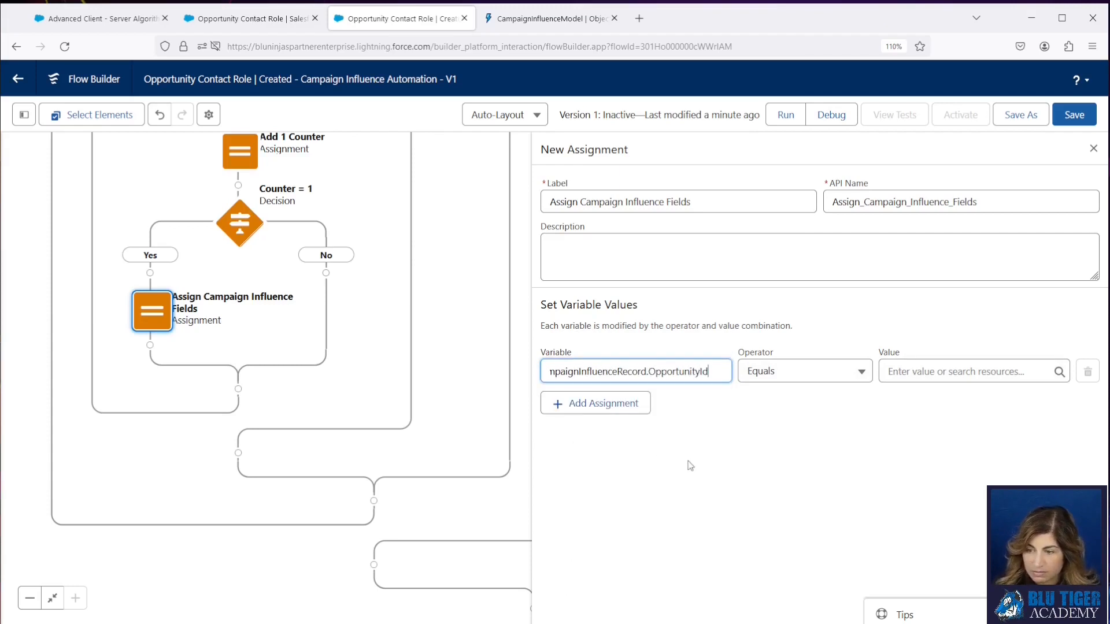
Set the assignment value for the OpportunityId field of varCampaignInfluenceRecord to the triggering $Record's OpportunityId.
click(925, 372)
text(rec)
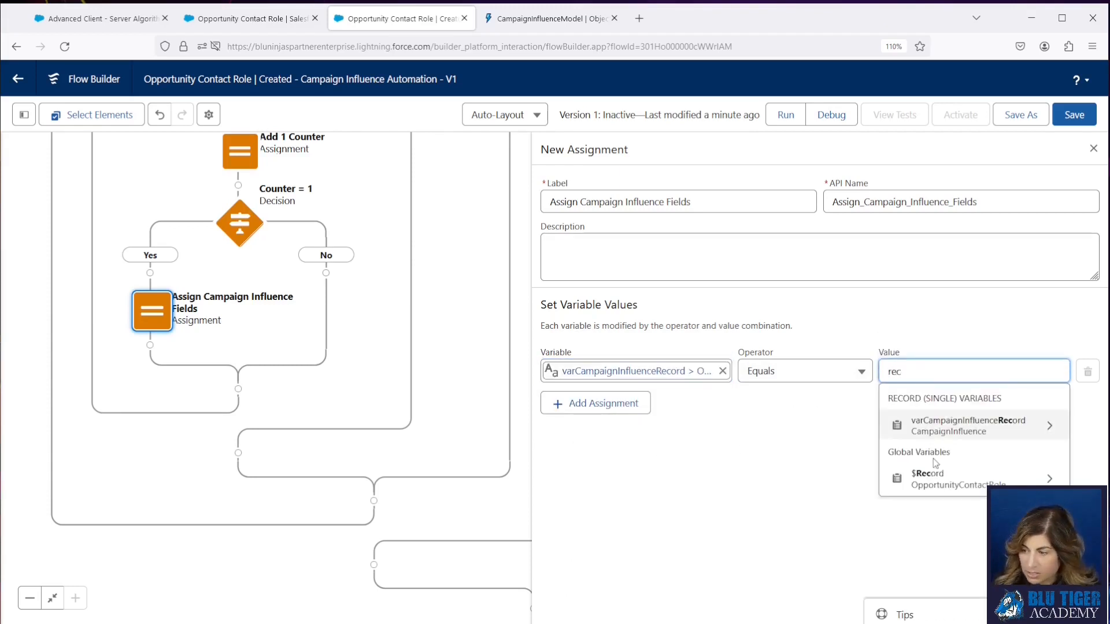
click(935, 480)
scroll(934, 485, down, 6)
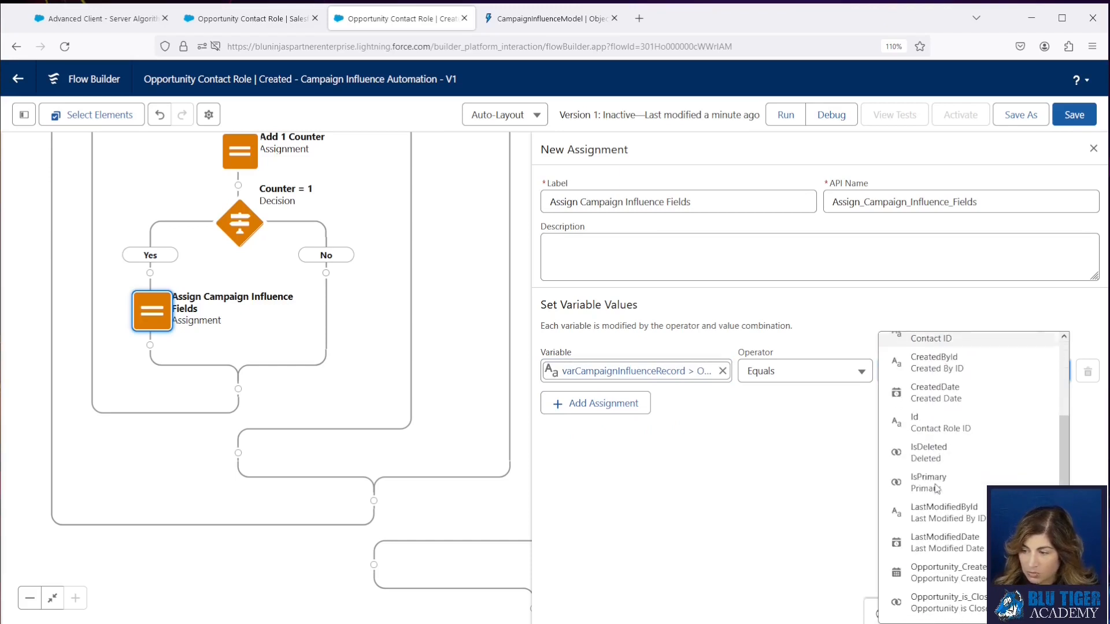
click(932, 517)
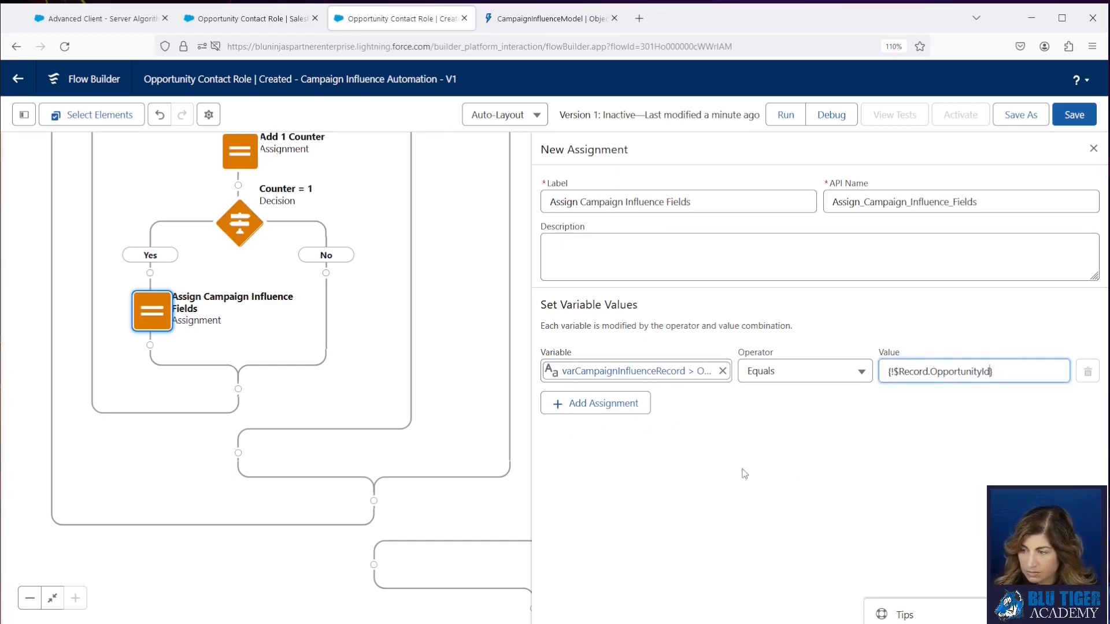
Add a second assignment row that sets varCampaignInfluenceRecord's ContactId equal to the triggering $Record's ContactId.
click(586, 404)
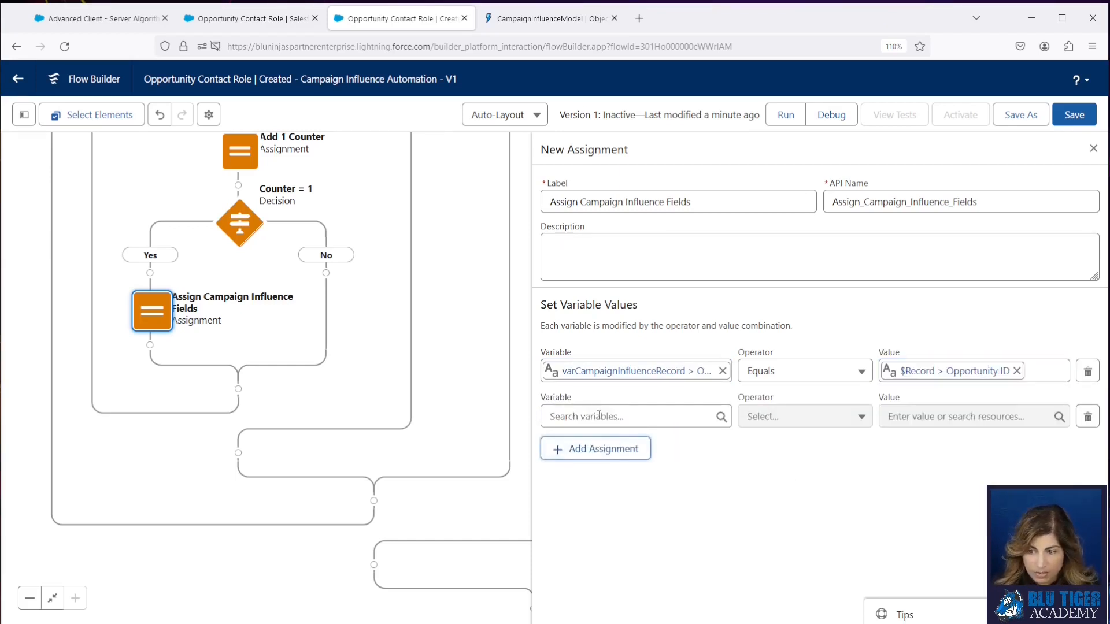
click(586, 416)
text(var)
click(630, 471)
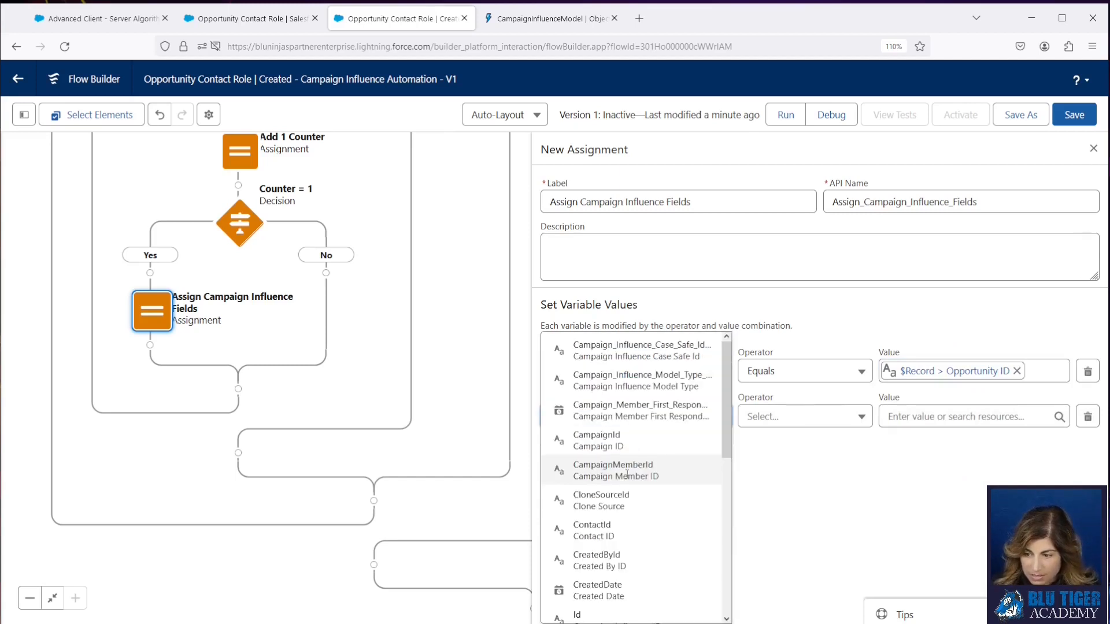
click(635, 529)
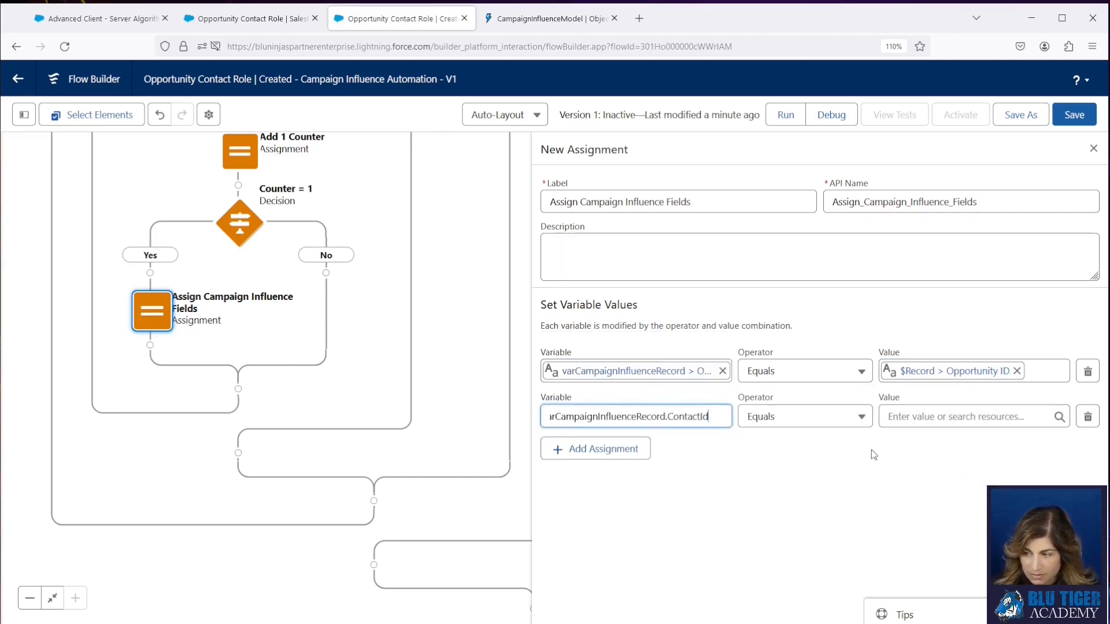
click(979, 418)
text(rec)
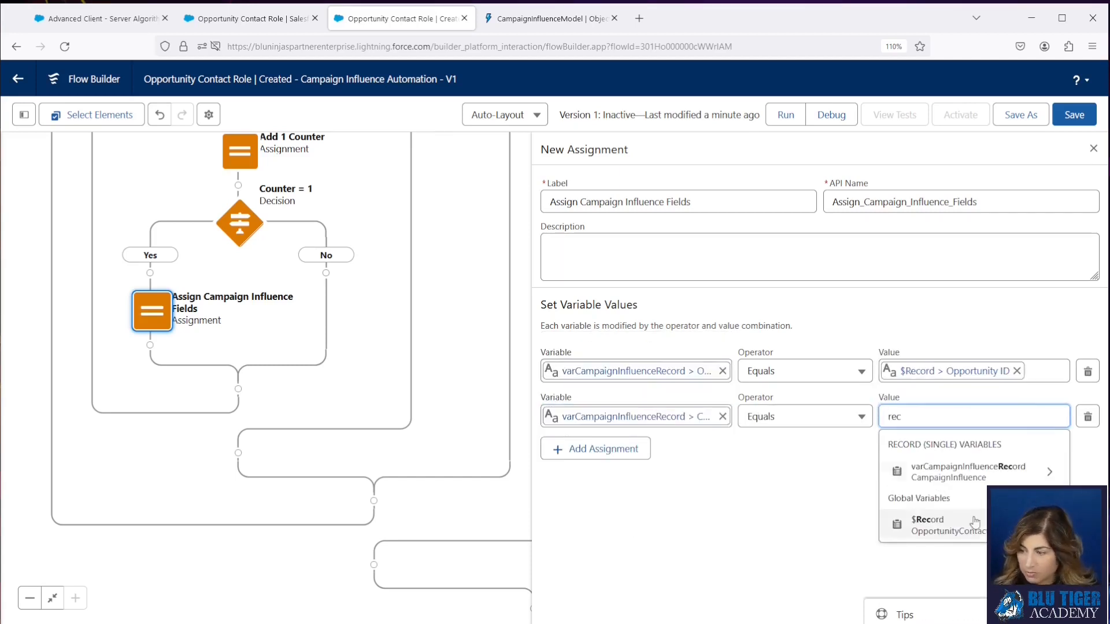
click(970, 529)
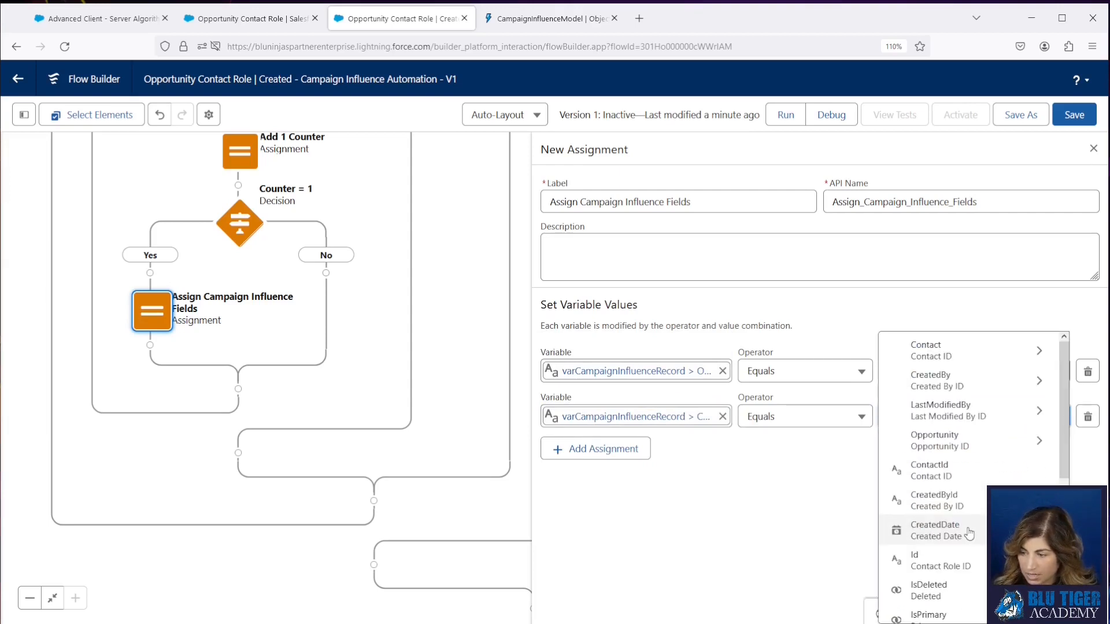
click(967, 485)
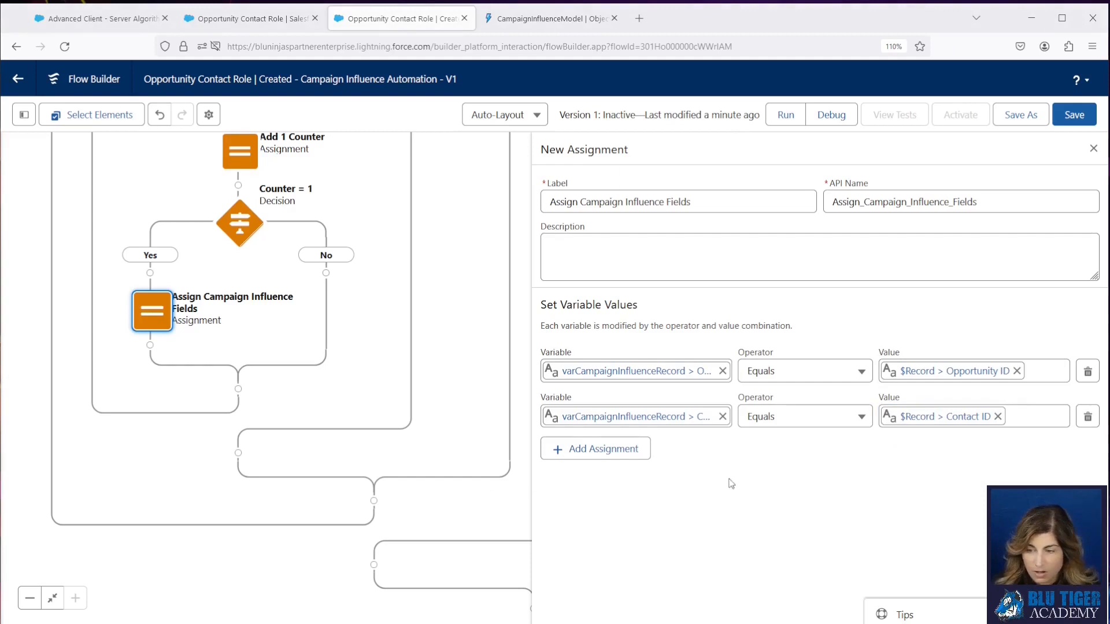
Add a third assignment row with the ModelId field of varCampaignInfluenceRecord as its variable.
click(614, 451)
click(614, 461)
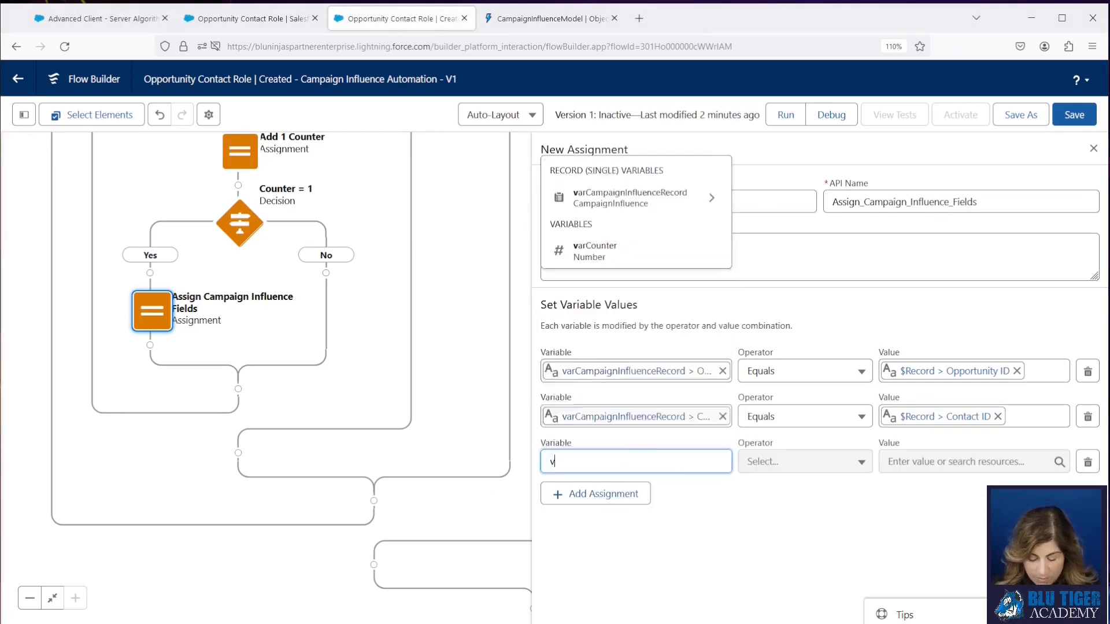
text(var)
click(630, 381)
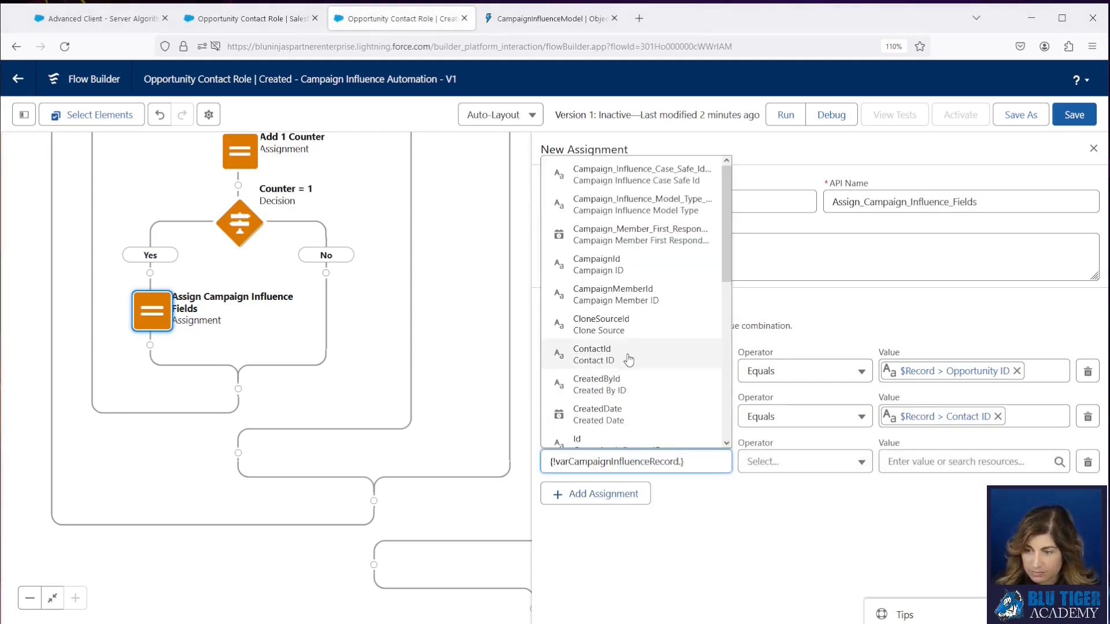
scroll(631, 341, down, 3)
scroll(631, 341, down, 2)
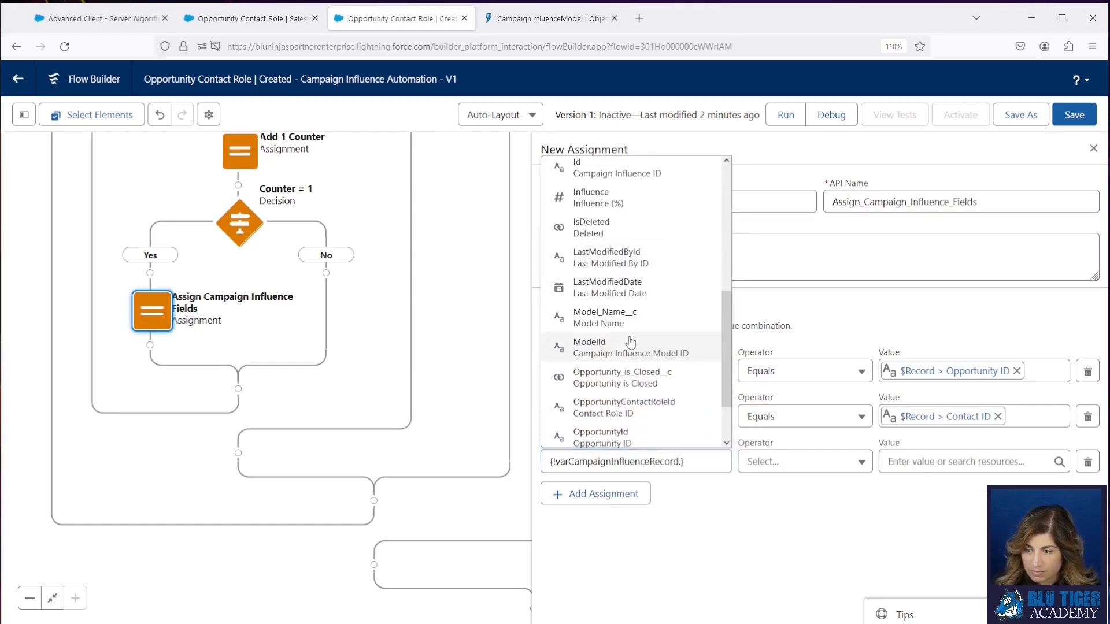
click(630, 346)
Set the ModelId row's value to the Id of the current item from Loop_Campaign_Influence_Models.
click(898, 462)
text(re)
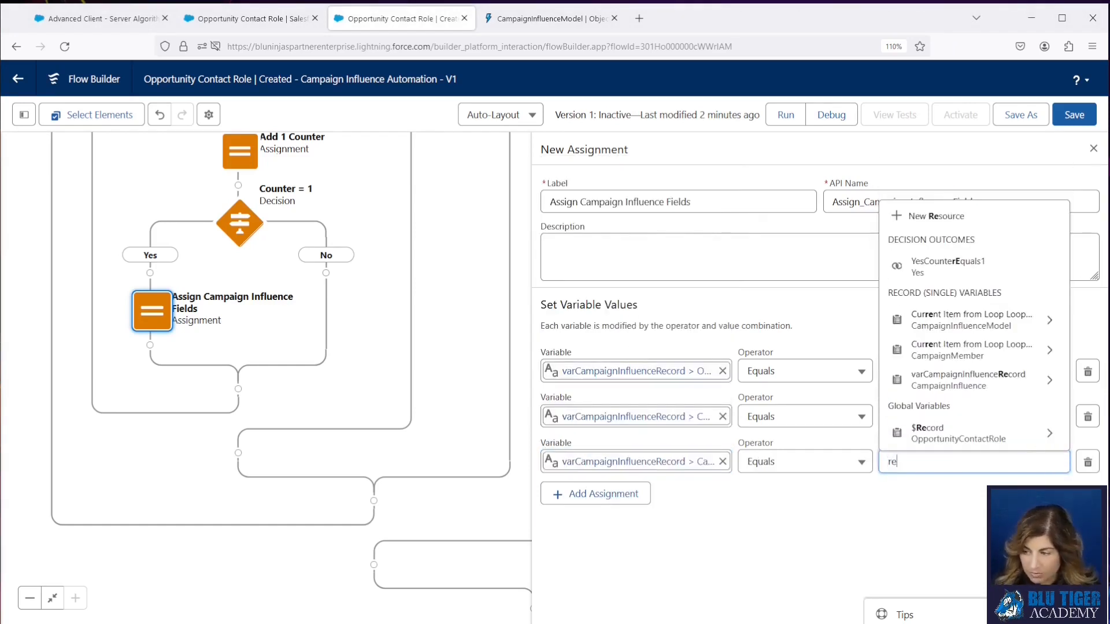
key(BackSpace)
key(BackSpace)
text(loop)
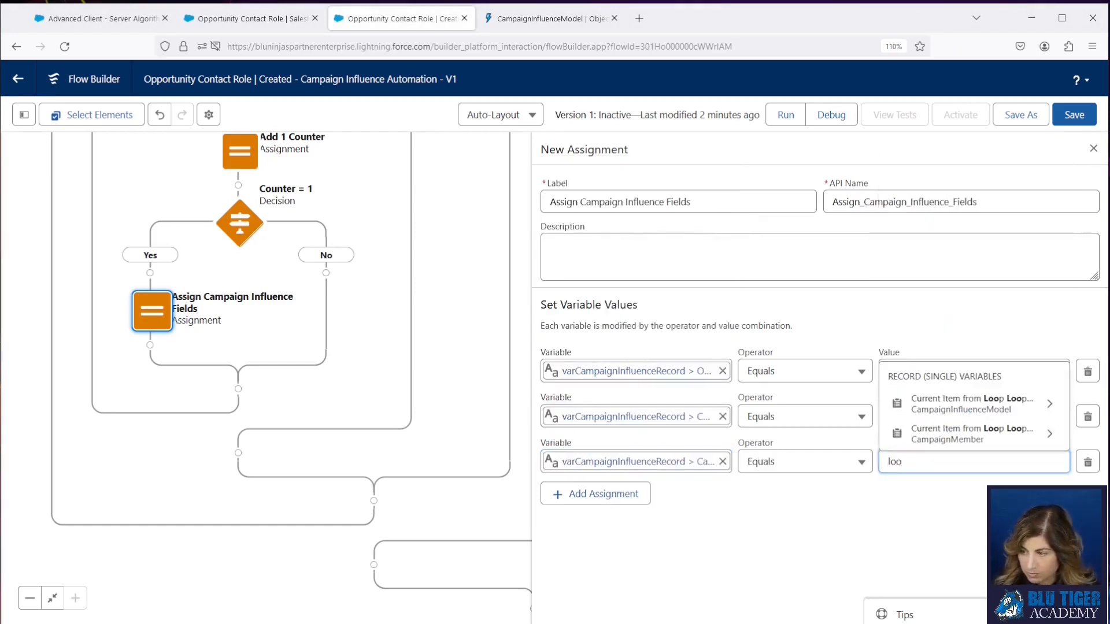
click(974, 401)
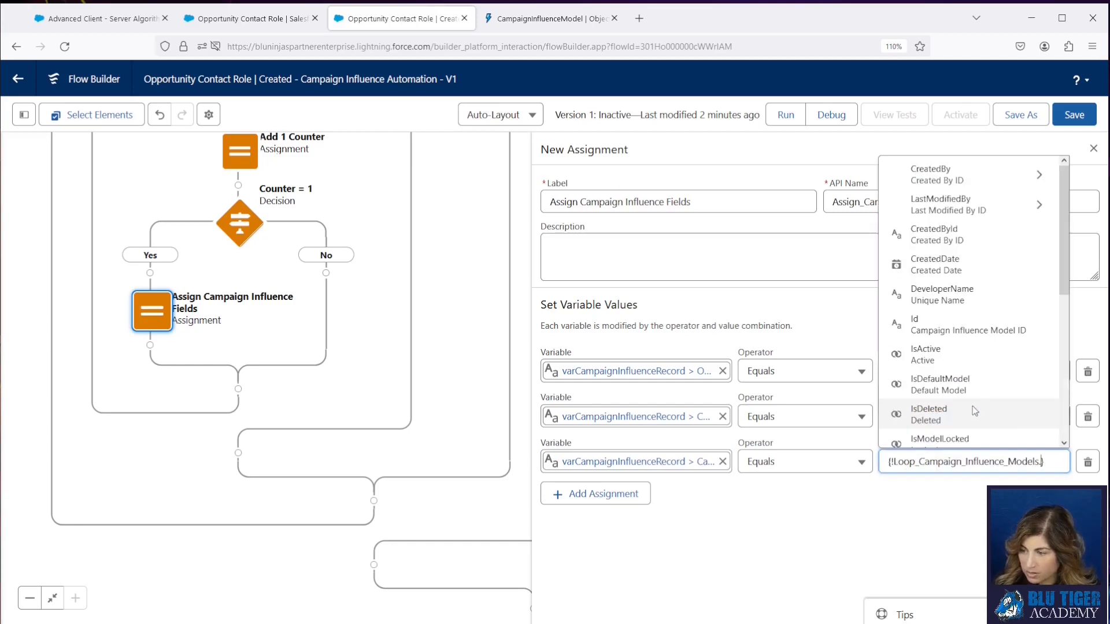
scroll(962, 368, down, 5)
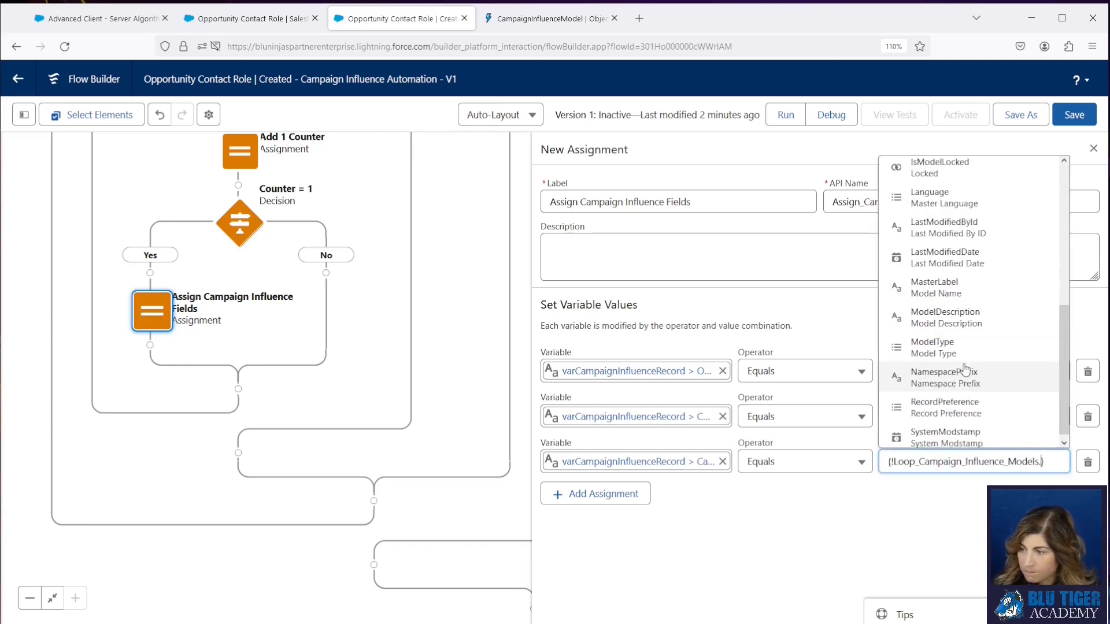
scroll(963, 368, up, 5)
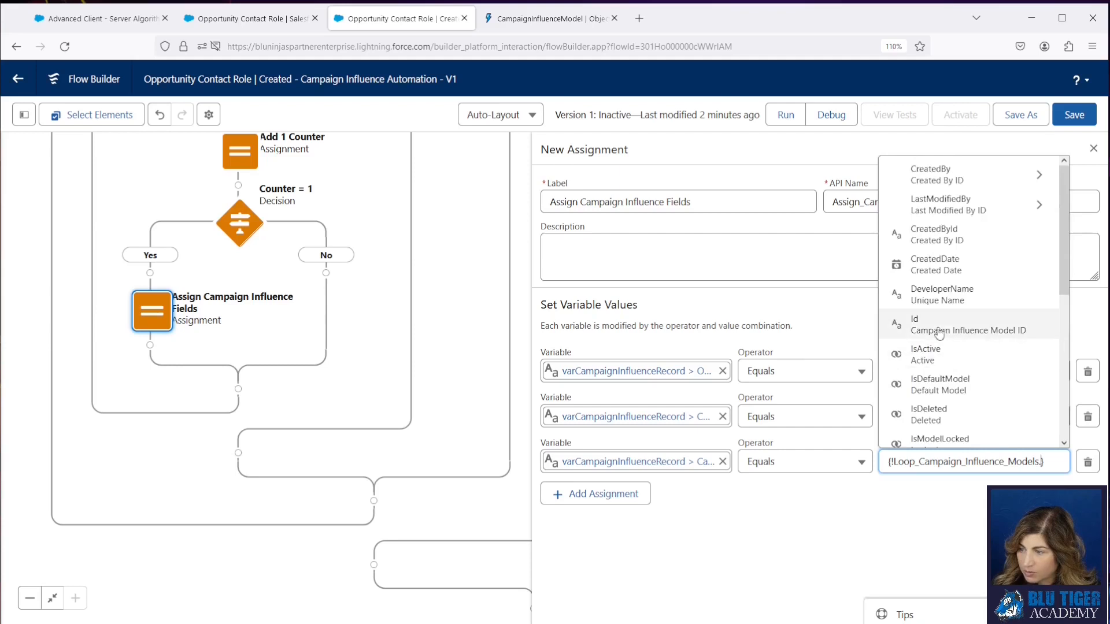
click(928, 325)
Add a fourth row assigning varCampaignInfluenceRecord's CampaignId from the current item of the Loop Campaign Members loop, and save the flow.
click(633, 496)
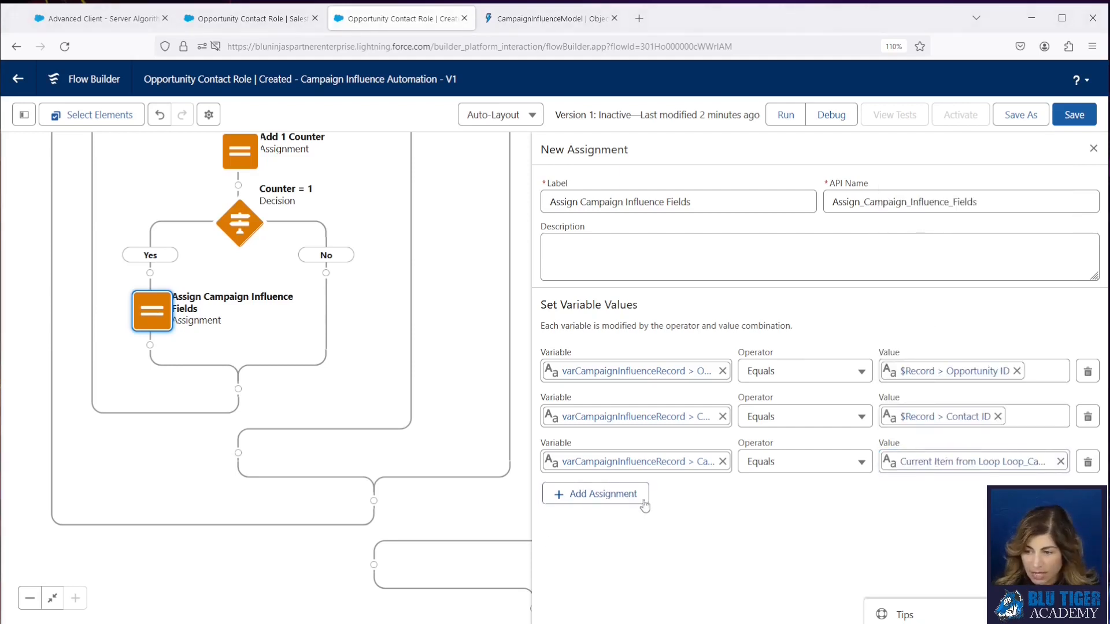
click(632, 507)
text(va)
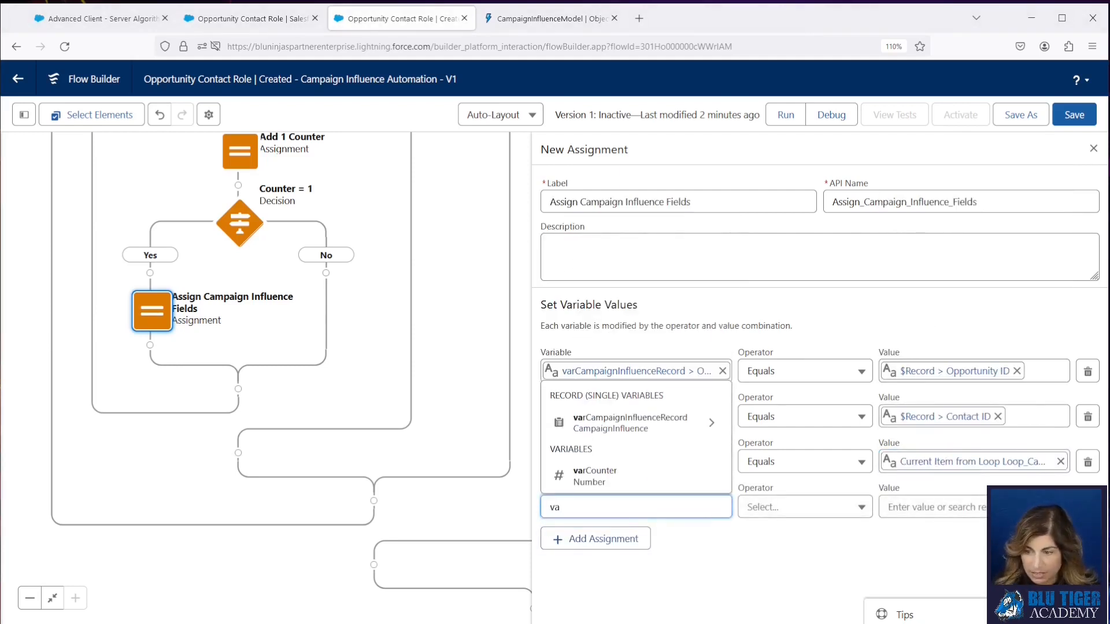
click(630, 423)
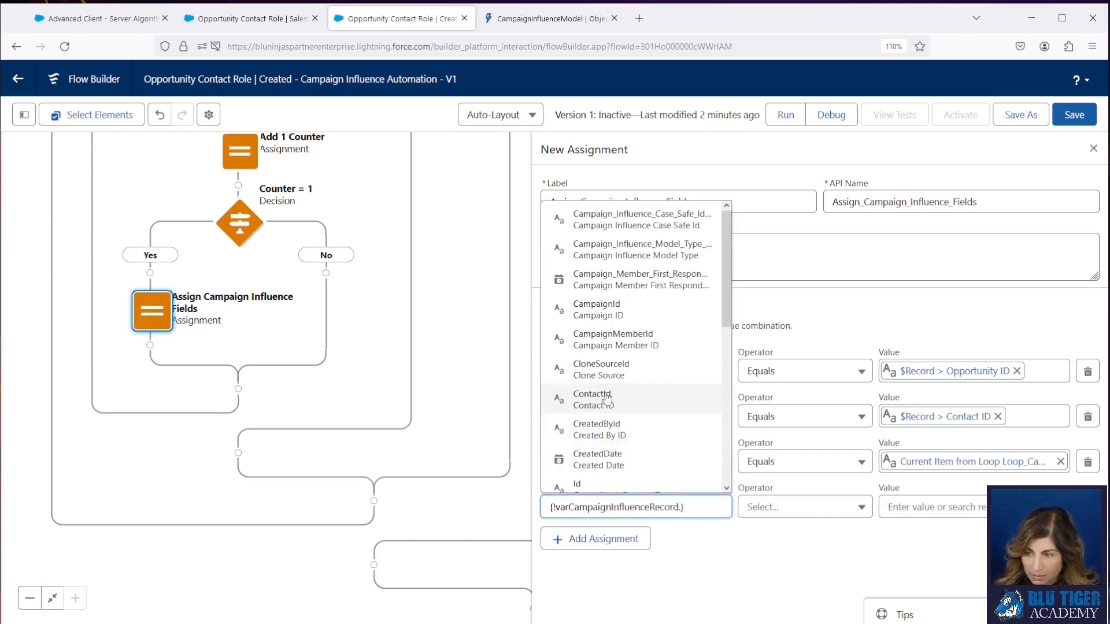
click(596, 309)
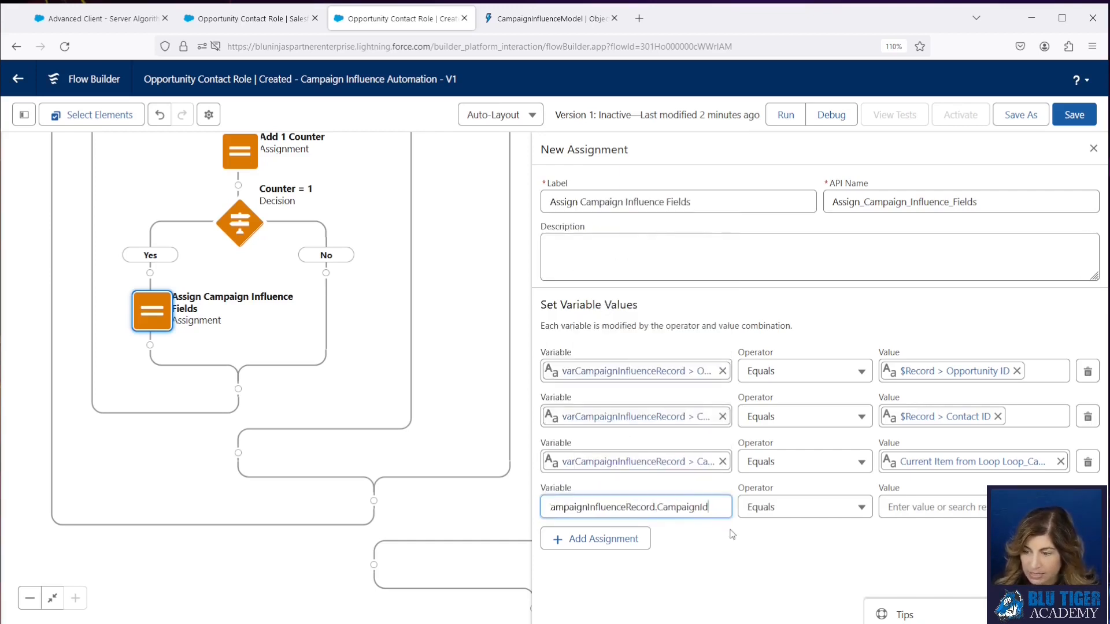
click(907, 507)
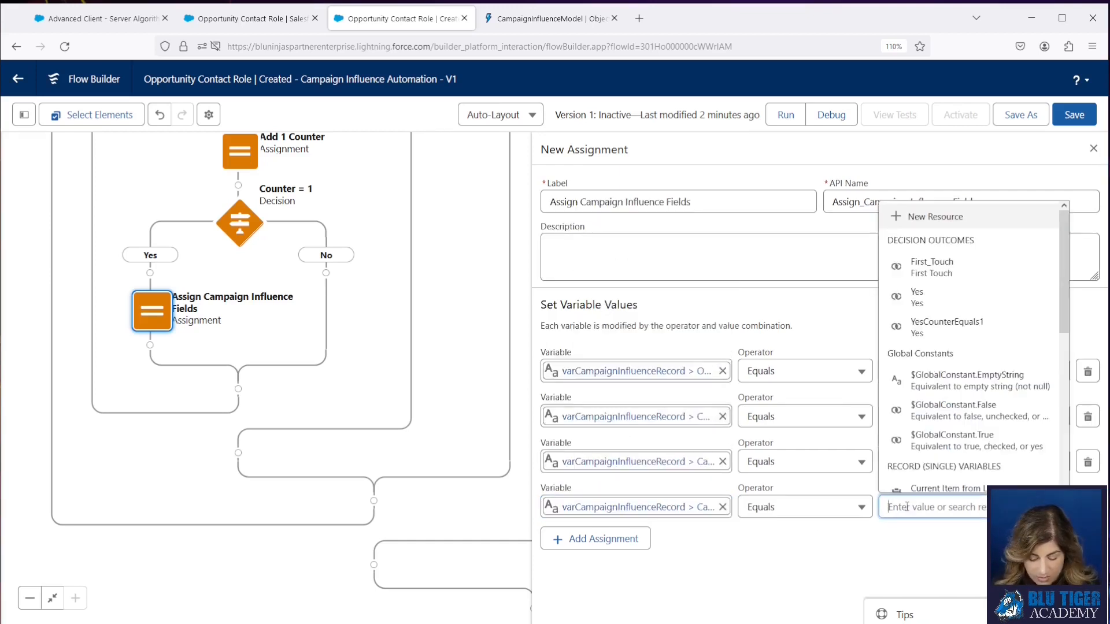
text(loop)
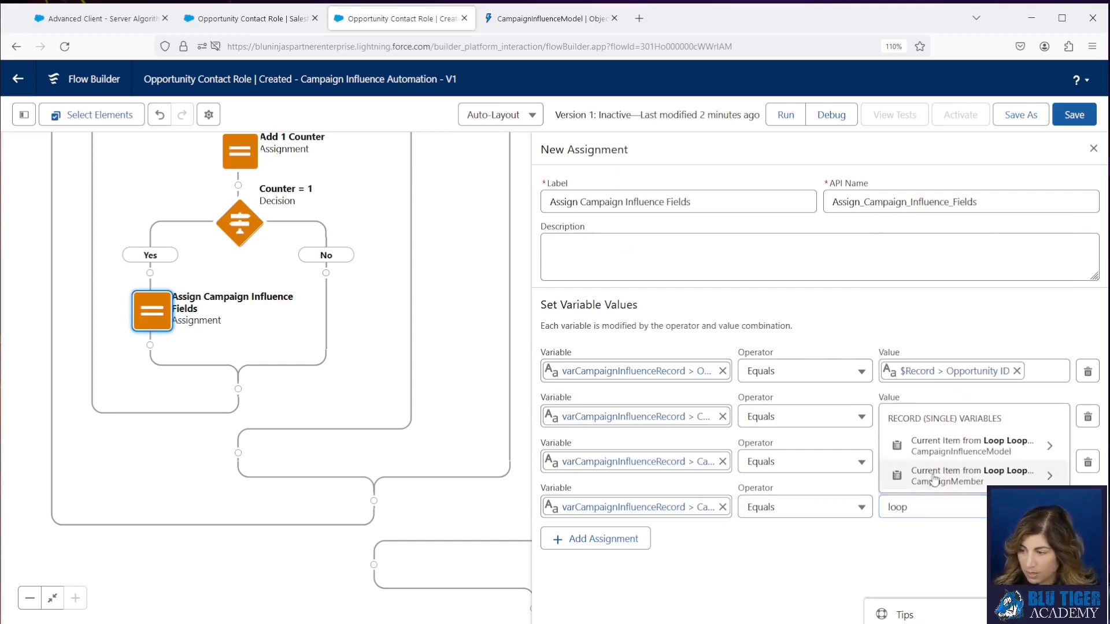
click(932, 477)
click(924, 431)
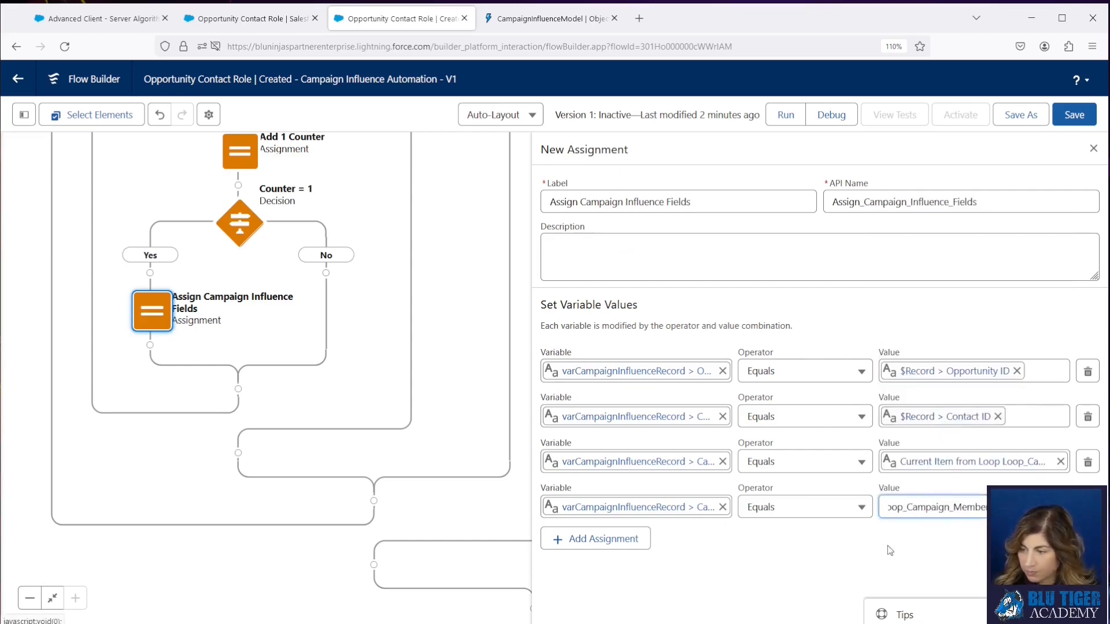
click(1074, 114)
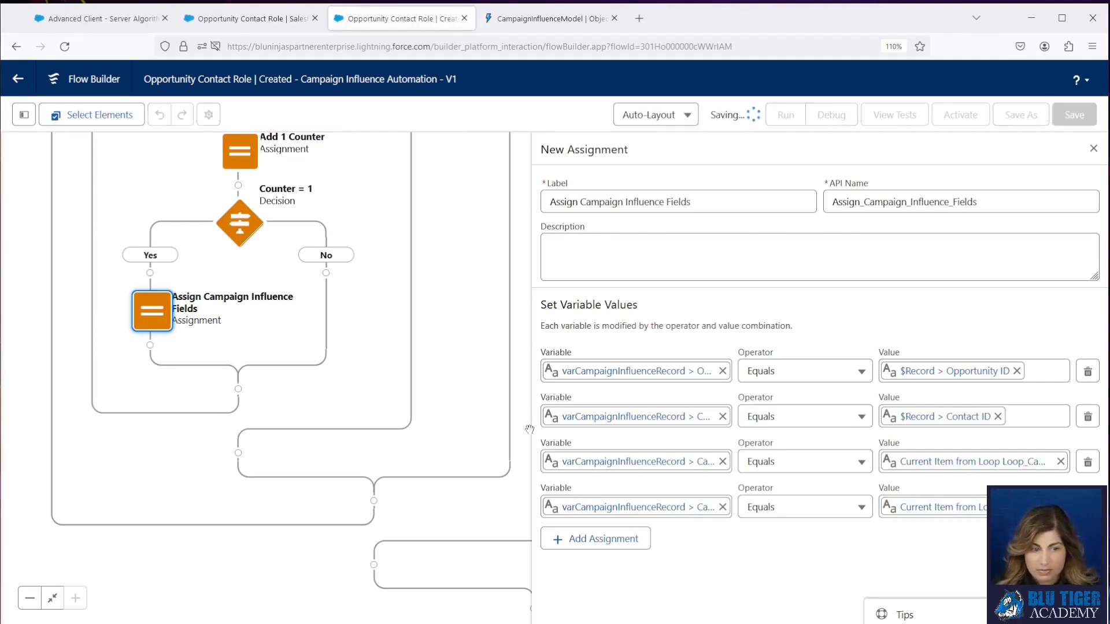
Add another Assignment element directly after Assign Campaign Influence Fields on the Yes path of the Counter = 1 decision.
drag(274, 268, 271, 387)
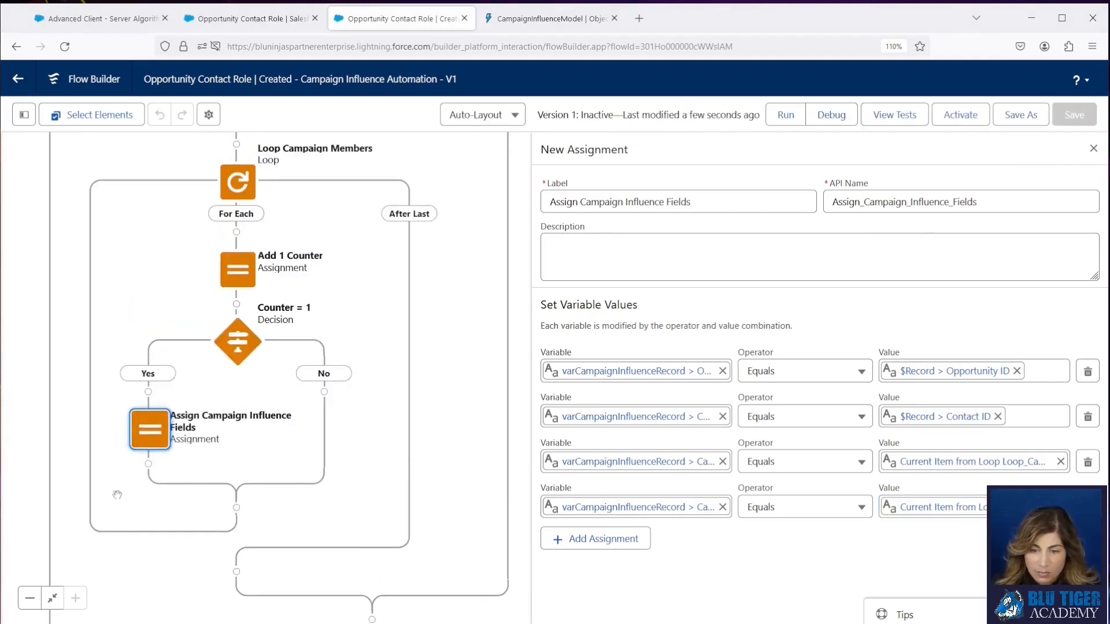
click(148, 465)
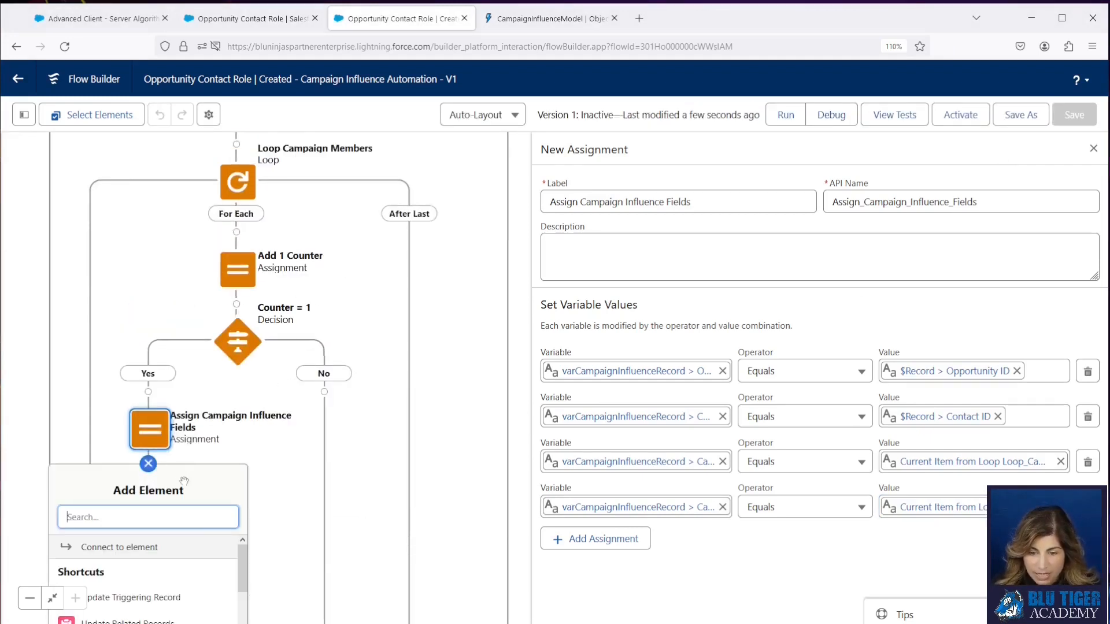
drag(285, 537, 288, 345)
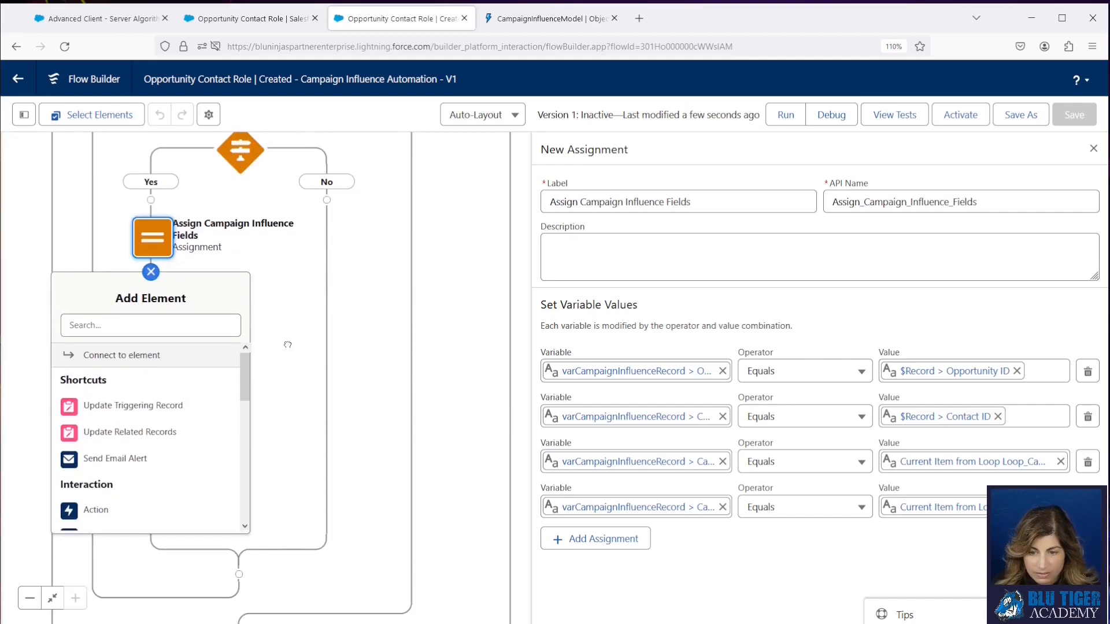
click(115, 328)
text(assign)
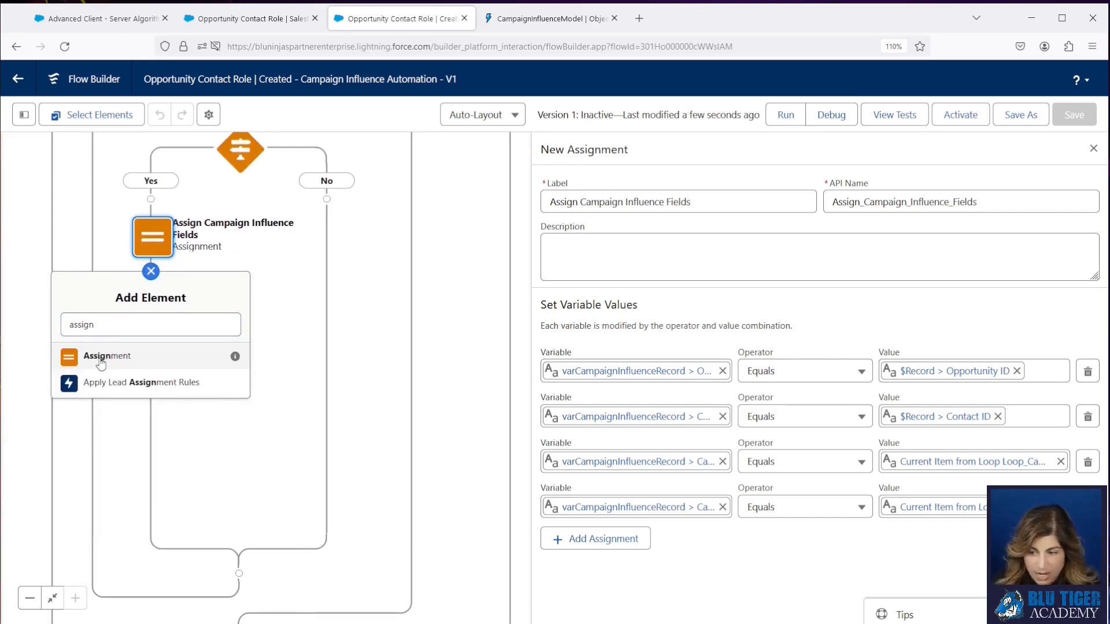
click(100, 360)
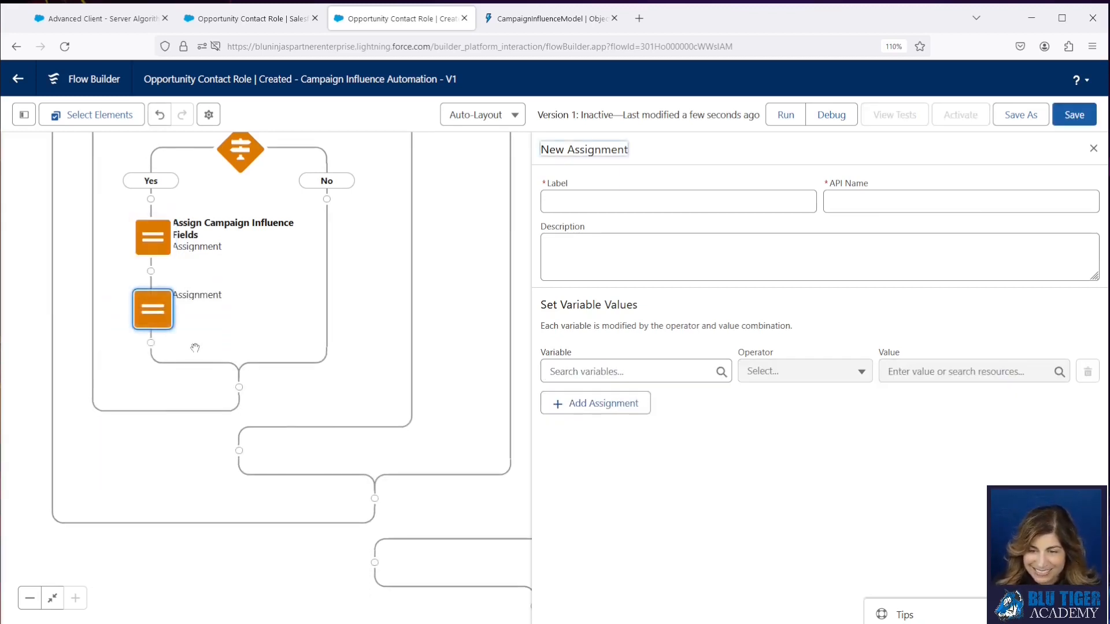
In the new assignment after Assign Campaign Influence Fields, start creating a variable resource named CollectCampaignInfluenceRecords.
click(159, 237)
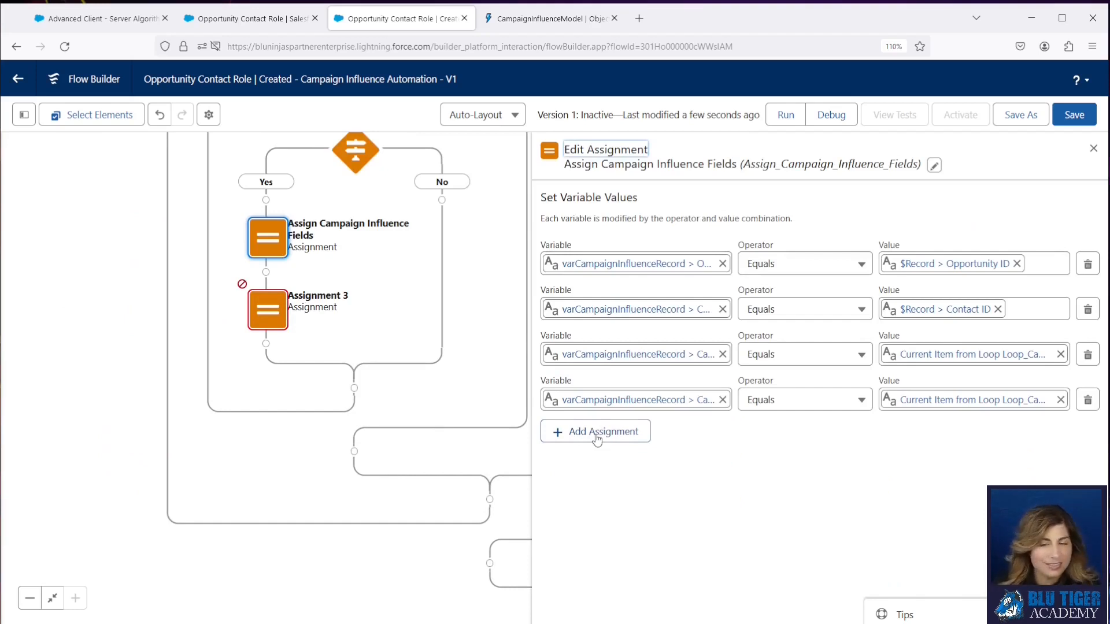
click(275, 322)
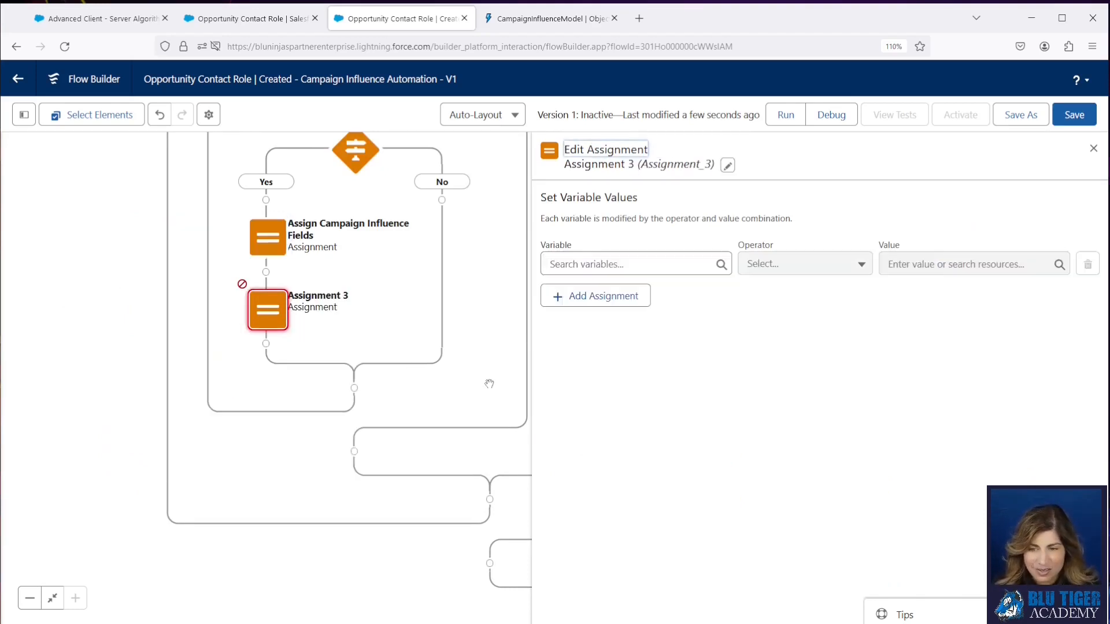
click(586, 274)
click(583, 294)
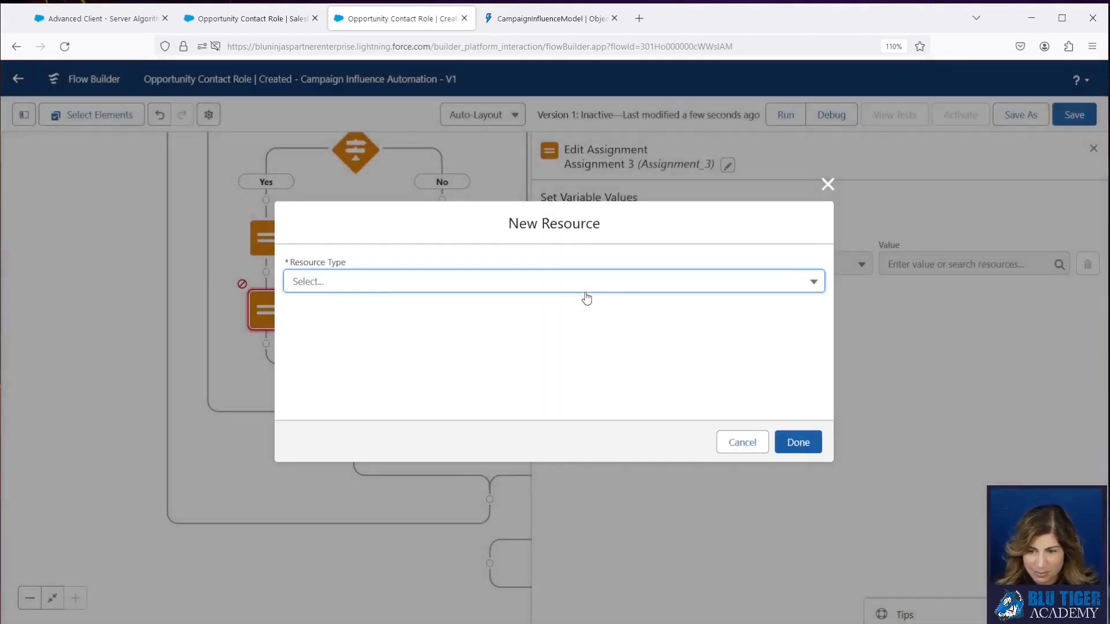
click(573, 286)
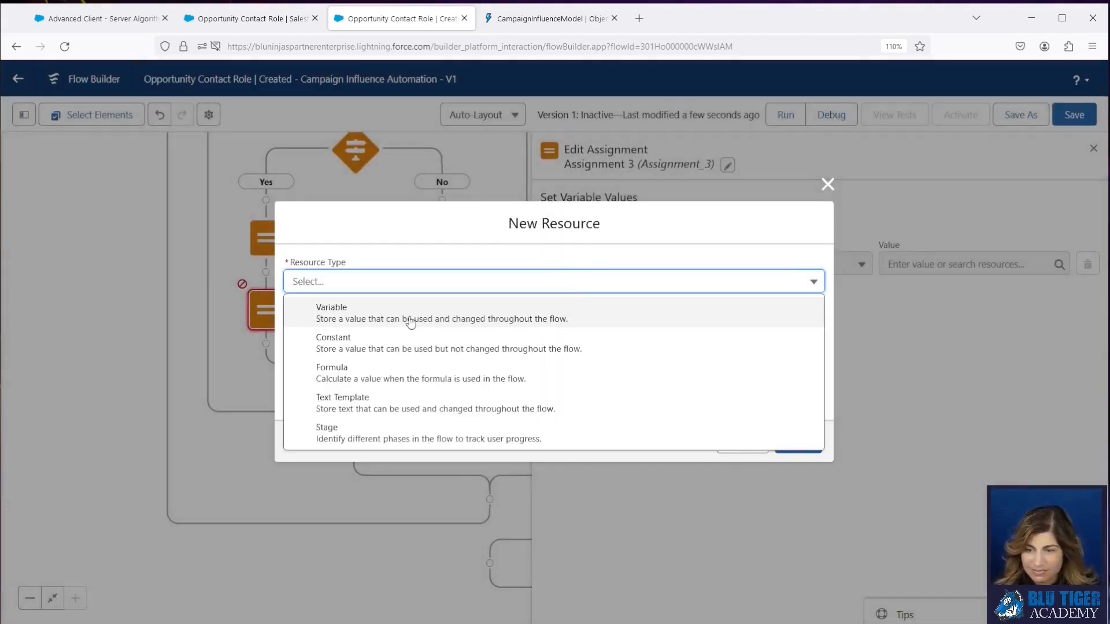
click(375, 318)
click(359, 315)
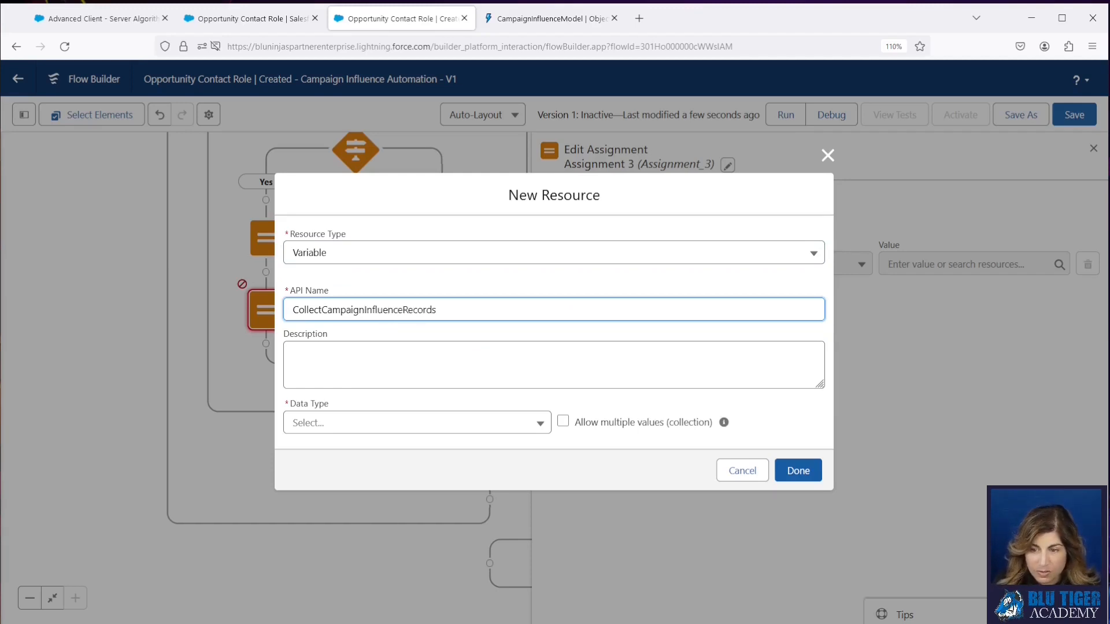
Define the variable as a Record collection allowing multiple values for the Campaign Influence object, and finish creating it.
click(347, 437)
click(339, 207)
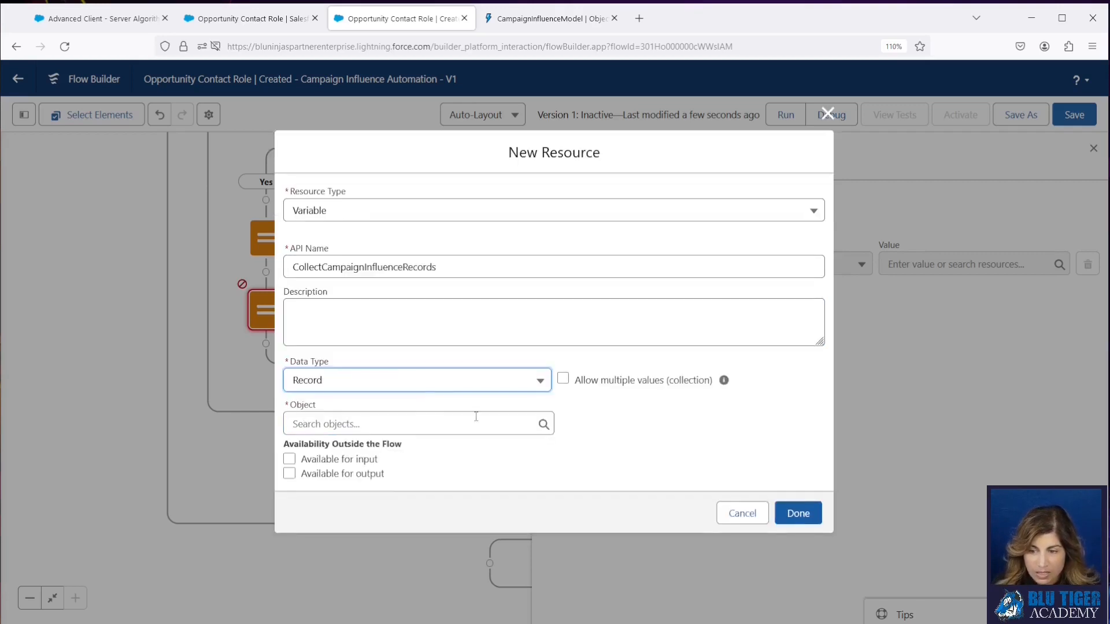
click(564, 380)
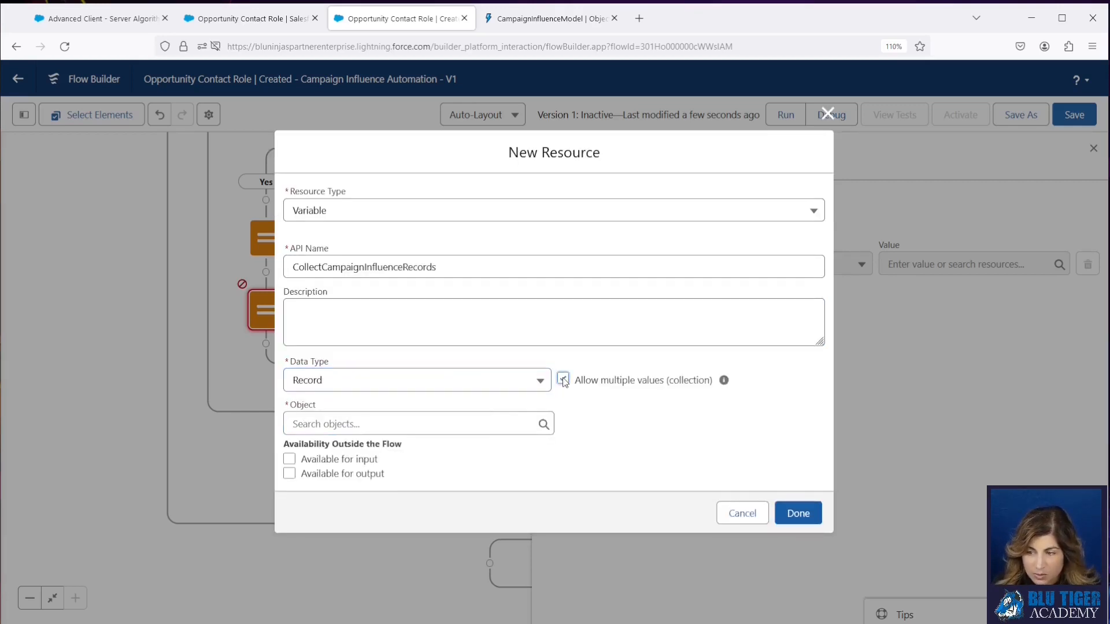
click(491, 430)
text(campaign)
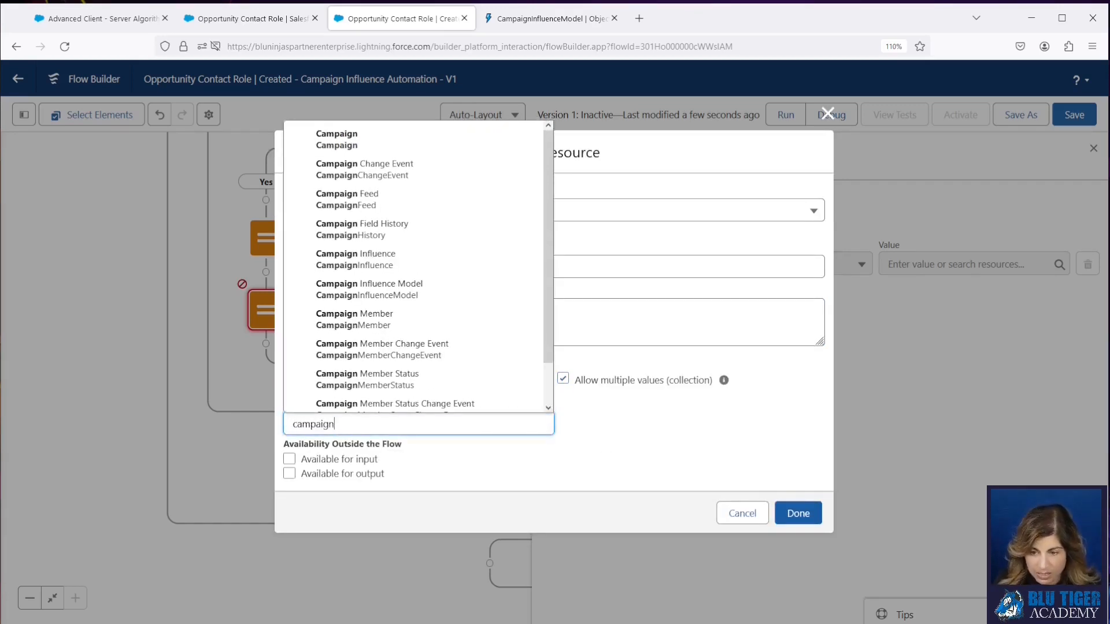
click(359, 258)
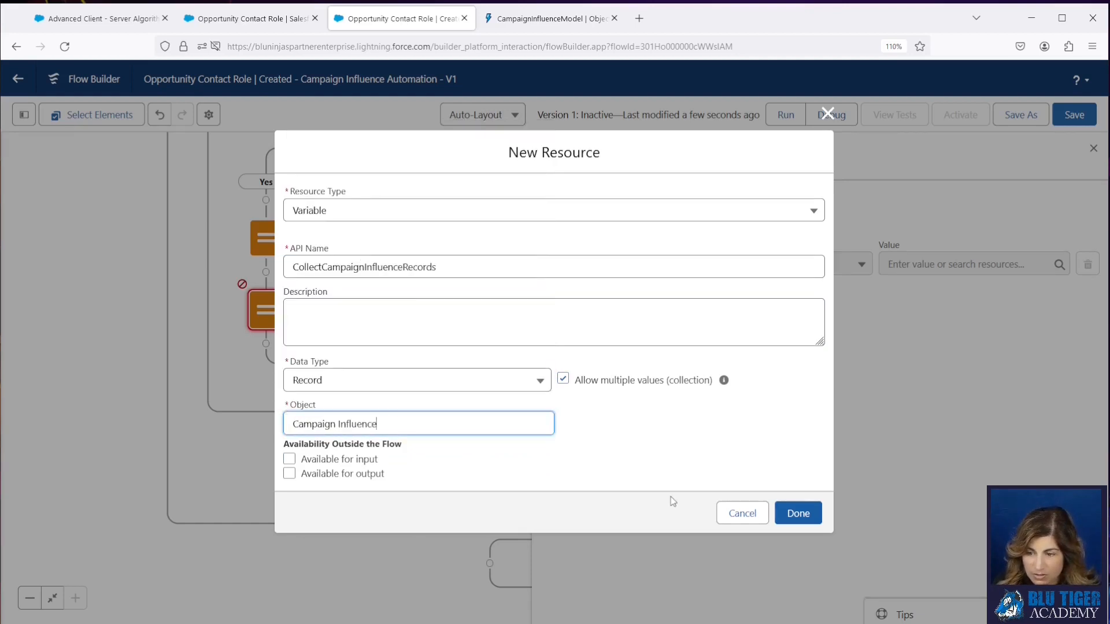
click(699, 446)
click(804, 510)
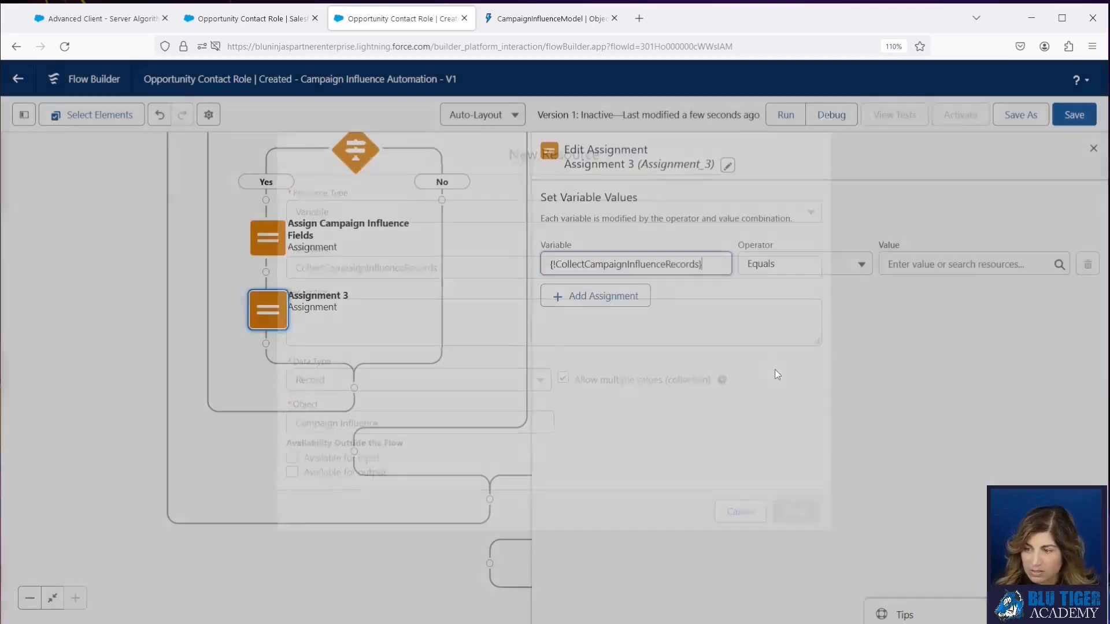
Set the assignment to add varCampaignInfluenceRecord to CollectCampaignInfluenceRecords, save the flow and close the assignment.
click(791, 275)
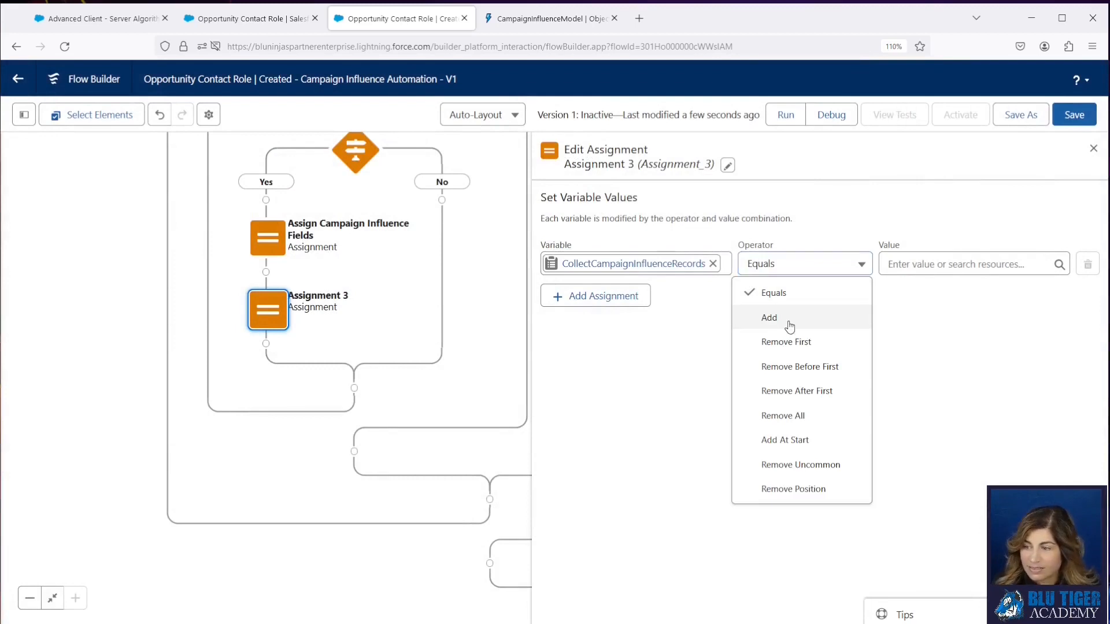
click(788, 320)
click(927, 265)
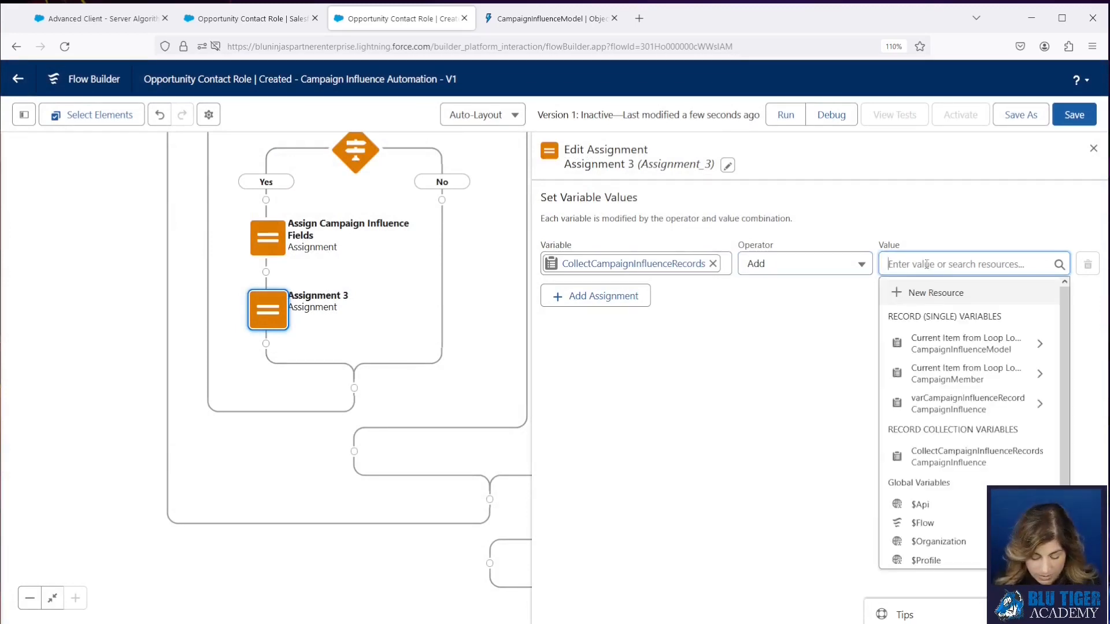
text(var)
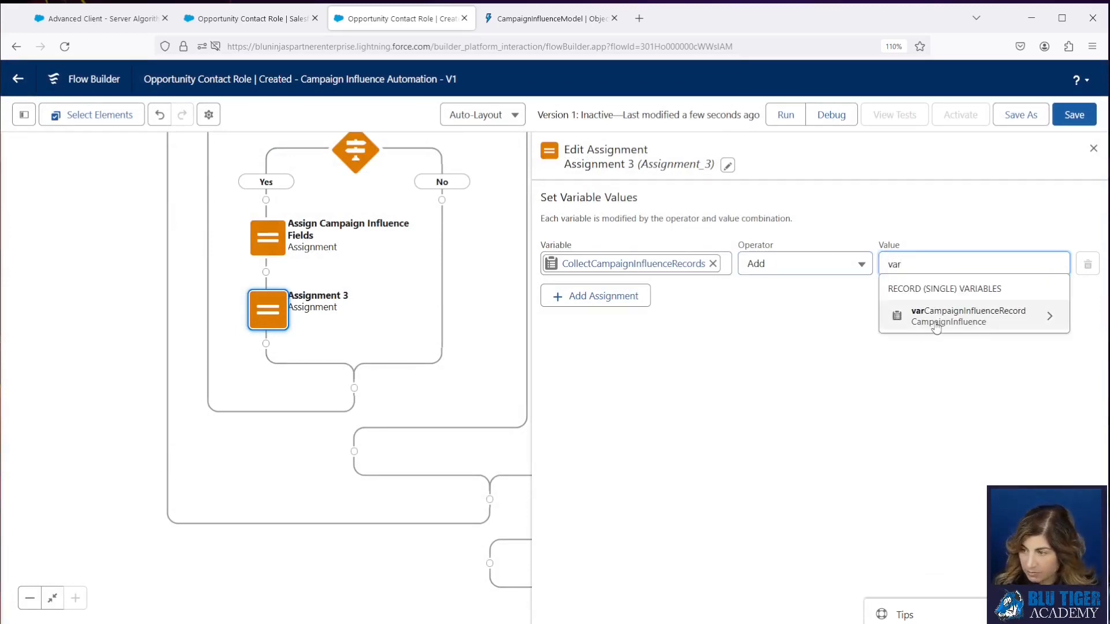
click(936, 321)
key(BackSpace)
click(936, 318)
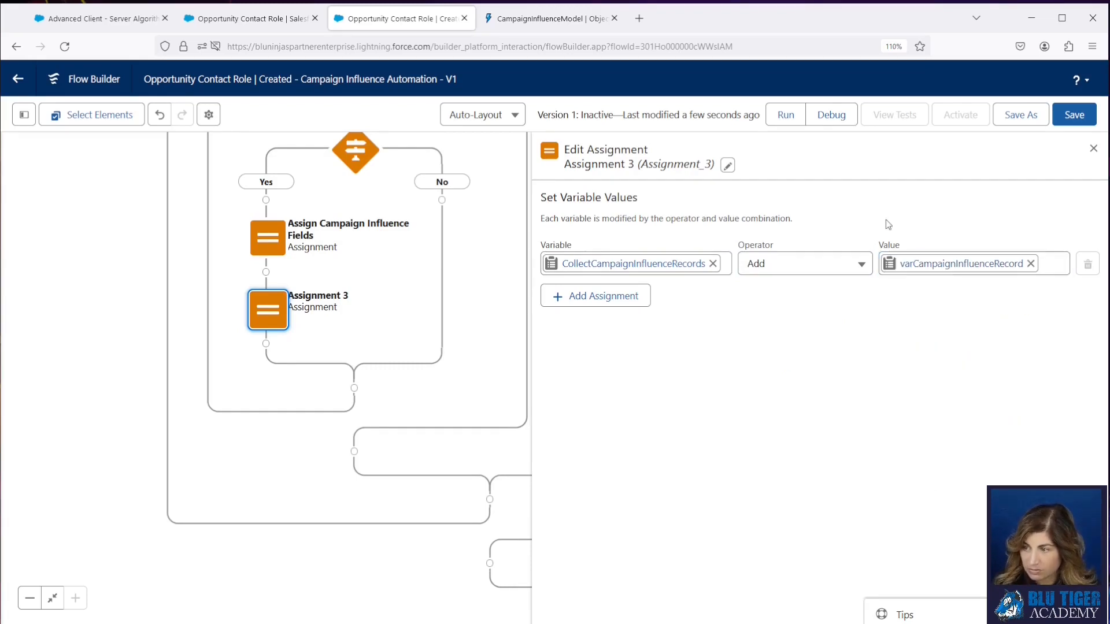
click(1074, 115)
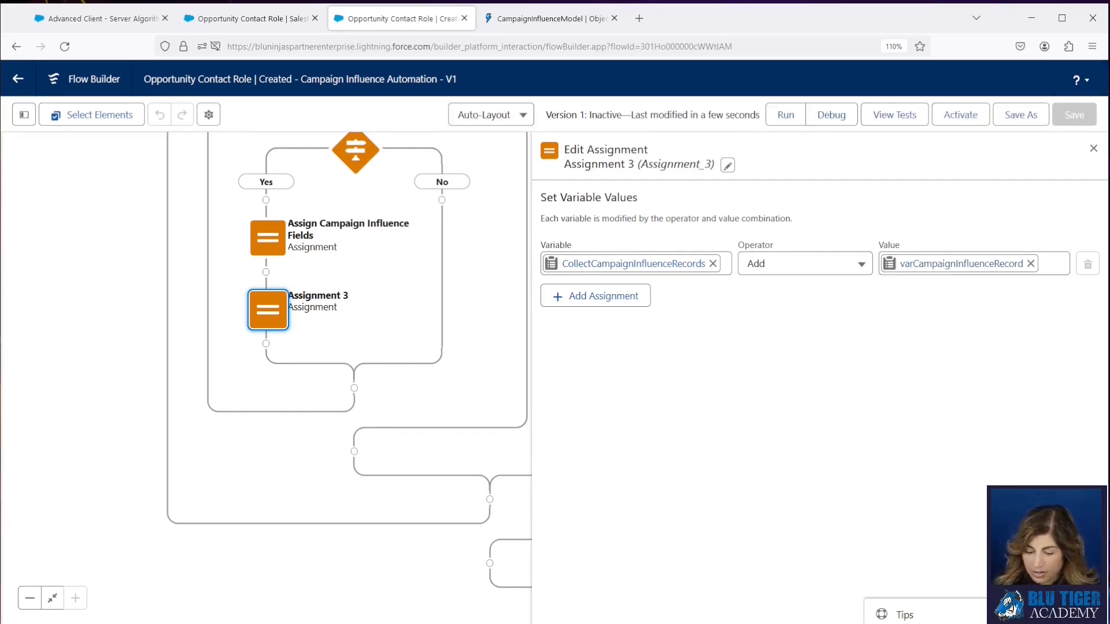
click(1093, 148)
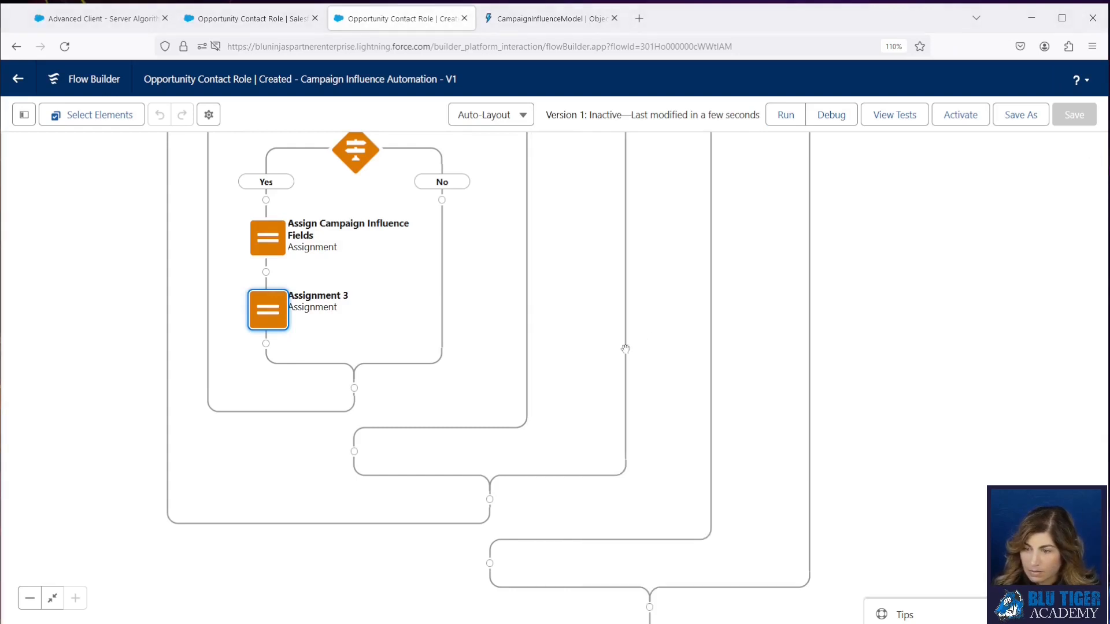
Relabel Assignment 3 as Add to Collection with the matching API name Add_to_Collection, and save the flow.
drag(654, 292, 630, 623)
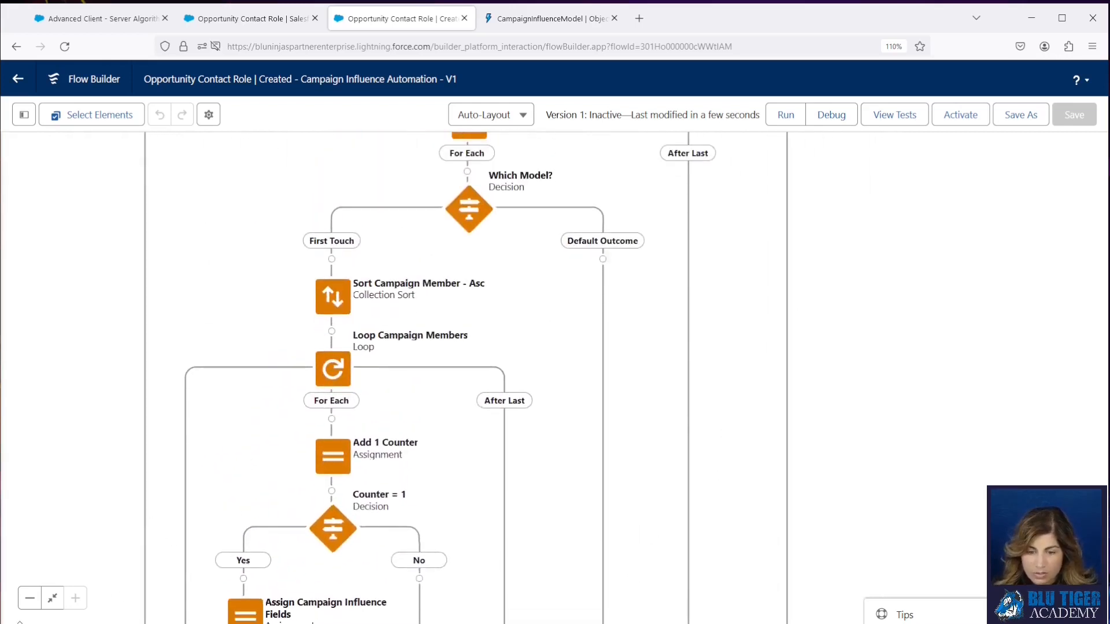
click(30, 598)
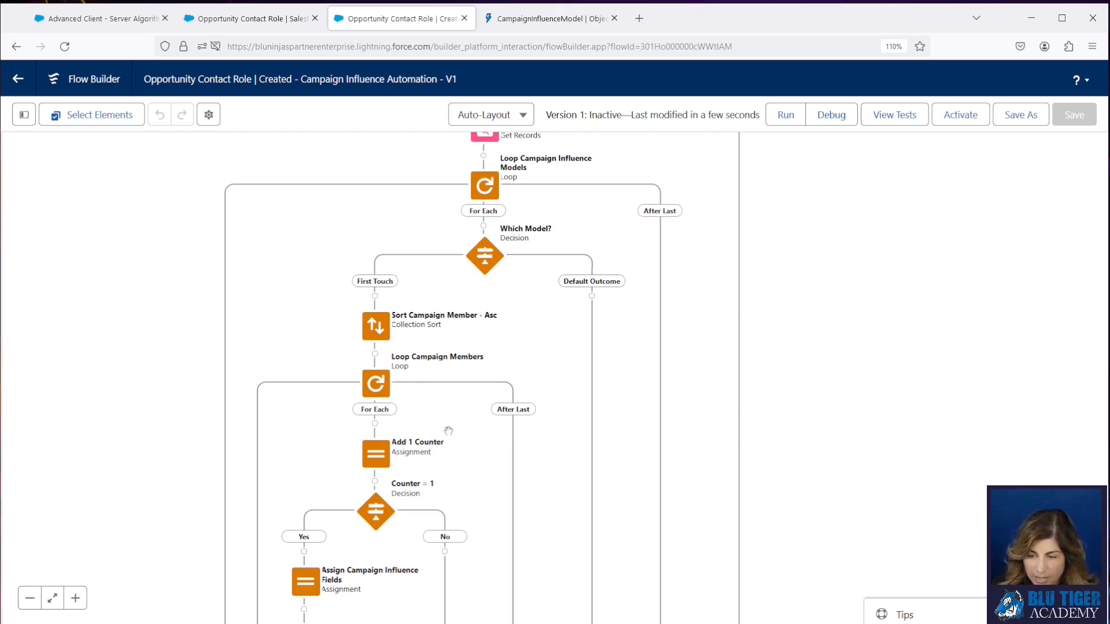
scroll(458, 435, down, 2)
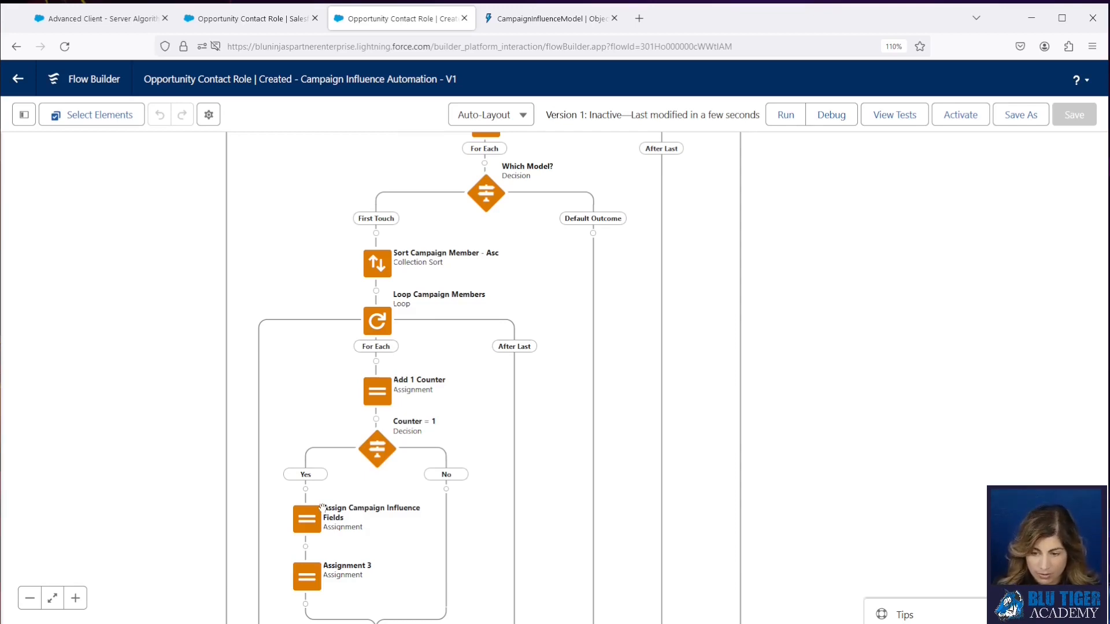
double_click(314, 583)
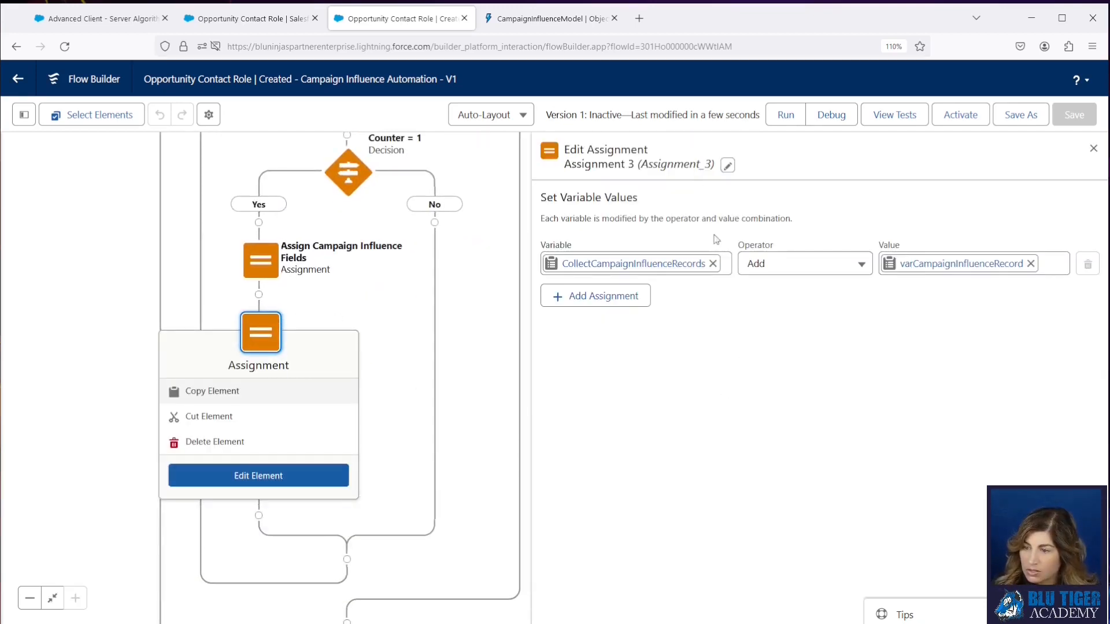
click(727, 166)
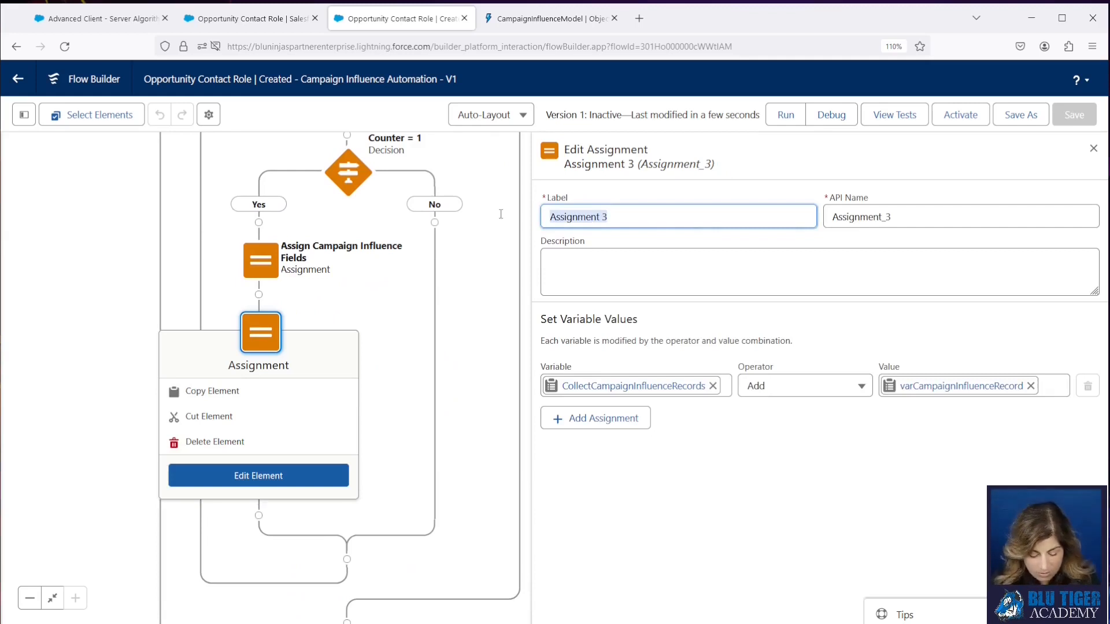
text(Add to Collect)
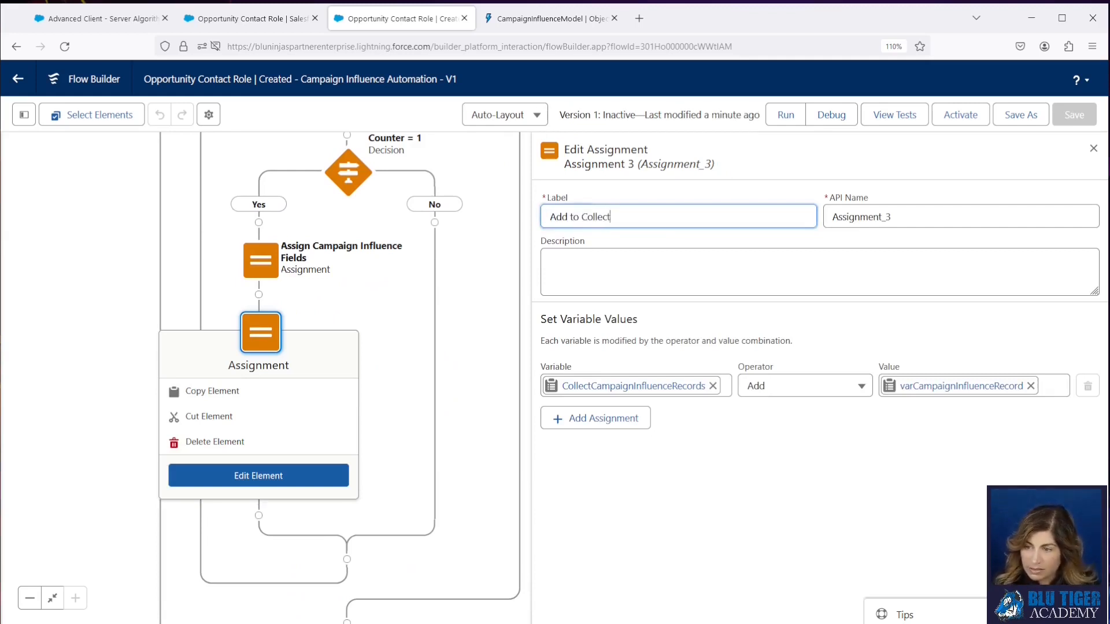
text(ion)
key(Tab)
key(BackSpace)
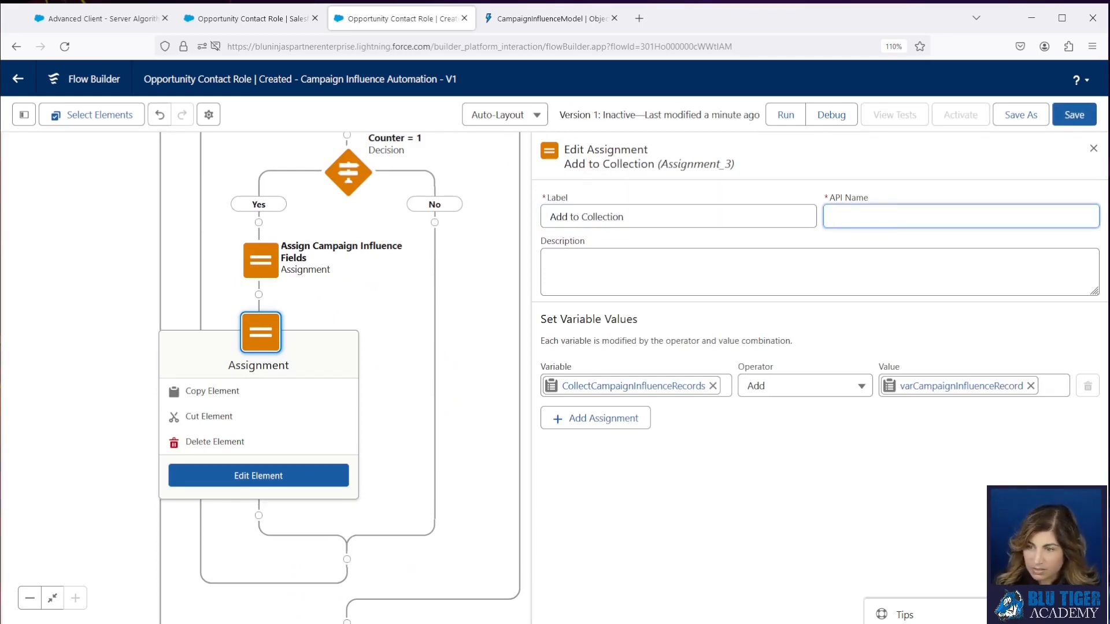
click(632, 219)
key(Tab)
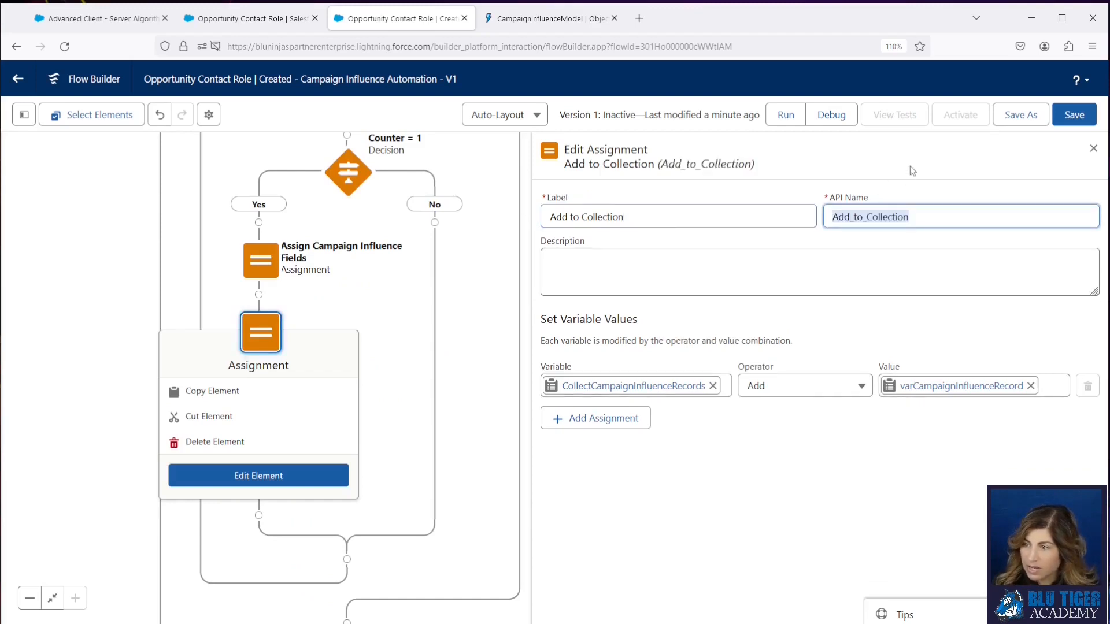
click(1070, 118)
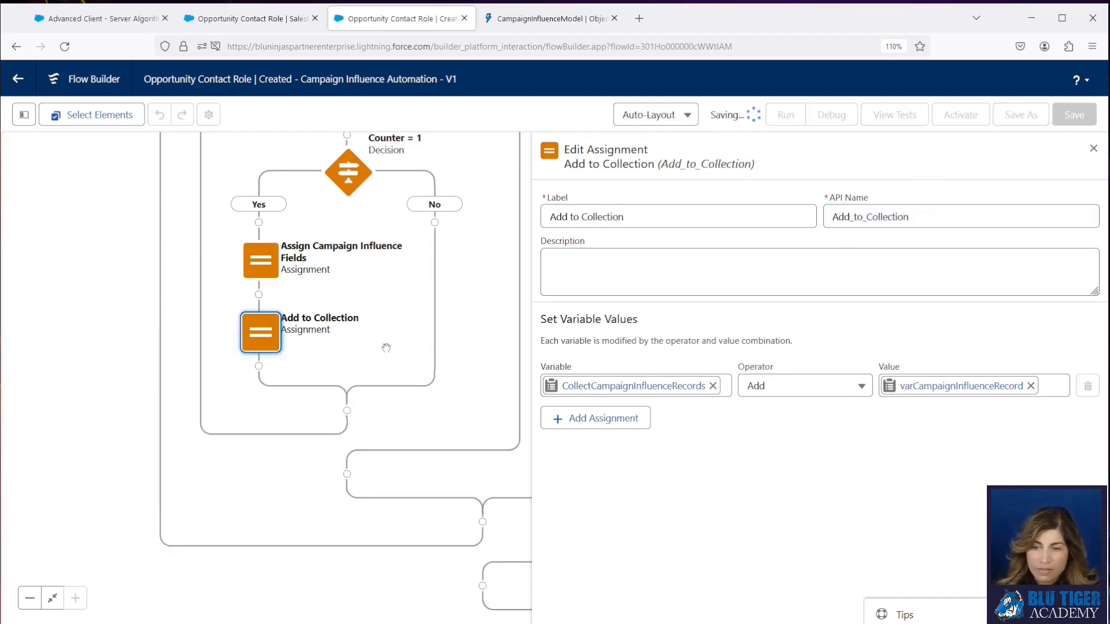
Add a Create Records element on the After Last path of the Loop Campaign Influence Models loop.
drag(386, 348, 340, 460)
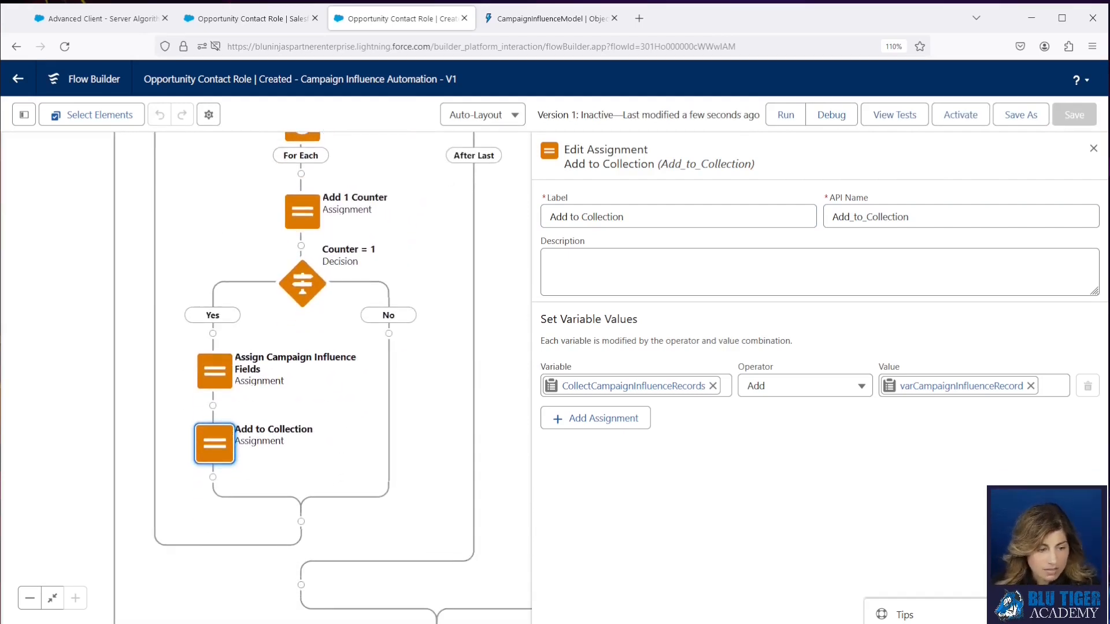
click(1094, 150)
drag(719, 535, 723, 314)
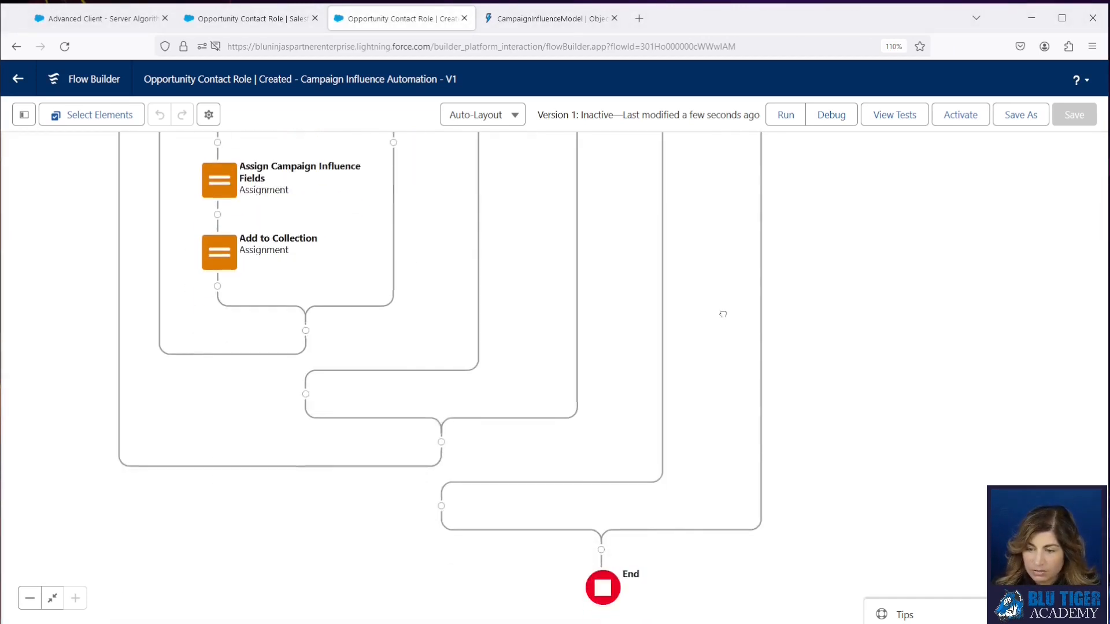
click(26, 600)
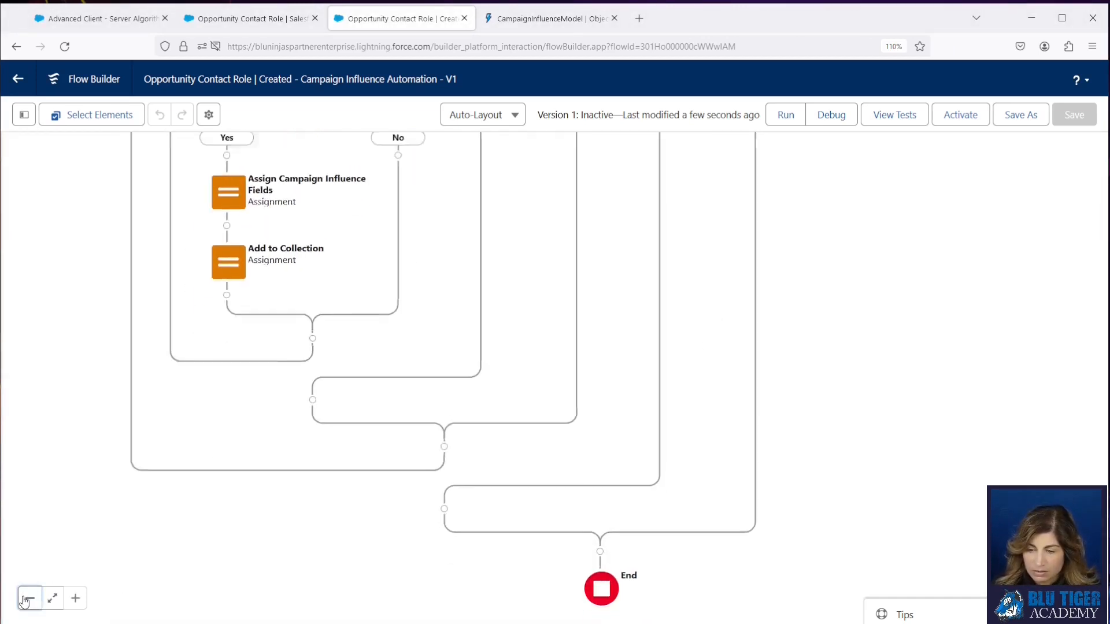
click(24, 602)
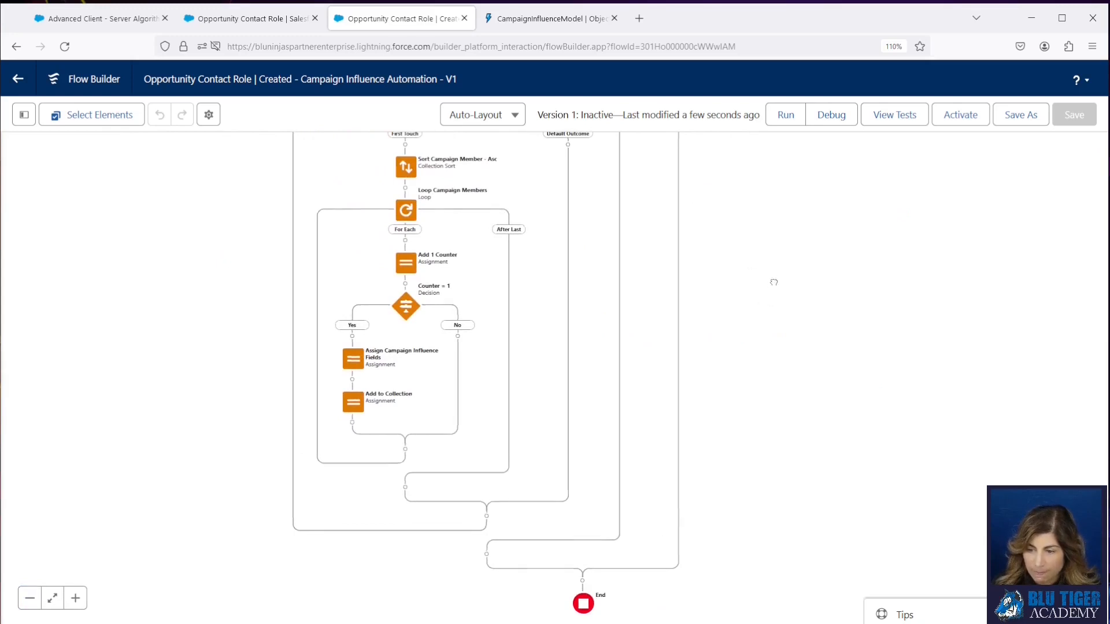
drag(774, 282, 761, 309)
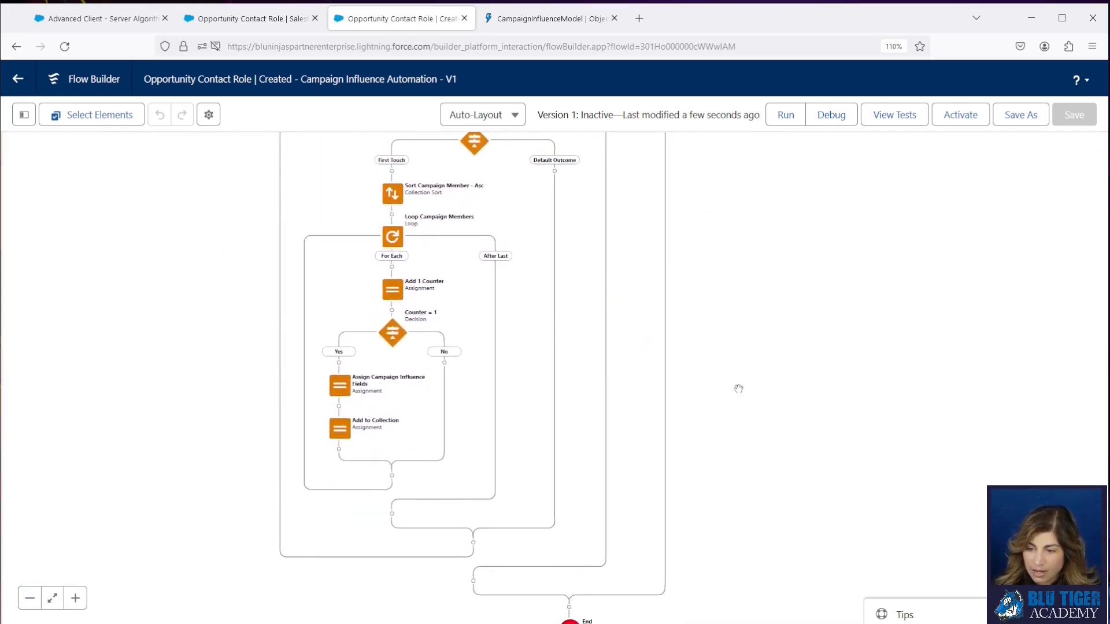
click(474, 582)
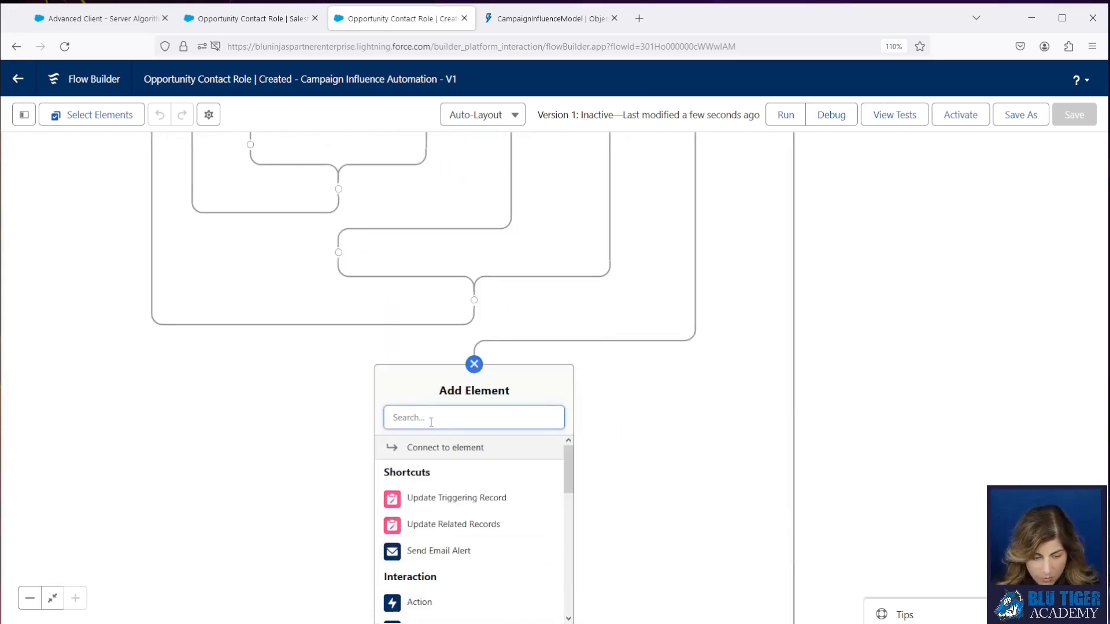
text(create)
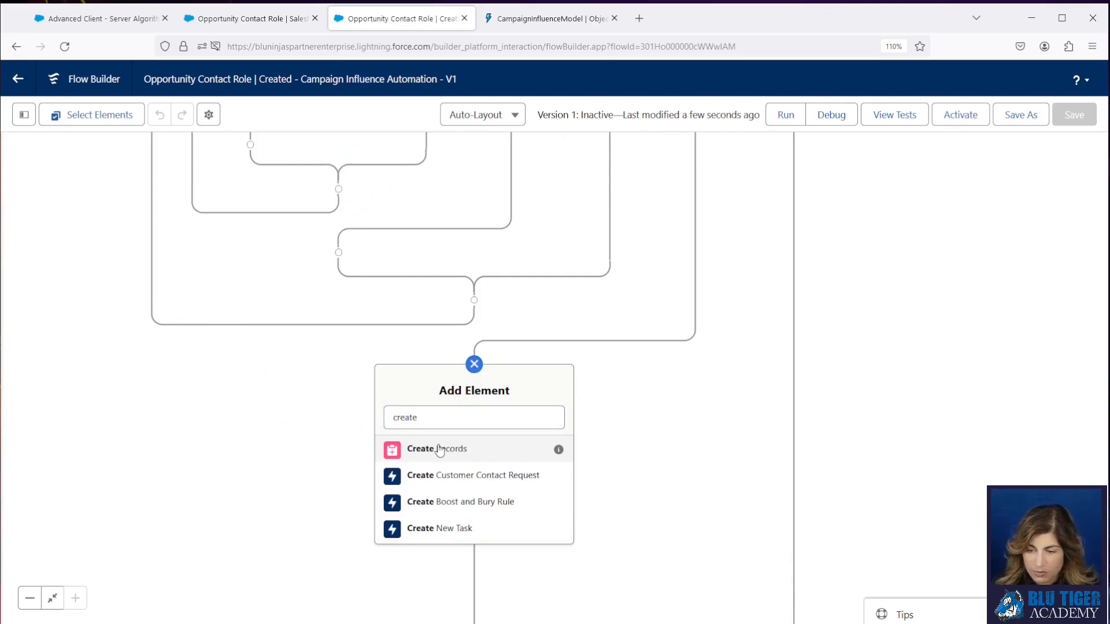
click(440, 451)
Label the new Create Records element Create Campaign Influence Records.
text(C)
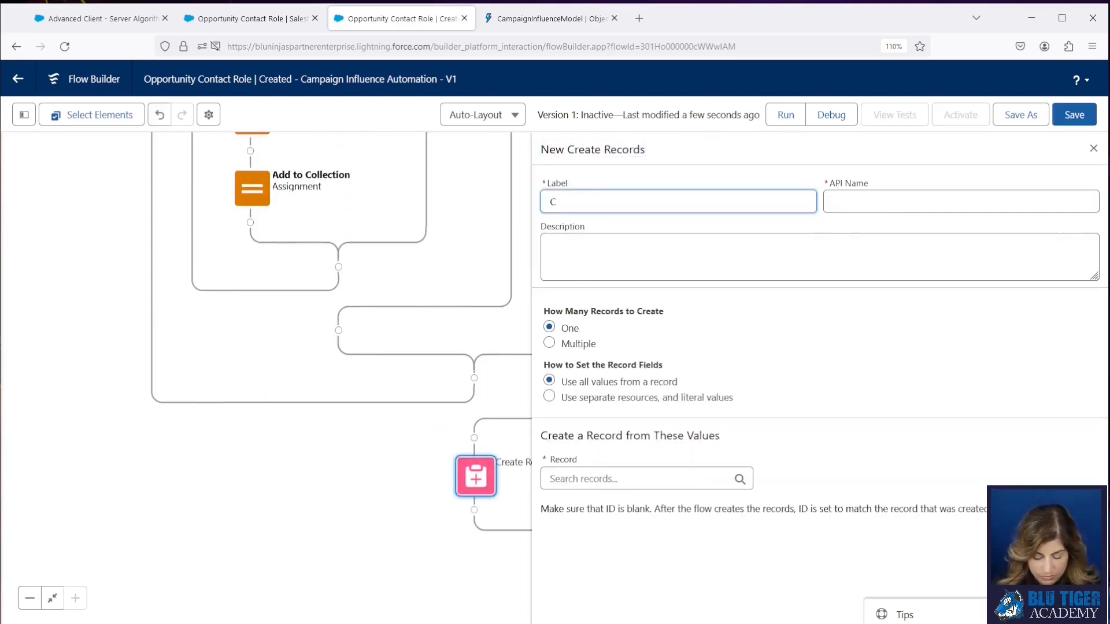
text(reate Campaign)
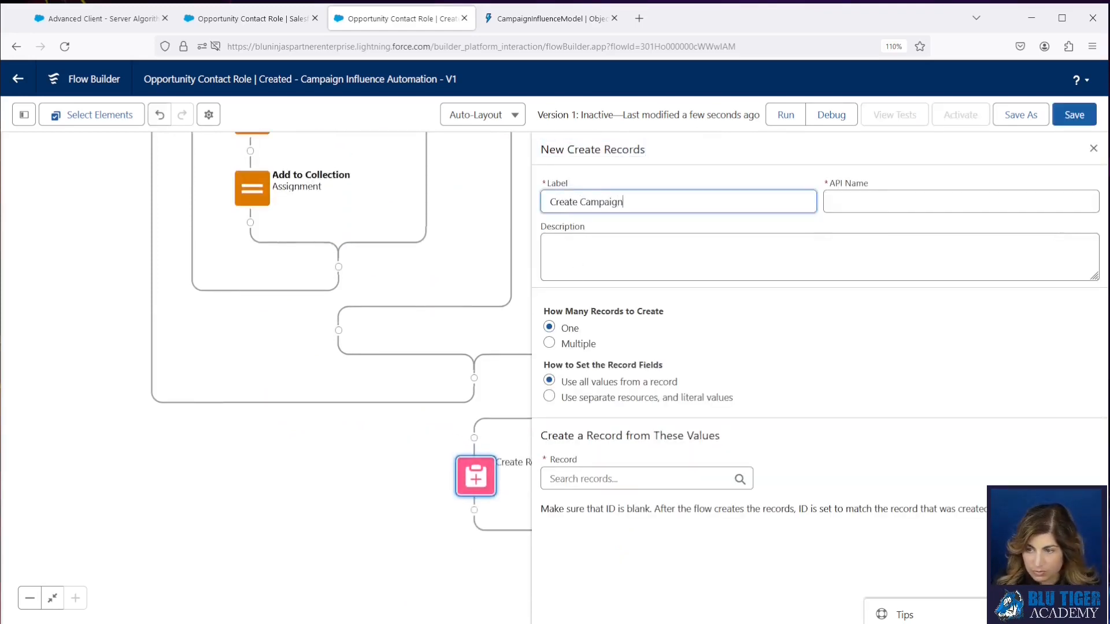
text( Influence Records)
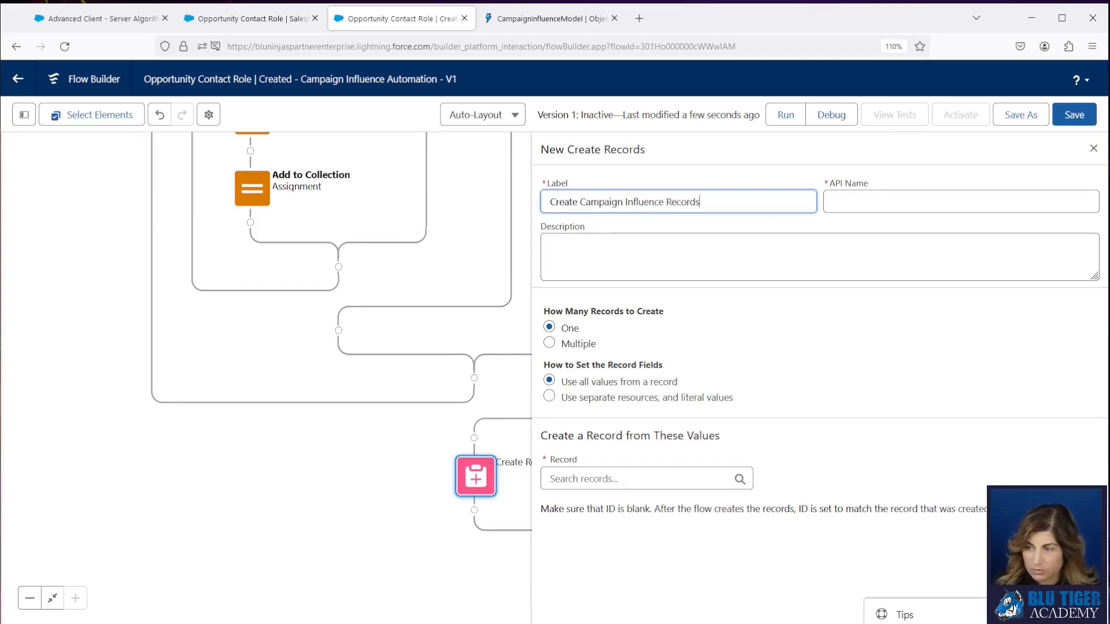
Set the Create Campaign Influence Records element to create multiple records from the CollectCampaignInfluenceRecords collection.
key(Tab)
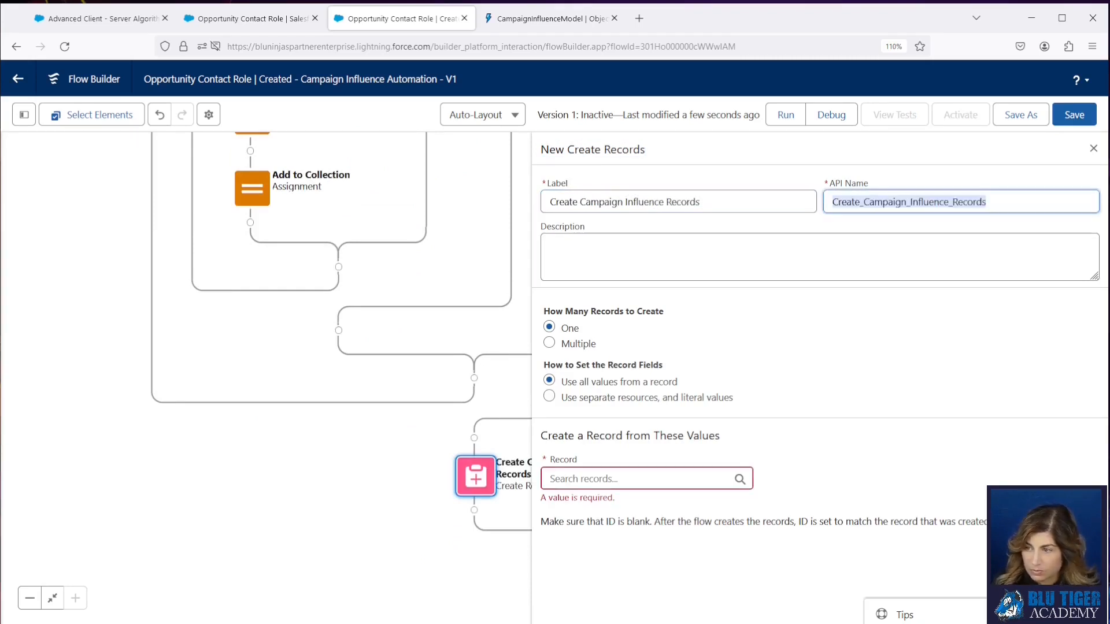
click(552, 346)
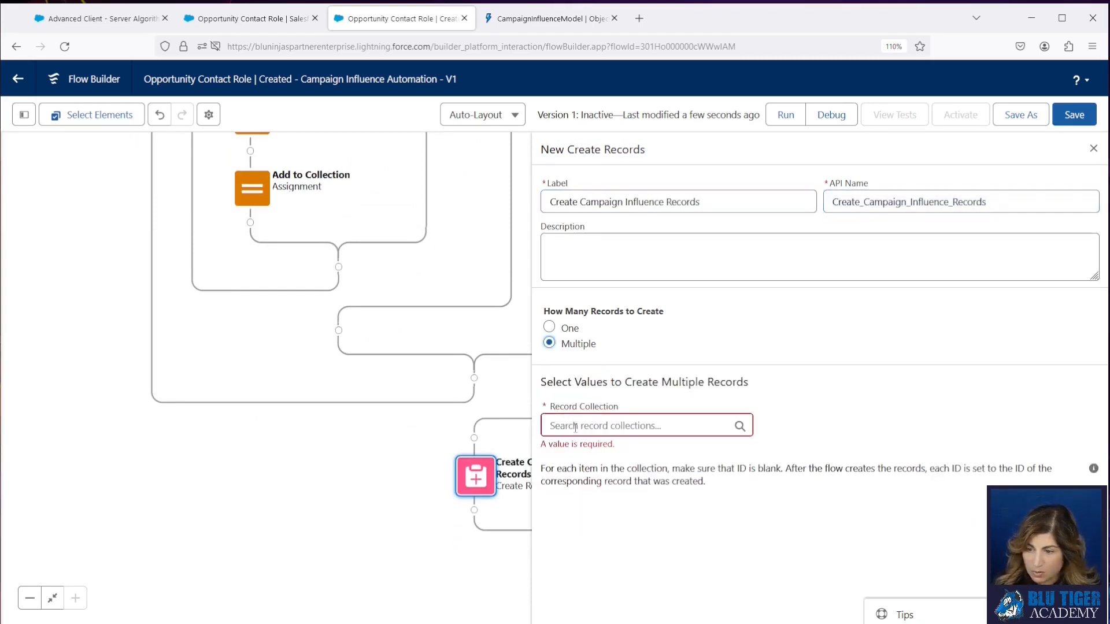
click(575, 428)
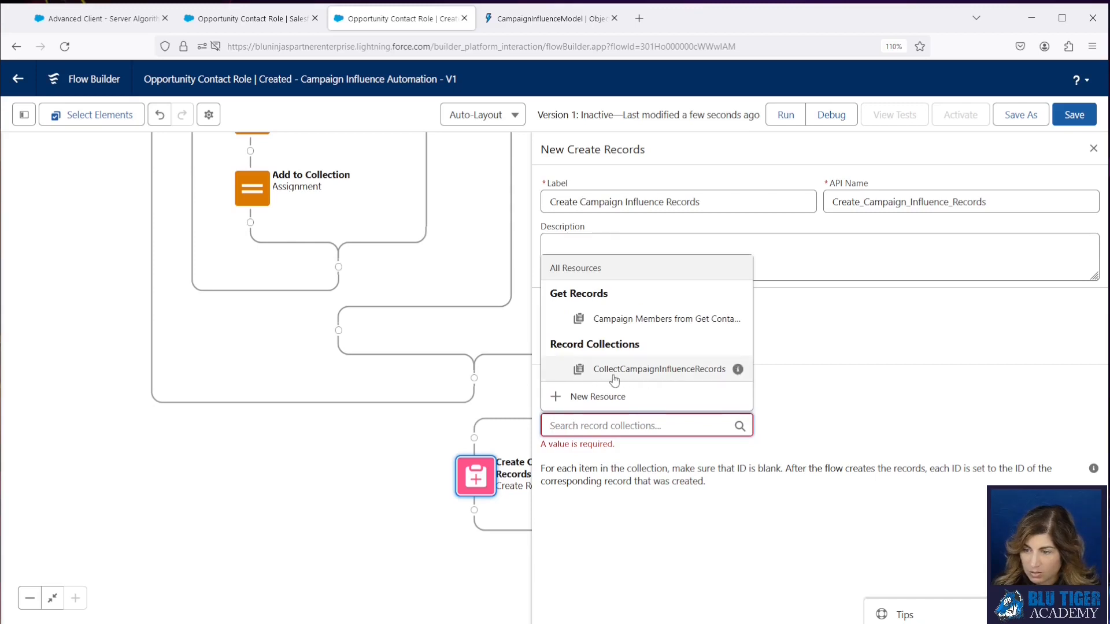
click(672, 374)
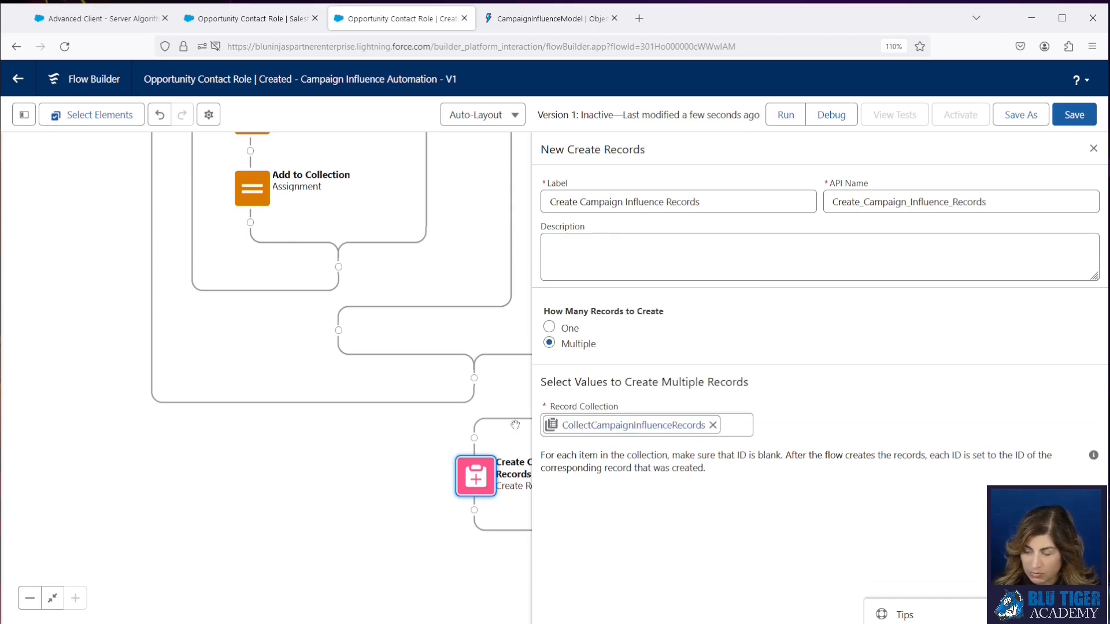
Save the flow, close the Create Records element's settings and activate the flow.
click(1064, 111)
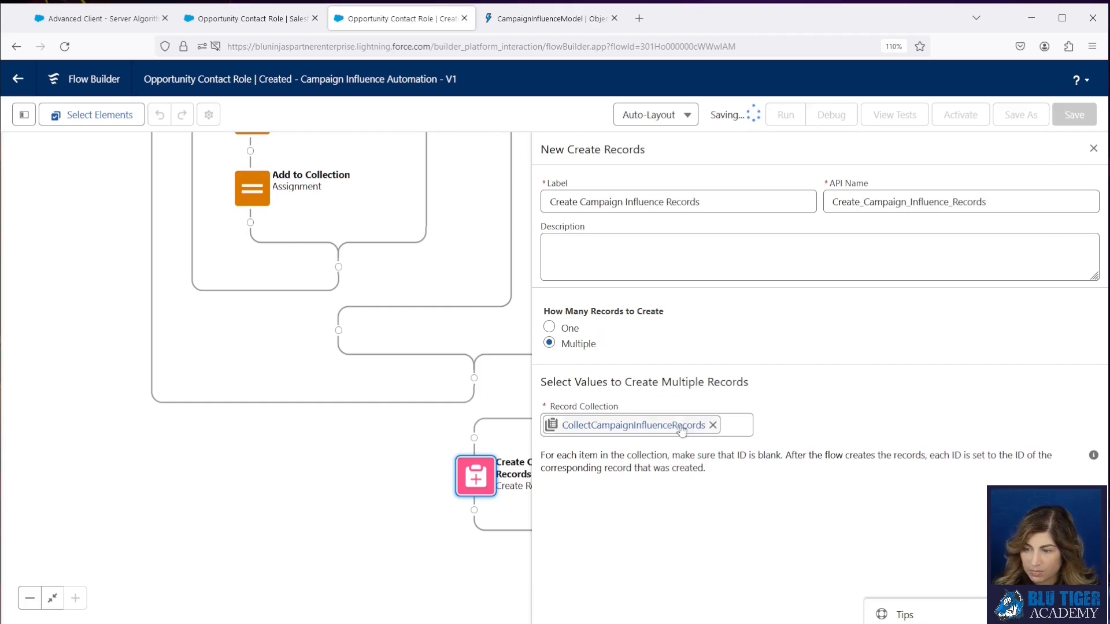
click(1093, 149)
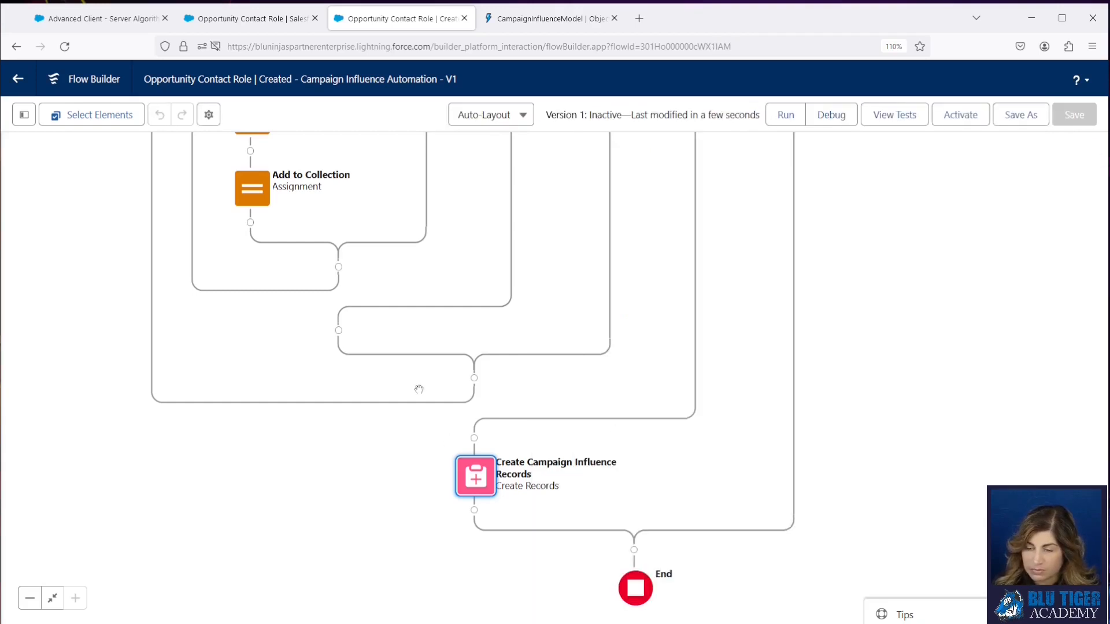
drag(586, 293, 574, 463)
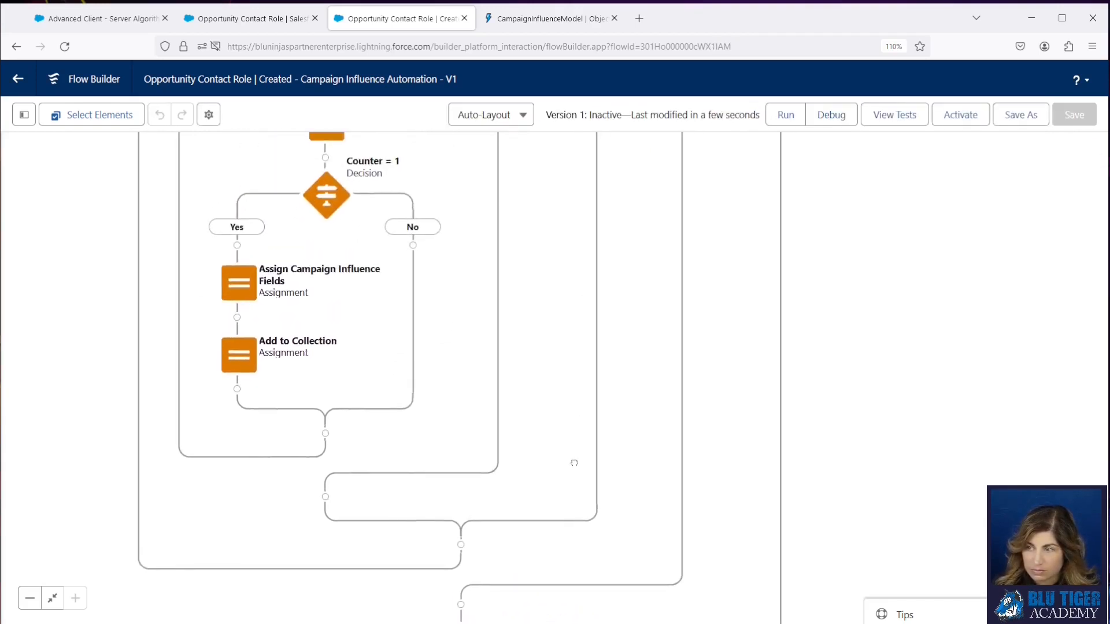
click(944, 118)
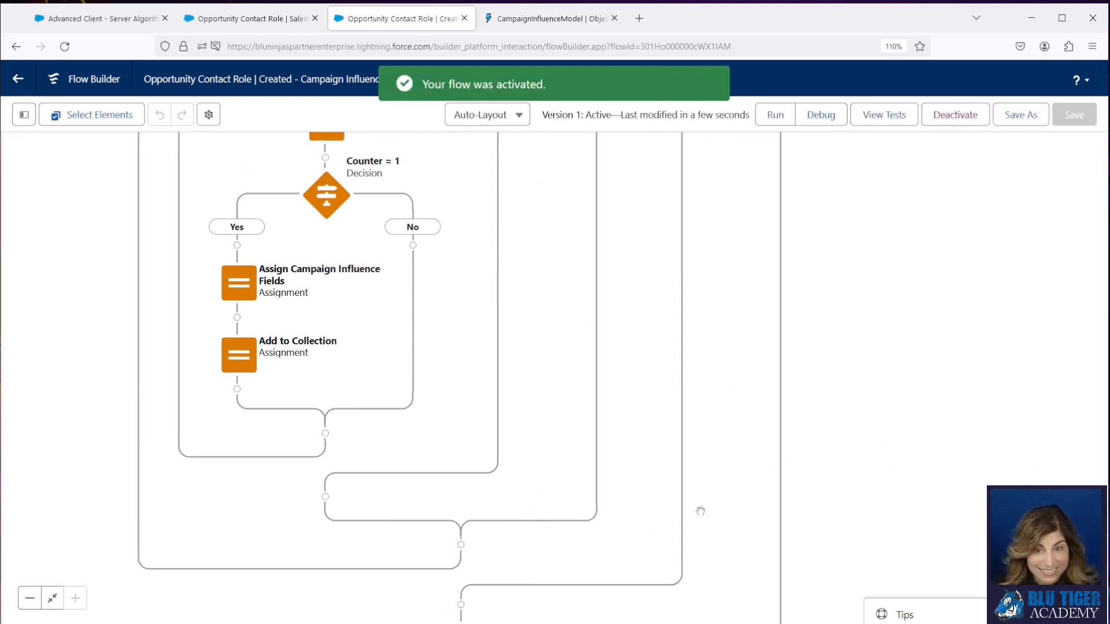
Open the Campaign Influence Model Settings in Setup and check which model is the default.
click(244, 8)
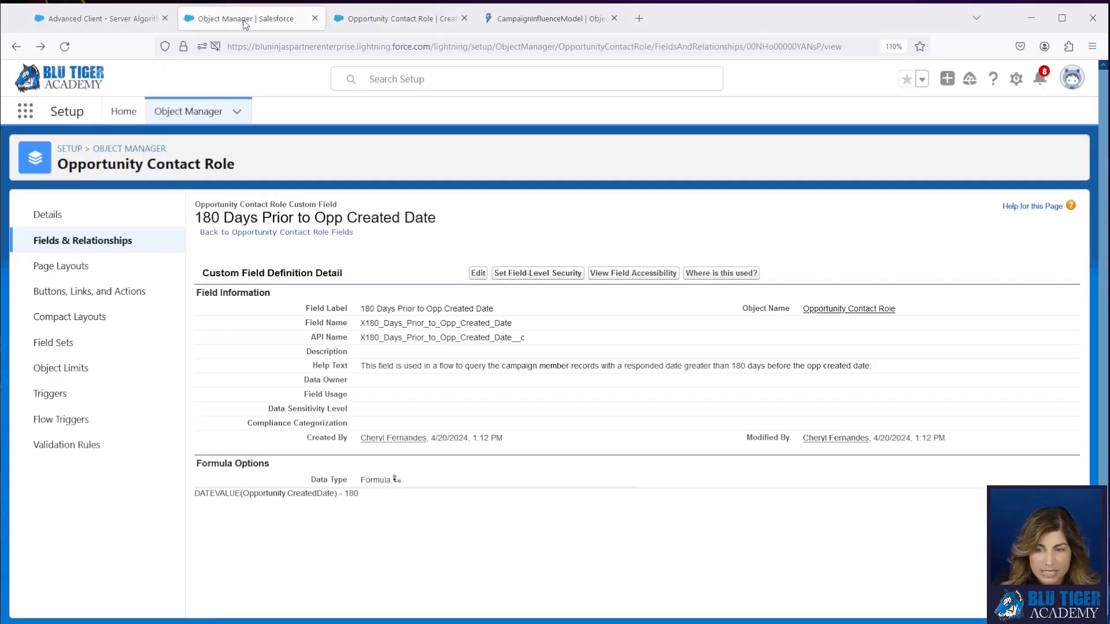
click(124, 114)
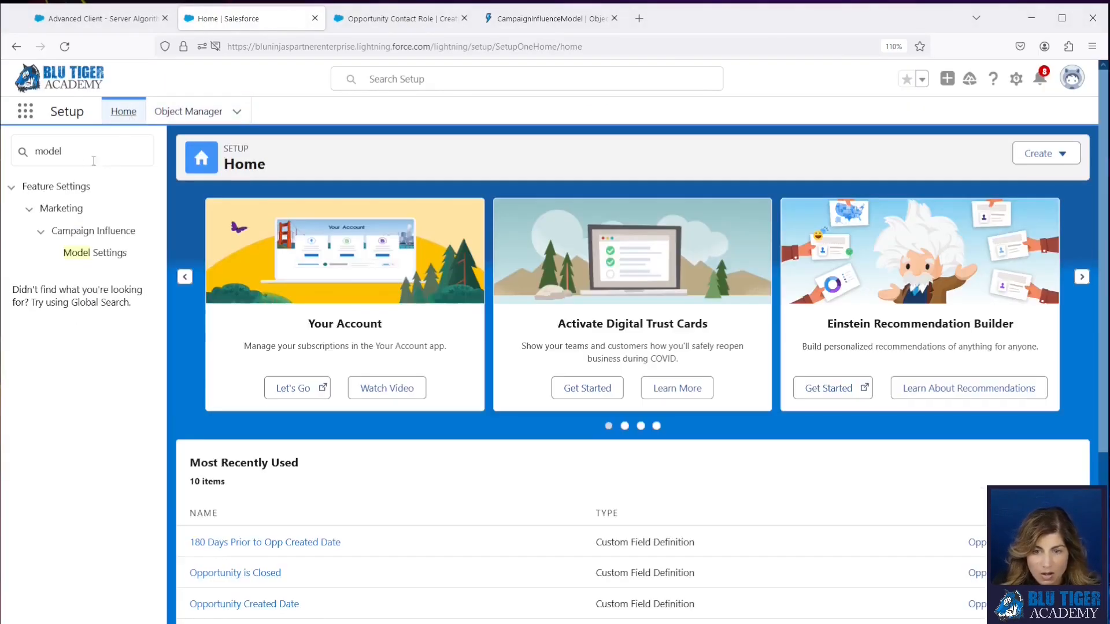
click(105, 257)
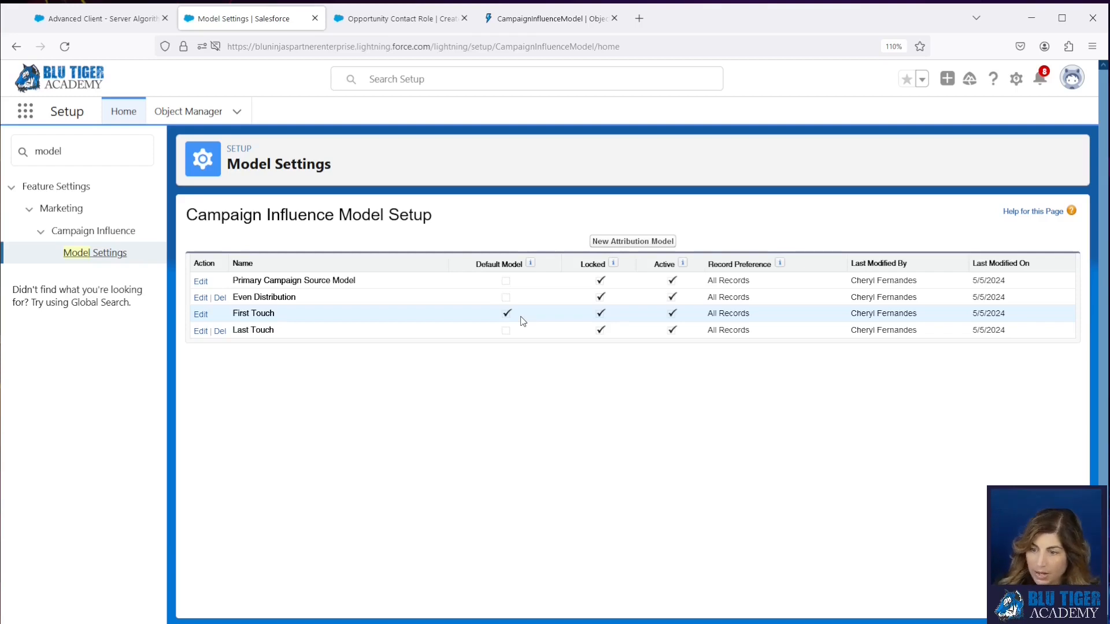
Delete the existing Decision Maker contact role from the Advanced Client - Server Algorithm opportunity.
click(101, 18)
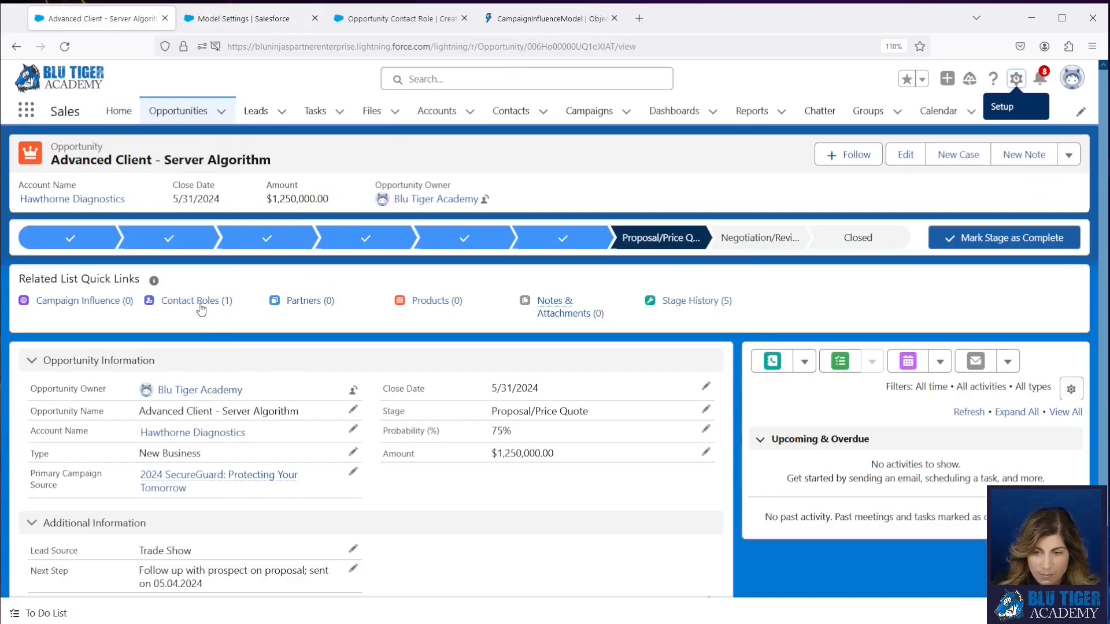
mouse_move(199, 301)
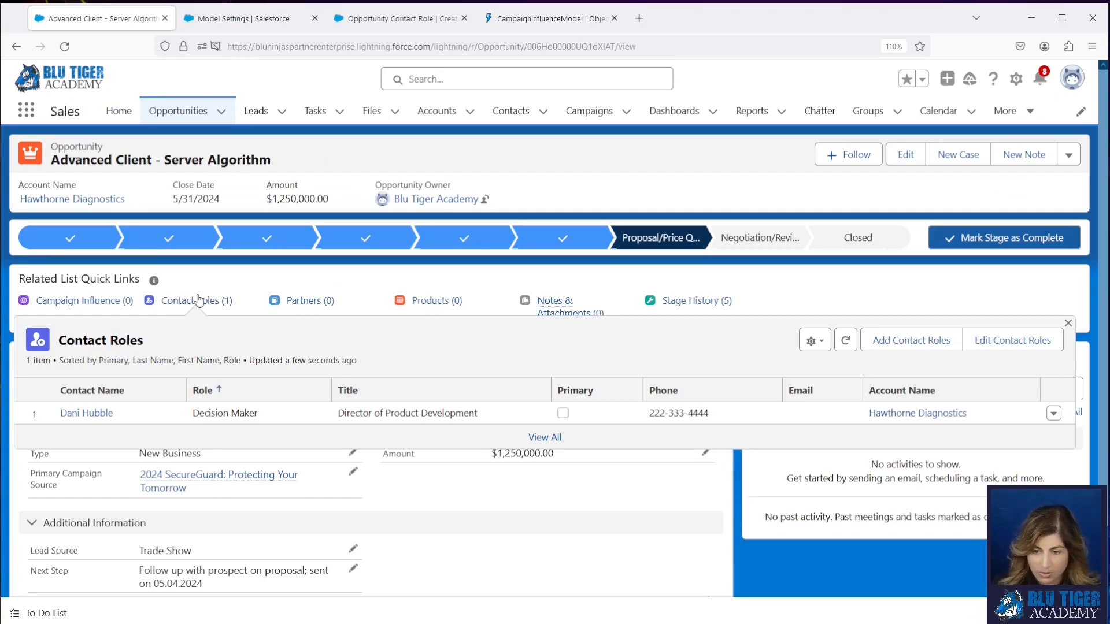
click(1054, 414)
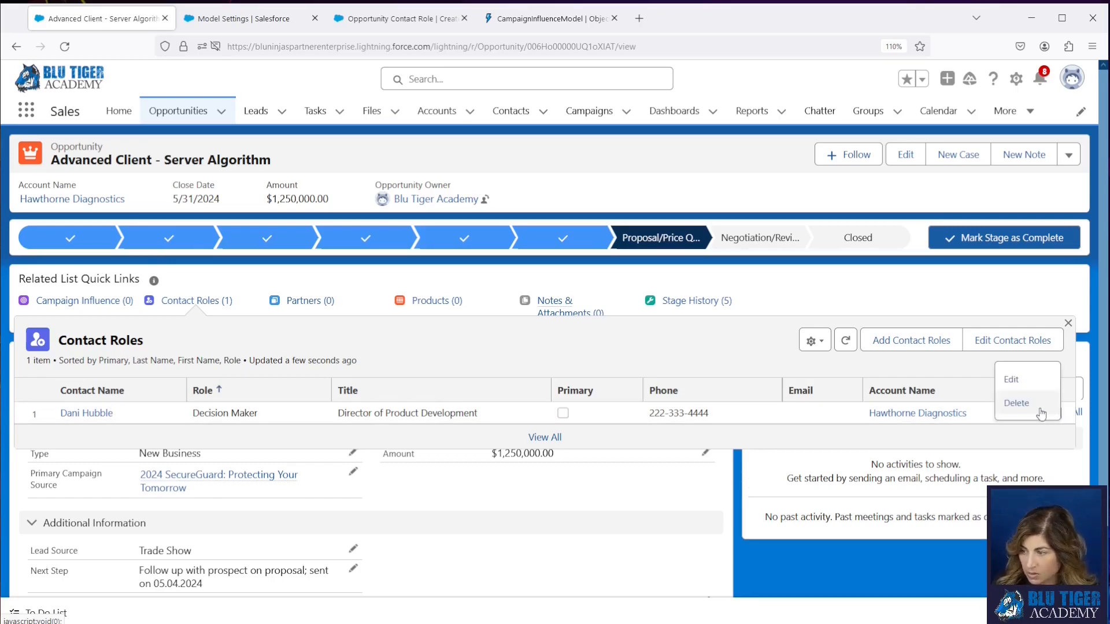
click(1016, 403)
click(749, 372)
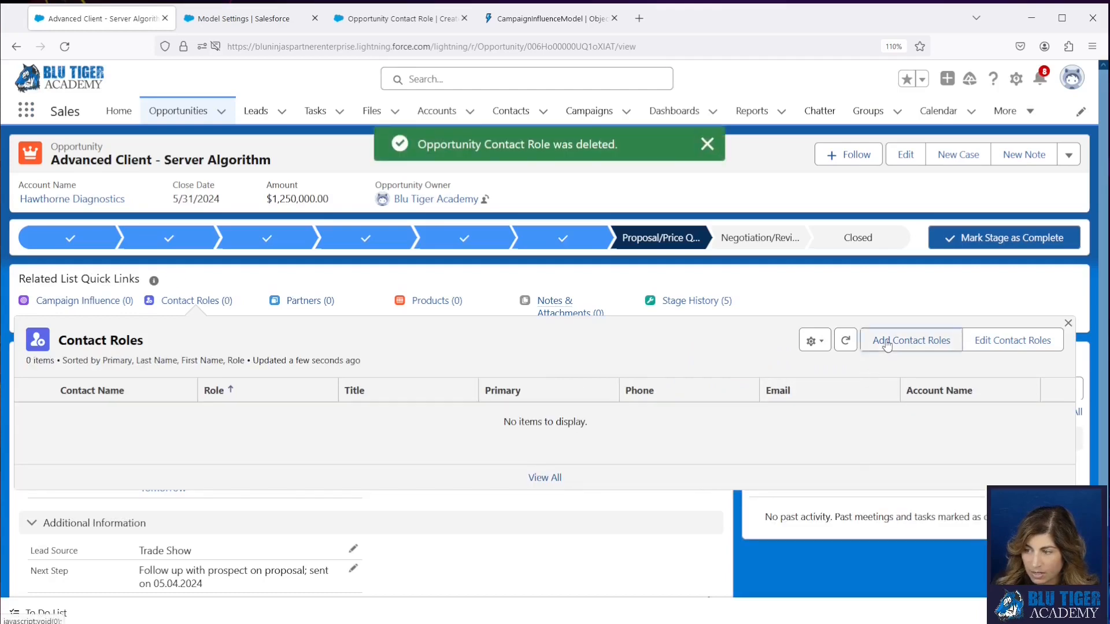
Add the Hawthorne Diagnostics contact to the opportunity as a contact role, with no role or primary contact, and save.
click(912, 340)
click(306, 223)
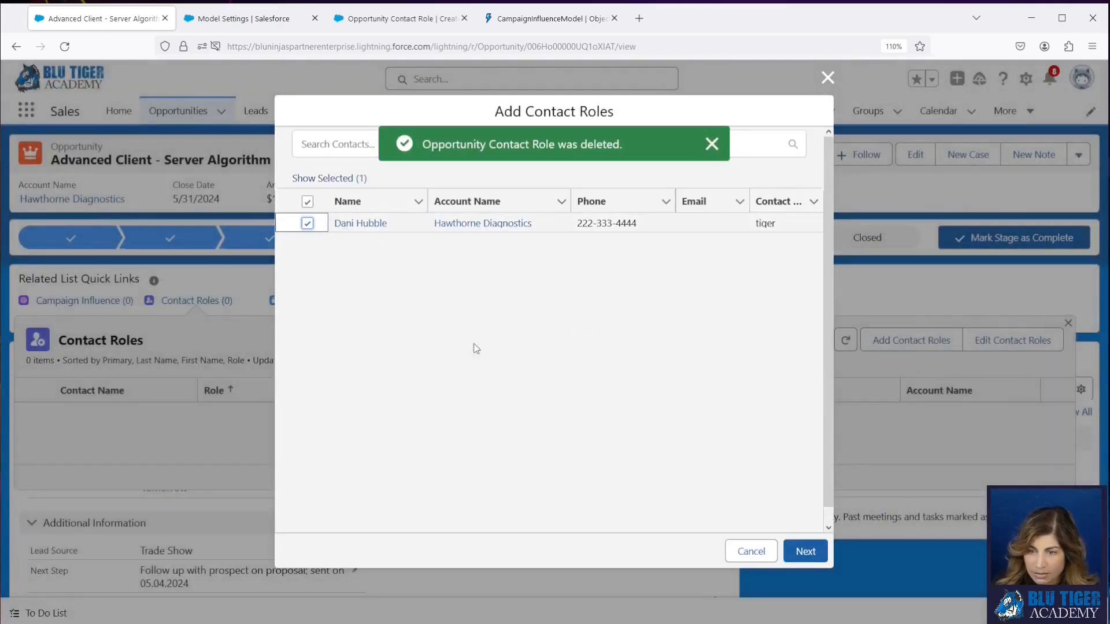
click(806, 554)
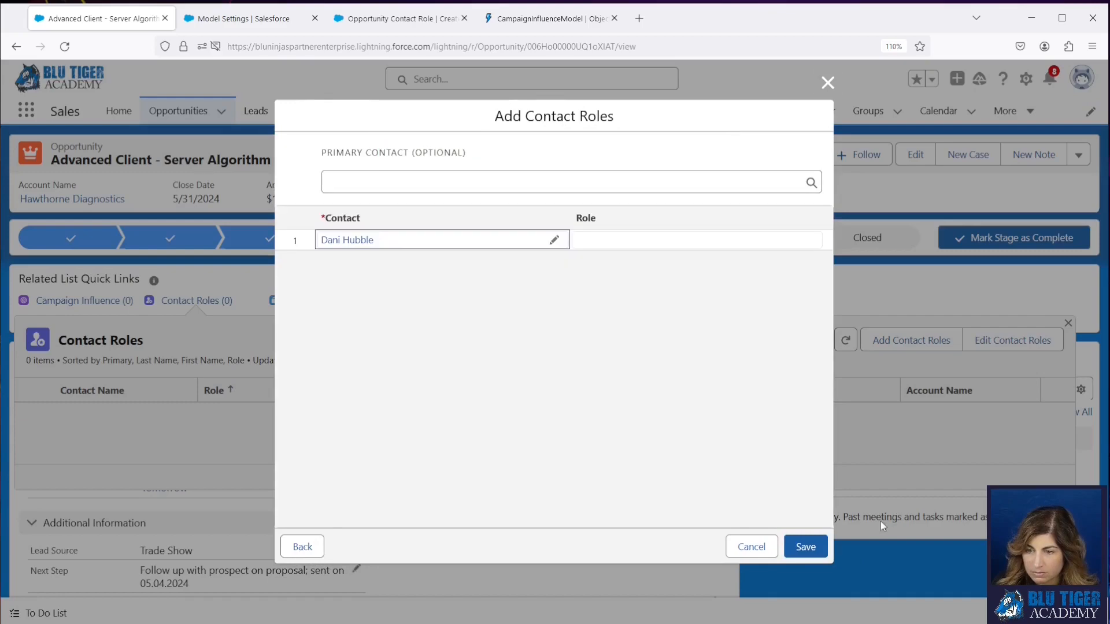
click(808, 546)
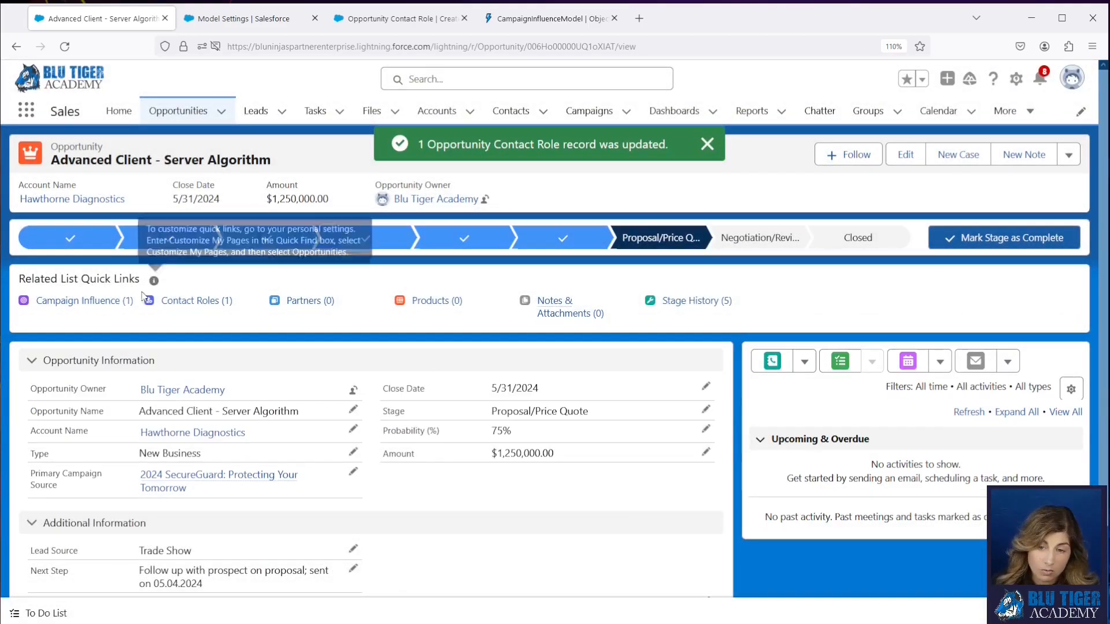
Check the model name on the opportunity's Campaign Influence record and open the related contact in a new tab.
mouse_move(100, 310)
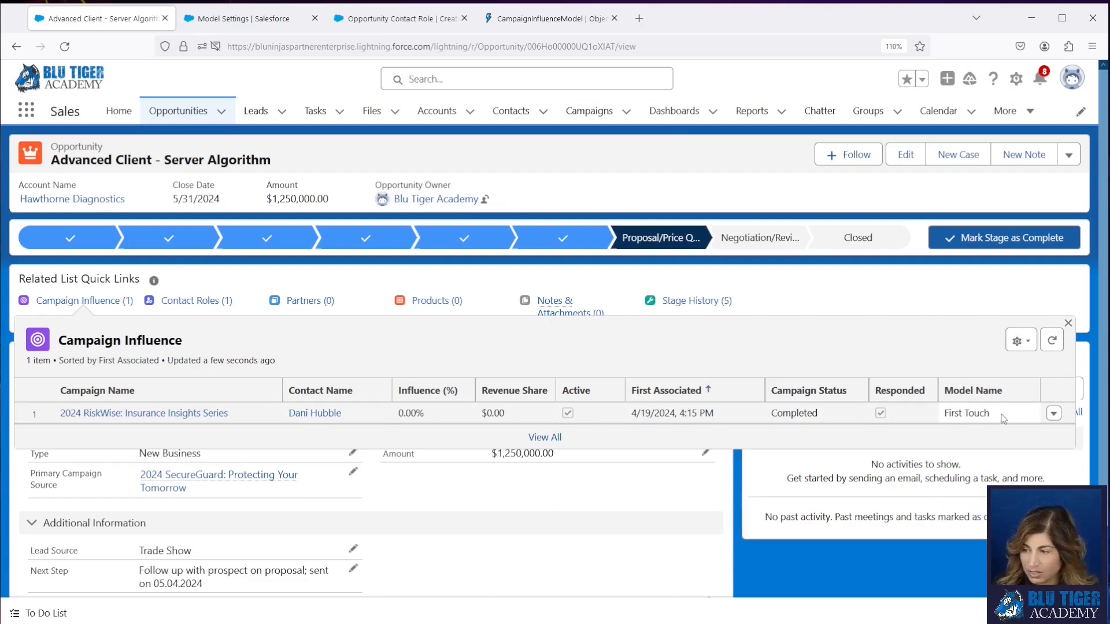
drag(1008, 417, 914, 418)
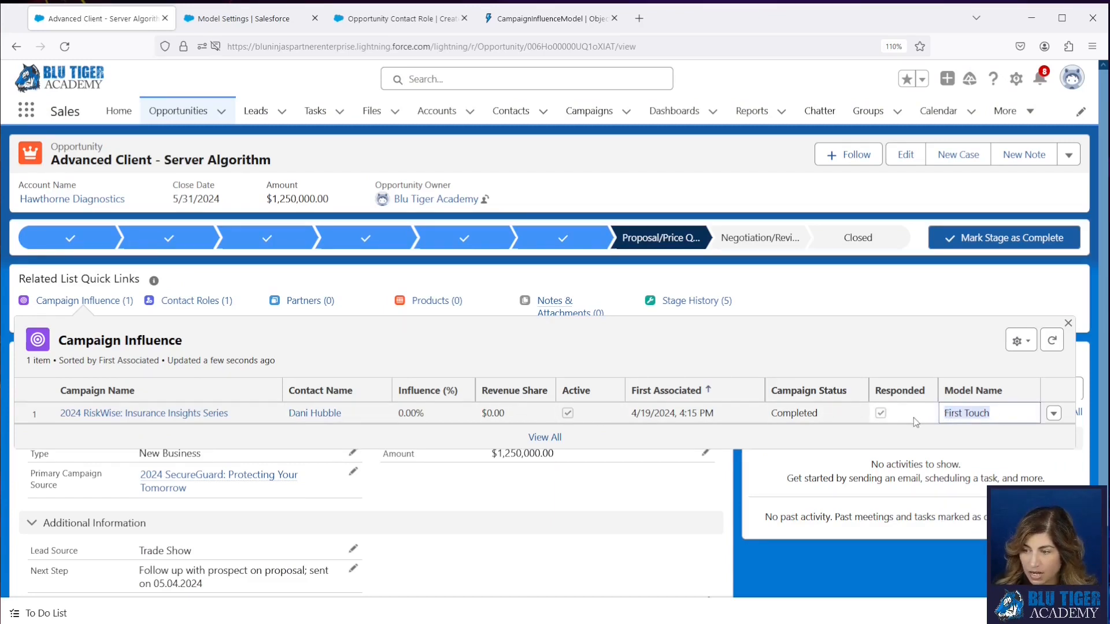
right_click(322, 417)
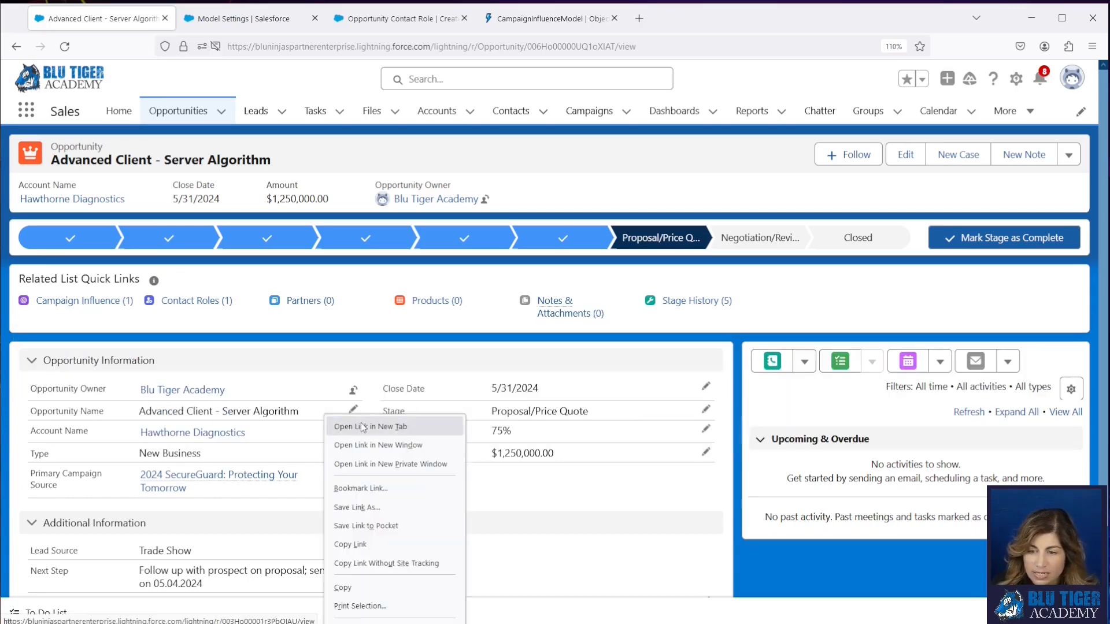
click(347, 426)
click(252, 23)
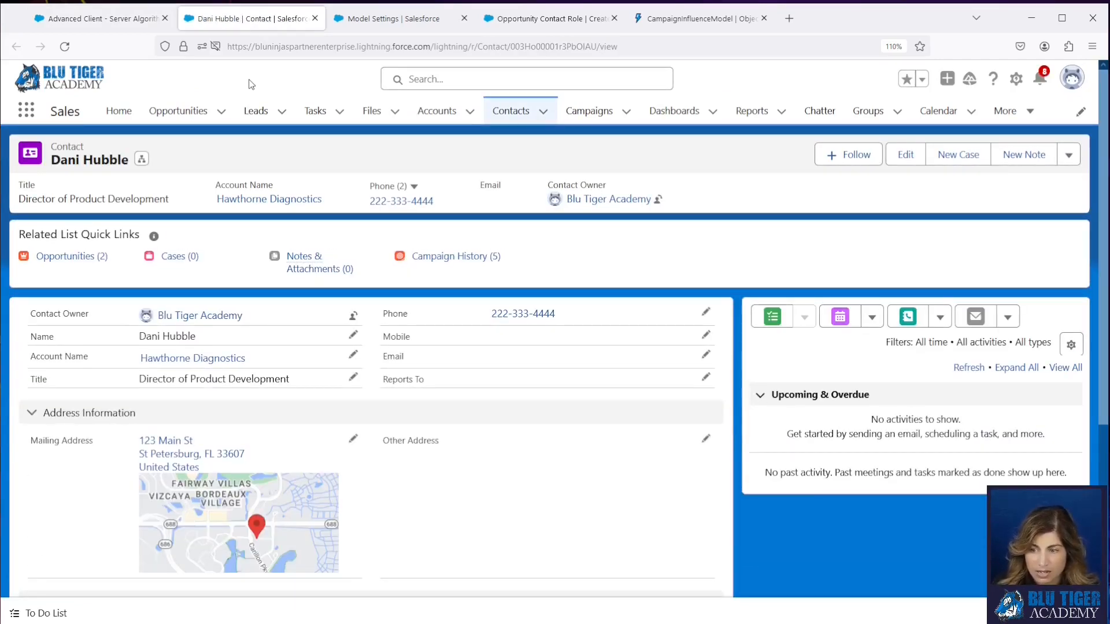
Widen the Campaign Member First Associated Date column in the contact's Campaign History and sort the list by it.
mouse_move(491, 259)
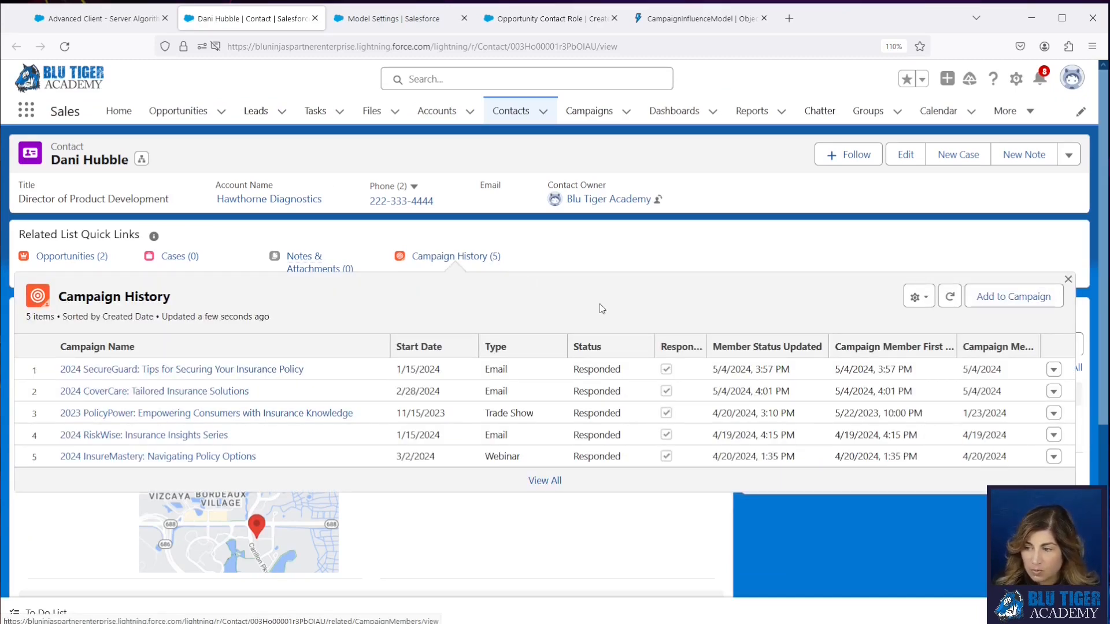
drag(955, 345, 1000, 346)
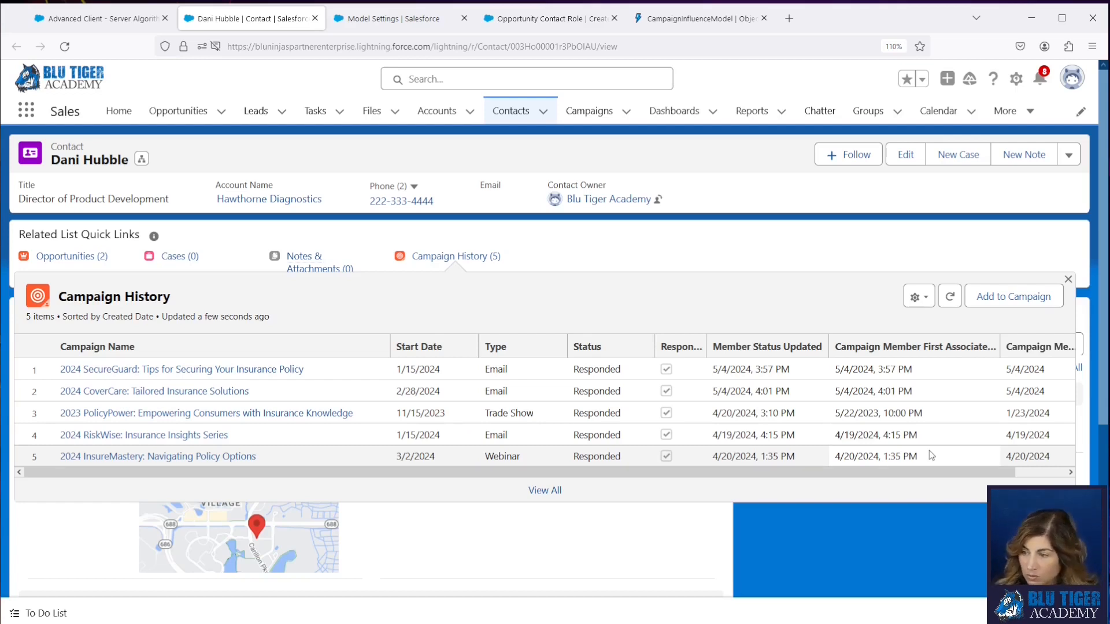
click(864, 355)
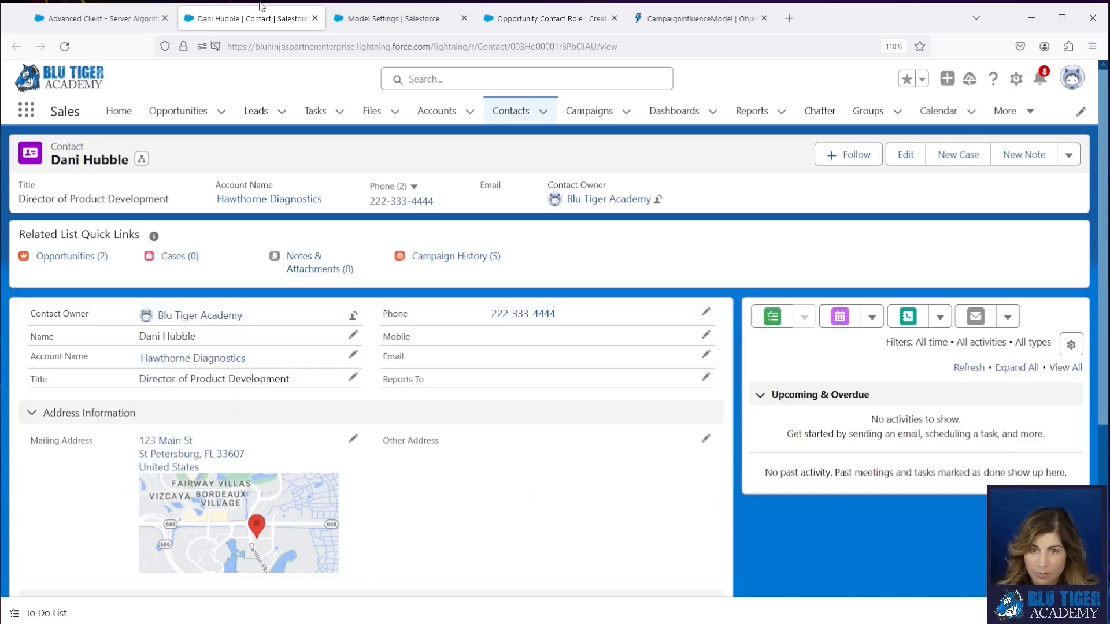
Compare the opportunity's created date with the first associated dates of the contact's PolicyPower and RiskWise campaigns.
click(104, 19)
scroll(311, 425, down, 2)
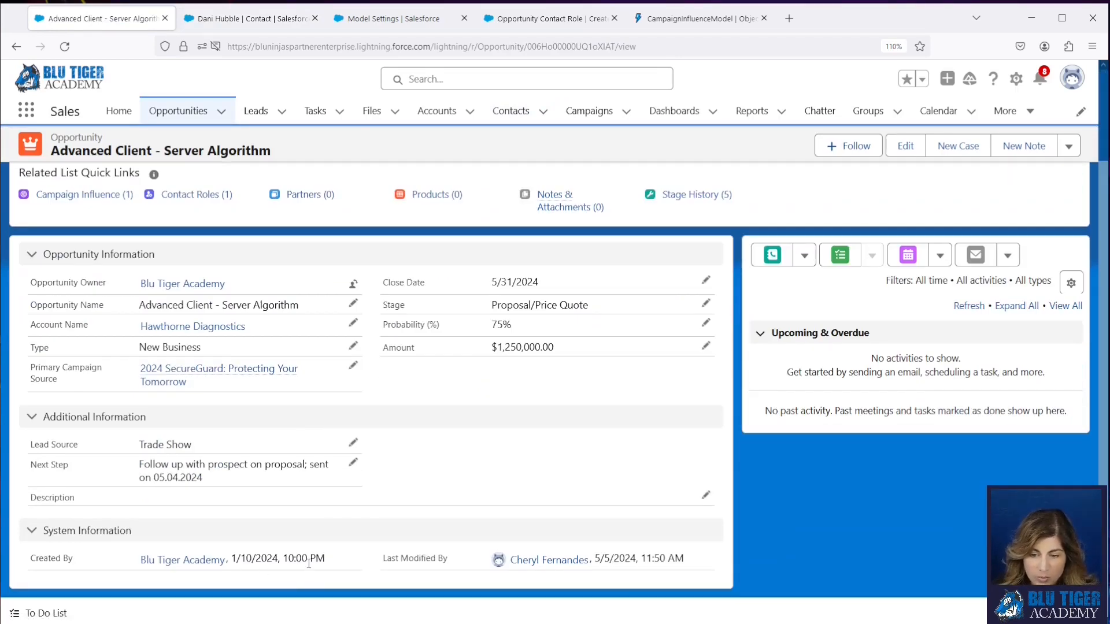
click(236, 18)
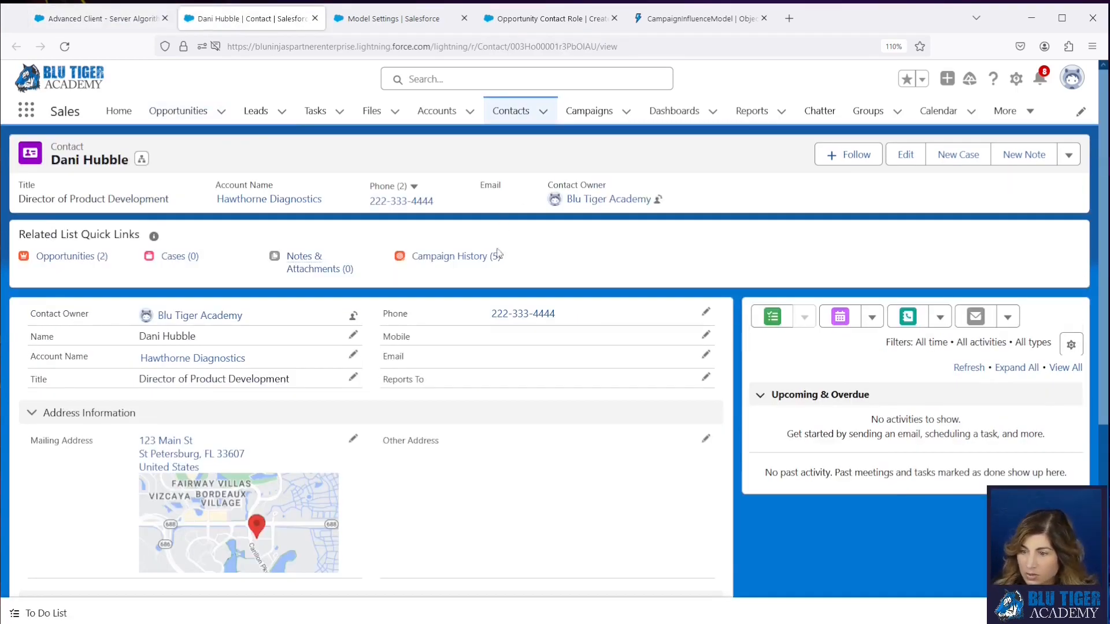
mouse_move(472, 263)
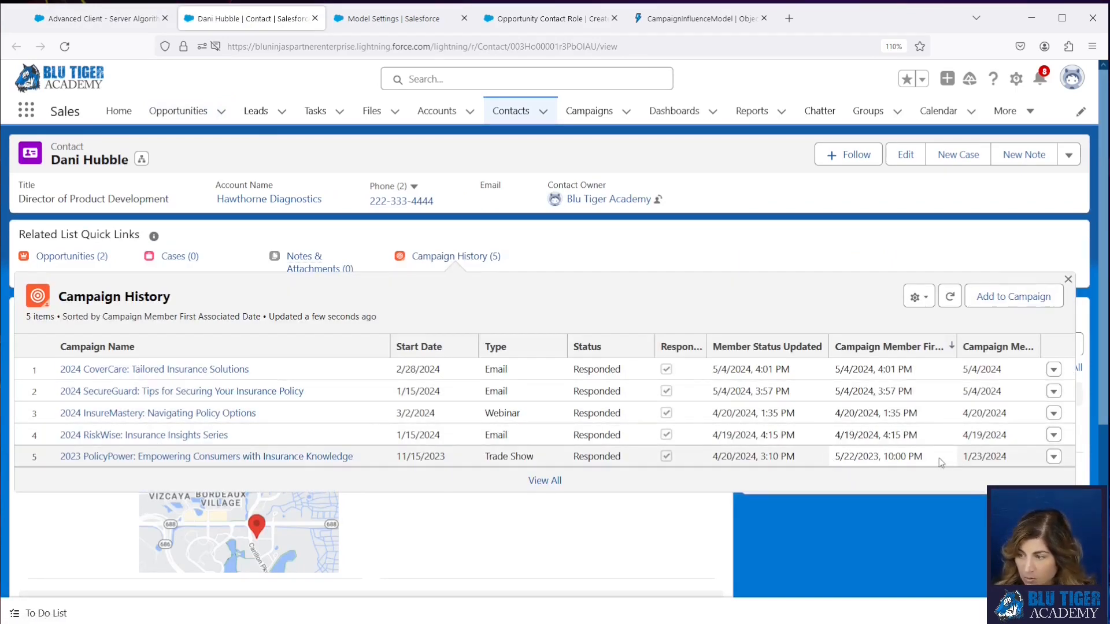
drag(941, 462, 832, 456)
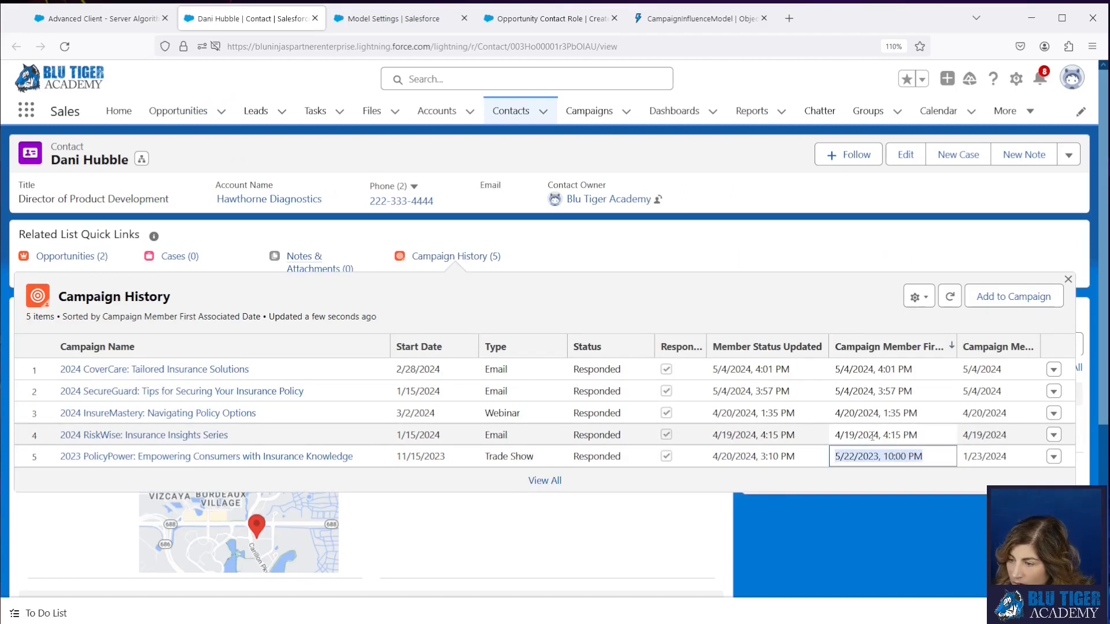
click(858, 438)
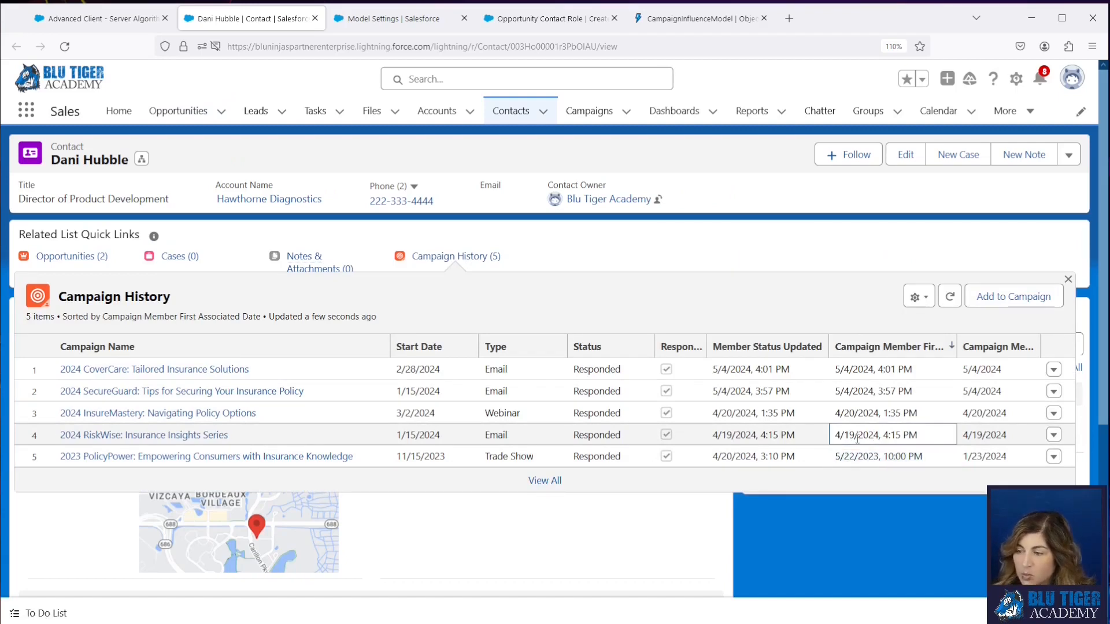
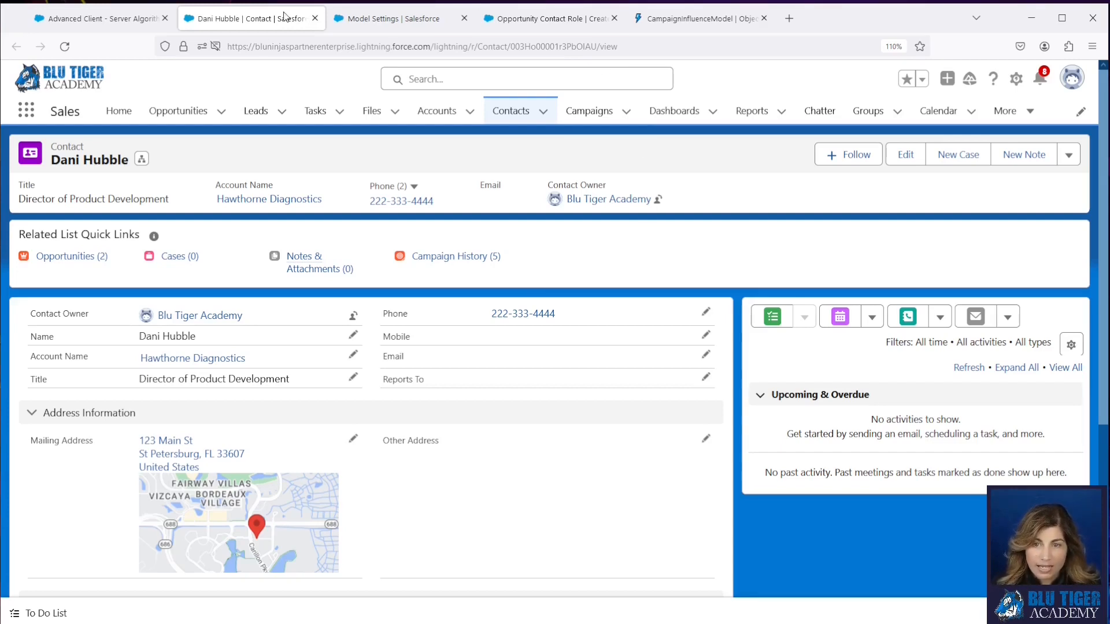
Search for a second contact by first name, add them to the Advanced Client - Server Algorithm opportunity with no role or primary contact, and save.
click(101, 20)
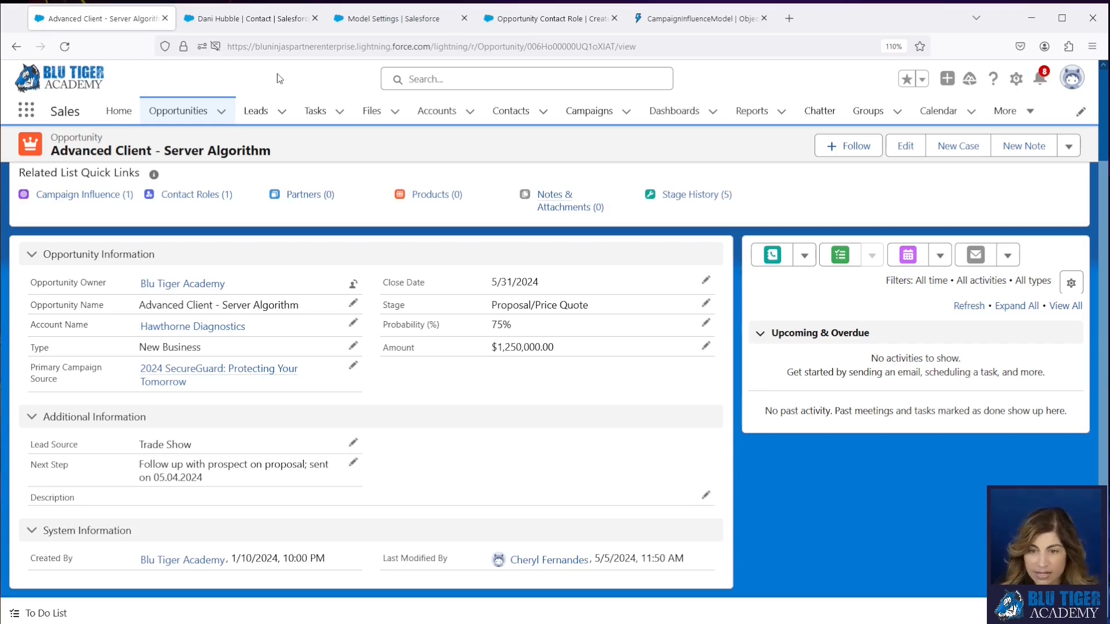
scroll(489, 479, up, 2)
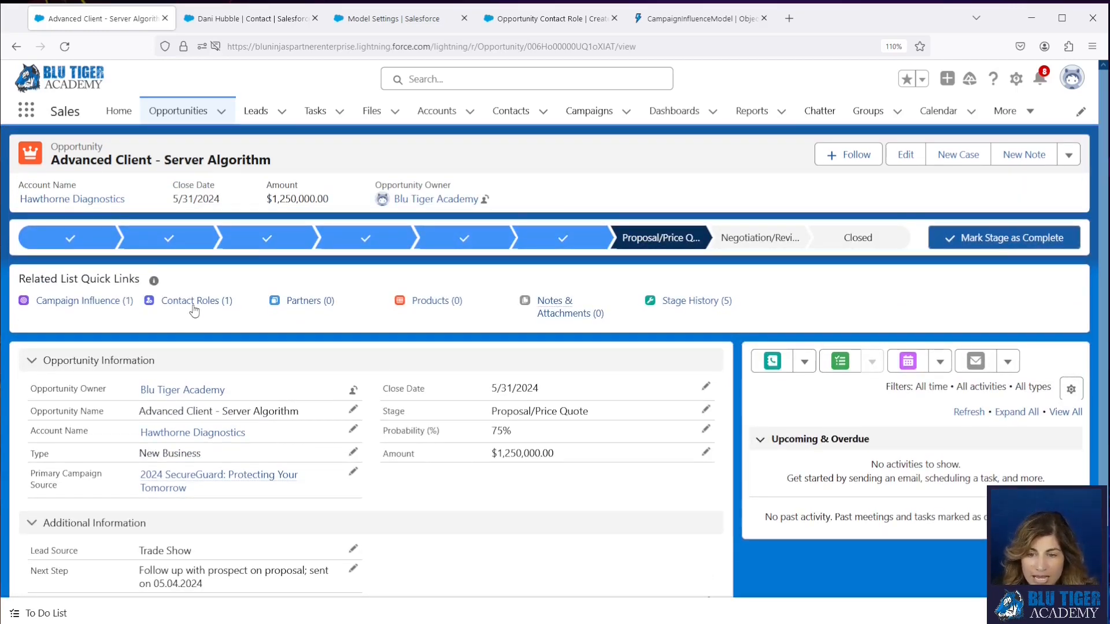
mouse_move(194, 307)
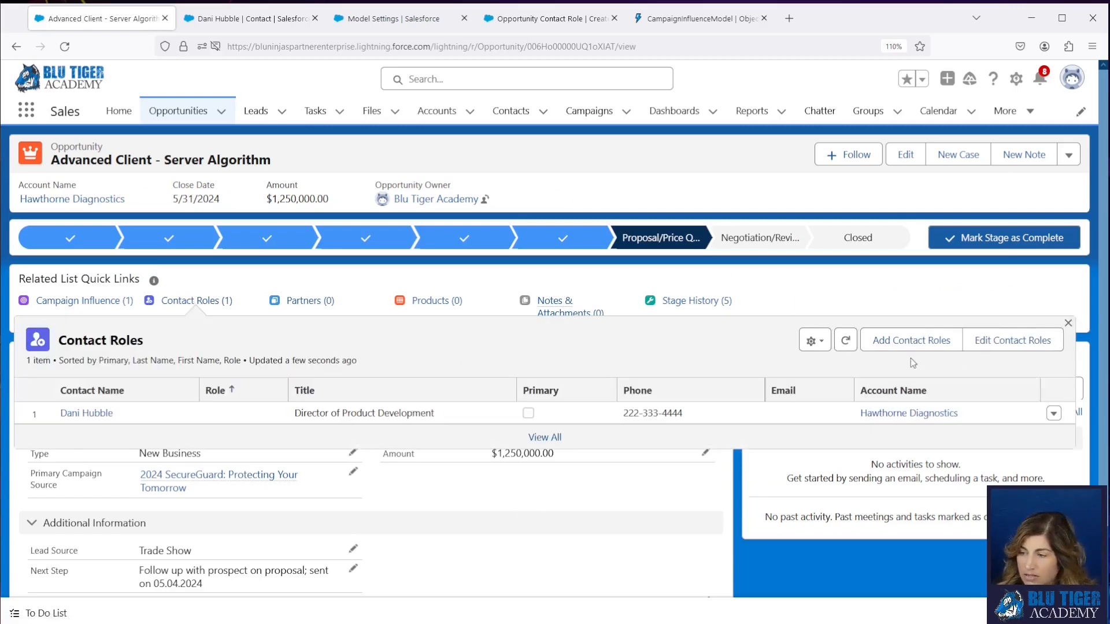
click(905, 341)
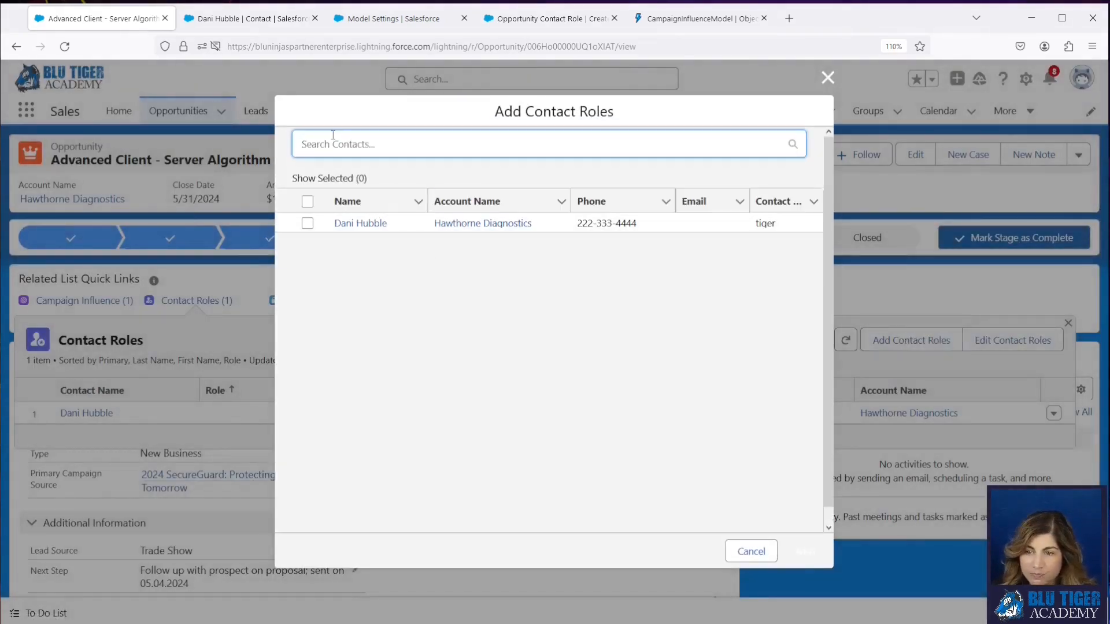
click(333, 141)
text(brinn)
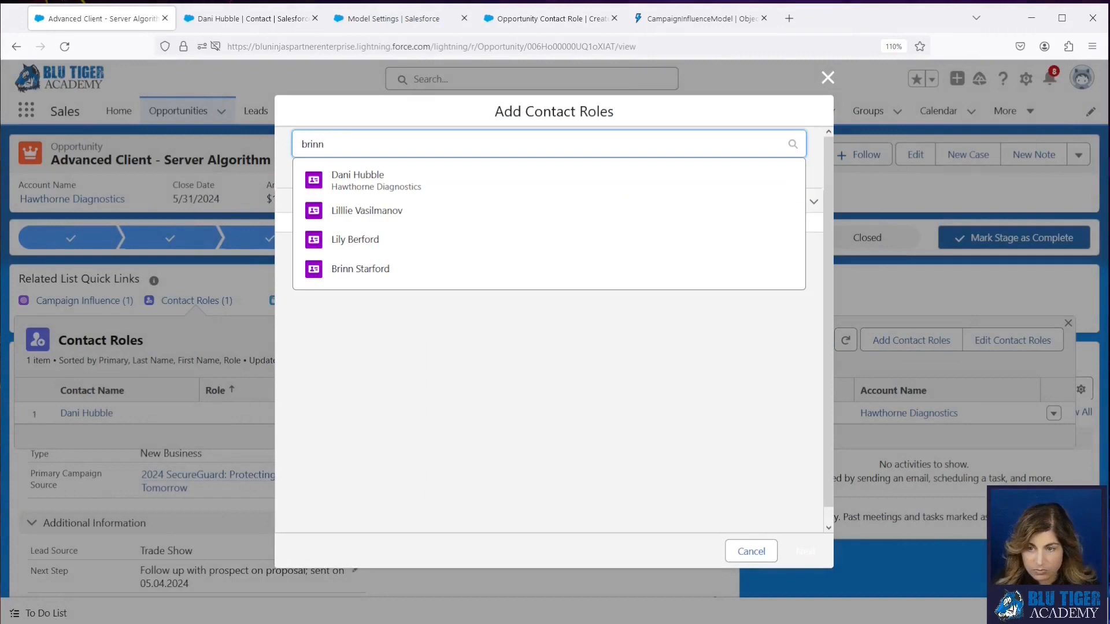
click(381, 200)
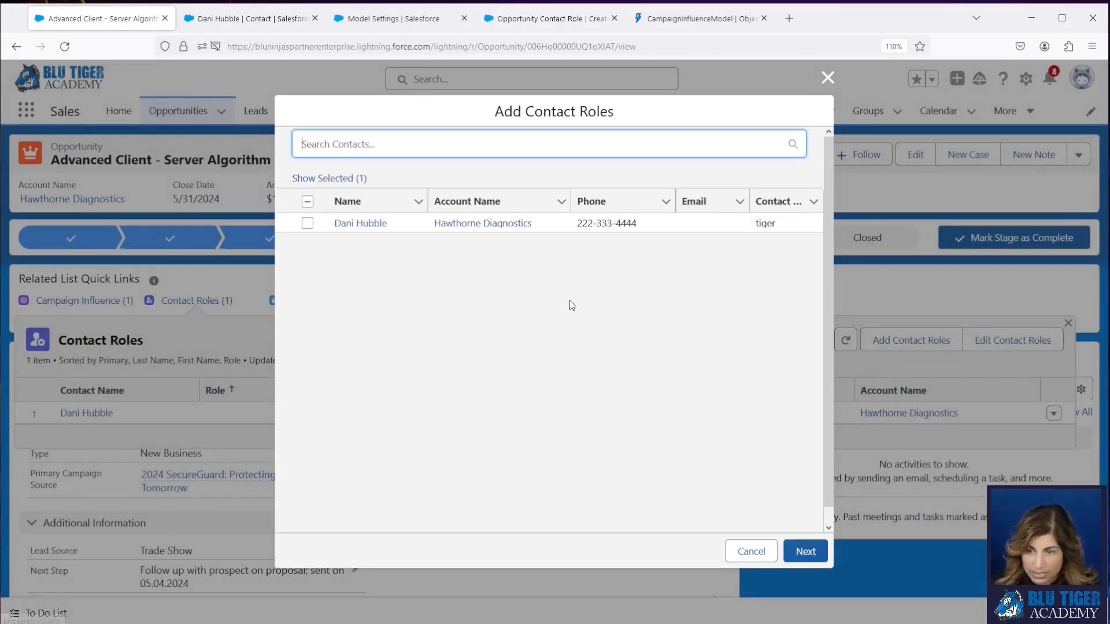
click(804, 551)
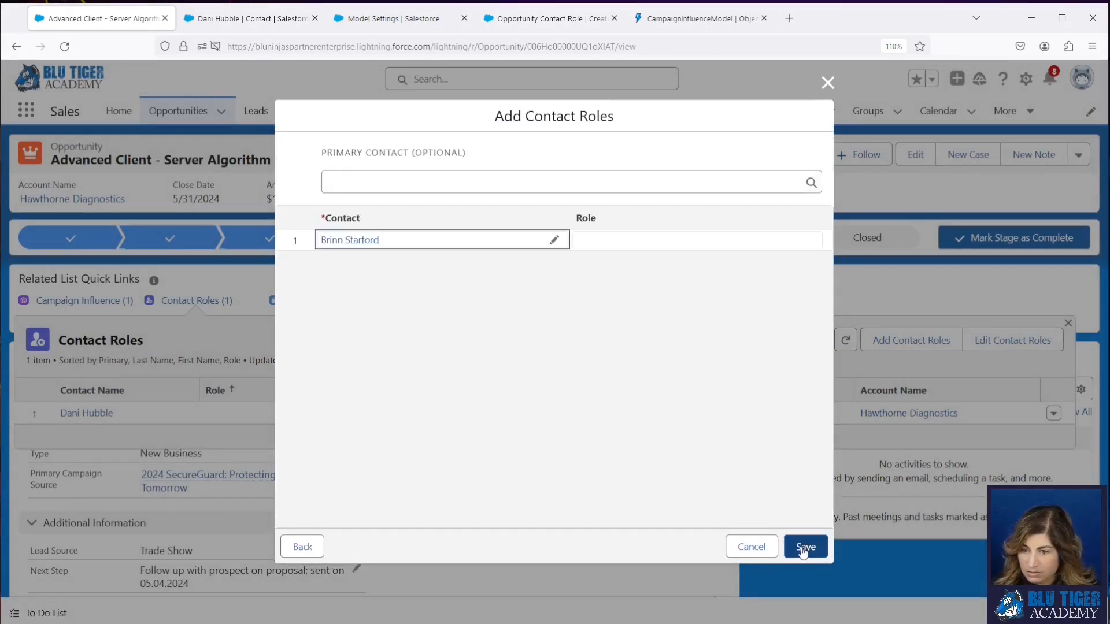
click(805, 547)
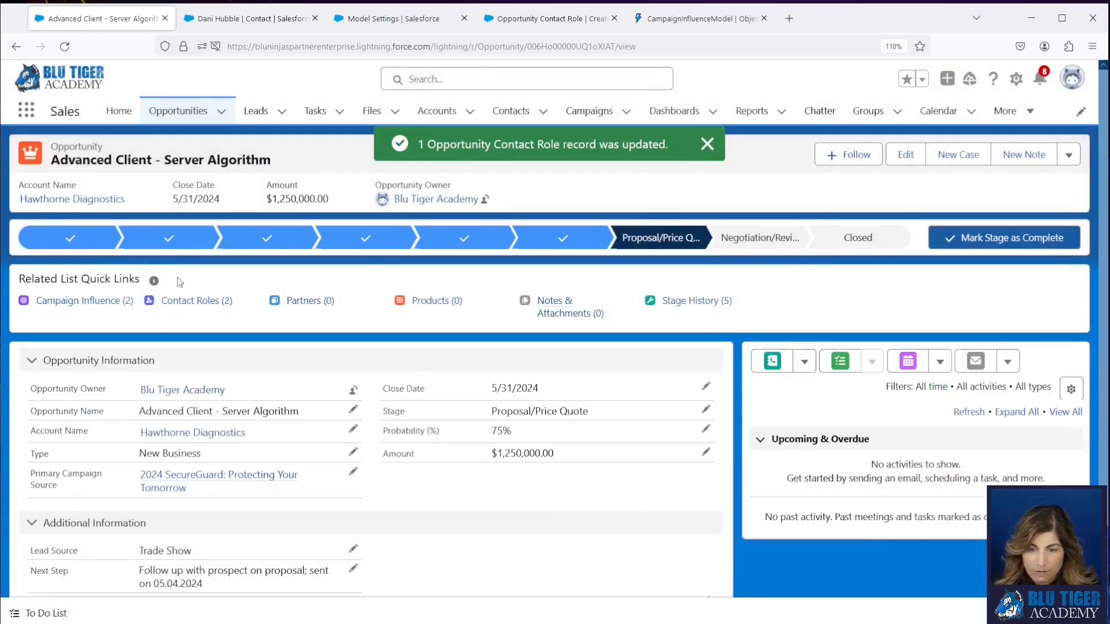
mouse_move(81, 306)
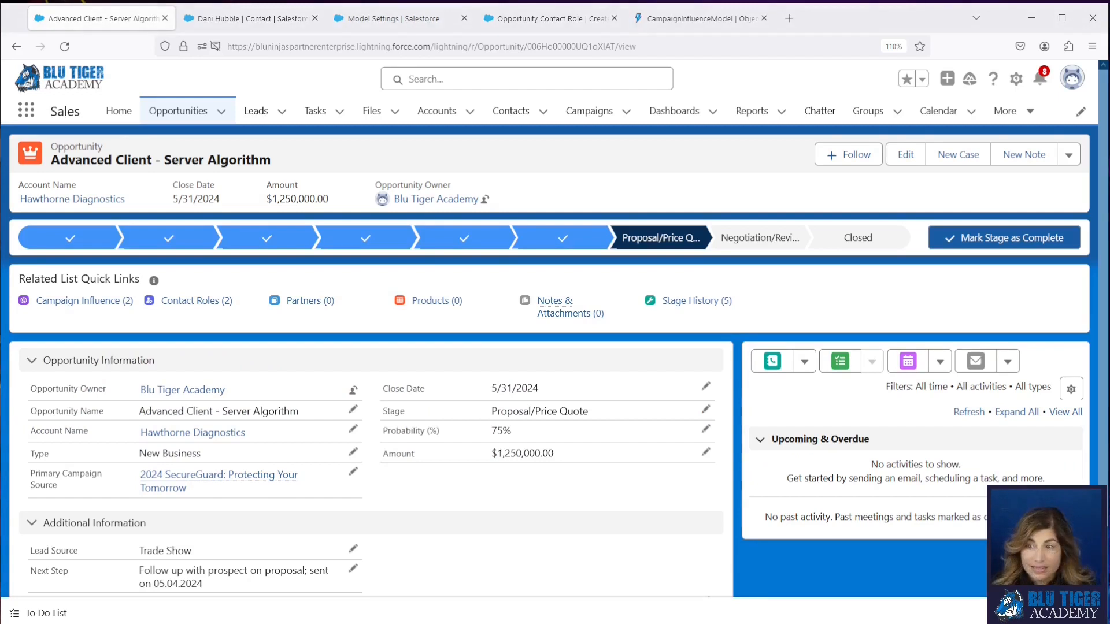
Leave the Opportunity Contact Role flow for the Setup flow list and create a new record-triggered flow.
click(520, 19)
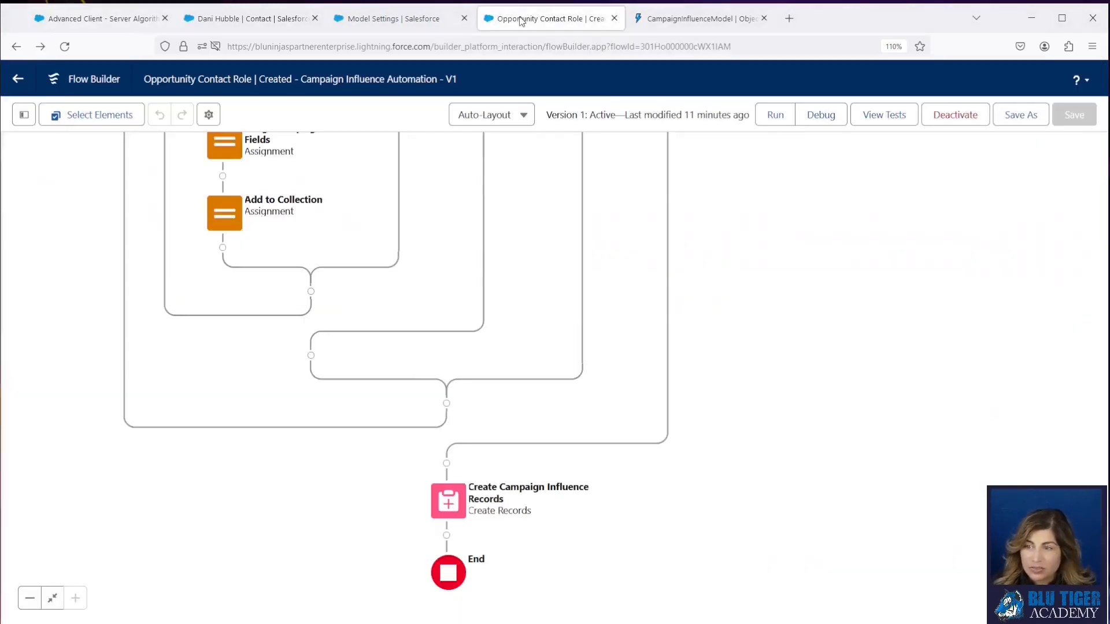
click(18, 80)
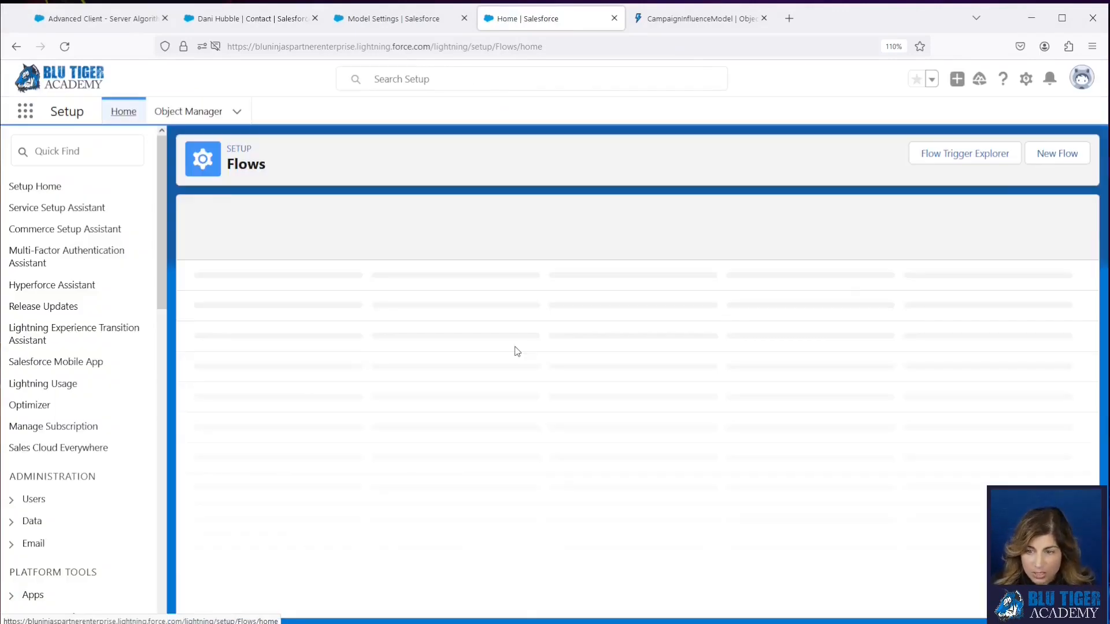
click(1054, 155)
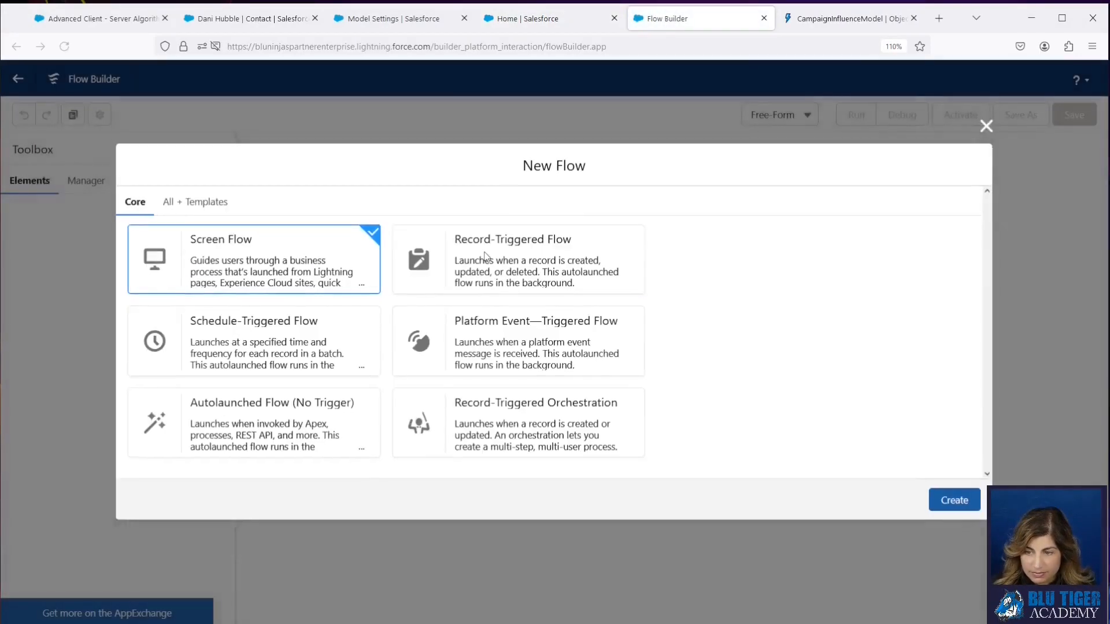
click(483, 258)
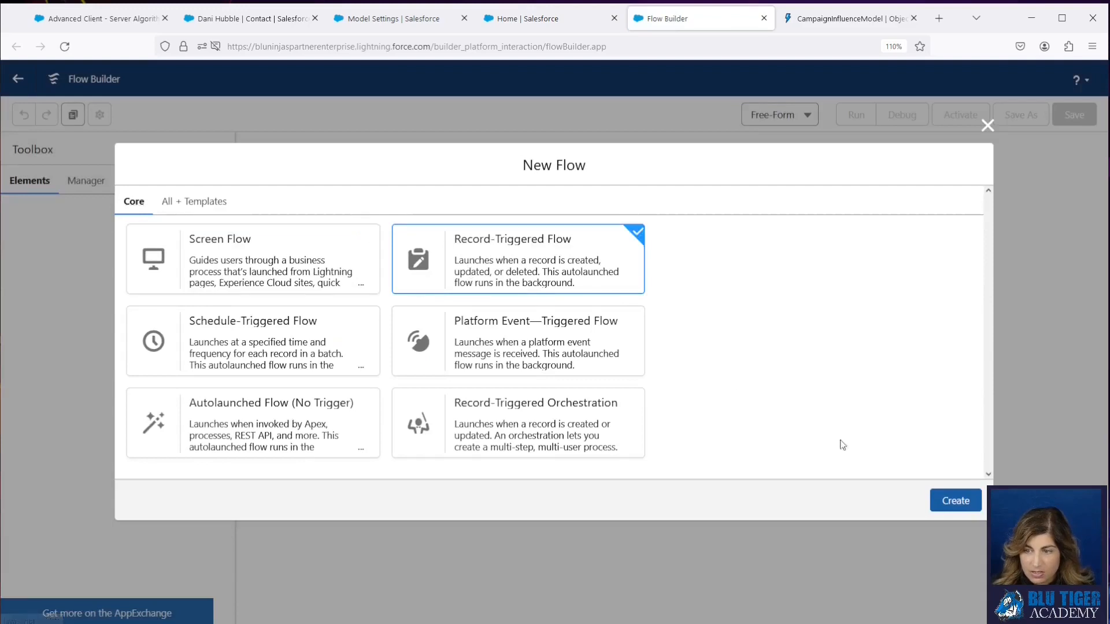
click(963, 503)
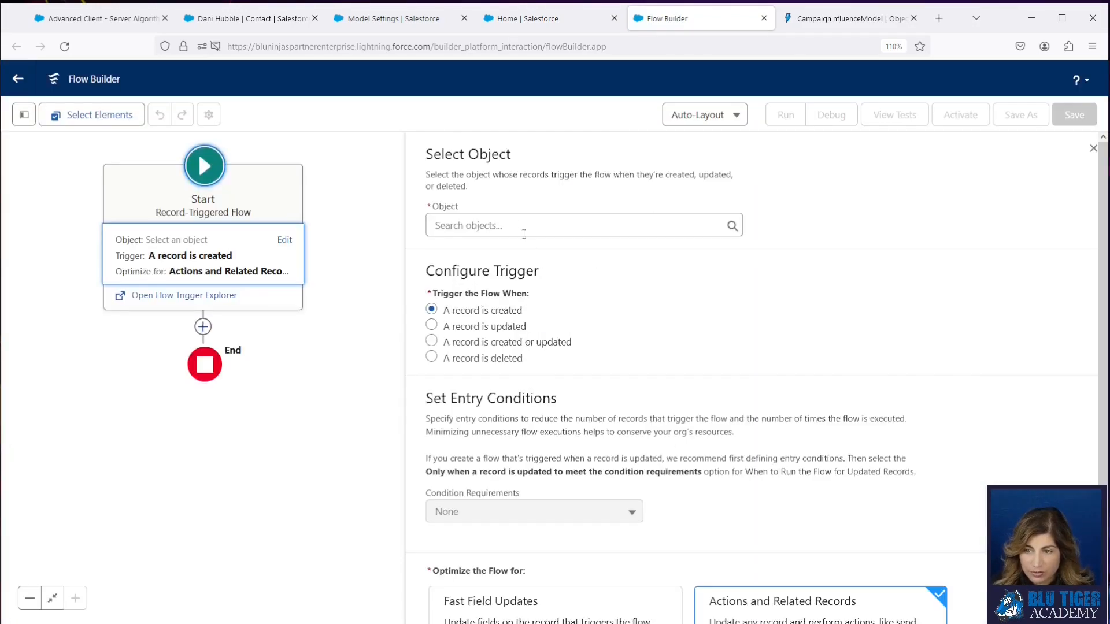
Set the flow to trigger when an Opportunity Contact Role record is deleted.
click(524, 234)
text(oppo)
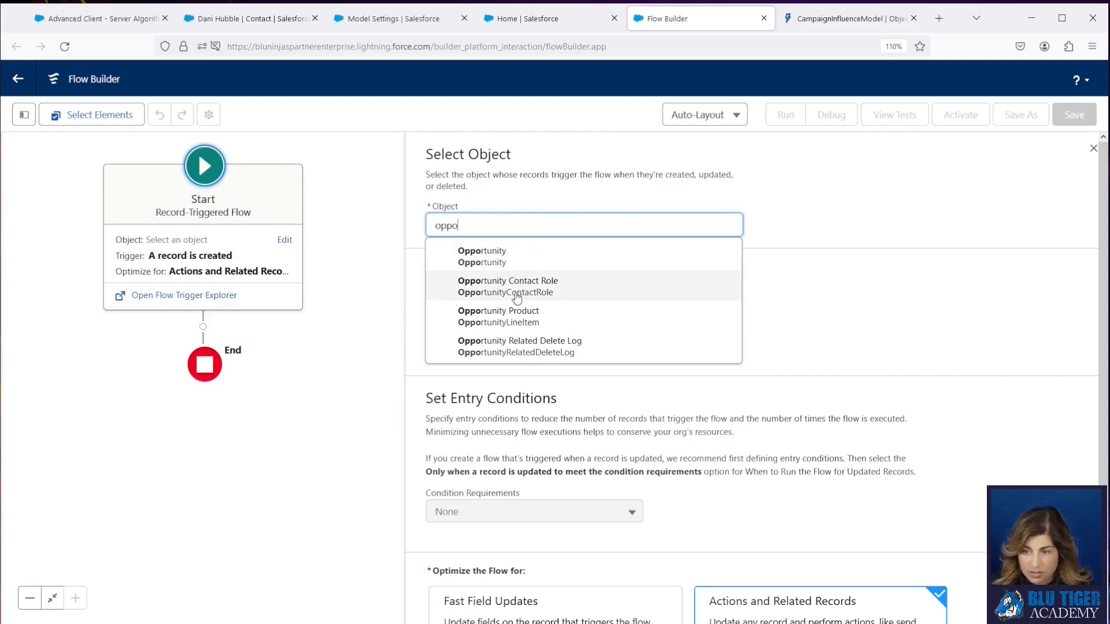
click(516, 286)
click(431, 356)
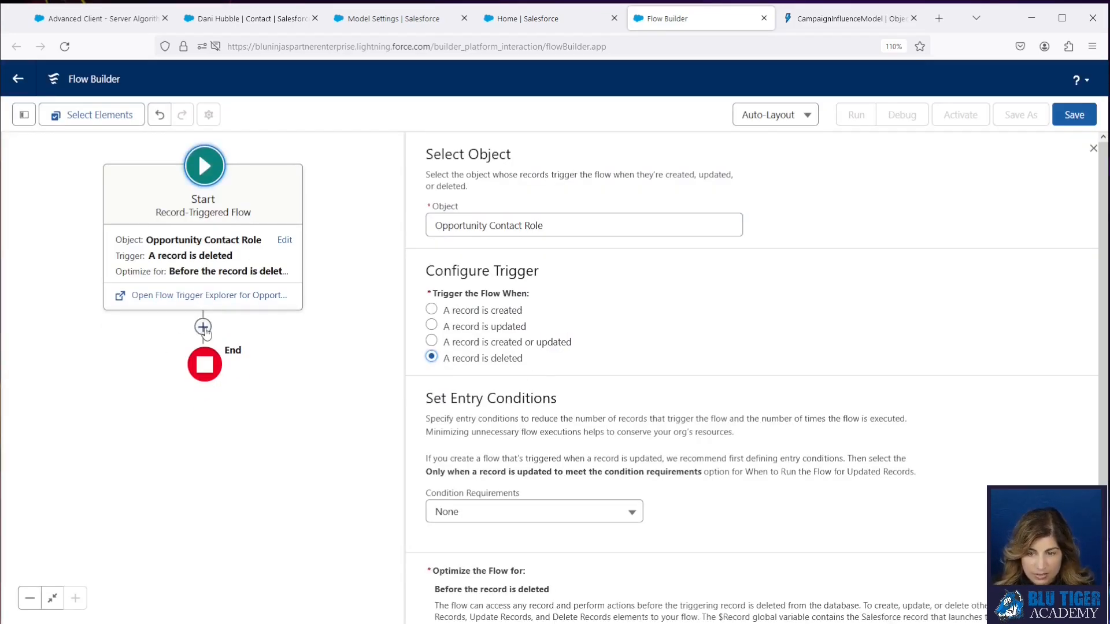
Add a Get Records element after the start, labelled Get Campaign Influence Records, for the Campaign Influence object.
click(203, 327)
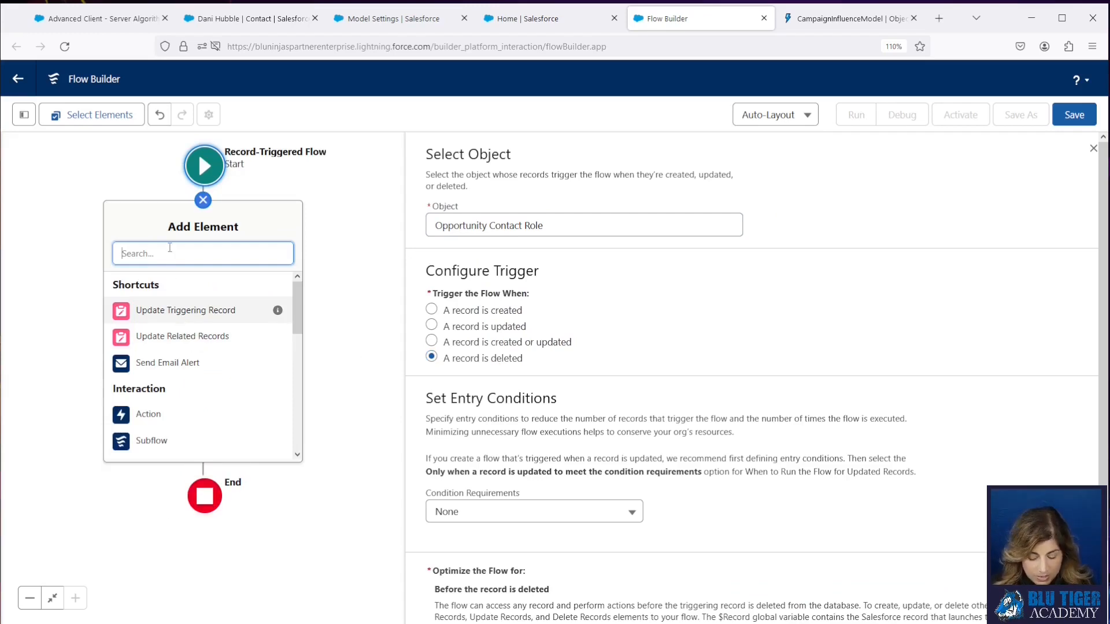
text(get)
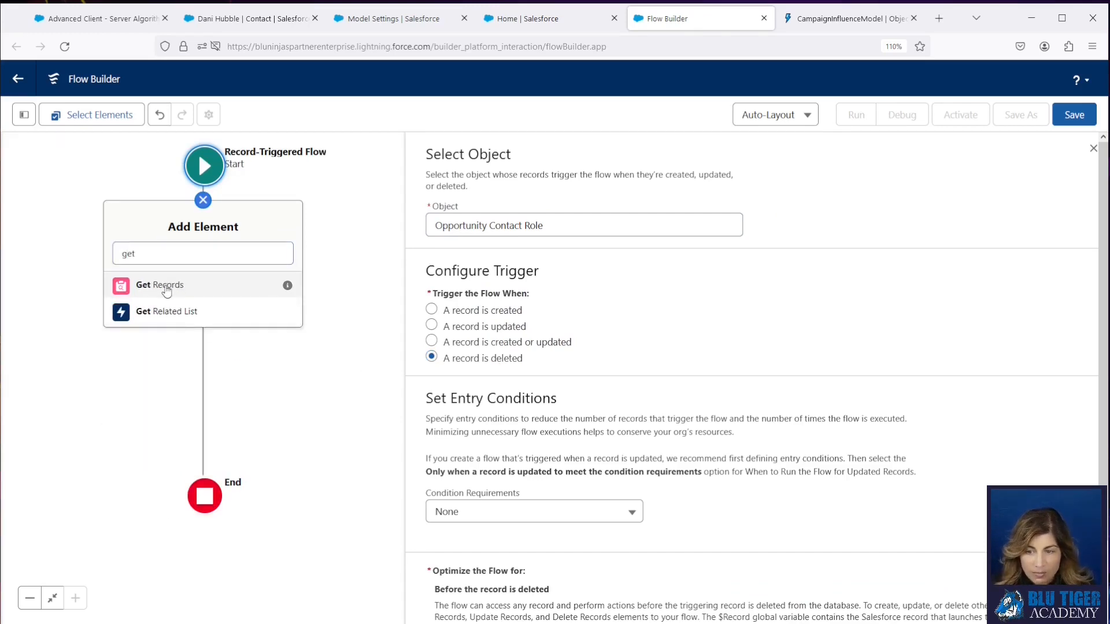
click(166, 290)
click(586, 200)
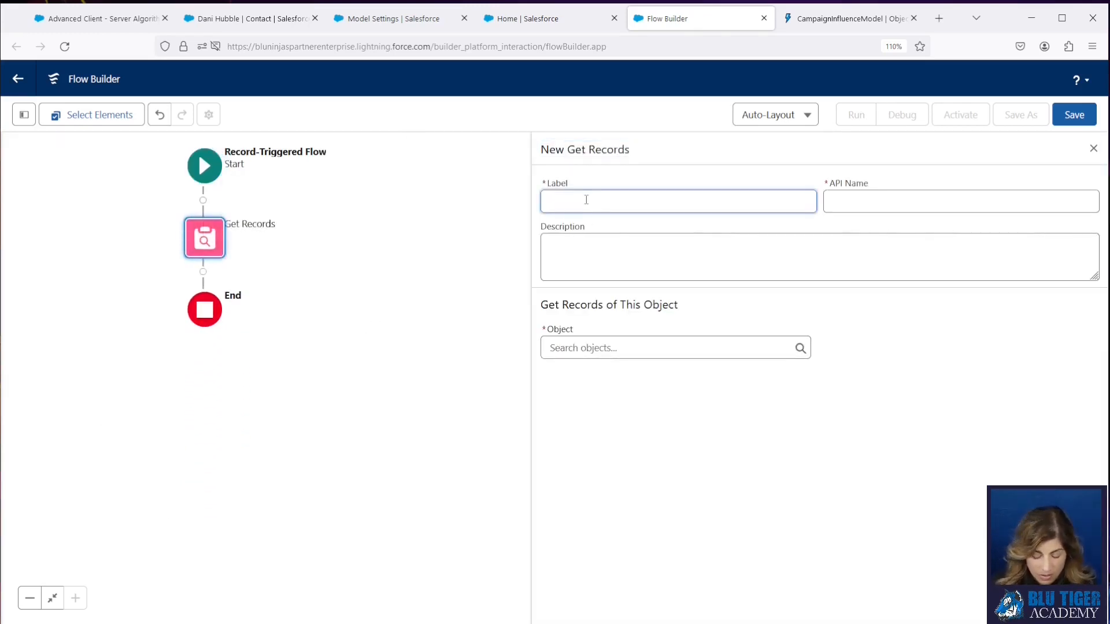
text(Get Campa)
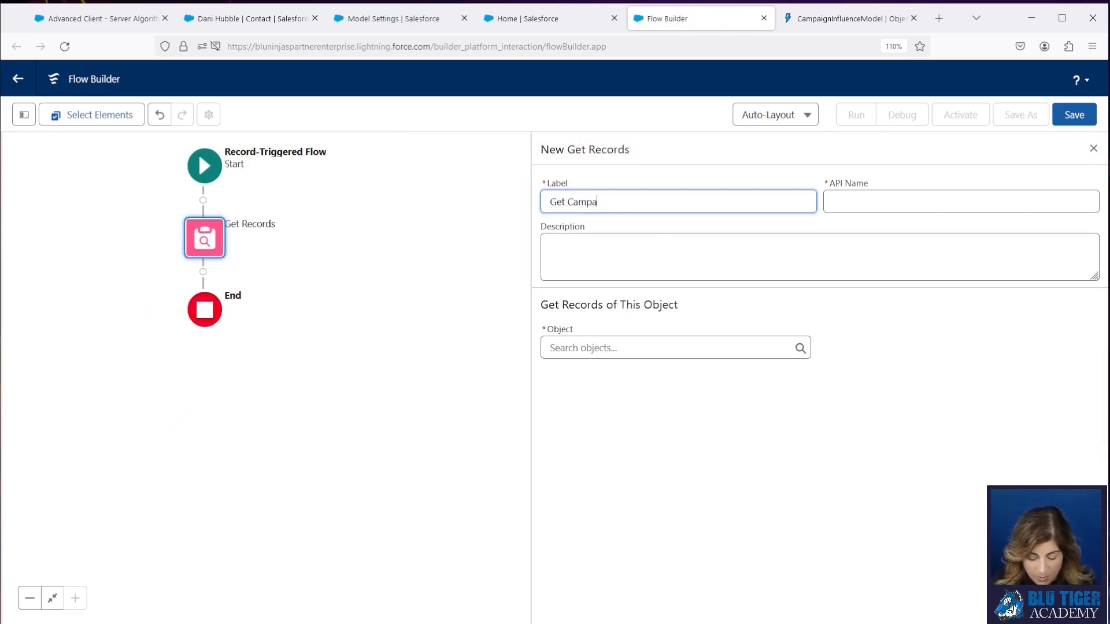
text(ign Influence)
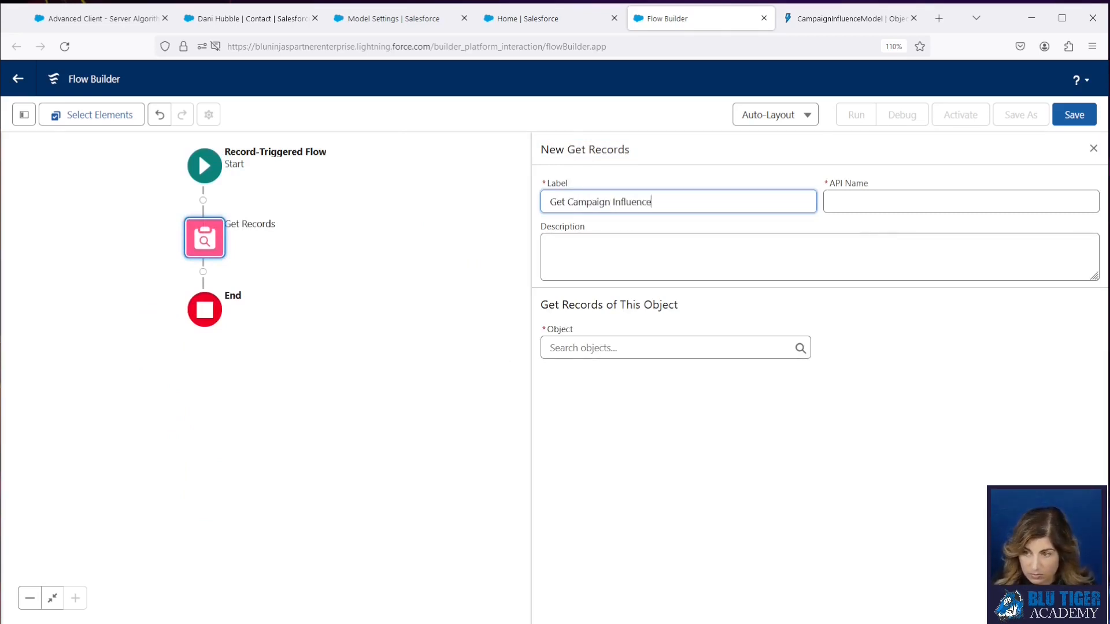
text( Records)
key(Tab)
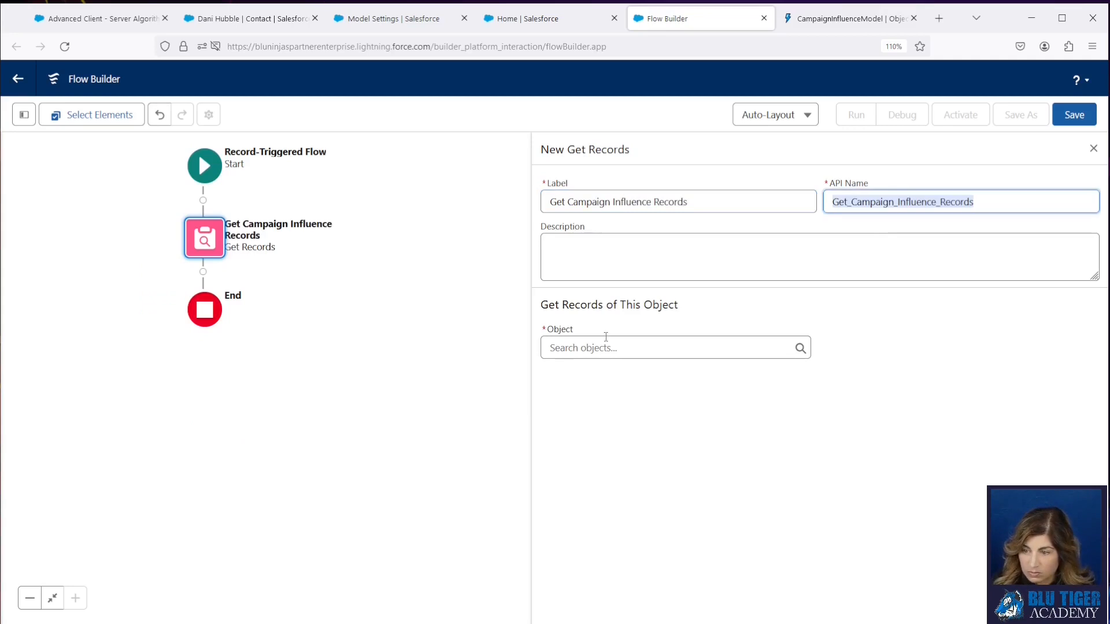
click(607, 347)
text(campaign)
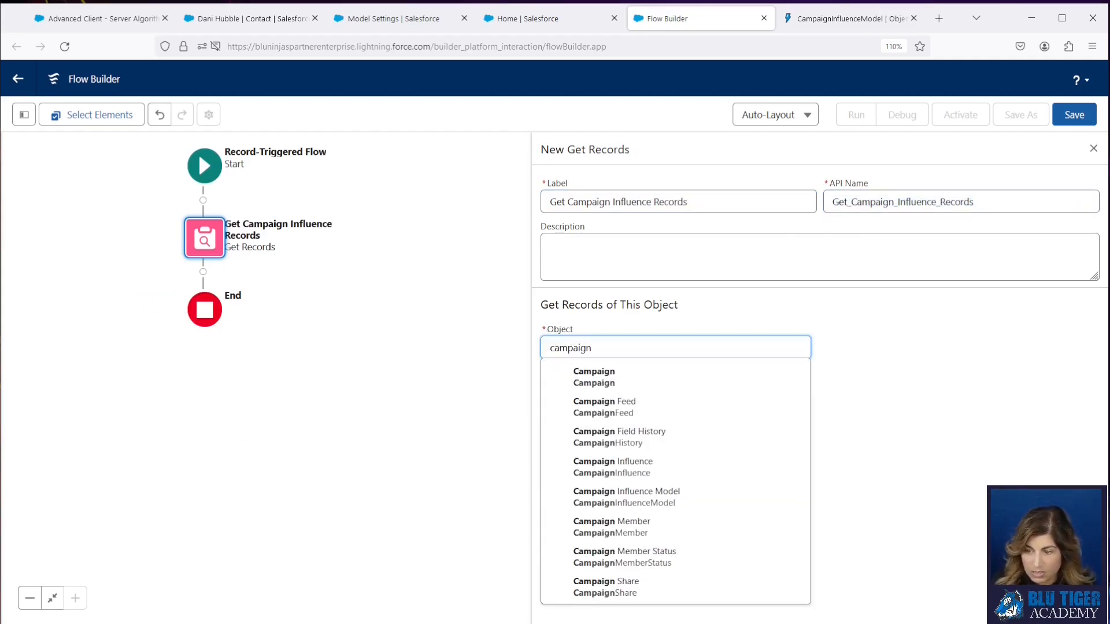
click(613, 467)
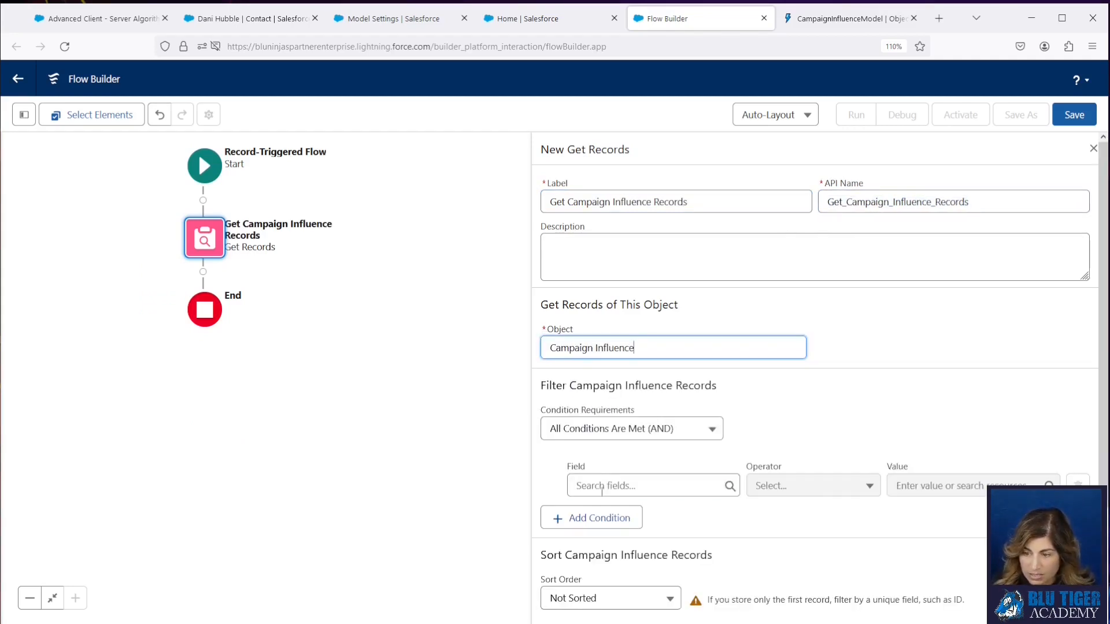
Add two filter conditions to the Get Records element, on ContactId and OpportunityId, using the Equals operator.
click(607, 489)
click(619, 379)
click(613, 517)
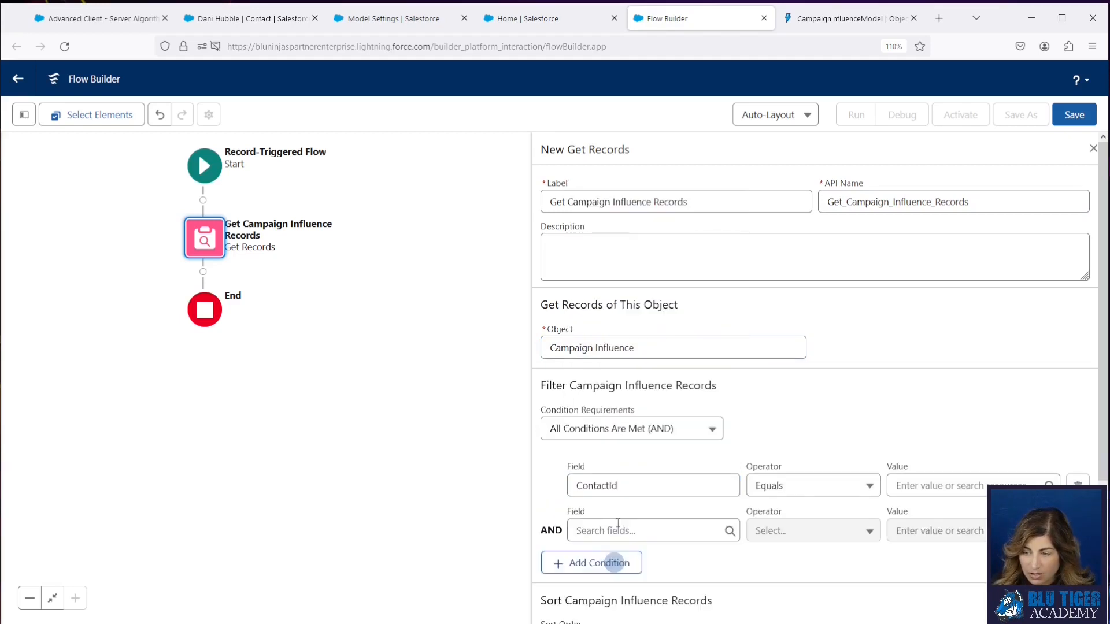
click(626, 530)
scroll(641, 457, down, 5)
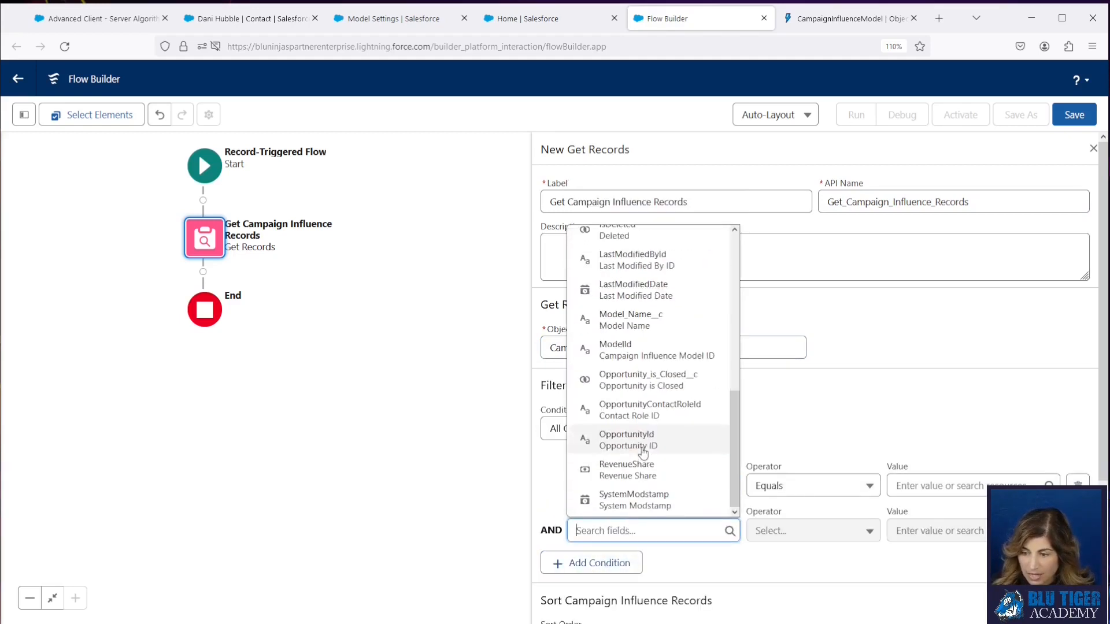
click(640, 449)
Match the two filter conditions to the triggering record's Contact ID and Opportunity ID, and store all records.
click(904, 488)
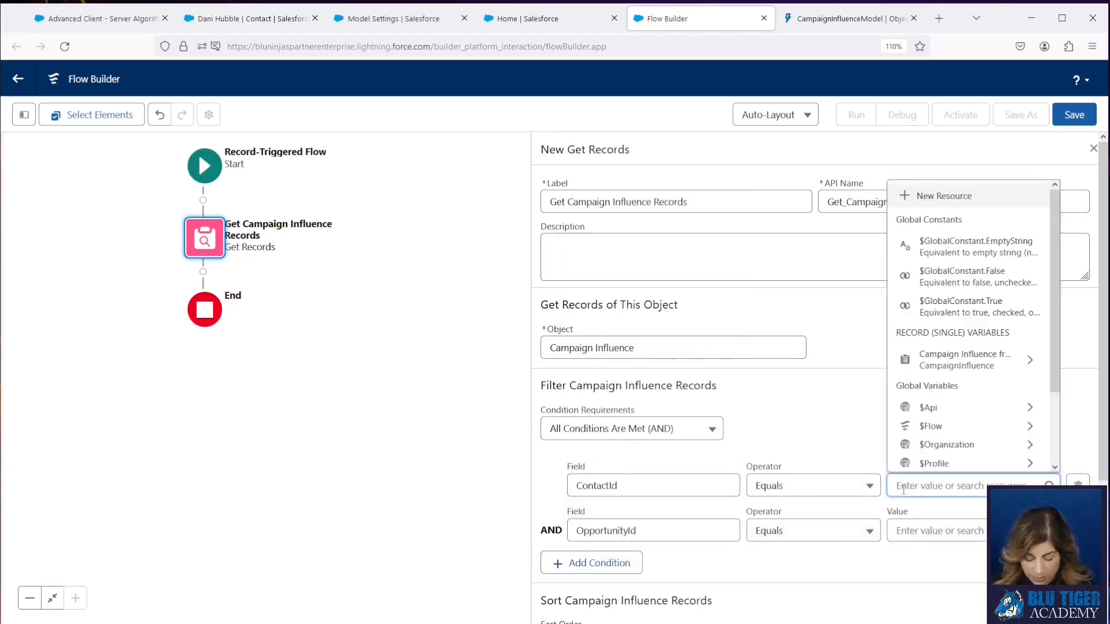
text(rec)
click(957, 460)
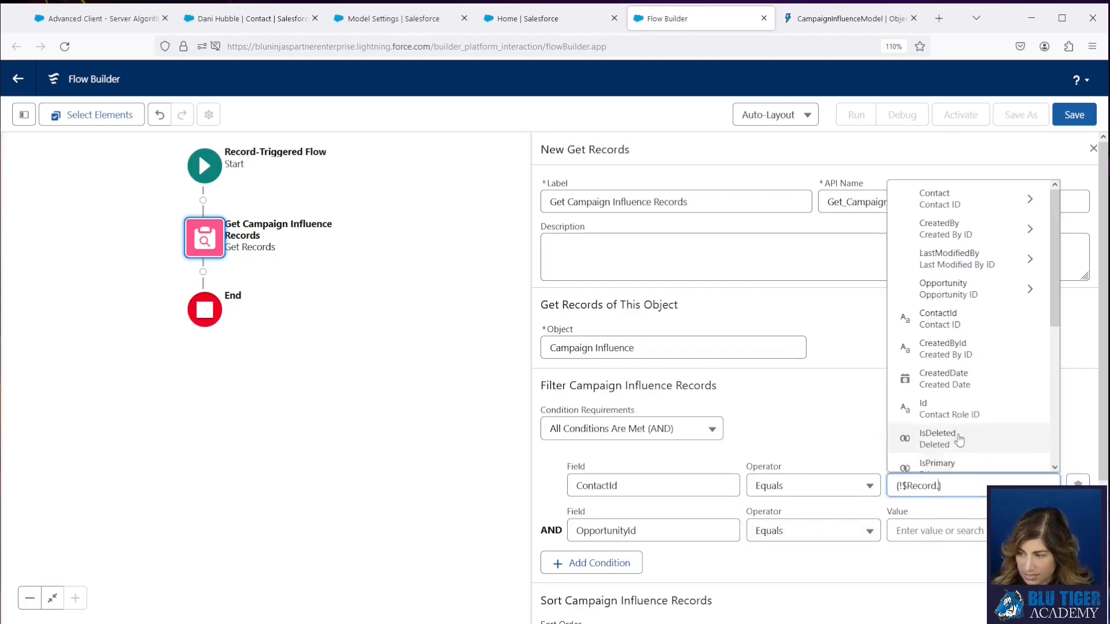
click(964, 321)
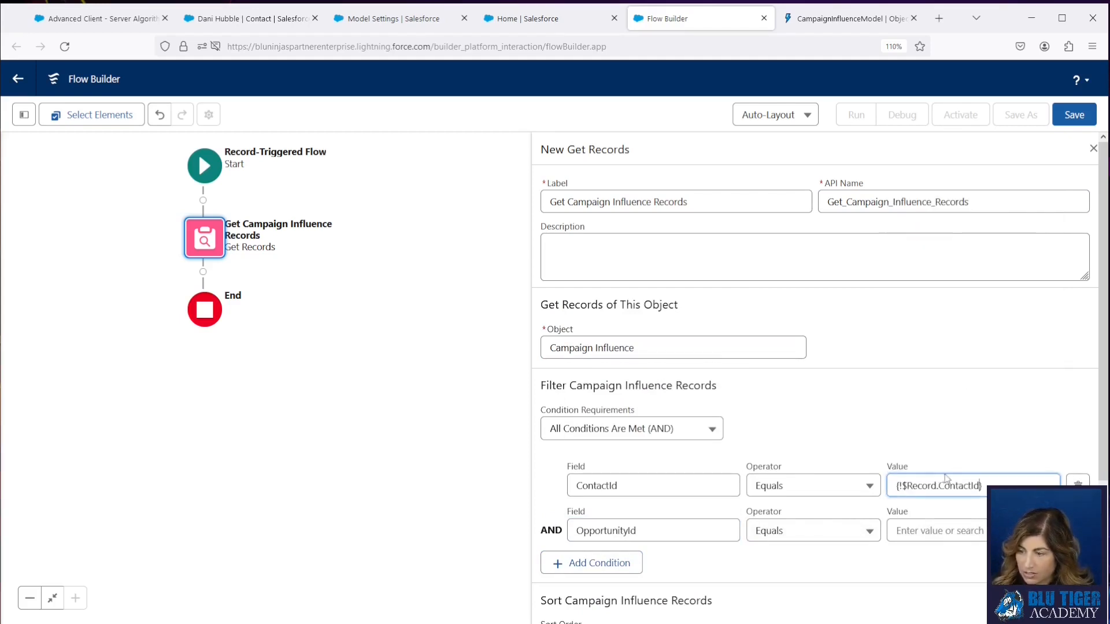
click(926, 533)
text(rec)
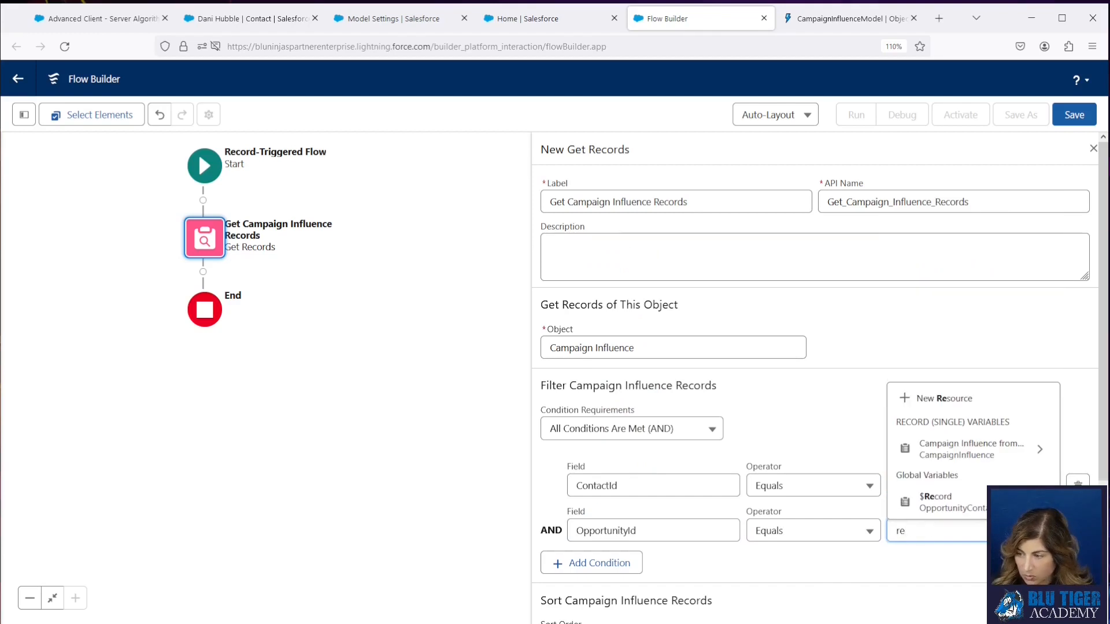
click(924, 496)
scroll(967, 417, down, 4)
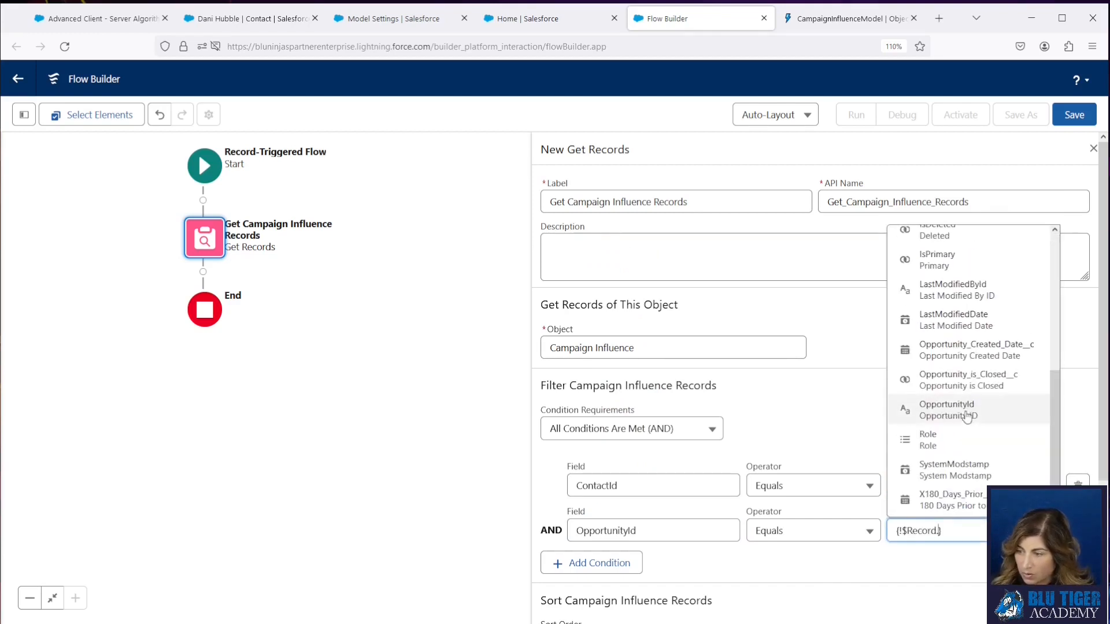
click(965, 413)
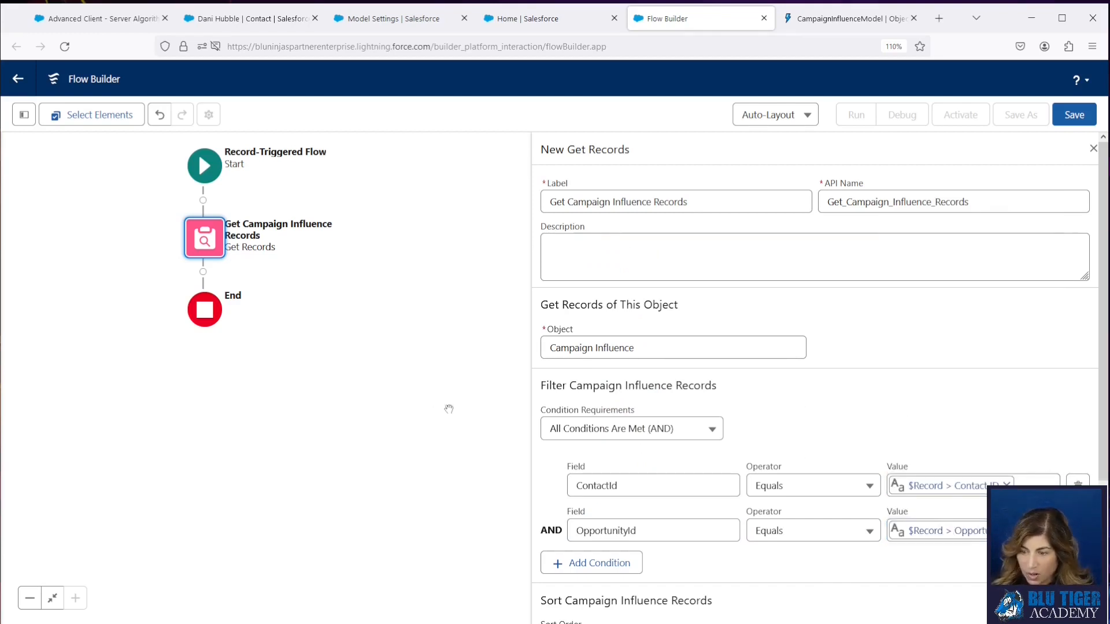
scroll(765, 421, down, 3)
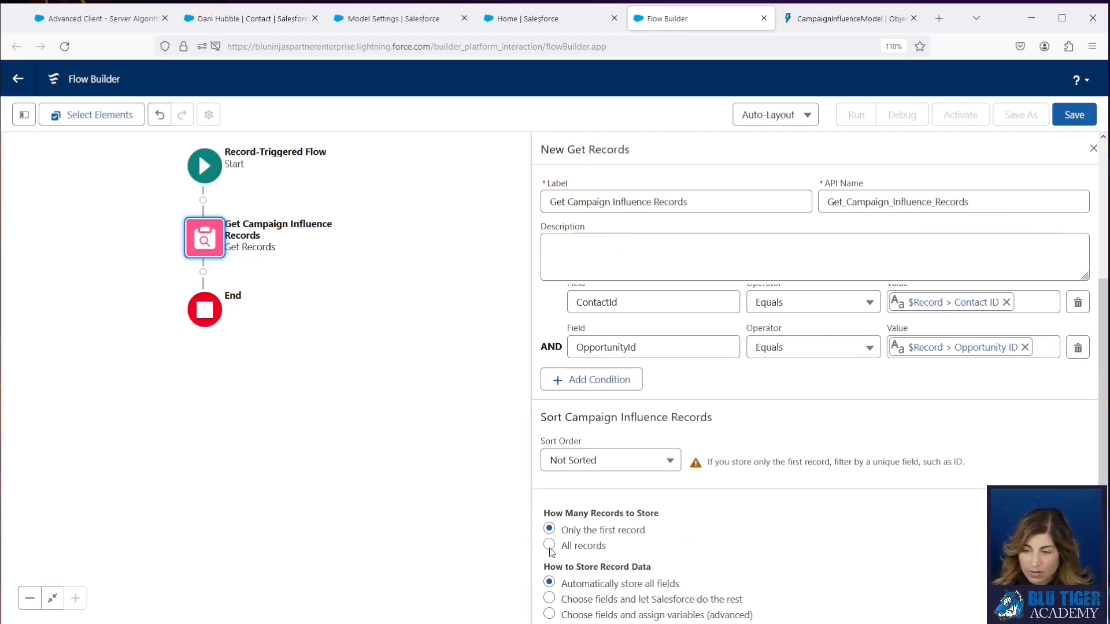
click(550, 546)
Add a Decision element after Get Campaign Influence Records, labelled "Campaign Infuence Records Exist?".
click(202, 271)
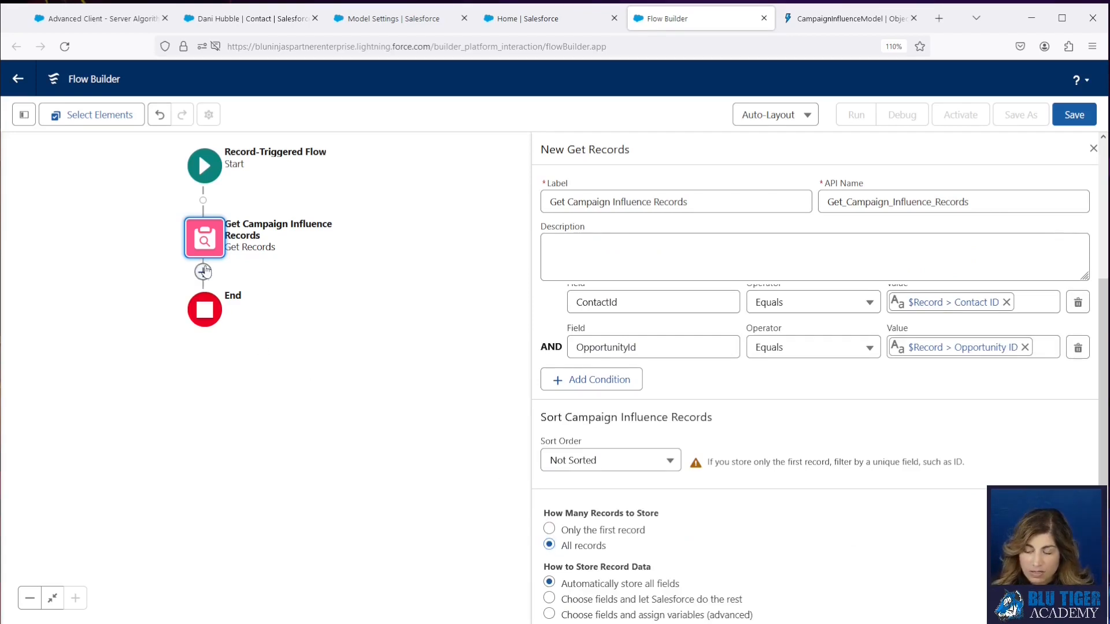
text(deci)
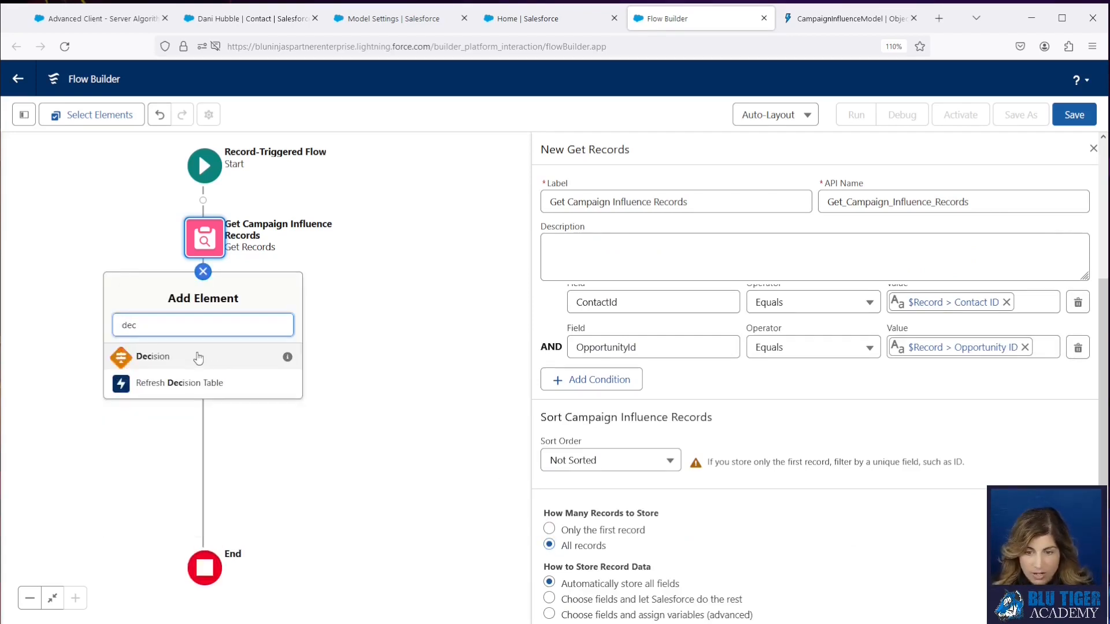
click(198, 356)
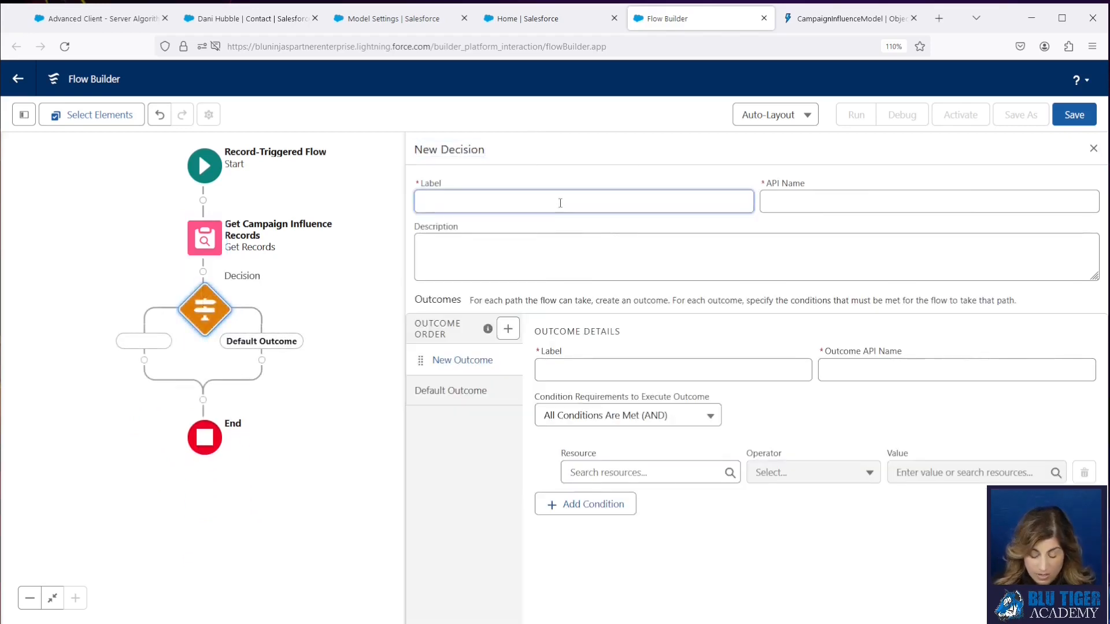
text(Campaign Inf)
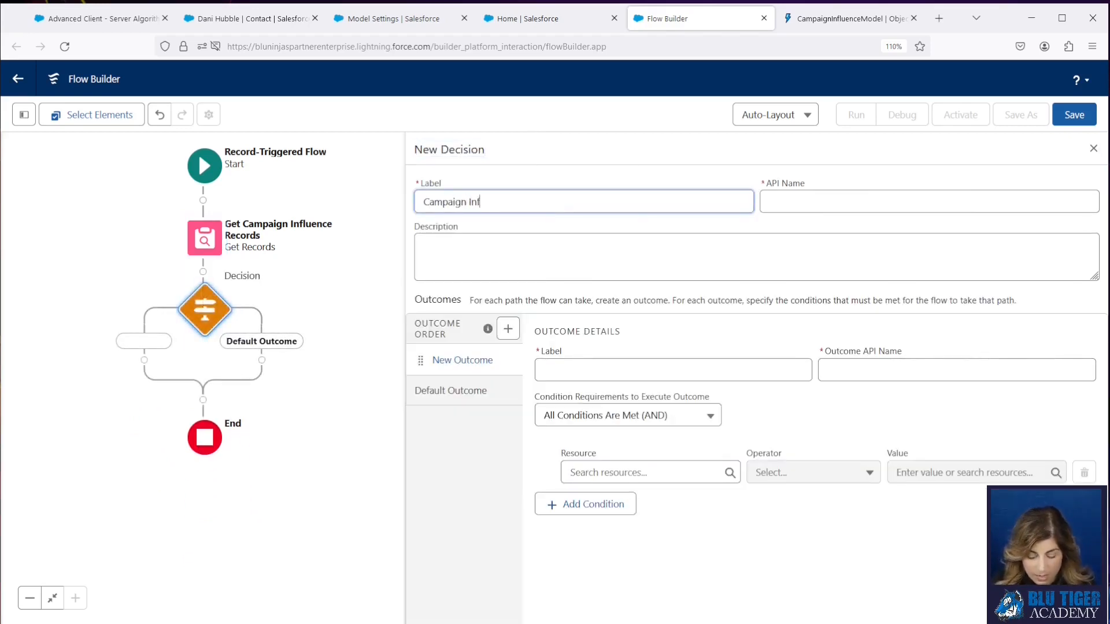
text(uence Recor)
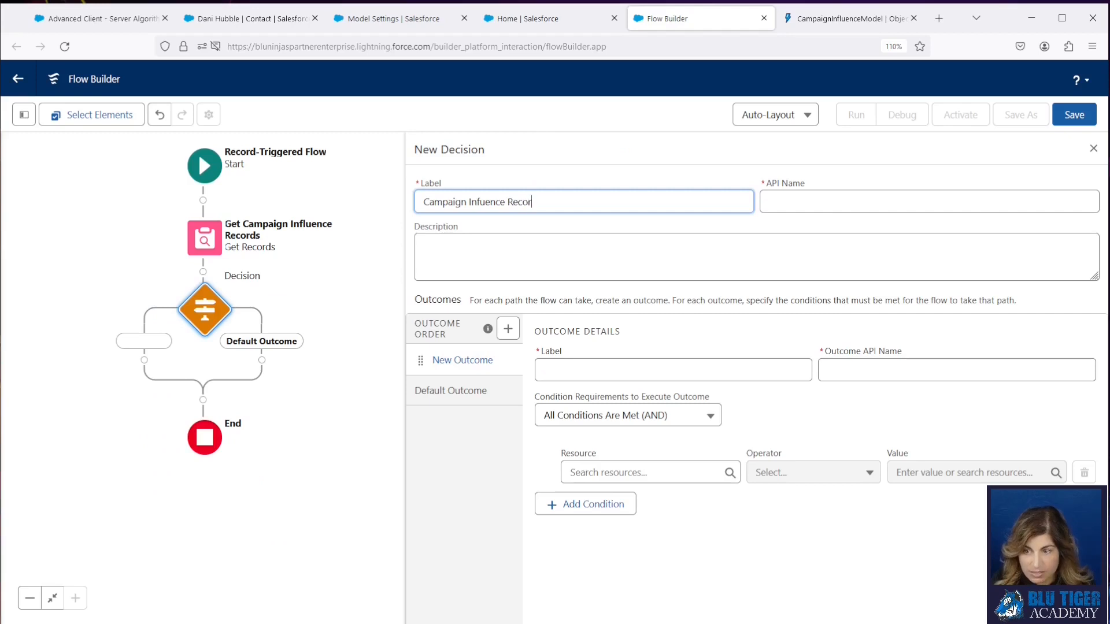
text(ds Exist?)
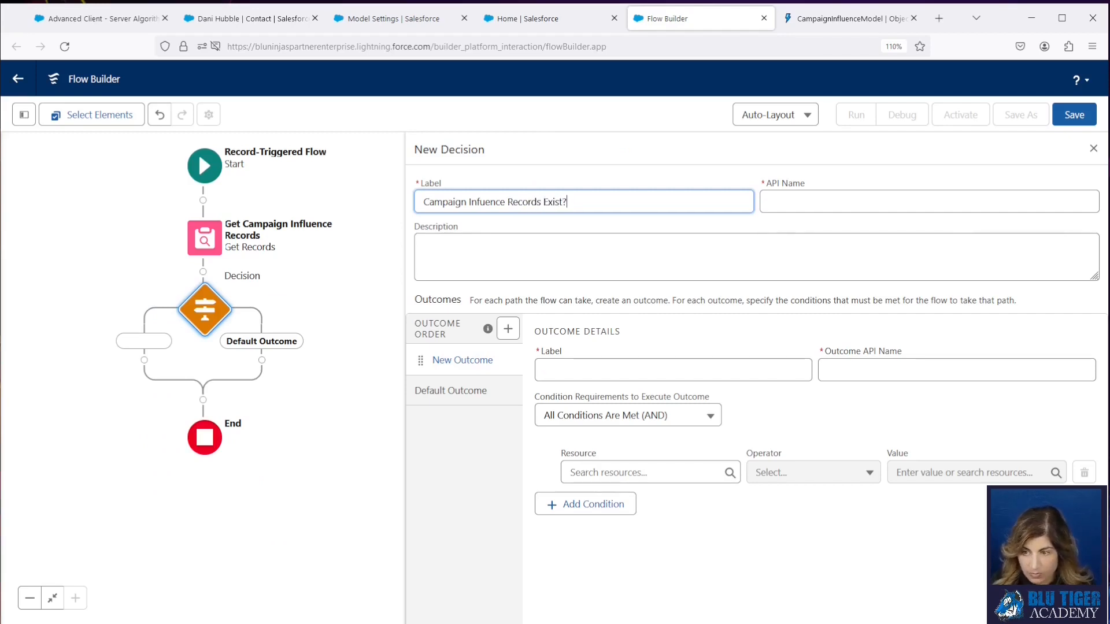
key(Tab)
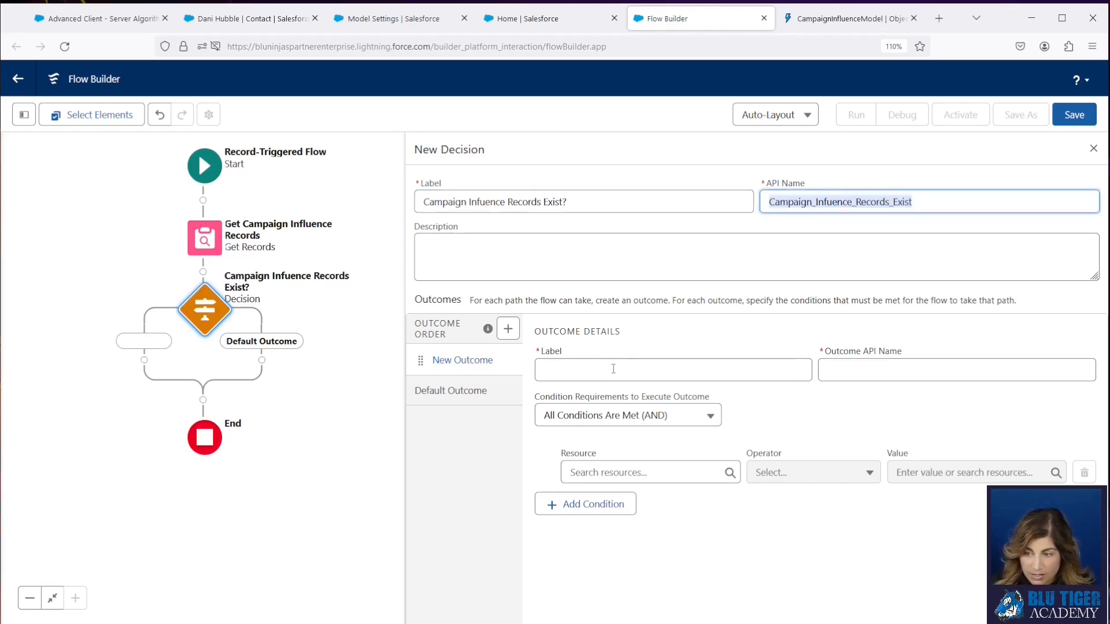
Define the decision's first outcome as Yes, met when the retrieved Campaign Influence record collection Is Null equals False.
click(614, 368)
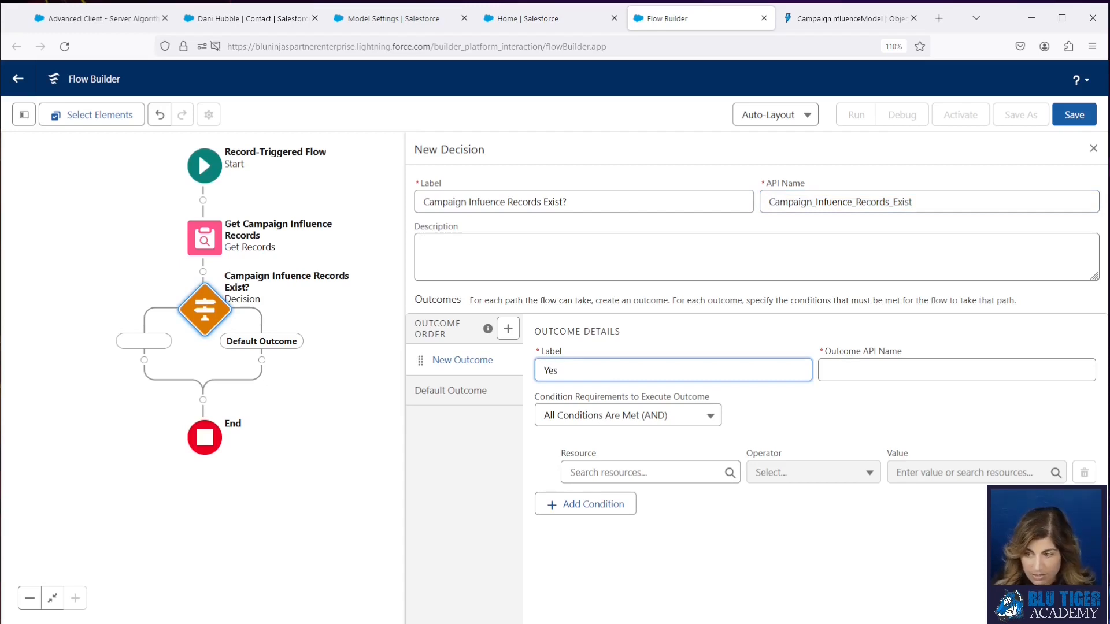
key(Tab)
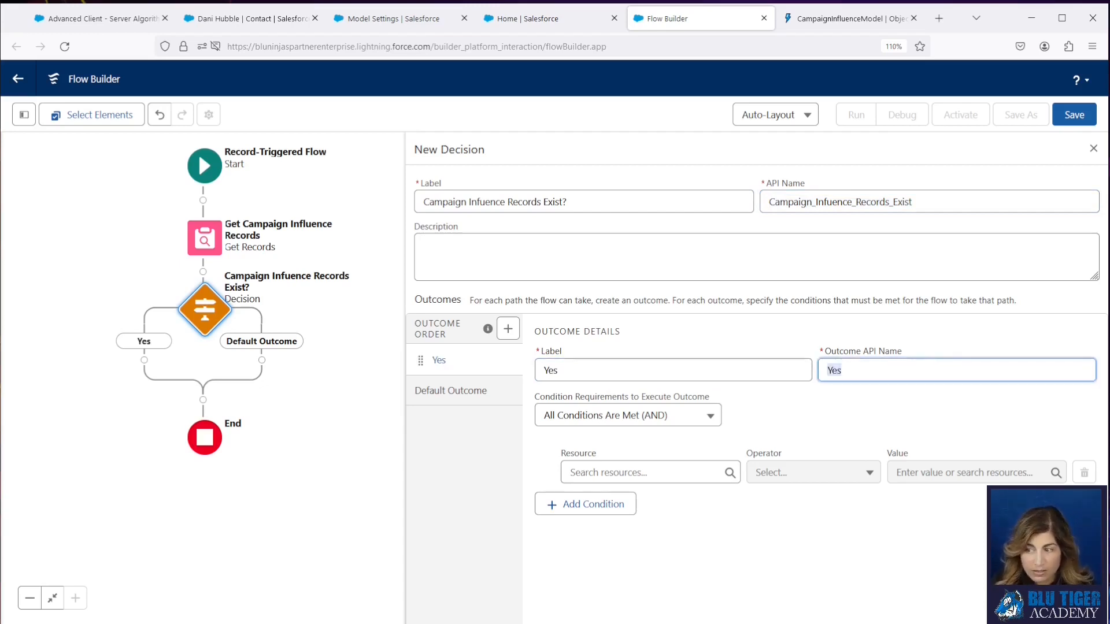
click(668, 477)
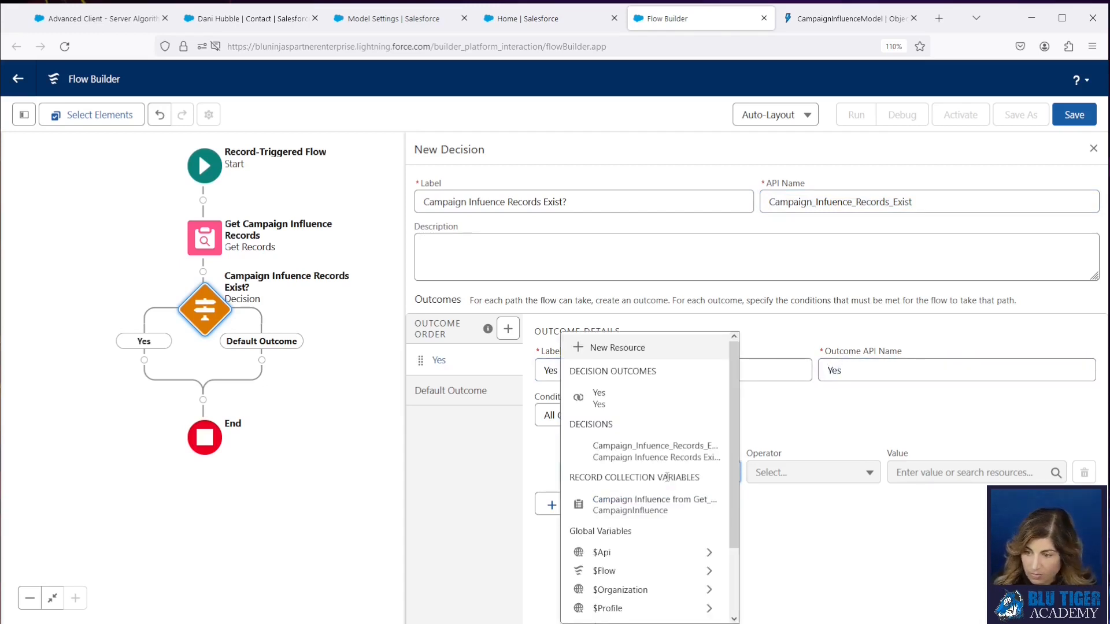
click(652, 503)
click(772, 474)
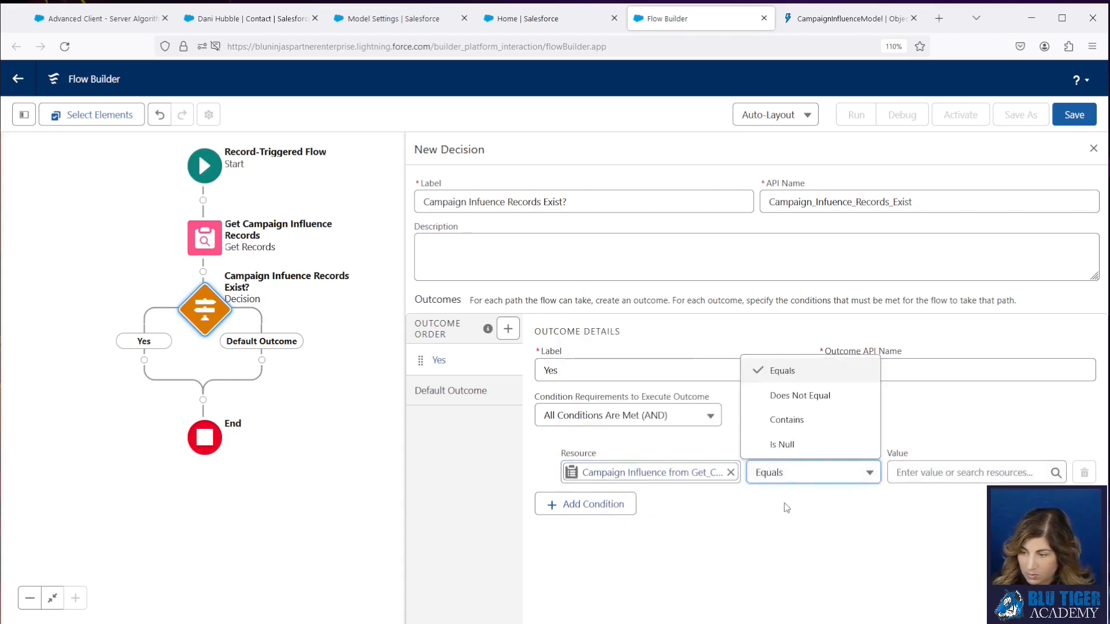
click(784, 445)
click(954, 472)
text(Fa)
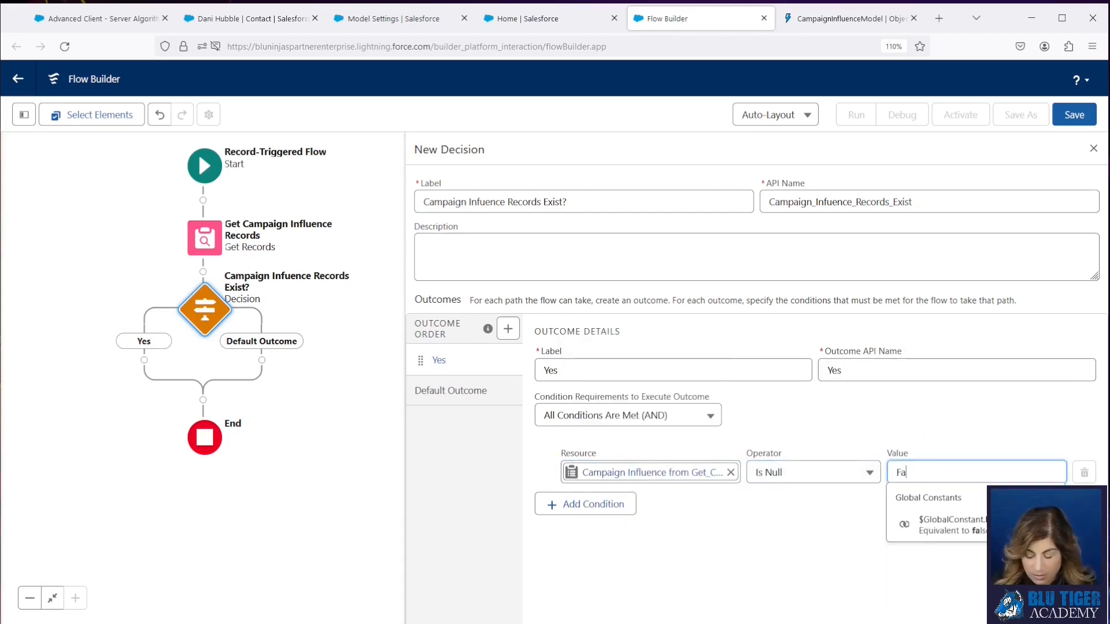
text(lse)
click(949, 527)
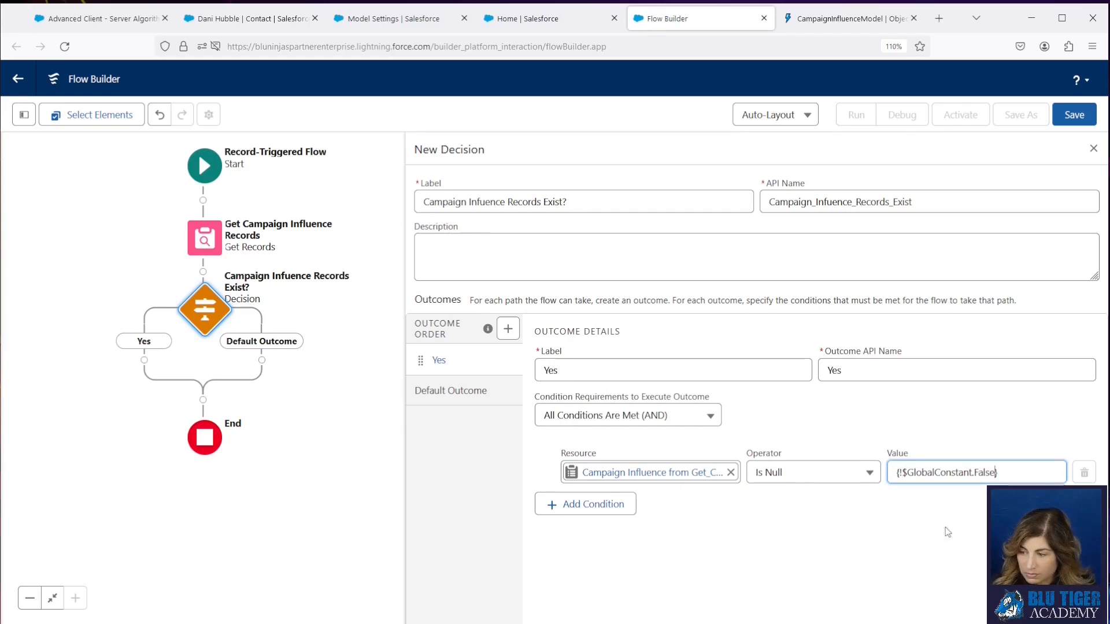
Rename the decision's default outcome as No.
click(493, 398)
triple_click(598, 380)
text(No)
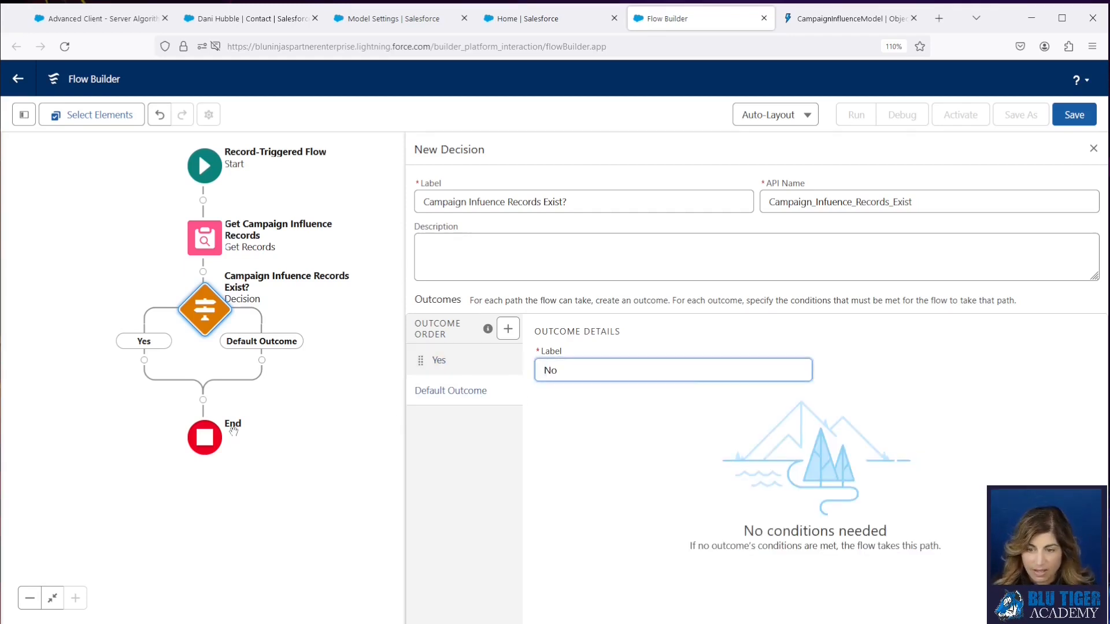
click(281, 431)
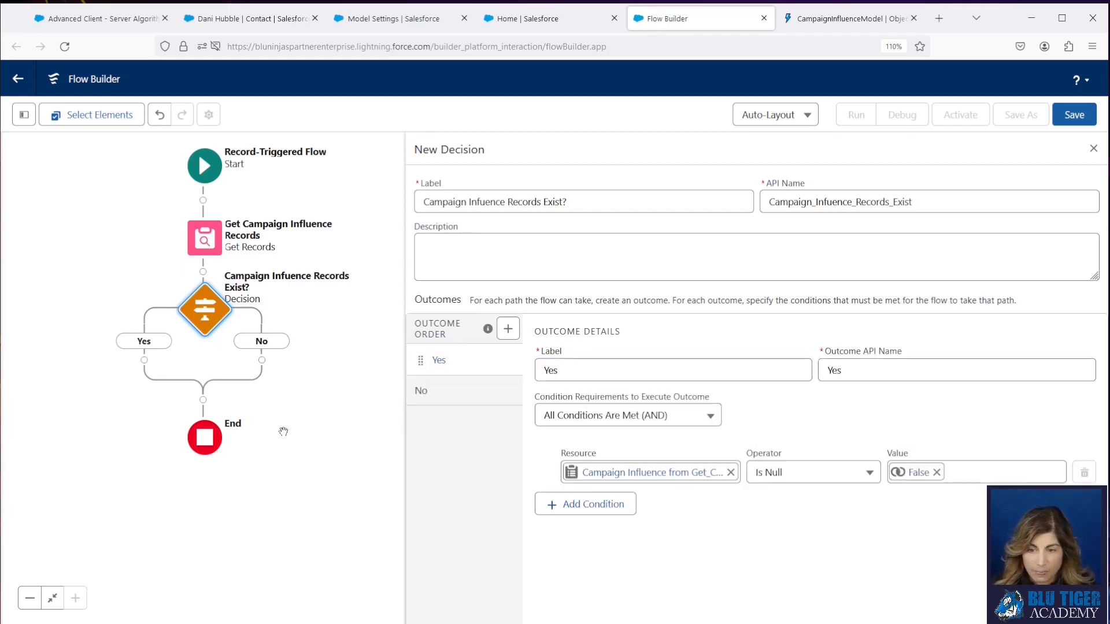
Add a Delete Records element on the Yes path for the retrieved Campaign Influence collection, labelled Delete Campaign Influence Records.
click(144, 360)
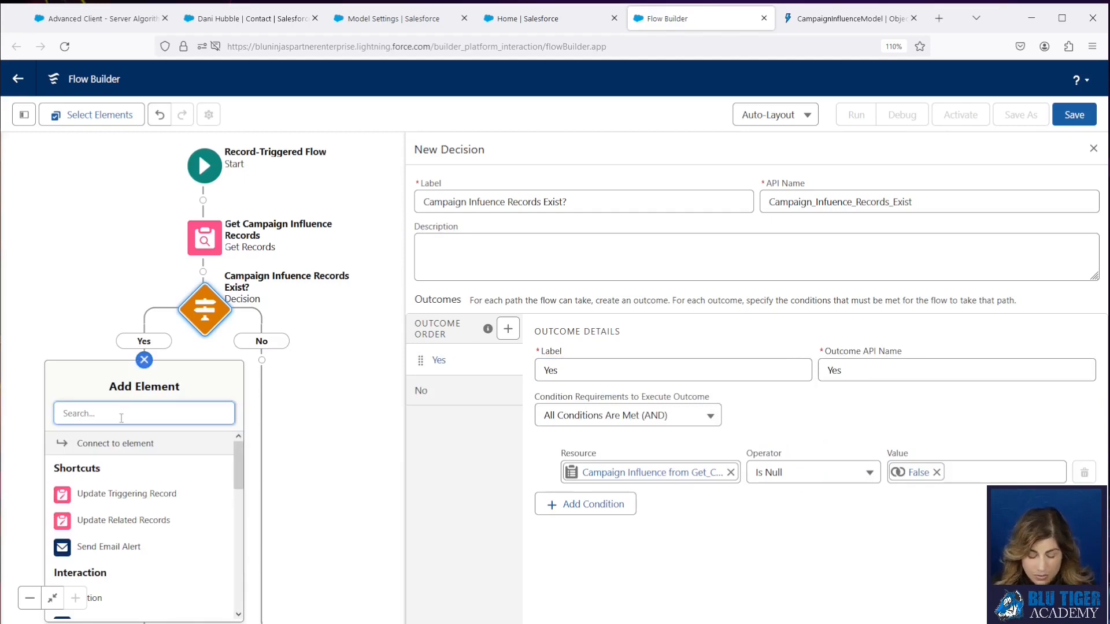
text(de)
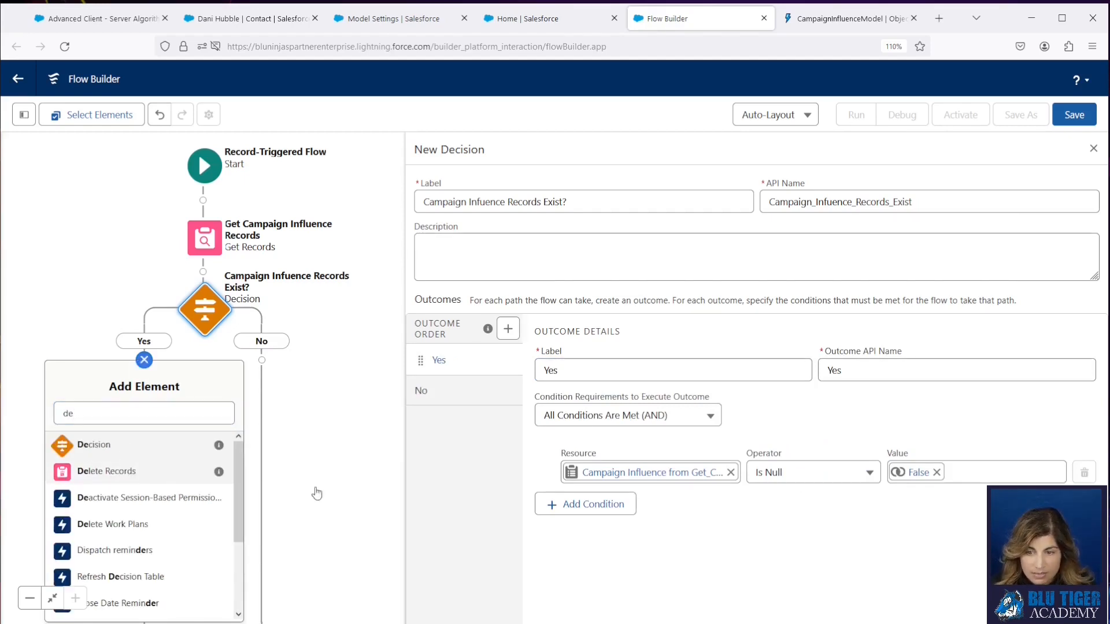
click(144, 471)
click(569, 426)
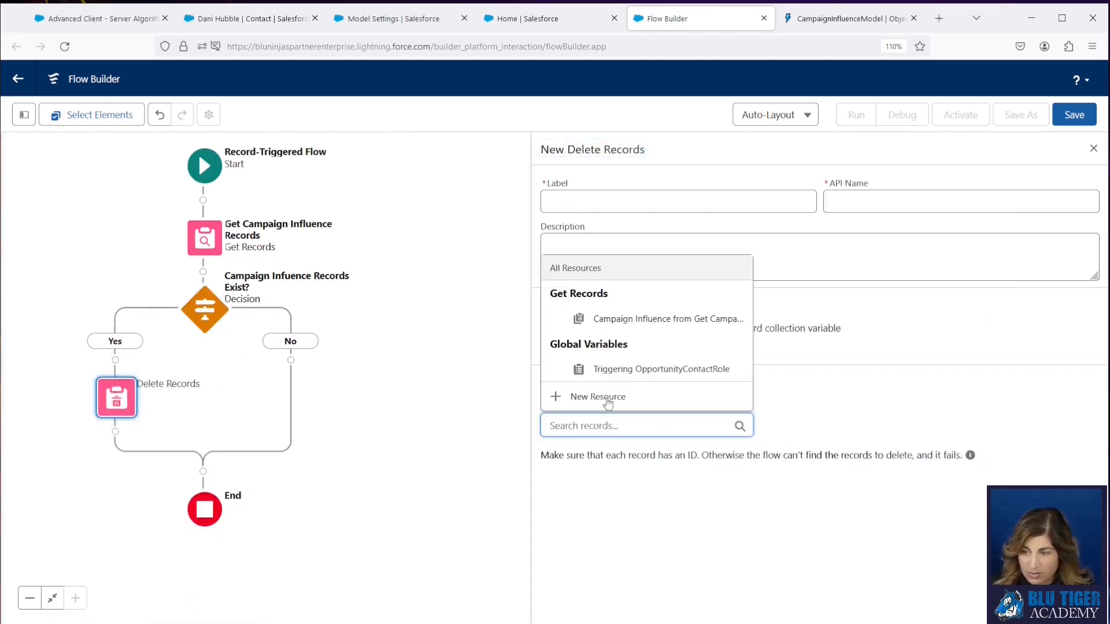
click(640, 319)
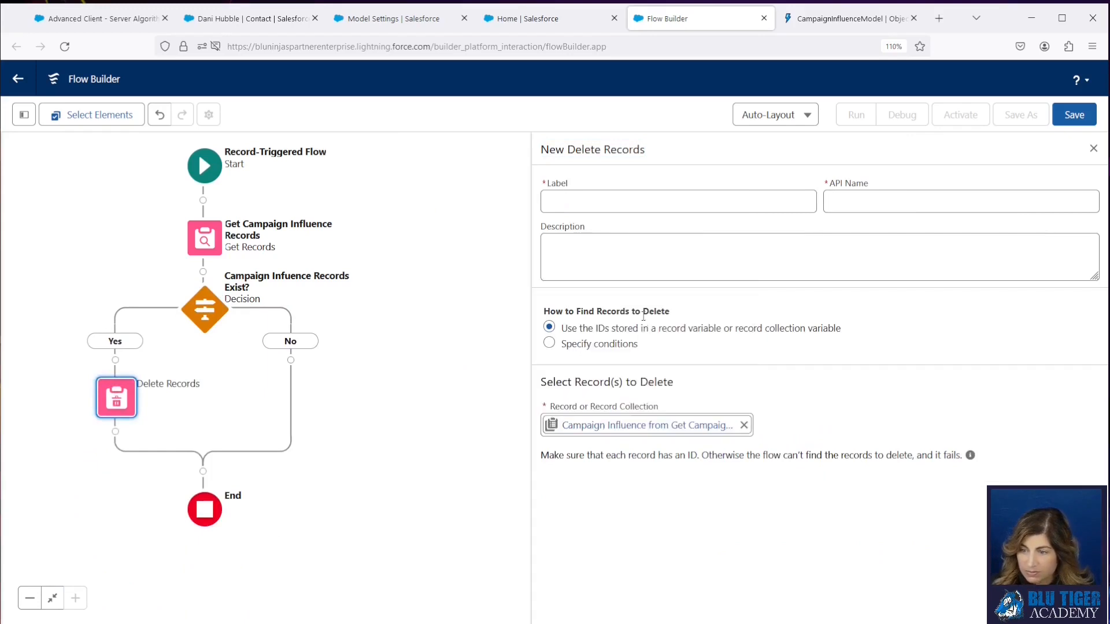
click(587, 201)
text(Delete Cam)
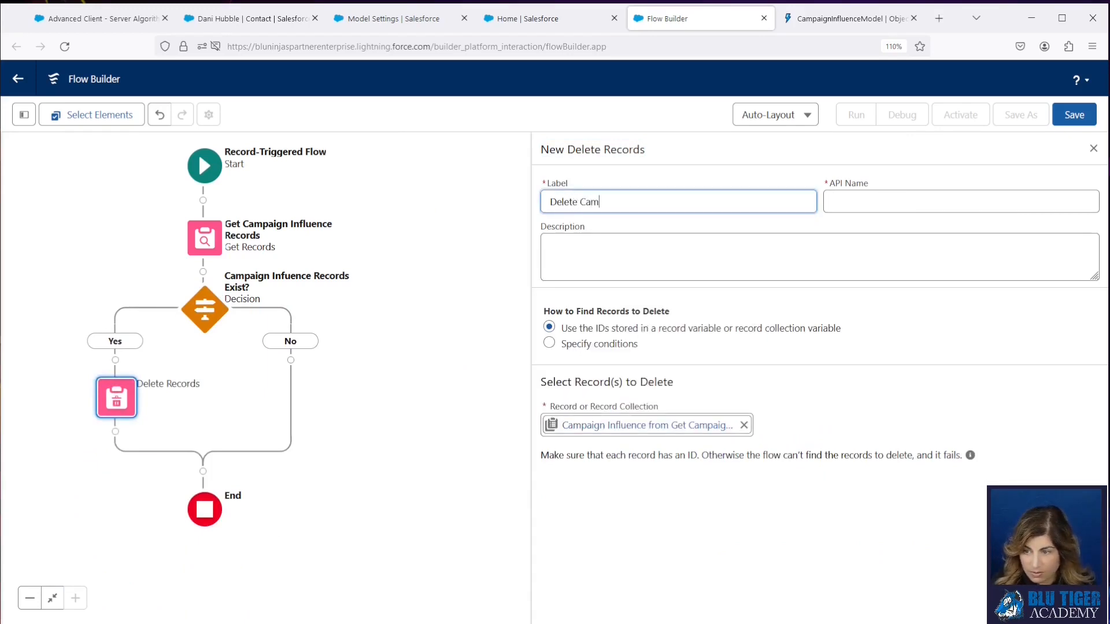
text(paign Influence Records)
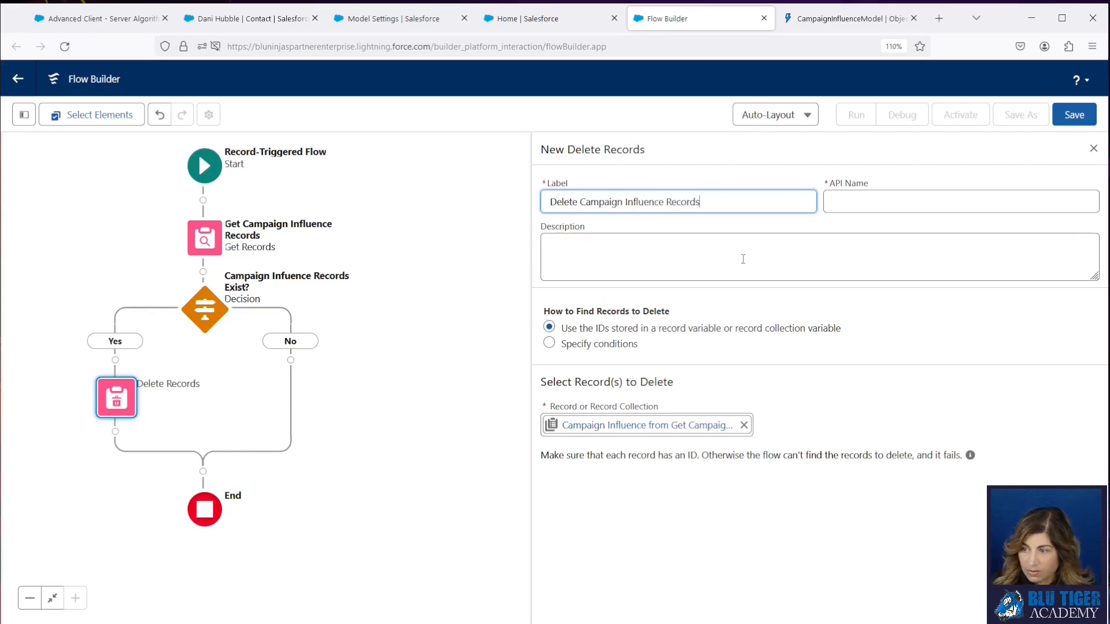
click(994, 250)
Save the flow as "Opportunity Contact Role | Deleted Master Flow" and activate it.
click(1071, 114)
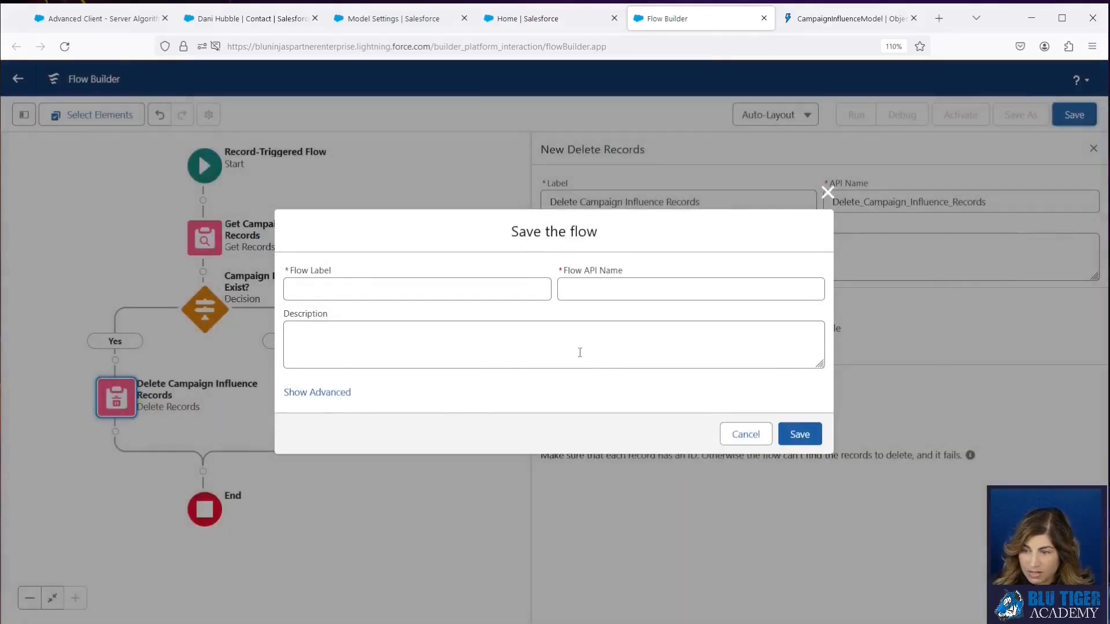
click(334, 287)
text(Opportunity Contact Role | Deleted Master Flow)
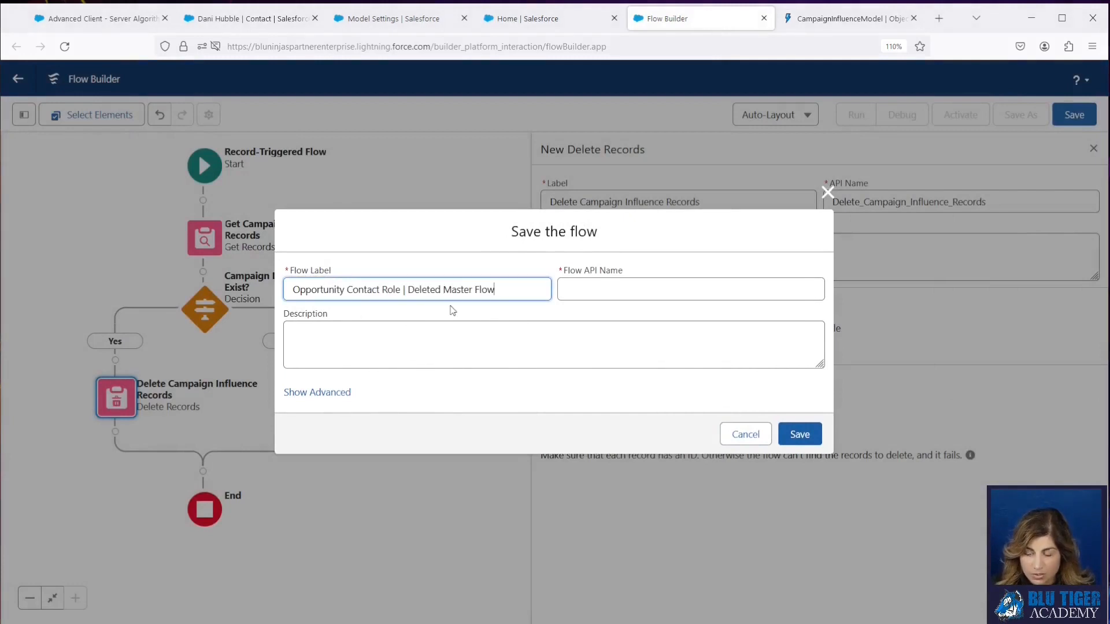
click(582, 288)
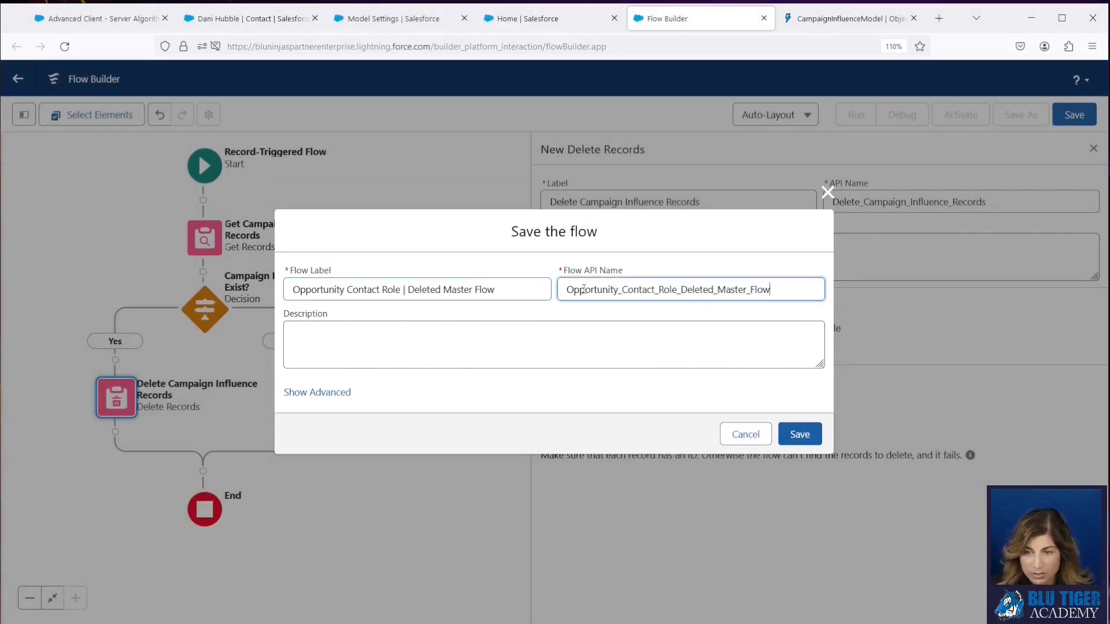
click(800, 436)
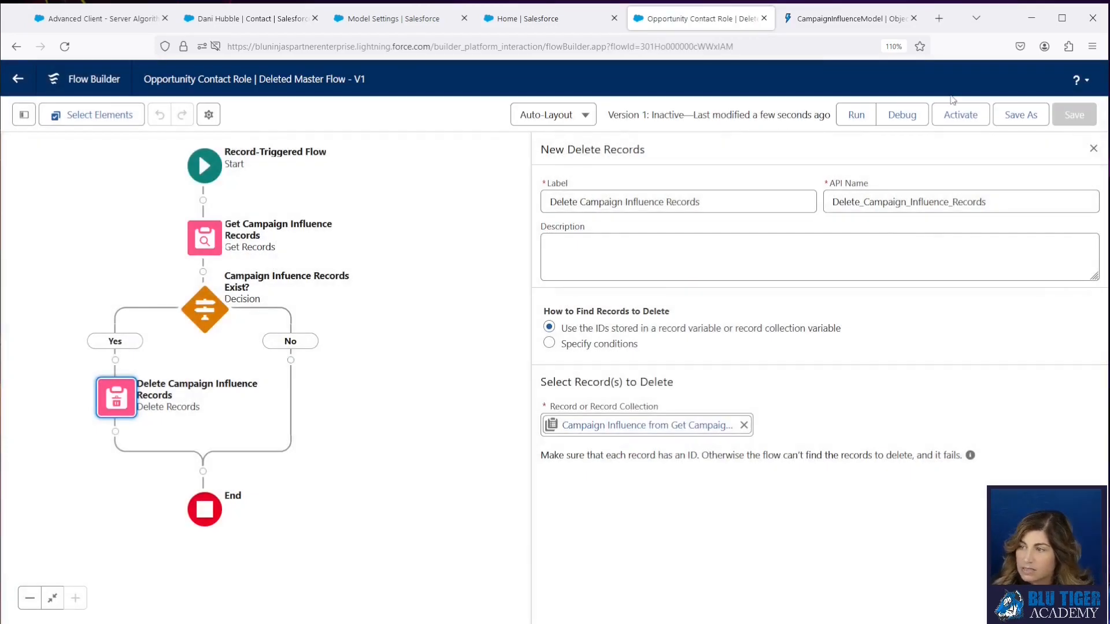
click(955, 114)
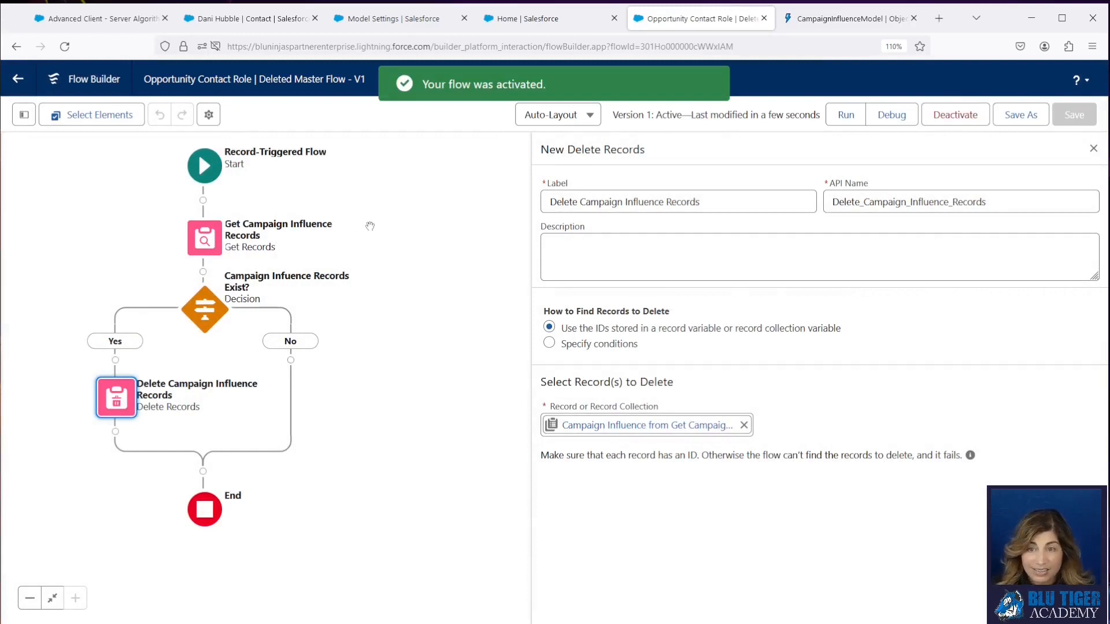
Delete the Director of Product Development's contact role from the Advanced Client - Server Algorithm opportunity and check its Campaign Influence list.
click(108, 19)
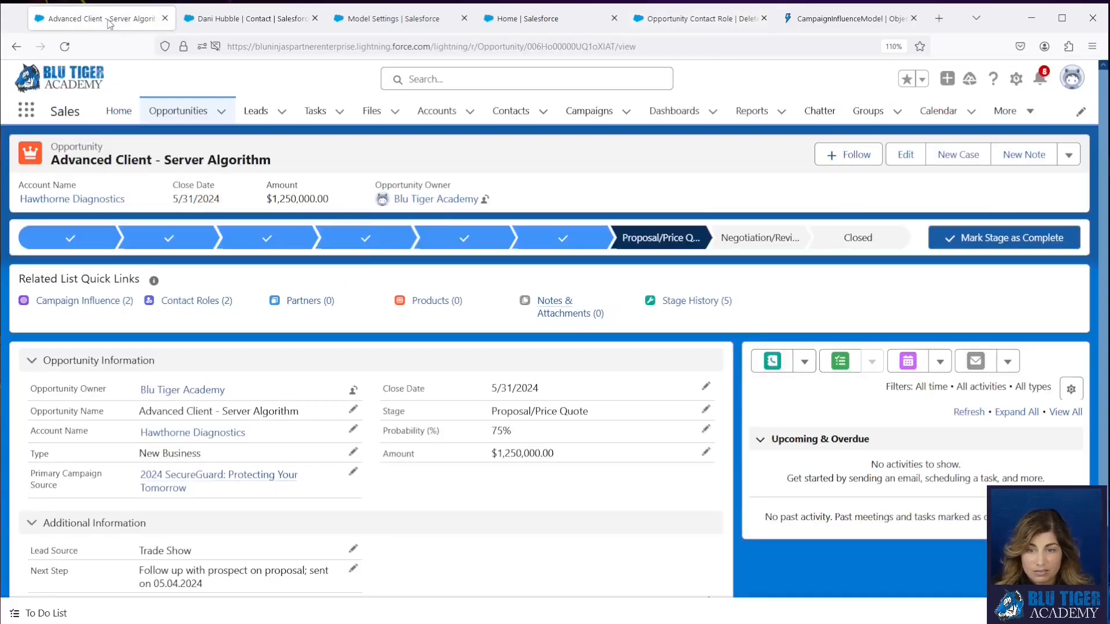
mouse_move(204, 305)
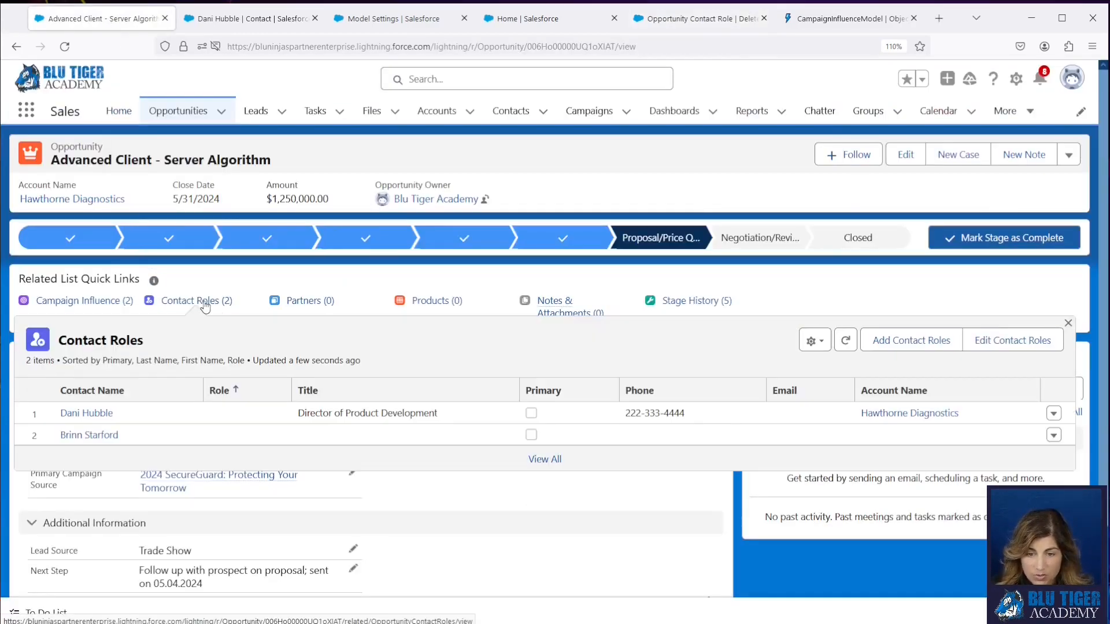
mouse_move(110, 311)
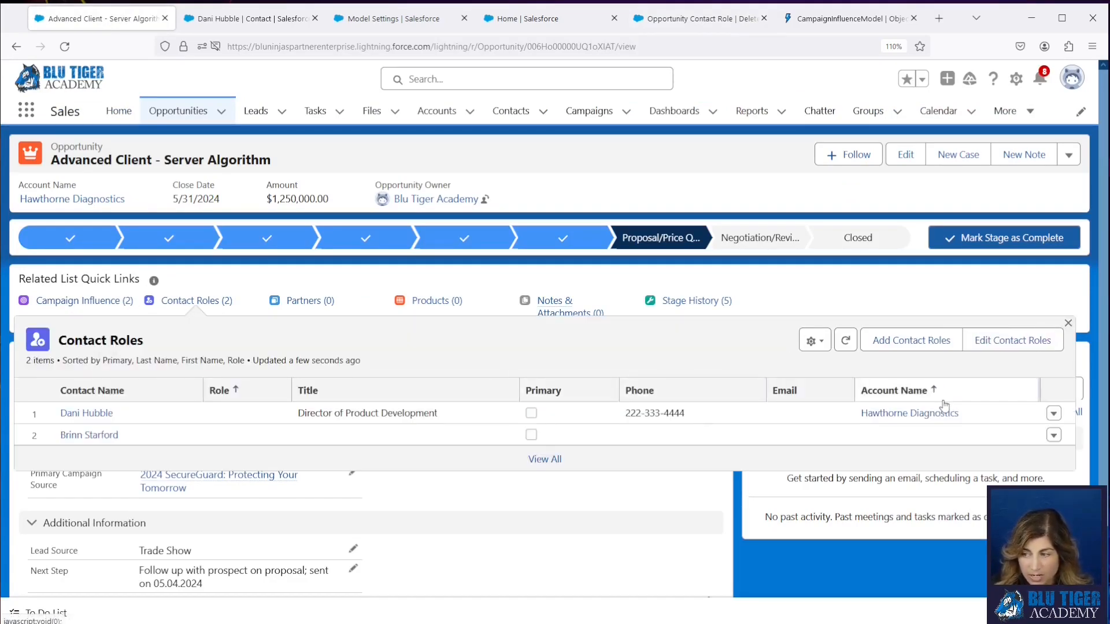
click(1053, 413)
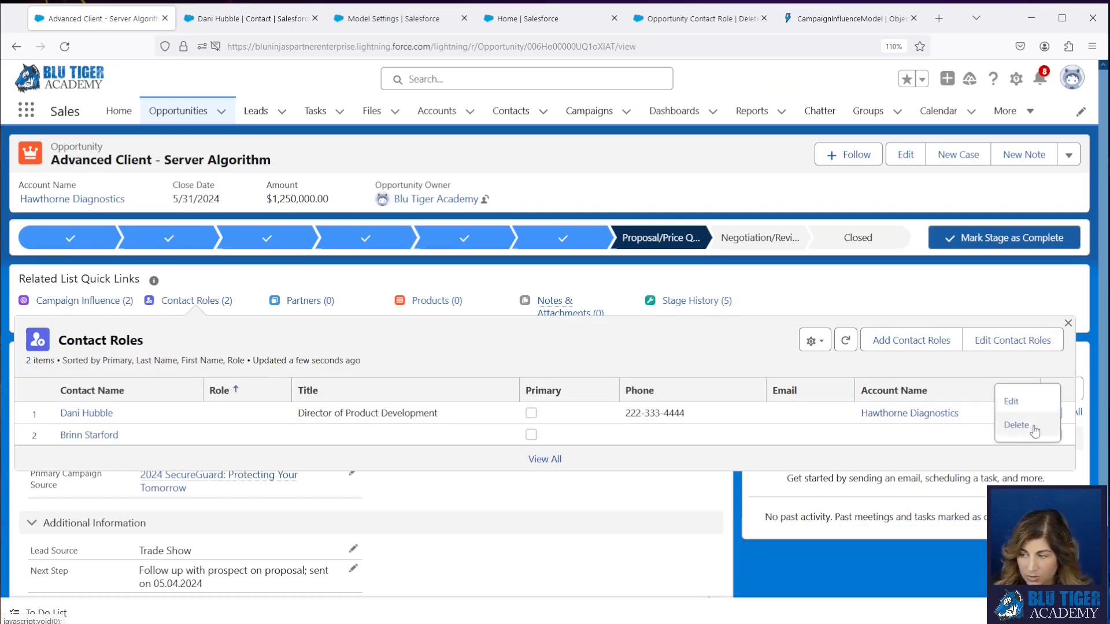
click(1022, 430)
click(751, 372)
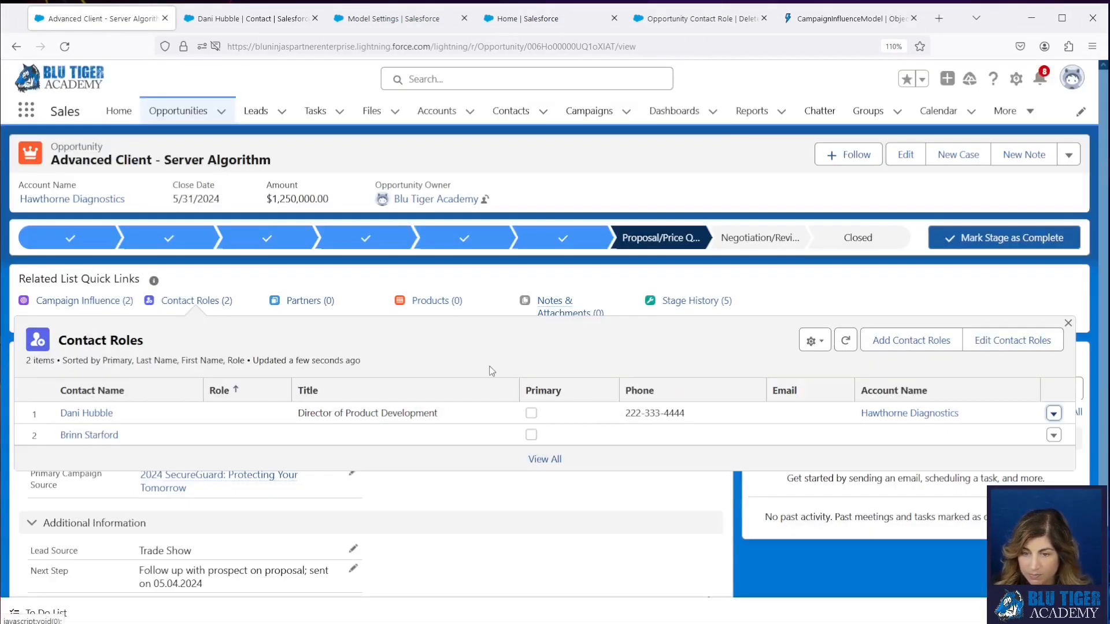
click(108, 302)
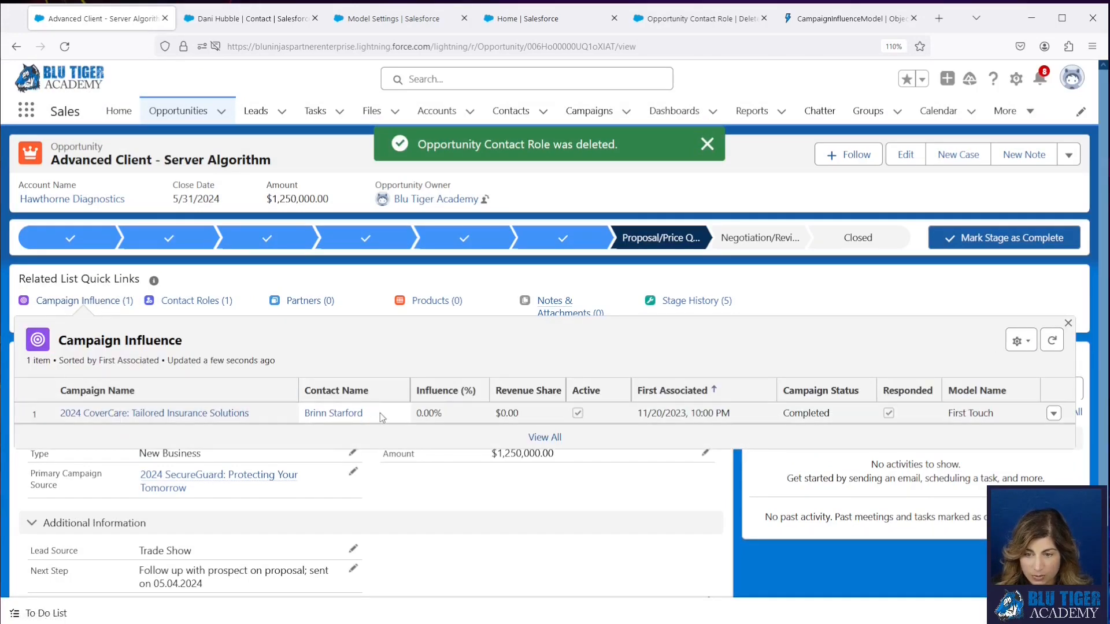
Delete the remaining contact role from the Advanced Client - Server Algorithm opportunity.
mouse_move(209, 312)
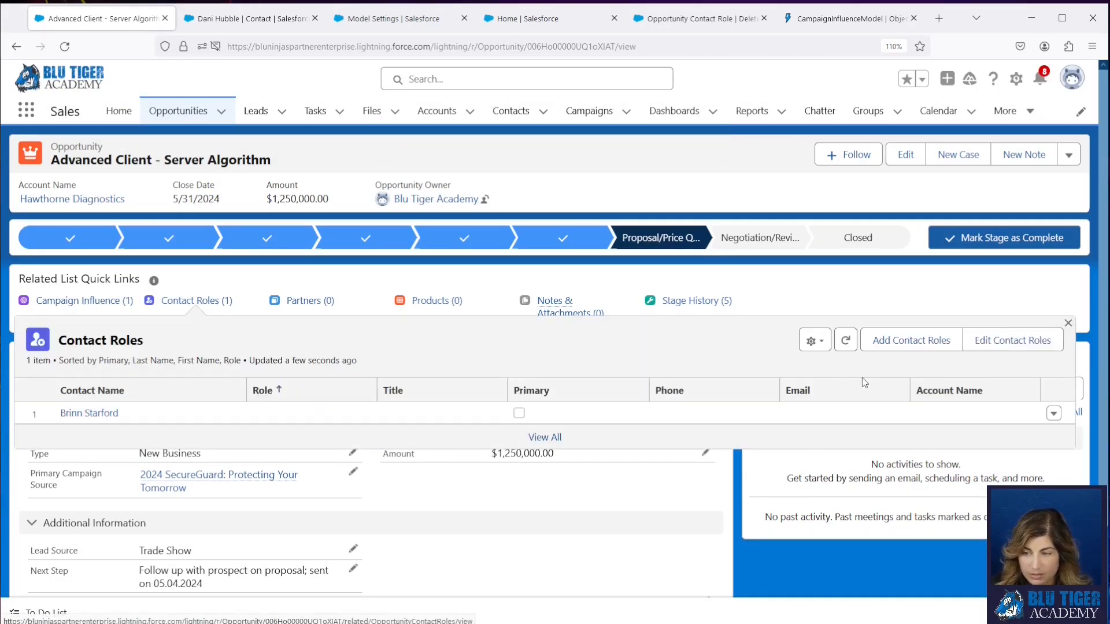
click(1054, 414)
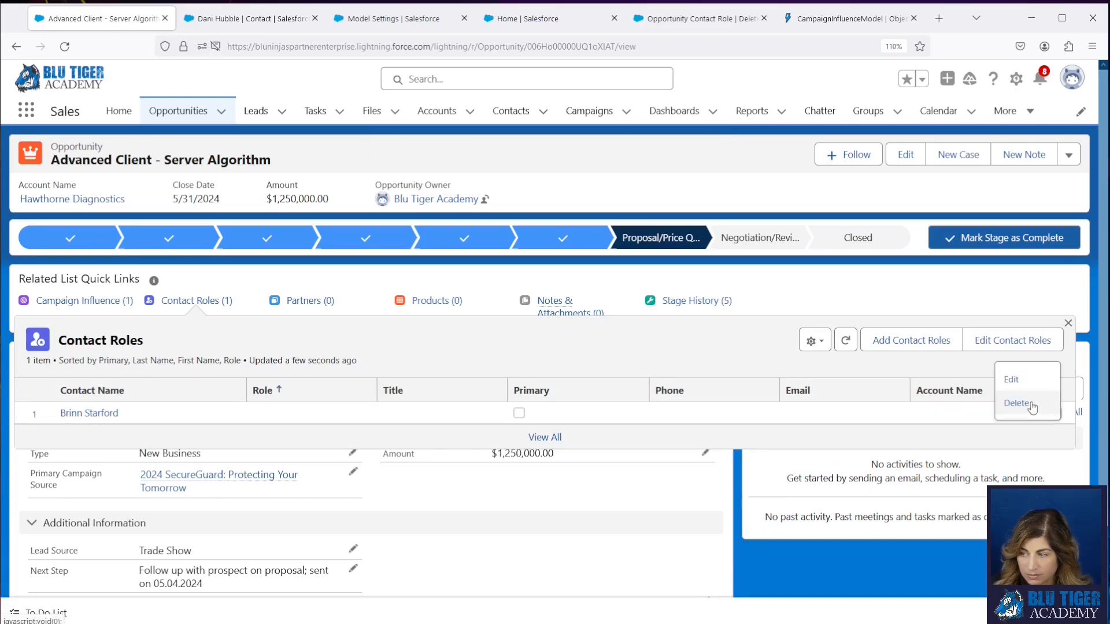
click(1032, 403)
click(729, 377)
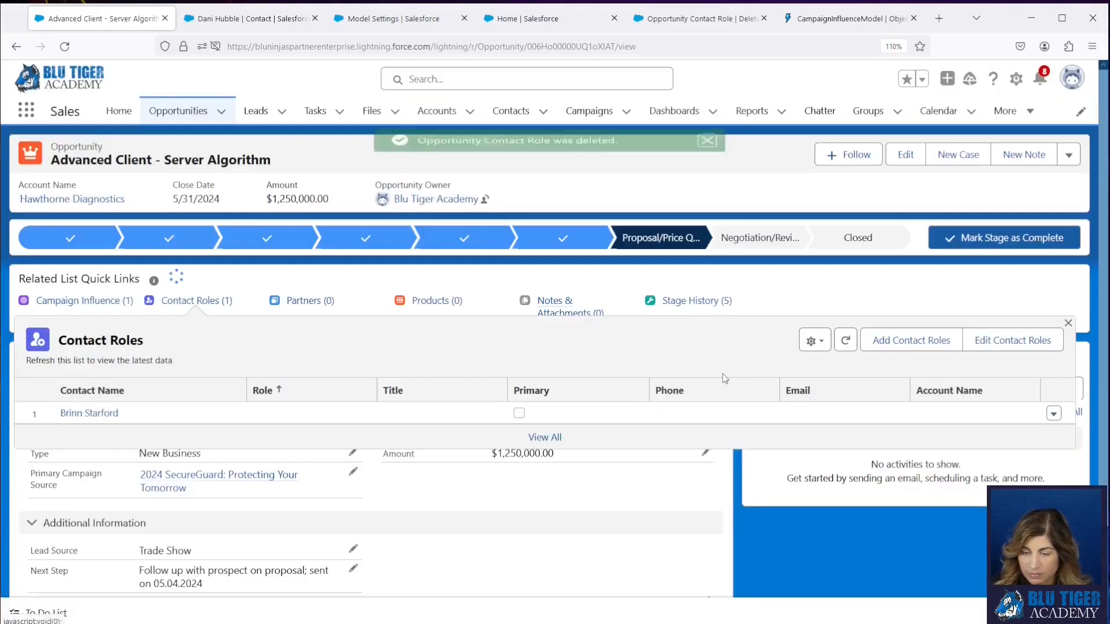